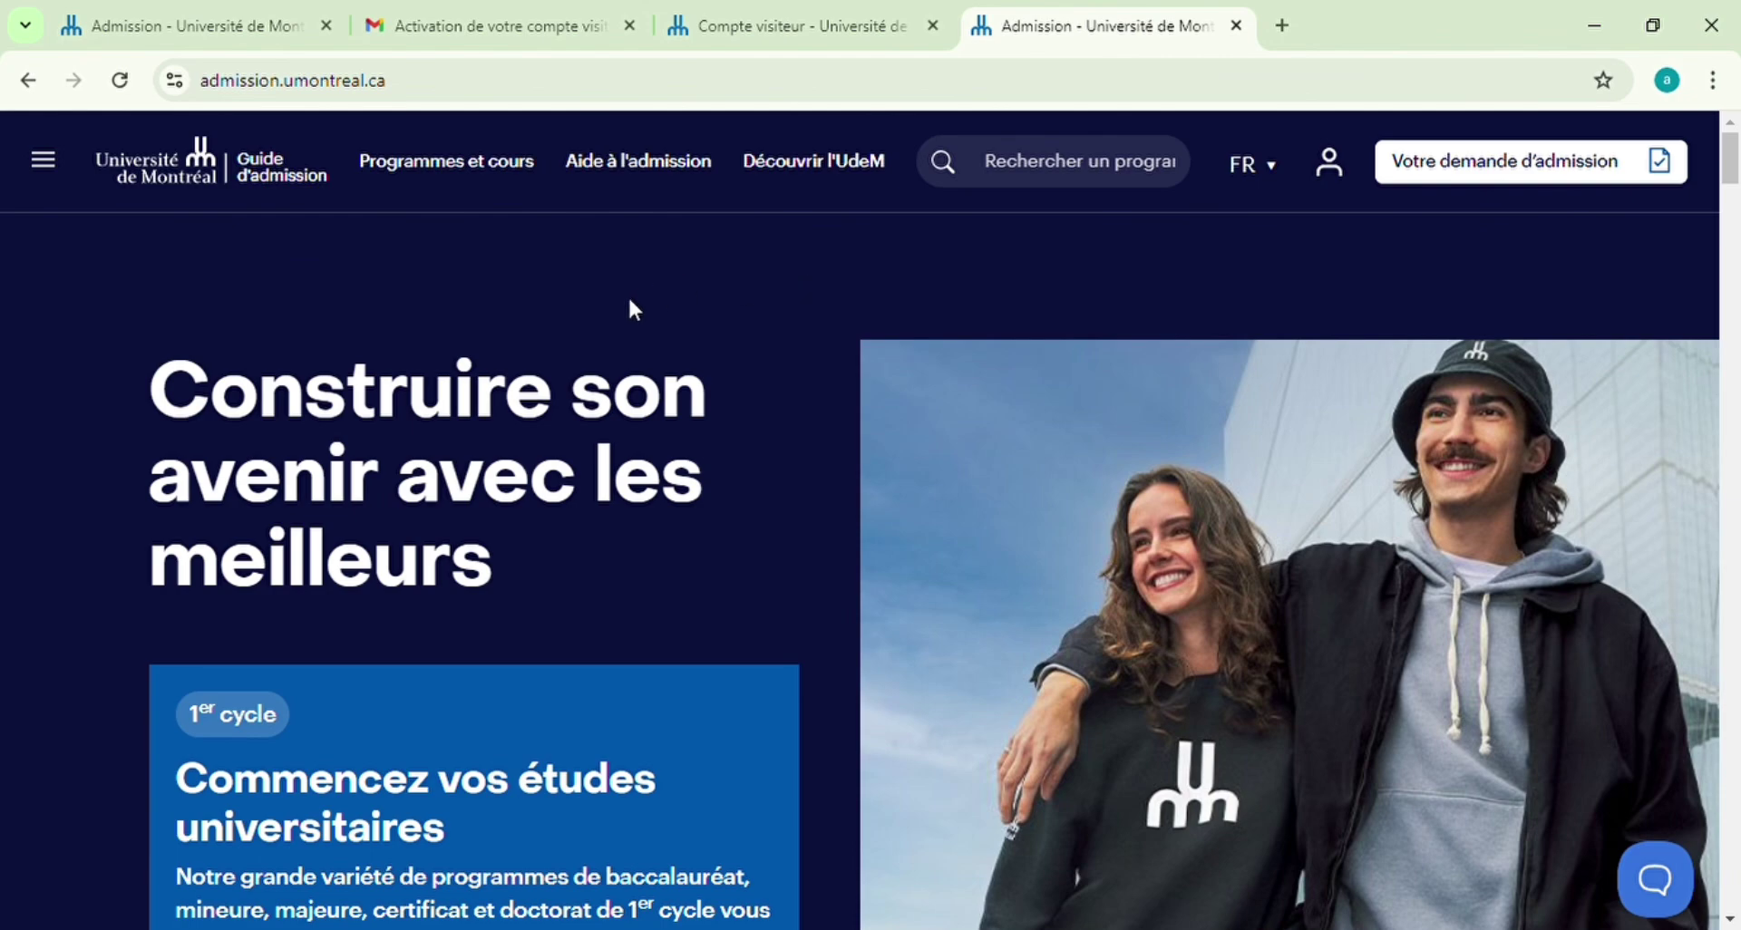
Scroll down the Guide d'admission home page to look over its content
{"action": "scroll", "coordinate": [630, 302], "scroll_direction": "down", "scroll_amount": 2}
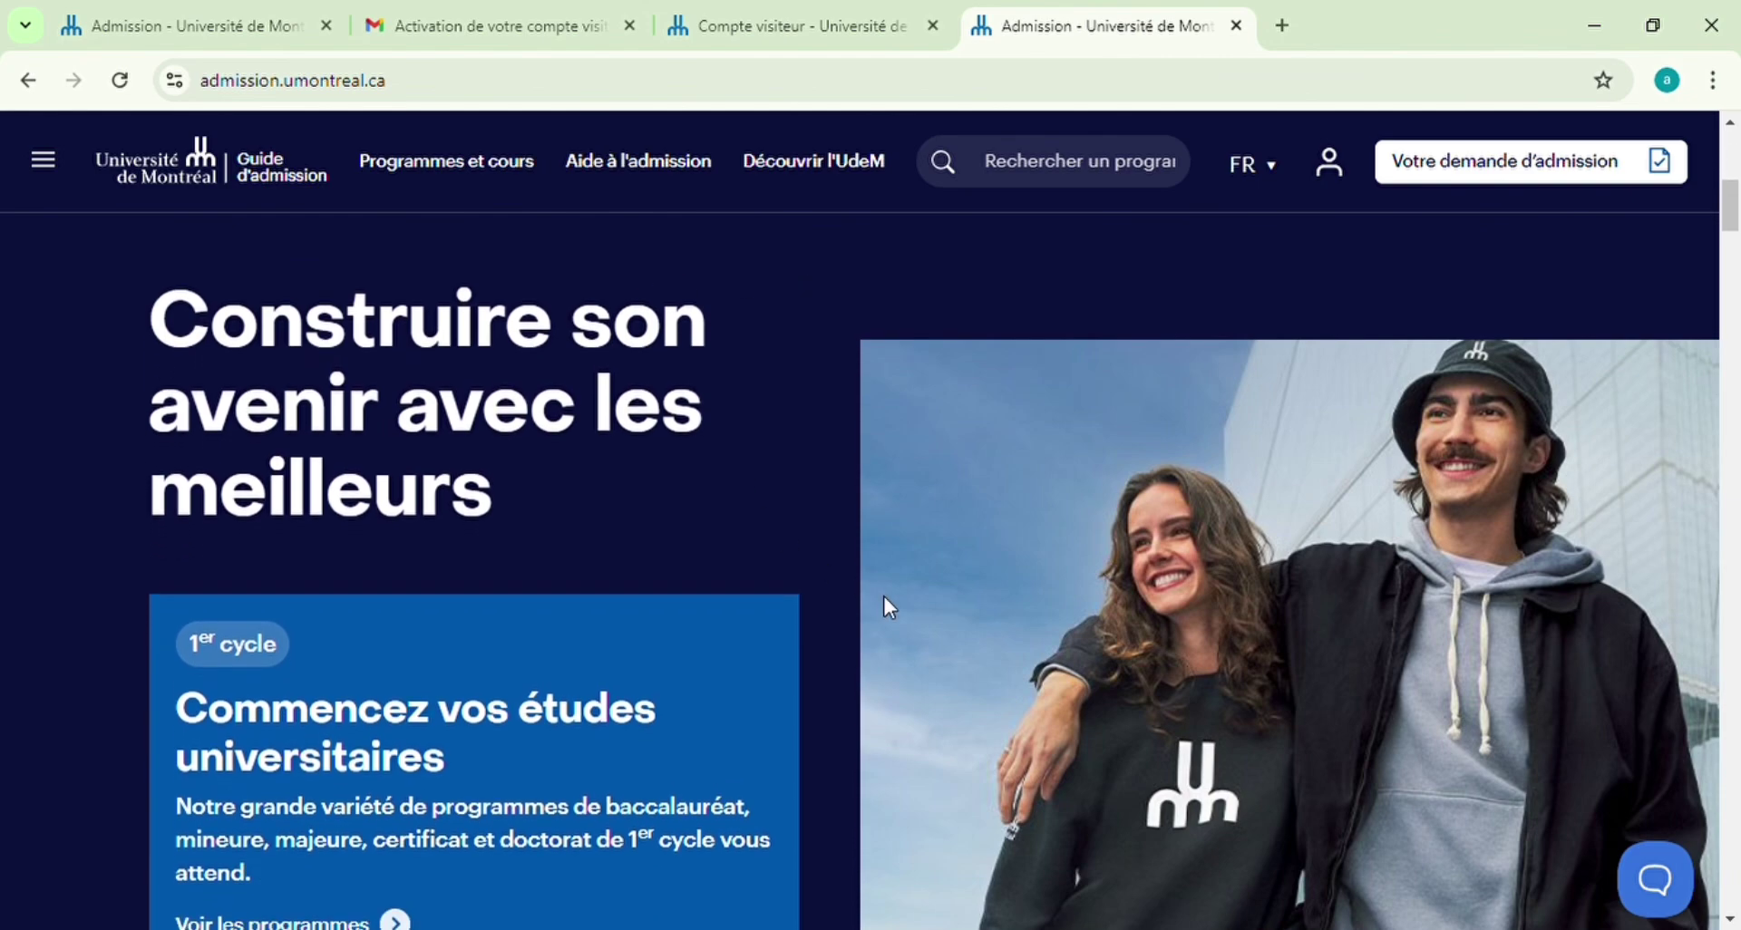
Scroll to the Bourse d'exemption section and open 'En savoir plus sur la bourse d'exemption'
{"action": "scroll", "coordinate": [915, 614], "scroll_direction": "down", "scroll_amount": 5}
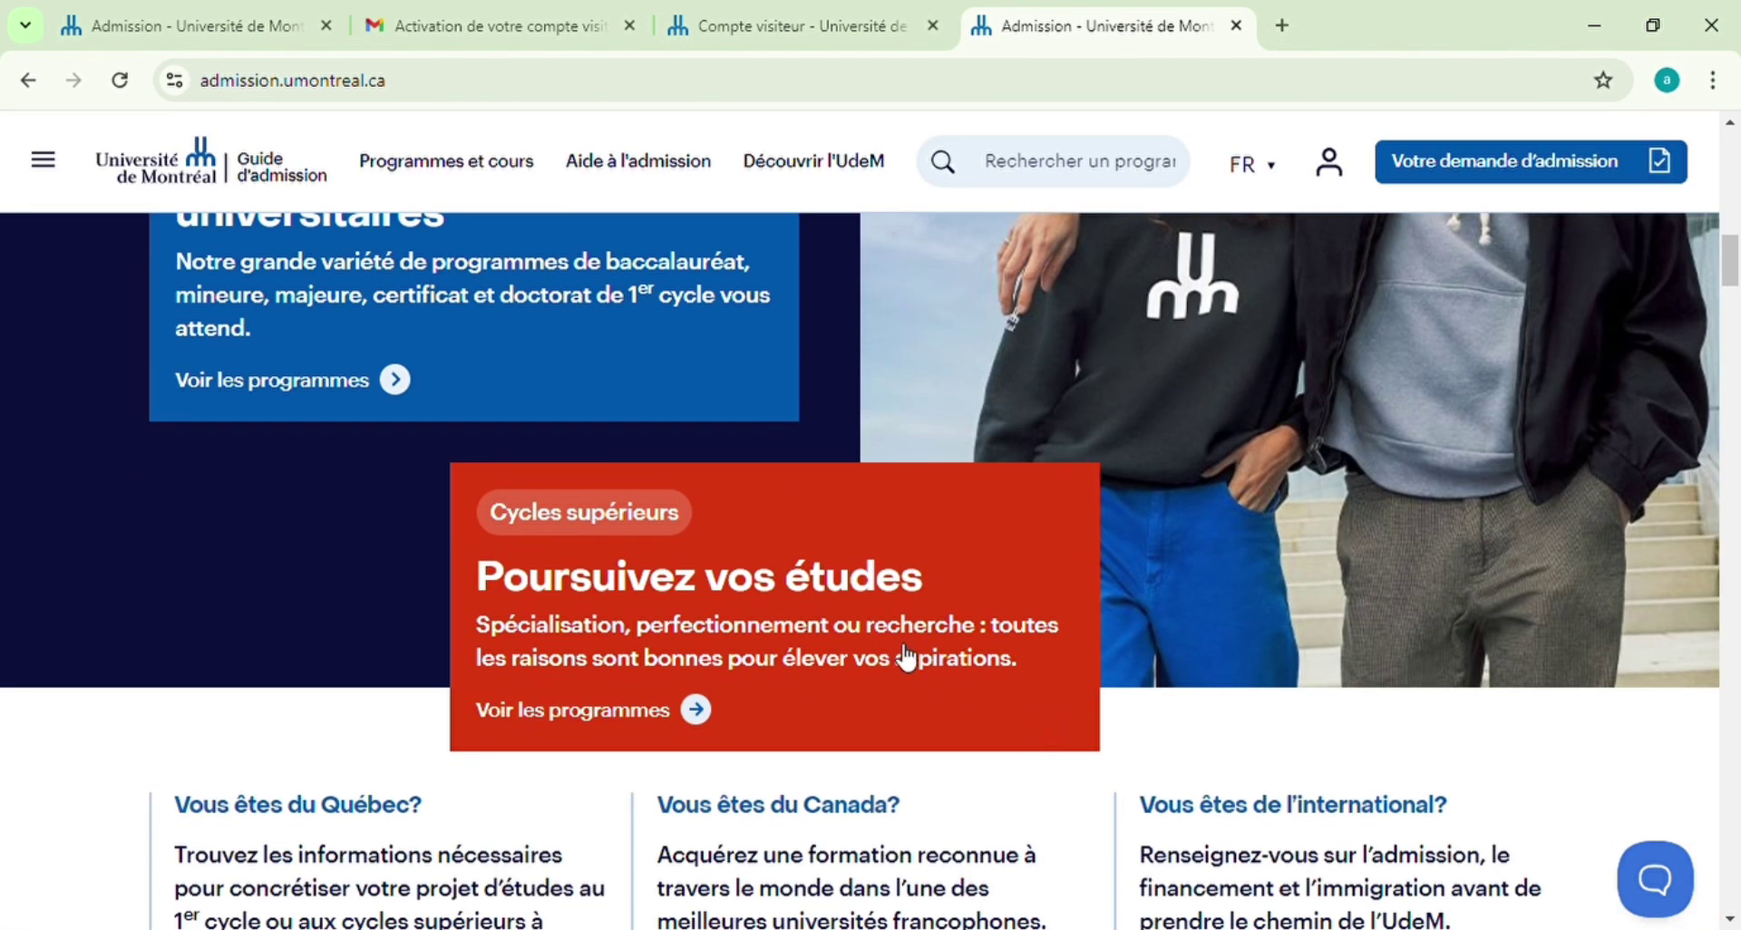
{"action": "scroll", "coordinate": [944, 680], "scroll_direction": "up", "scroll_amount": 4}
{"action": "scroll", "coordinate": [684, 584], "scroll_direction": "up", "scroll_amount": 1}
{"action": "scroll", "coordinate": [680, 583], "scroll_direction": "down", "scroll_amount": 5}
{"action": "scroll", "coordinate": [702, 610], "scroll_direction": "down", "scroll_amount": 4}
{"action": "scroll", "coordinate": [704, 612], "scroll_direction": "down", "scroll_amount": 4}
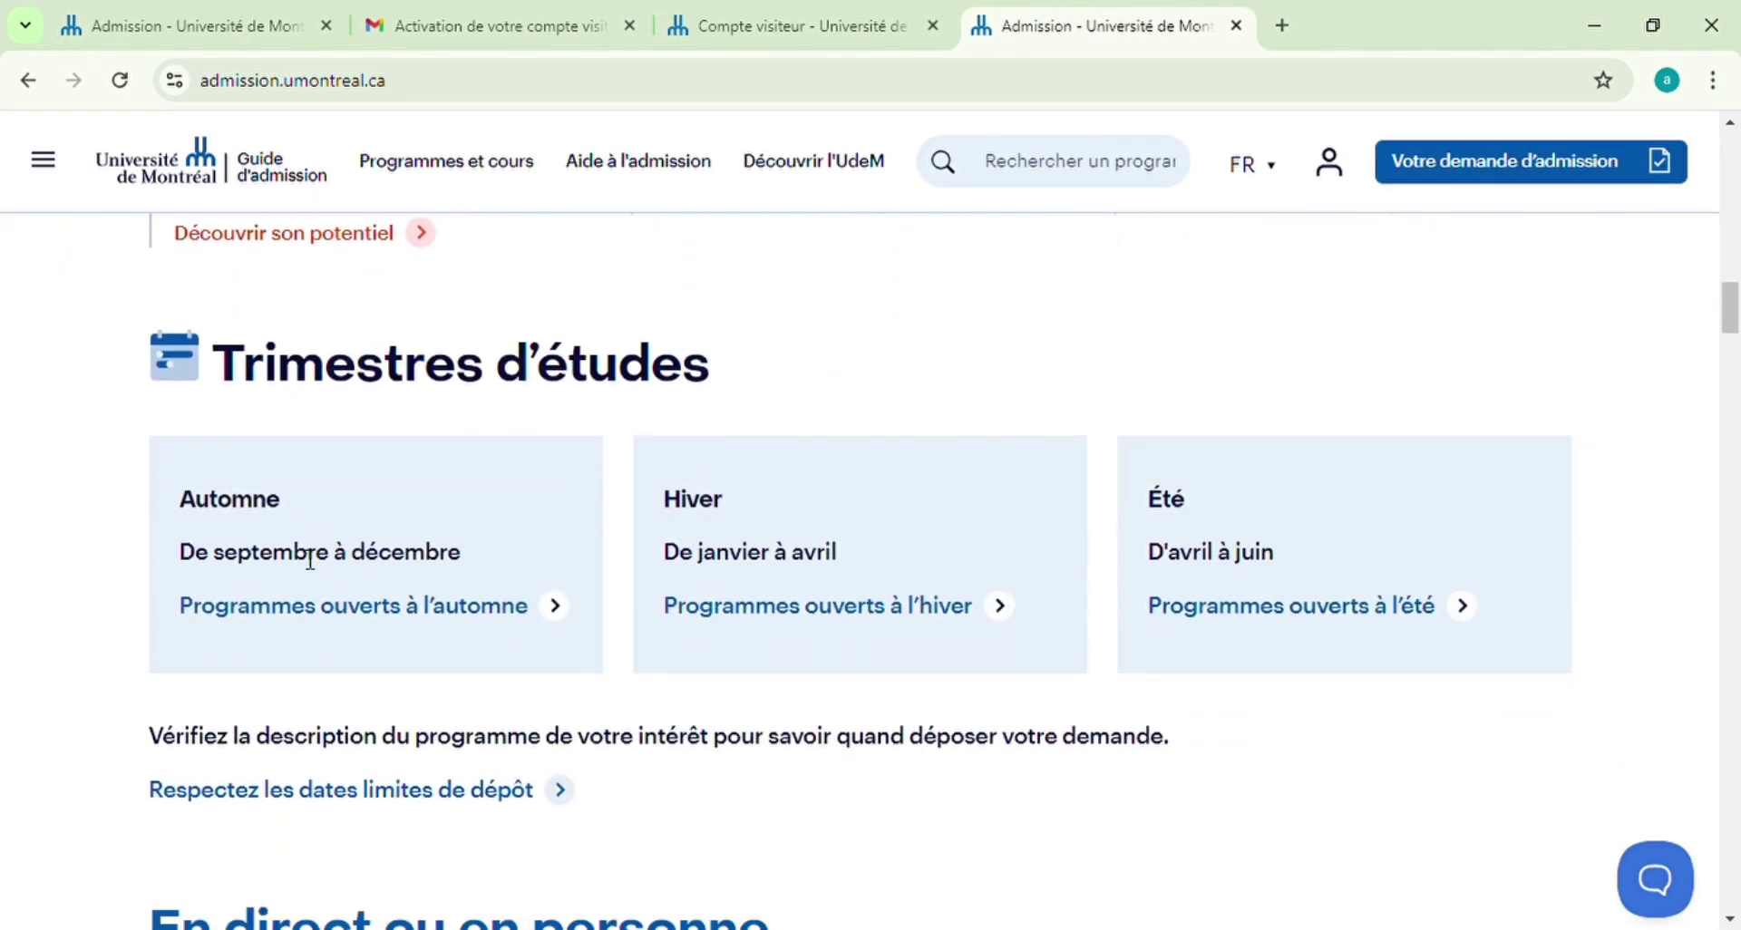
{"action": "scroll", "coordinate": [808, 657], "scroll_direction": "down", "scroll_amount": 15}
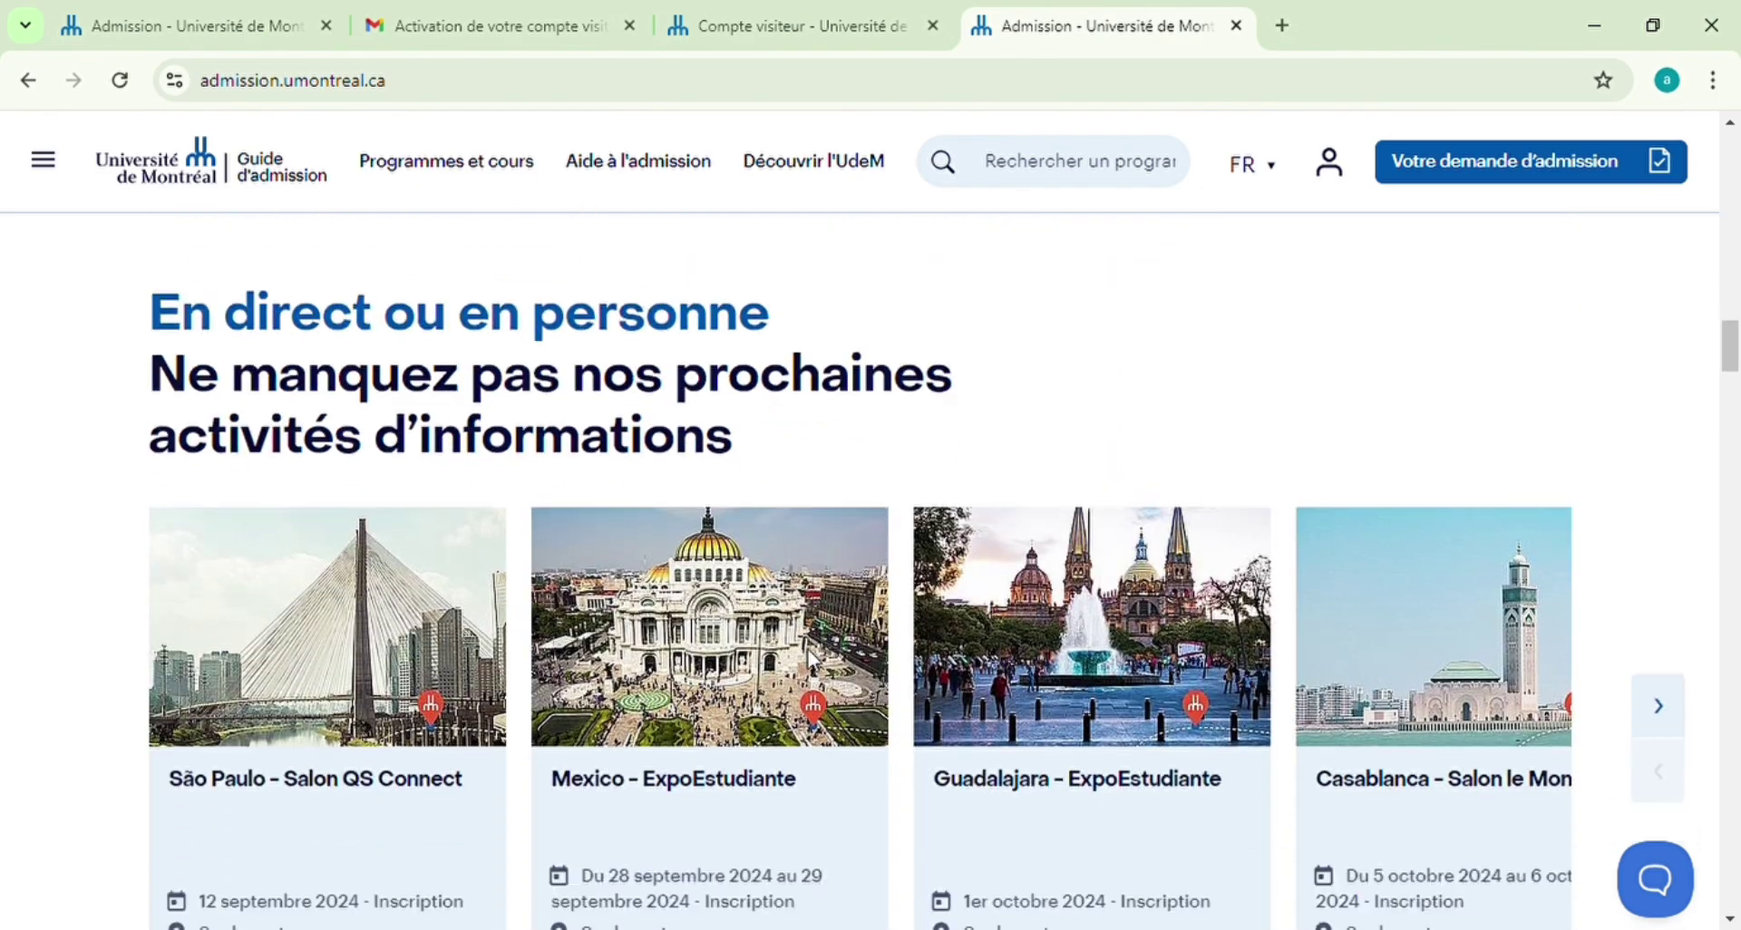
{"action": "scroll", "coordinate": [804, 654], "scroll_direction": "down", "scroll_amount": 12}
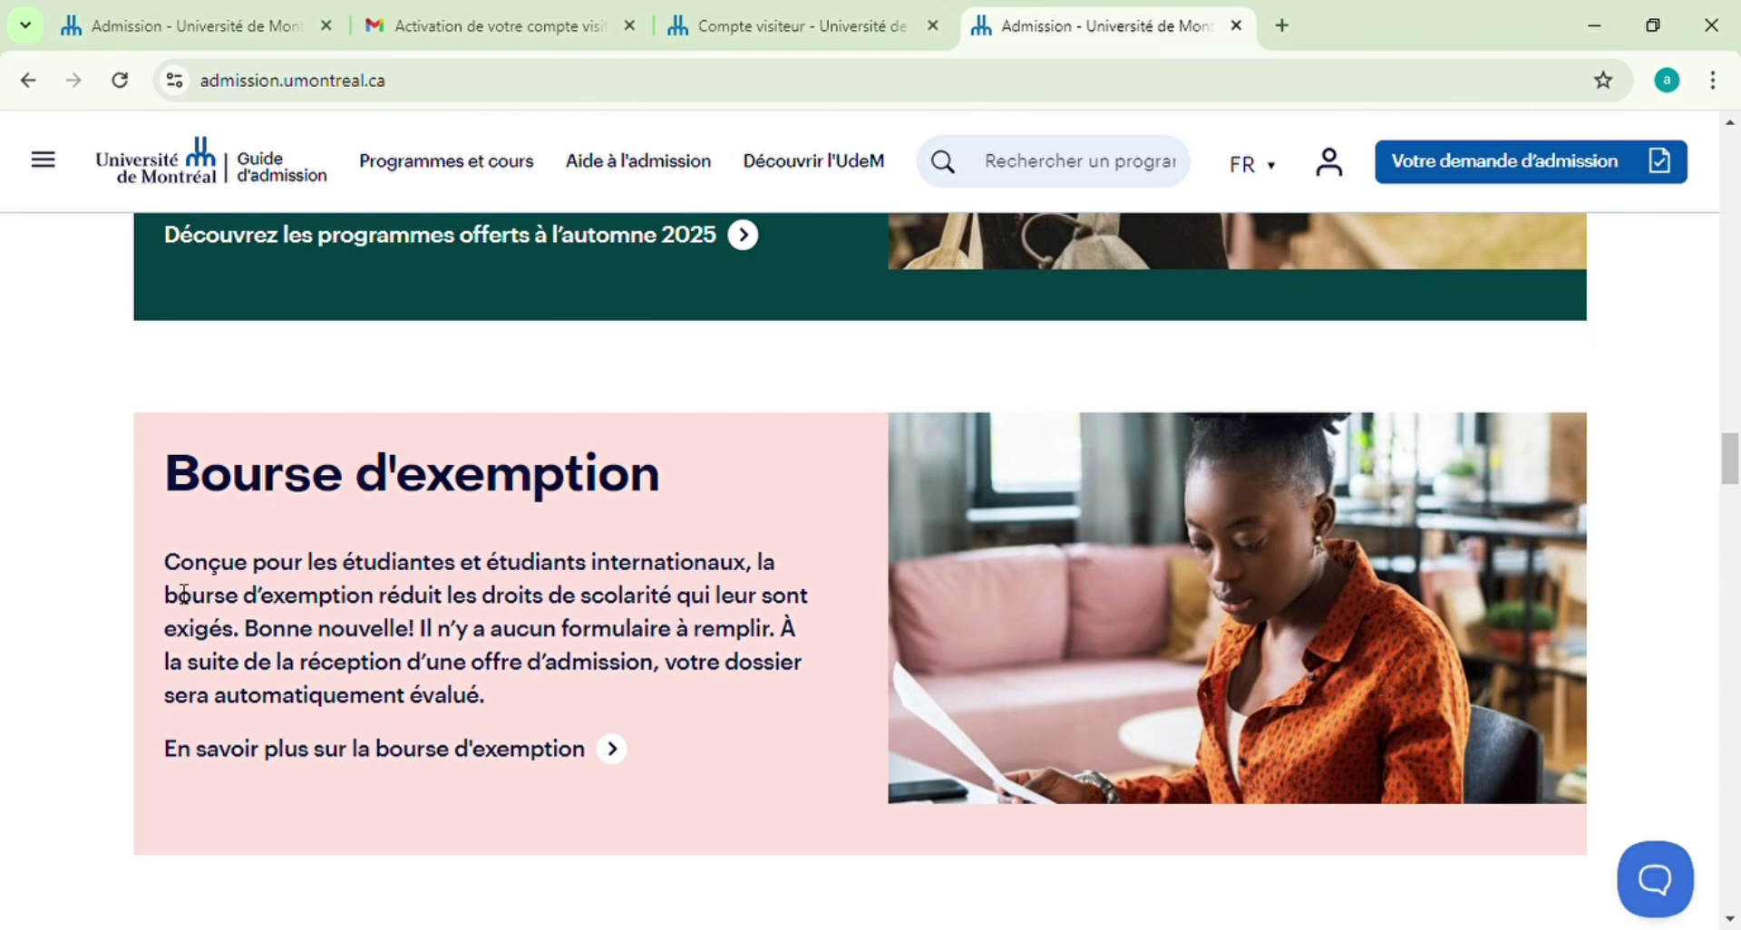
{"action": "left_click", "coordinate": [439, 762]}
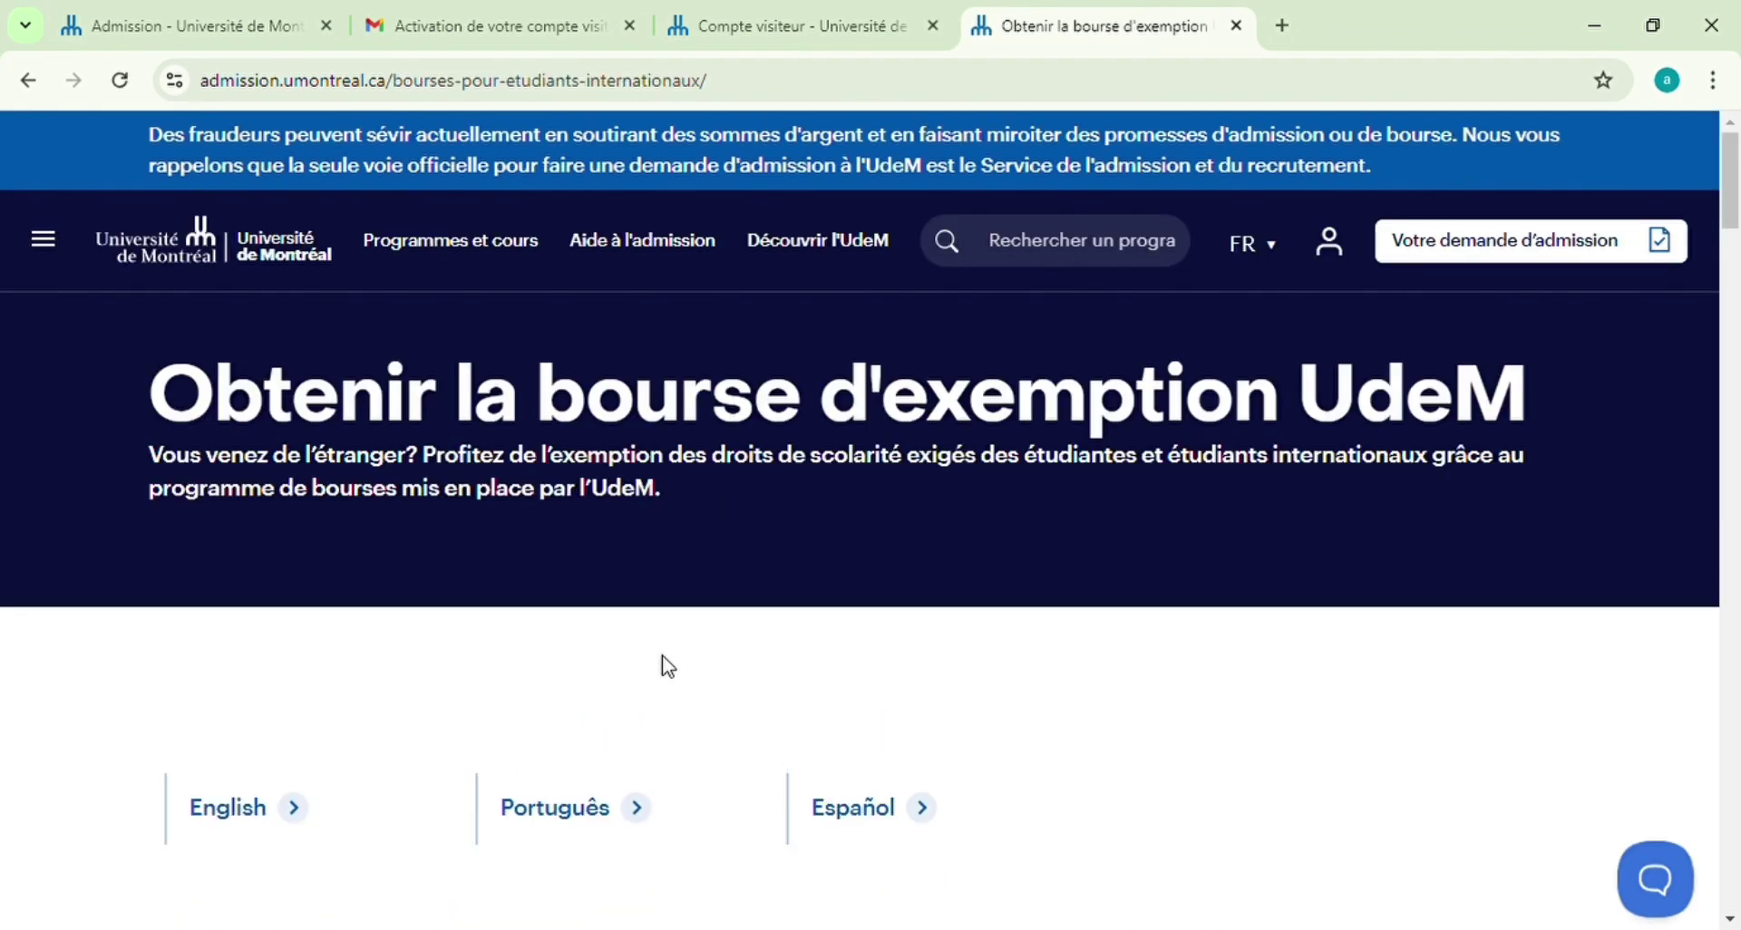
Expand and collapse the 1er cycle amounts under Valeur de la bourse
{"action": "scroll", "coordinate": [668, 667], "scroll_direction": "down", "scroll_amount": 5}
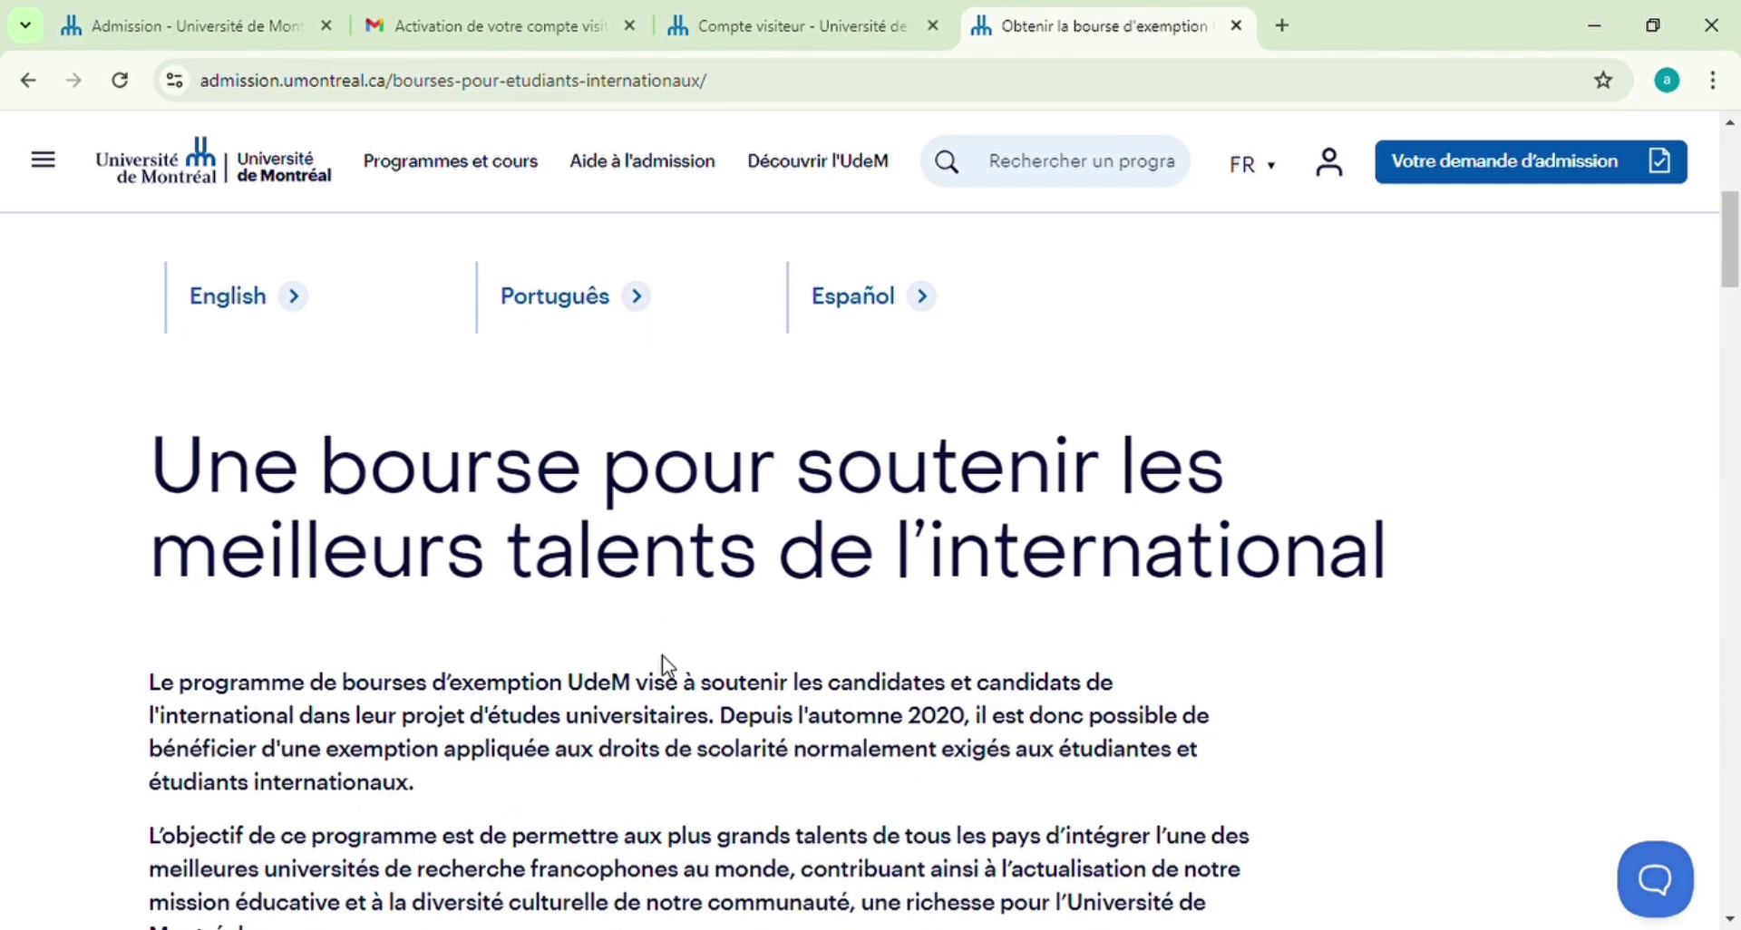
{"action": "scroll", "coordinate": [668, 667], "scroll_direction": "down", "scroll_amount": 6}
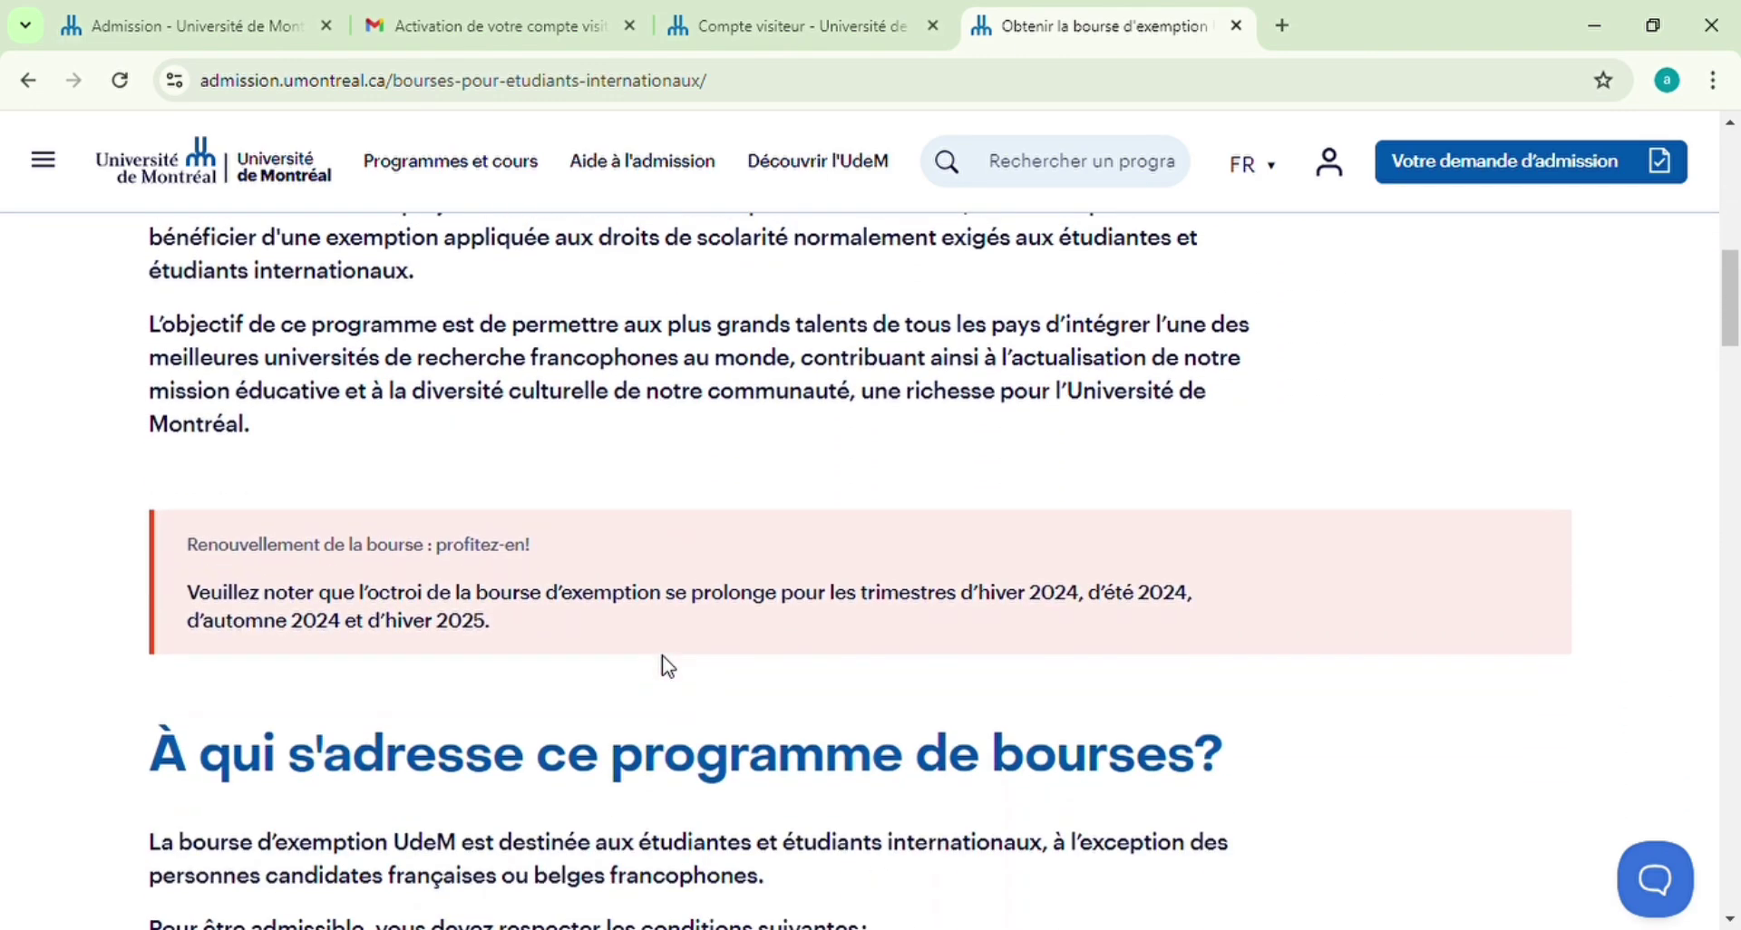
{"action": "scroll", "coordinate": [667, 666], "scroll_direction": "down", "scroll_amount": 10}
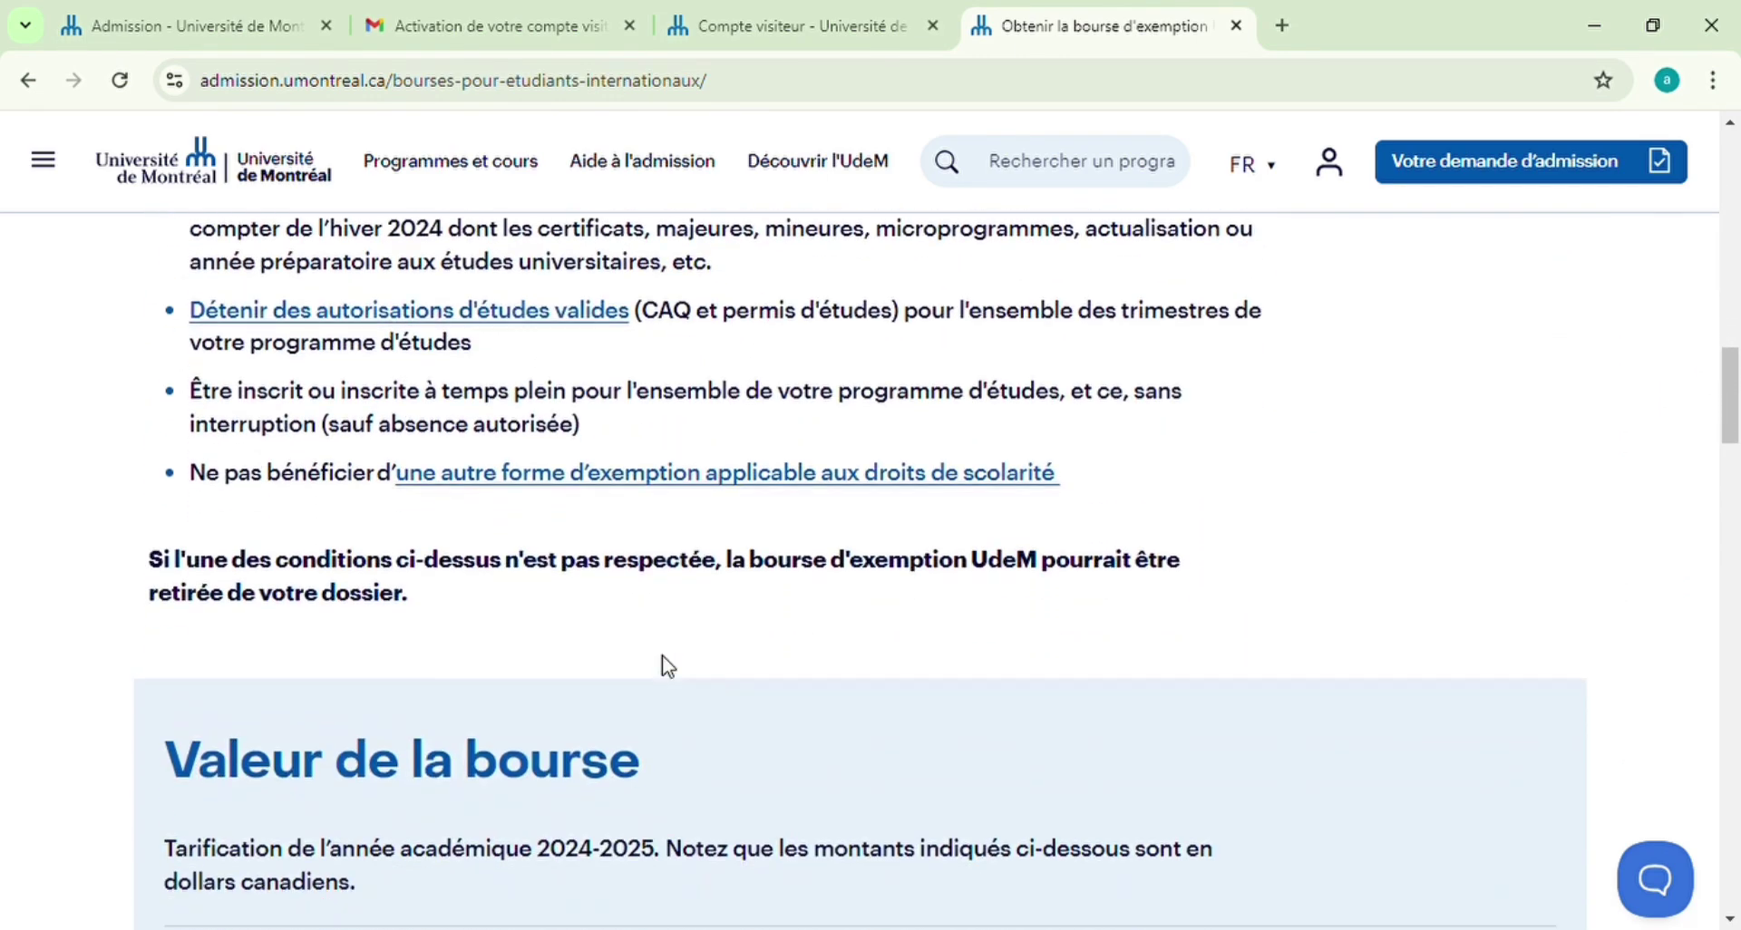
{"action": "scroll", "coordinate": [667, 667], "scroll_direction": "down", "scroll_amount": 3}
{"action": "scroll", "coordinate": [668, 668], "scroll_direction": "up", "scroll_amount": 2}
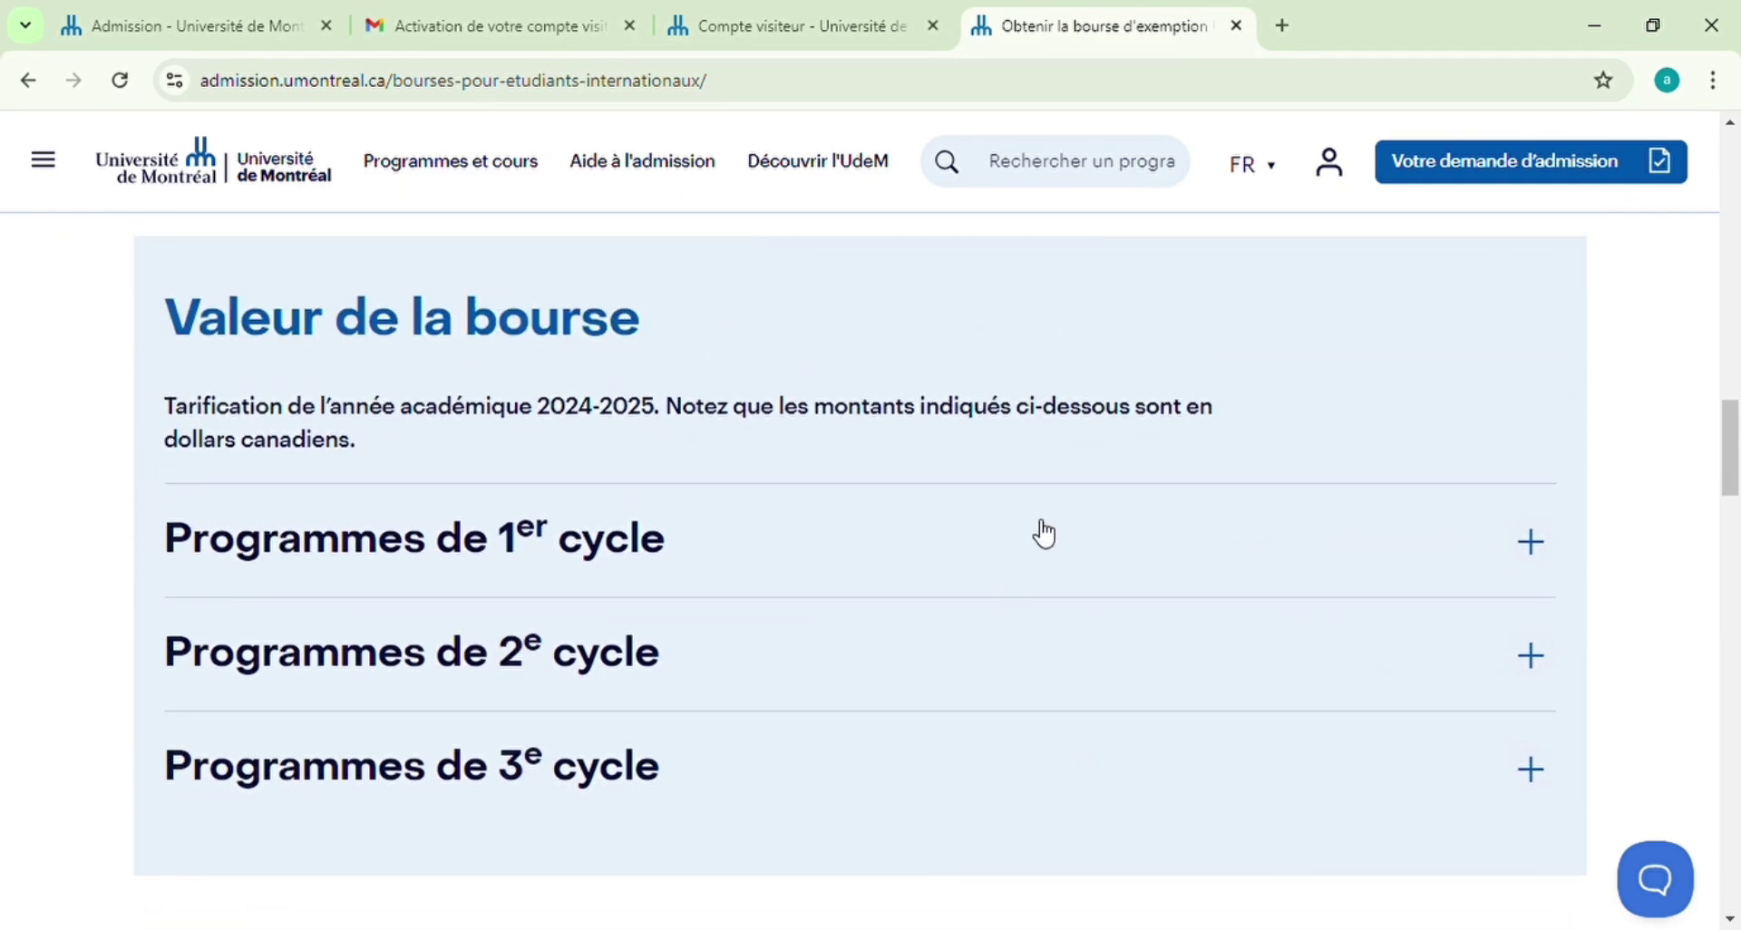
{"action": "left_click", "coordinate": [1549, 548]}
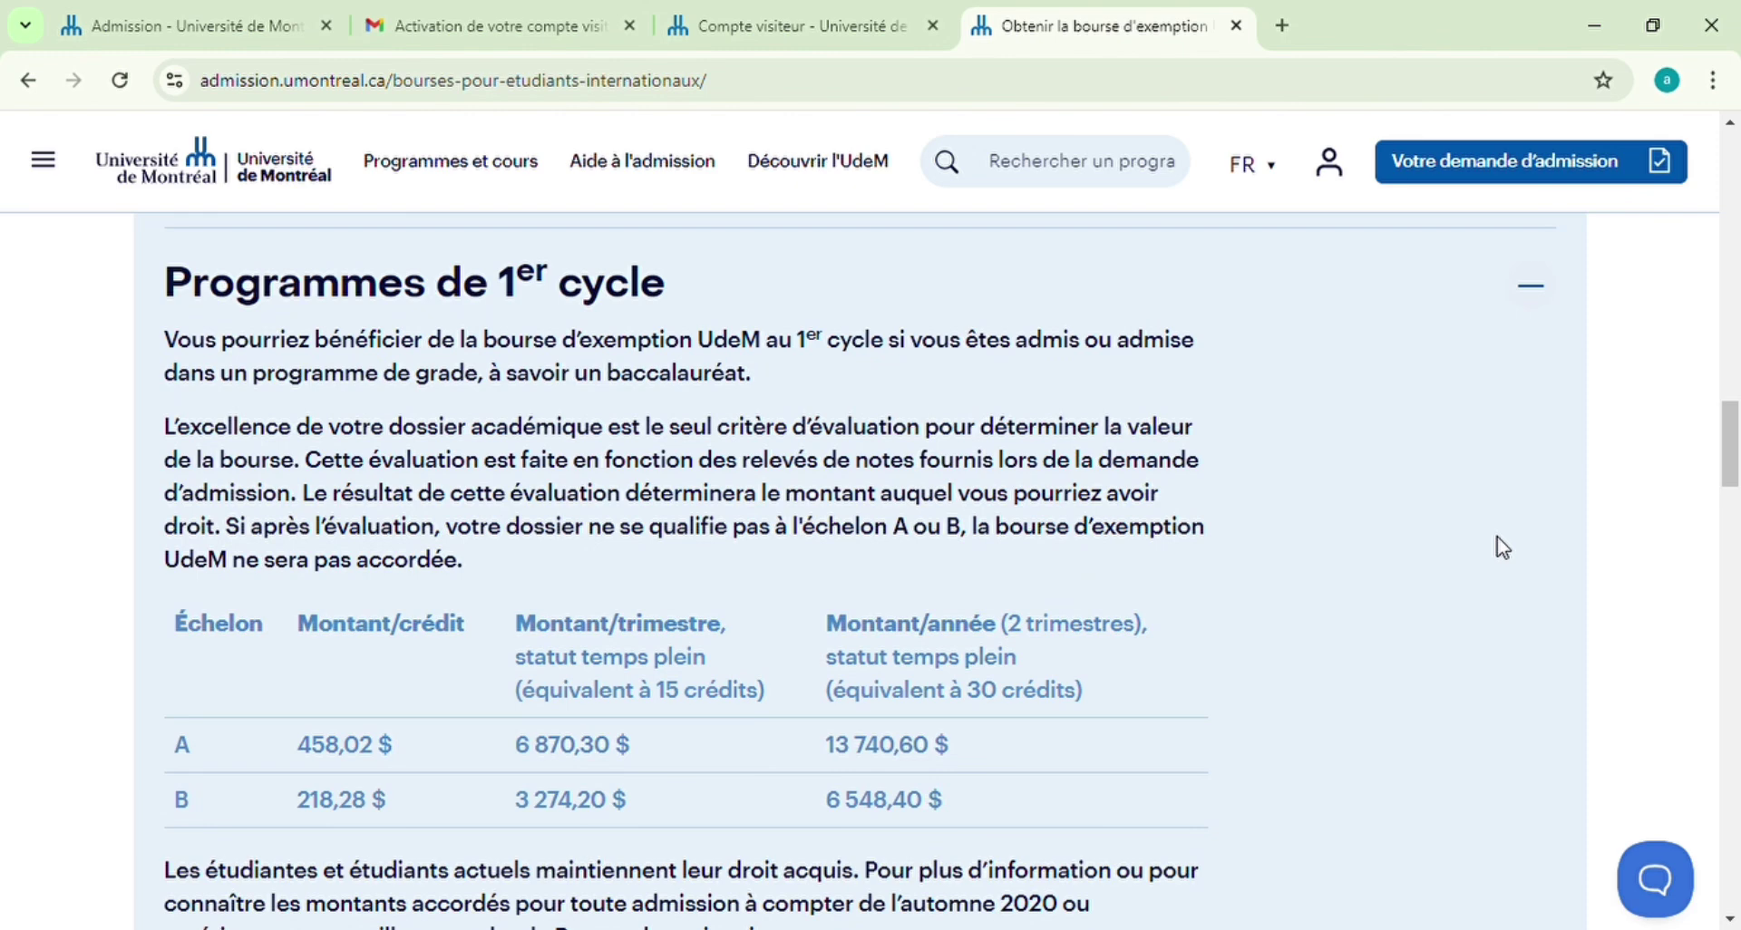
{"action": "left_click", "coordinate": [1555, 295]}
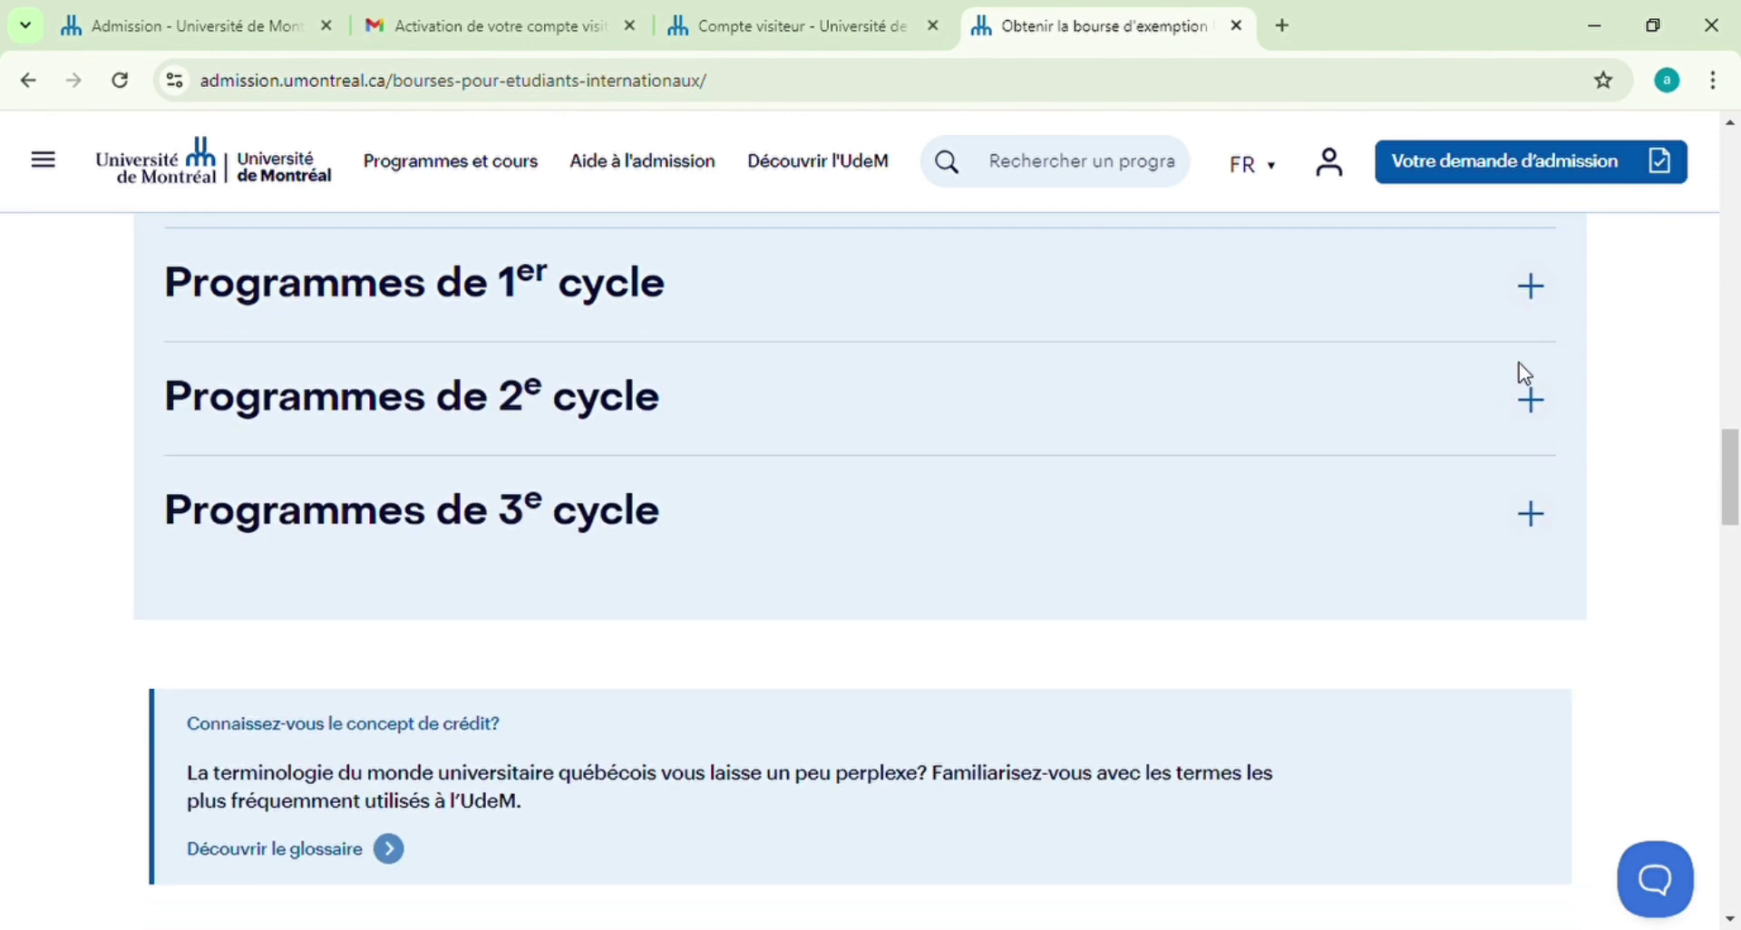
Check the 2e and 3e cycle scholarship amounts, then go to the visitor sign-in page
{"action": "scroll", "coordinate": [1523, 373], "scroll_direction": "down", "scroll_amount": 1}
{"action": "left_click", "coordinate": [1539, 288]}
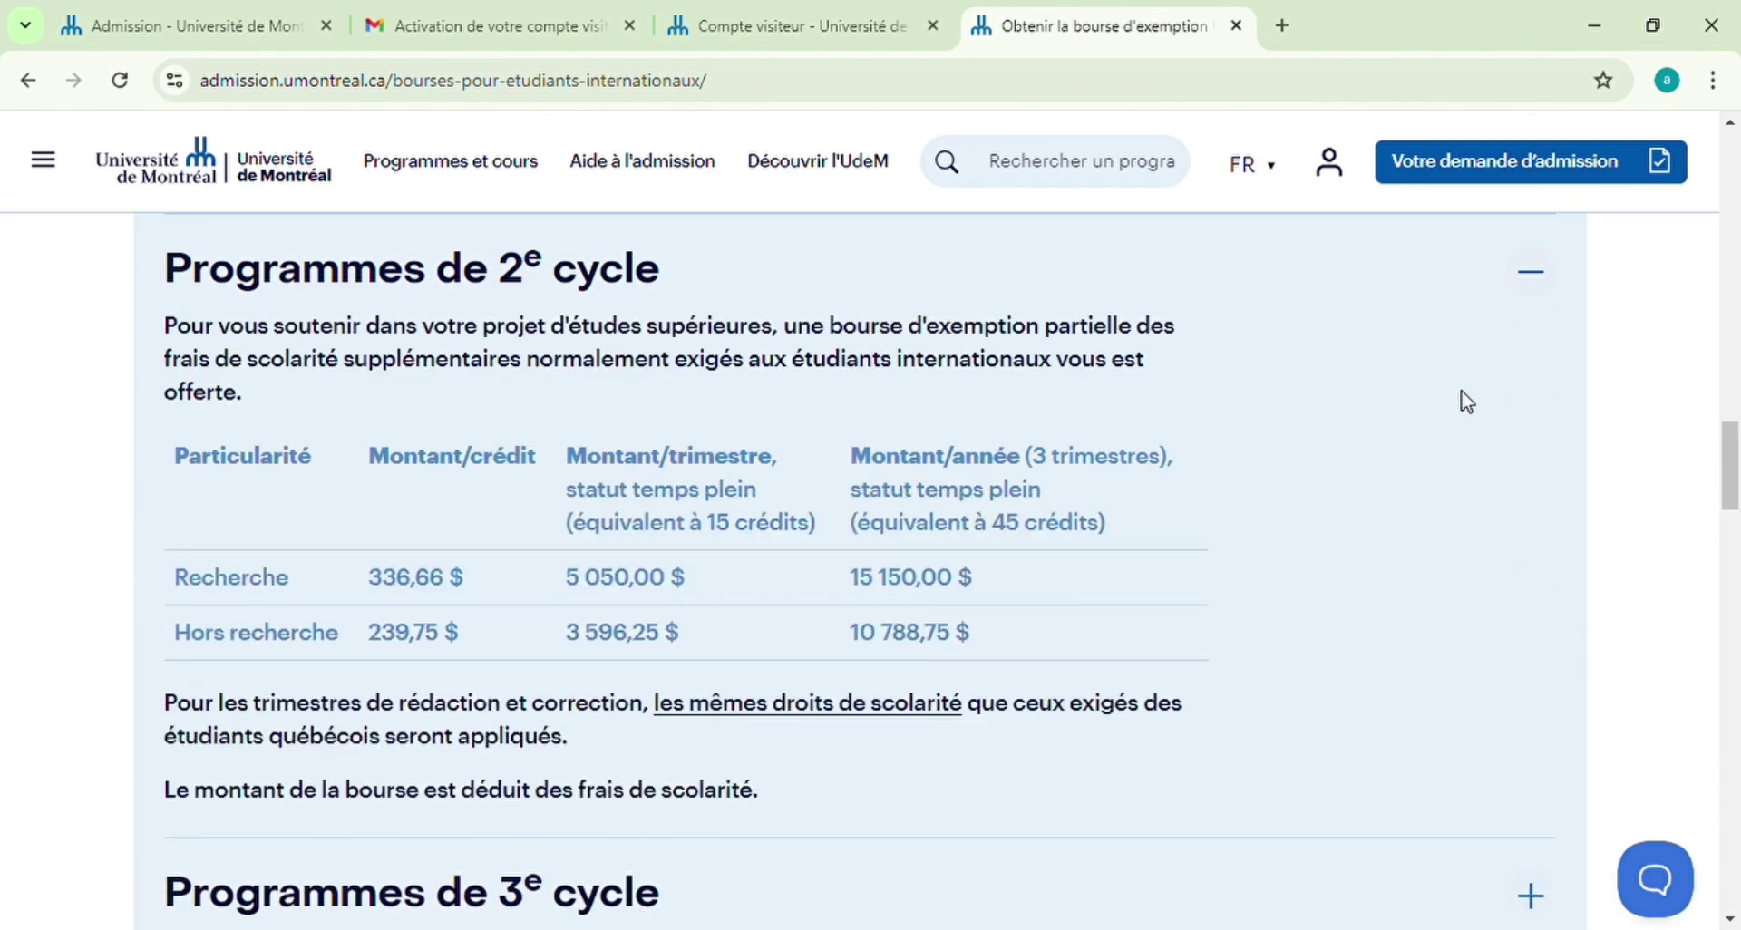
{"action": "left_click", "coordinate": [1538, 283]}
{"action": "left_click", "coordinate": [1530, 381]}
{"action": "scroll", "coordinate": [1519, 399], "scroll_direction": "down", "scroll_amount": 1}
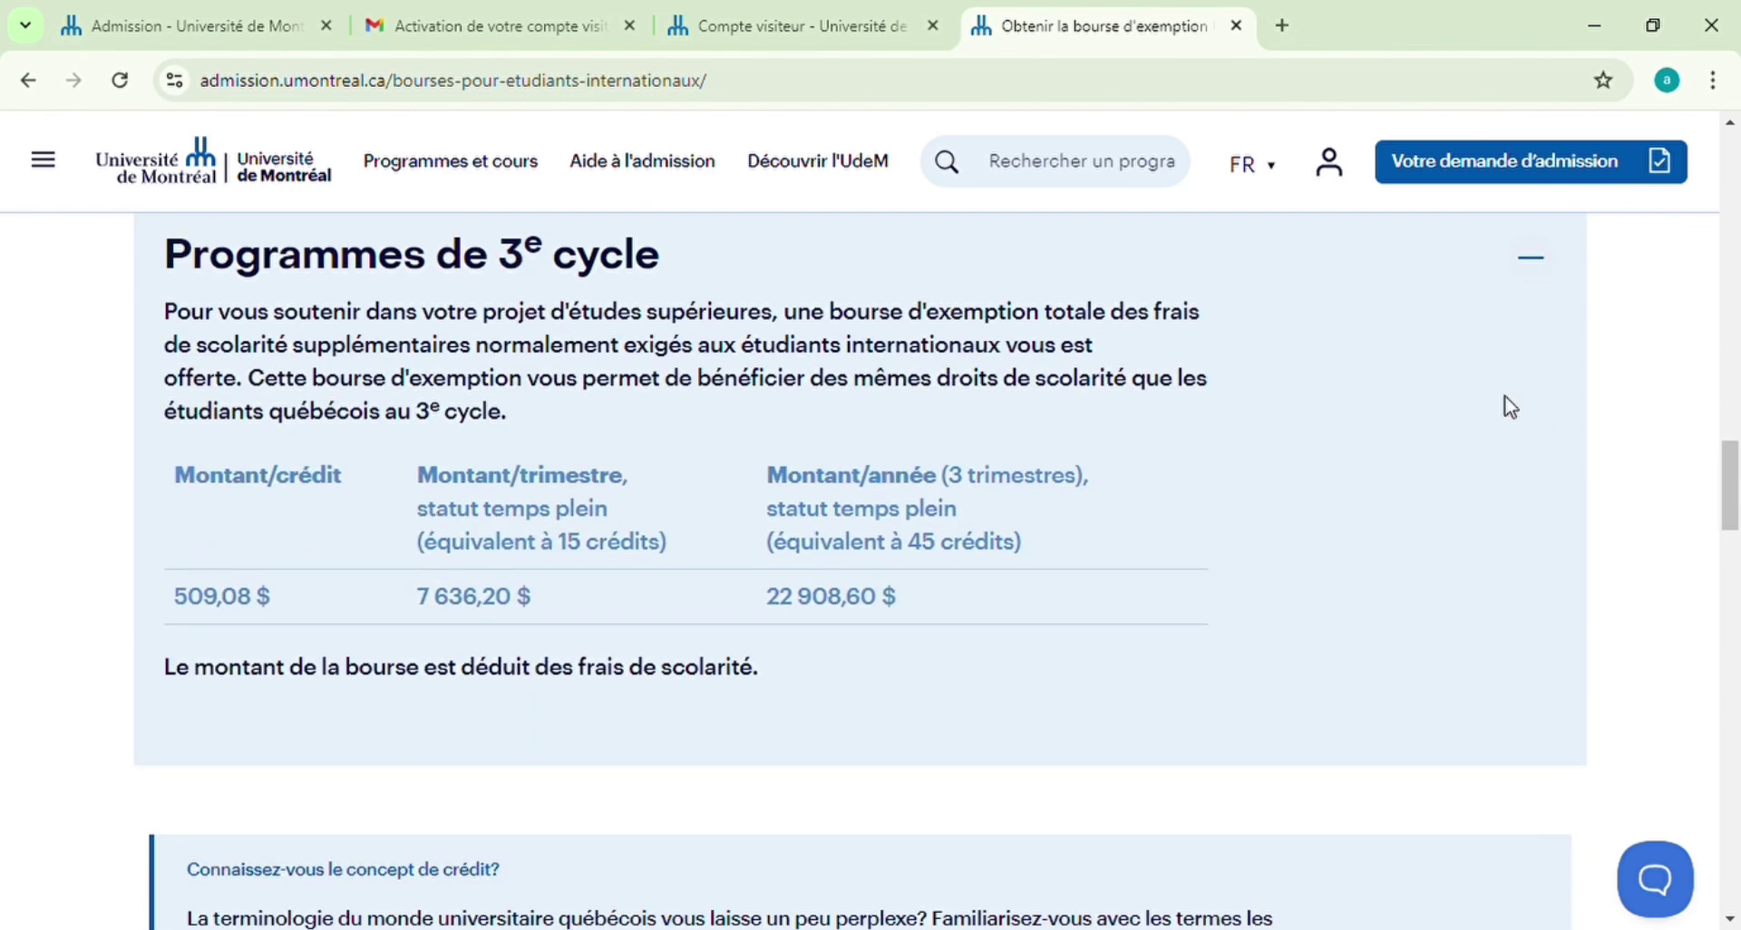
{"action": "left_click", "coordinate": [1536, 261]}
{"action": "left_click", "coordinate": [1335, 167]}
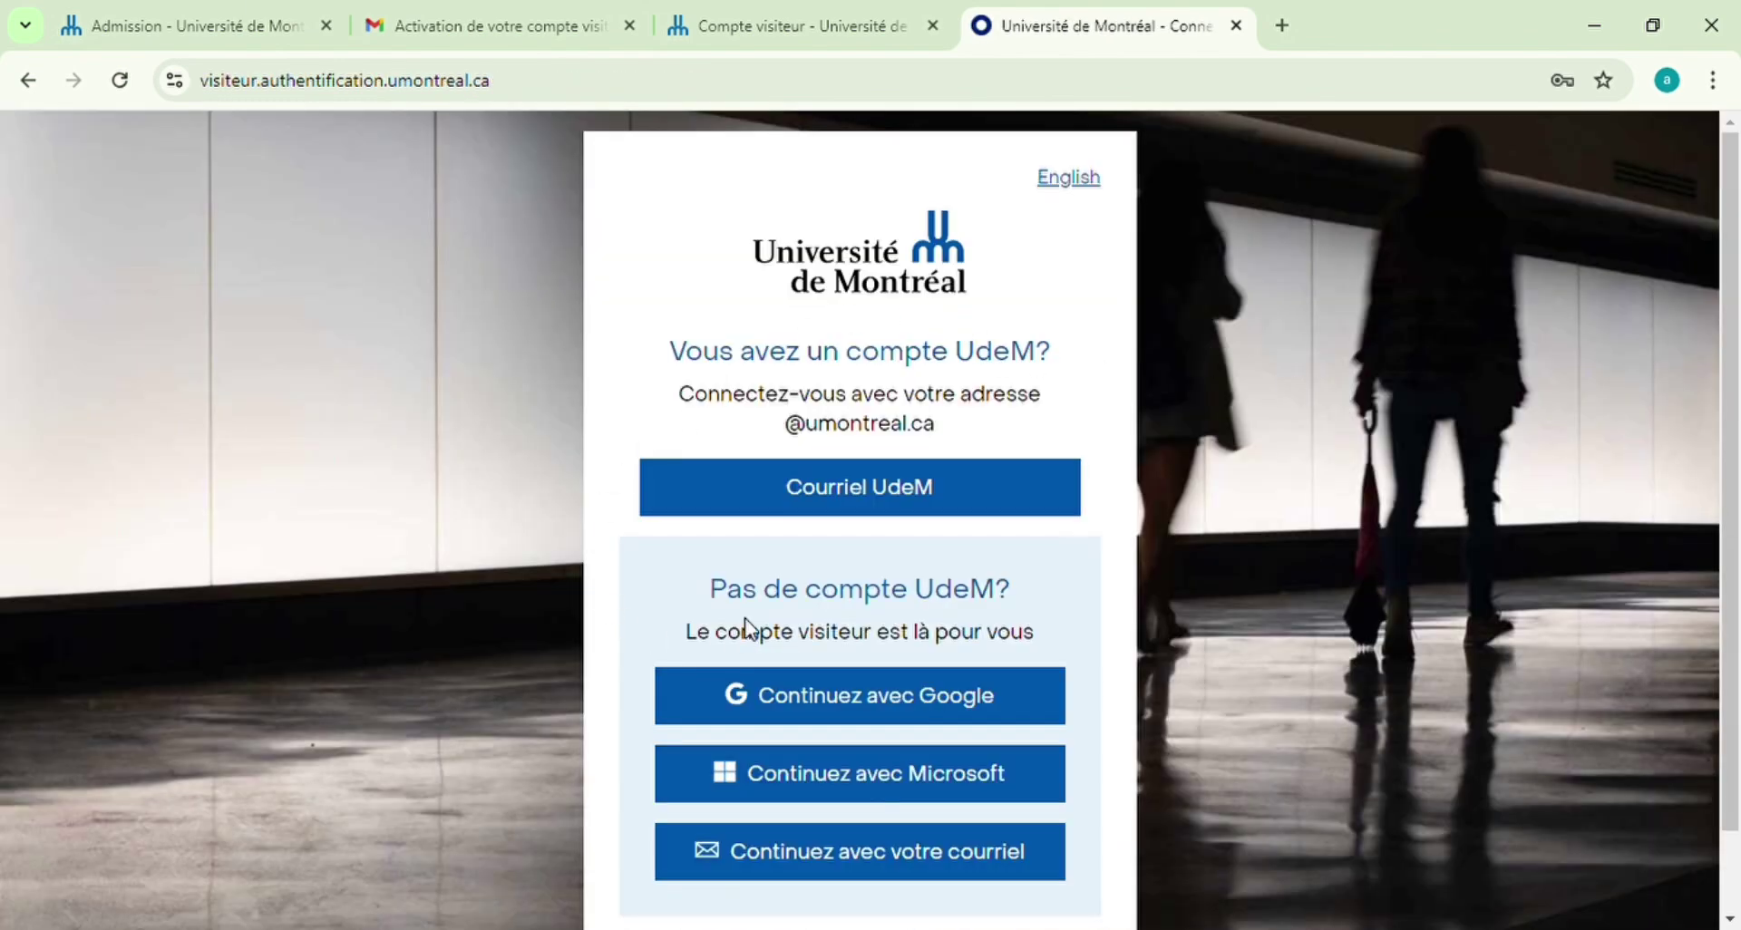
Sign in through 'Continuez avec votre courriel' with the visitor account's e-mail and password
{"action": "scroll", "coordinate": [1407, 651], "scroll_direction": "down", "scroll_amount": 1}
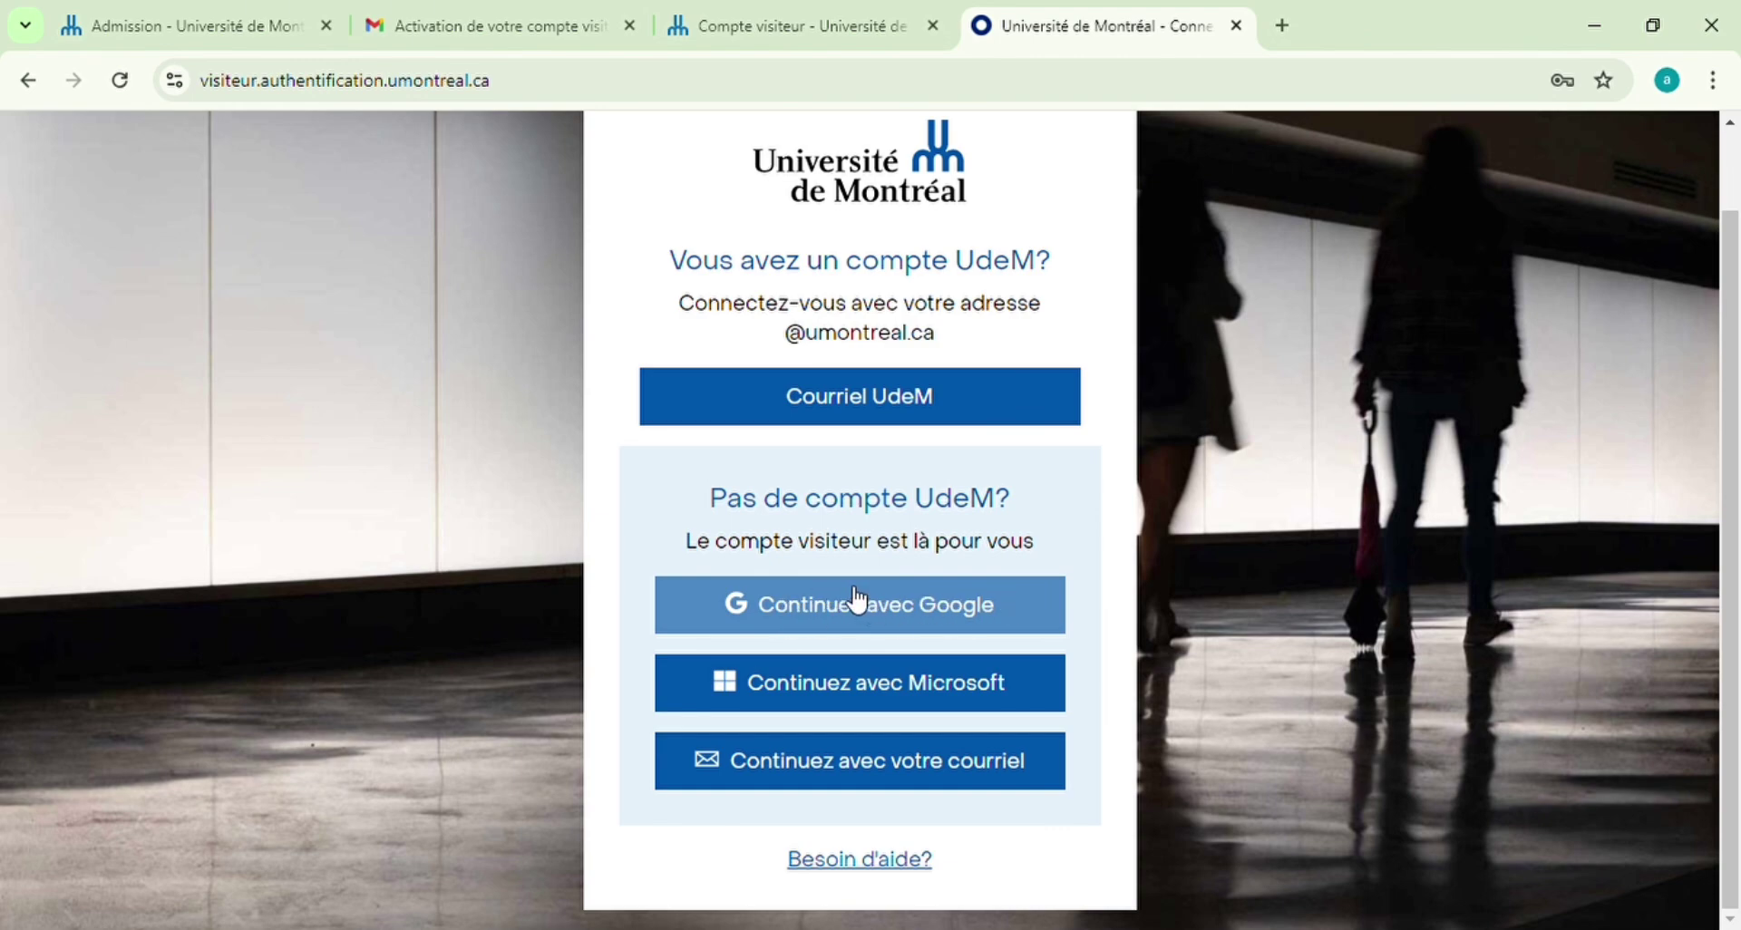
{"action": "left_click", "coordinate": [892, 764]}
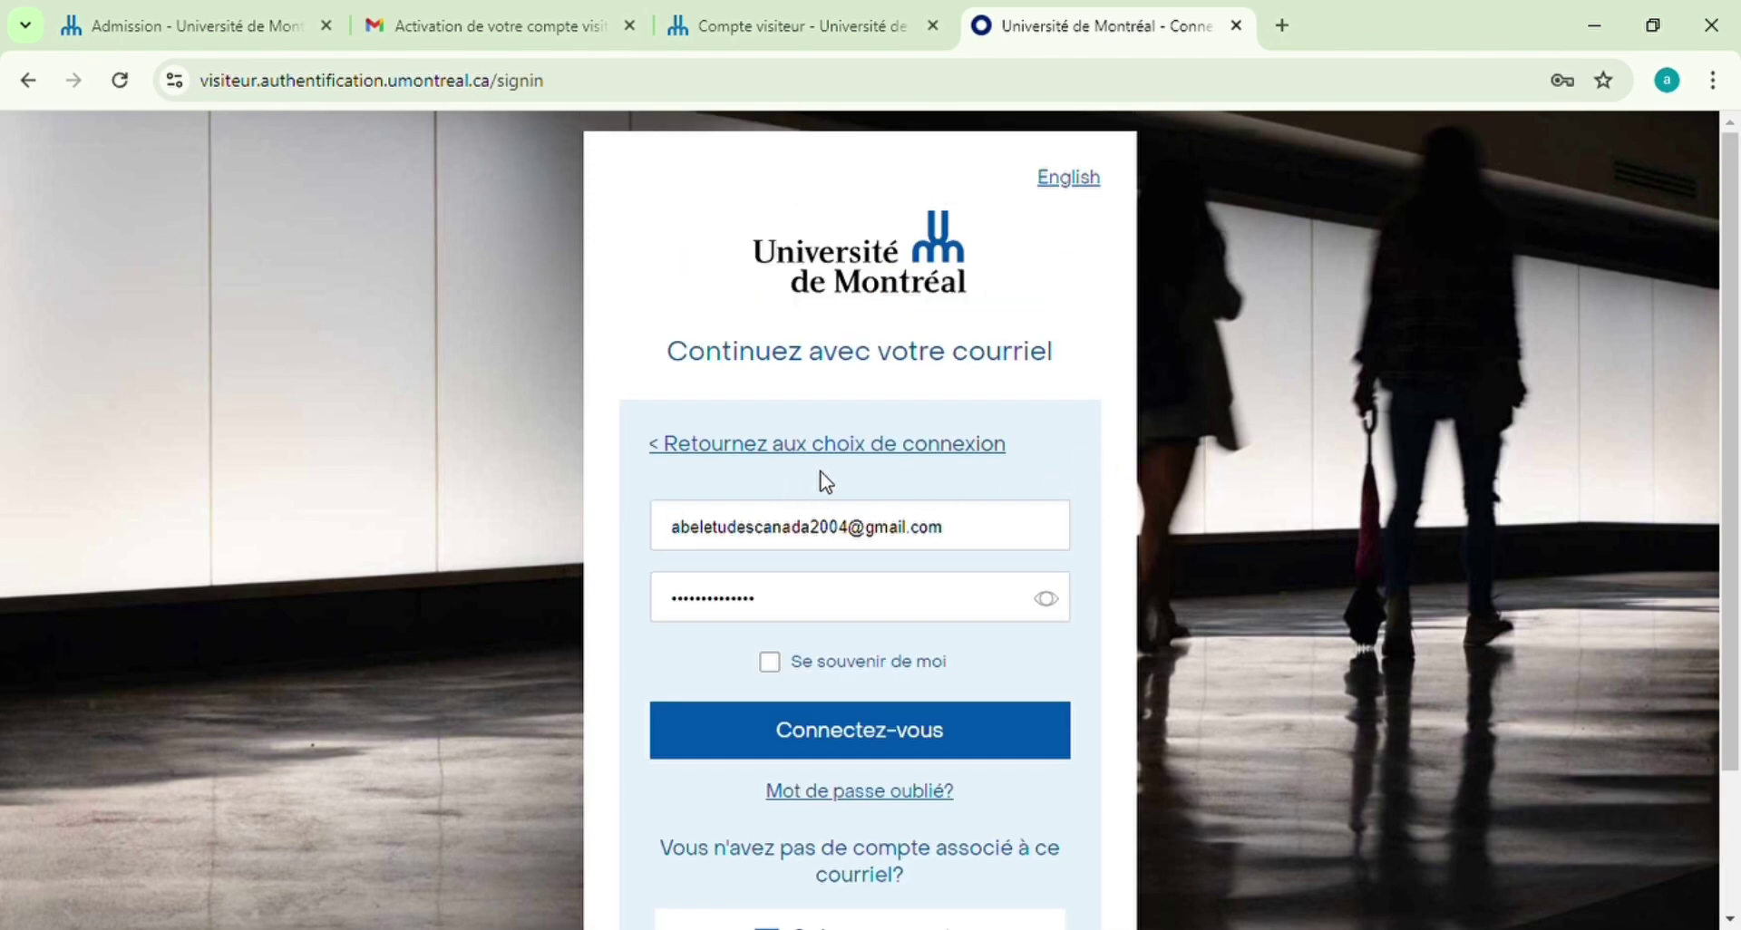
{"action": "scroll", "coordinate": [1330, 486], "scroll_direction": "down", "scroll_amount": 1}
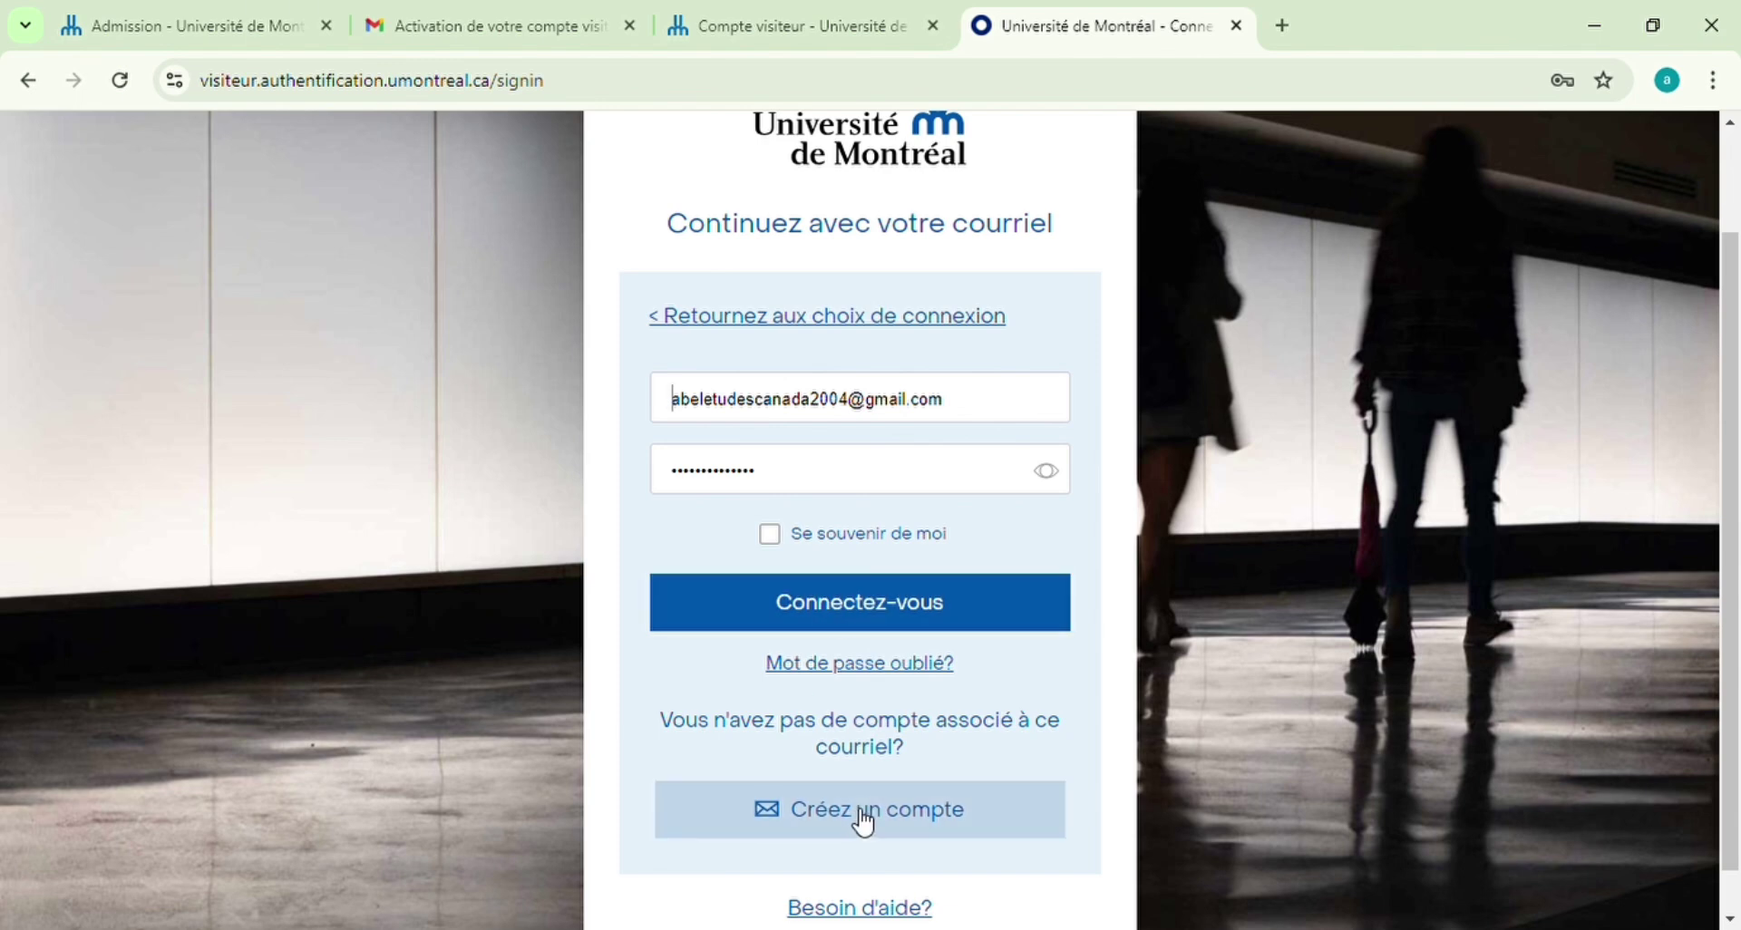
{"action": "left_click", "coordinate": [861, 603]}
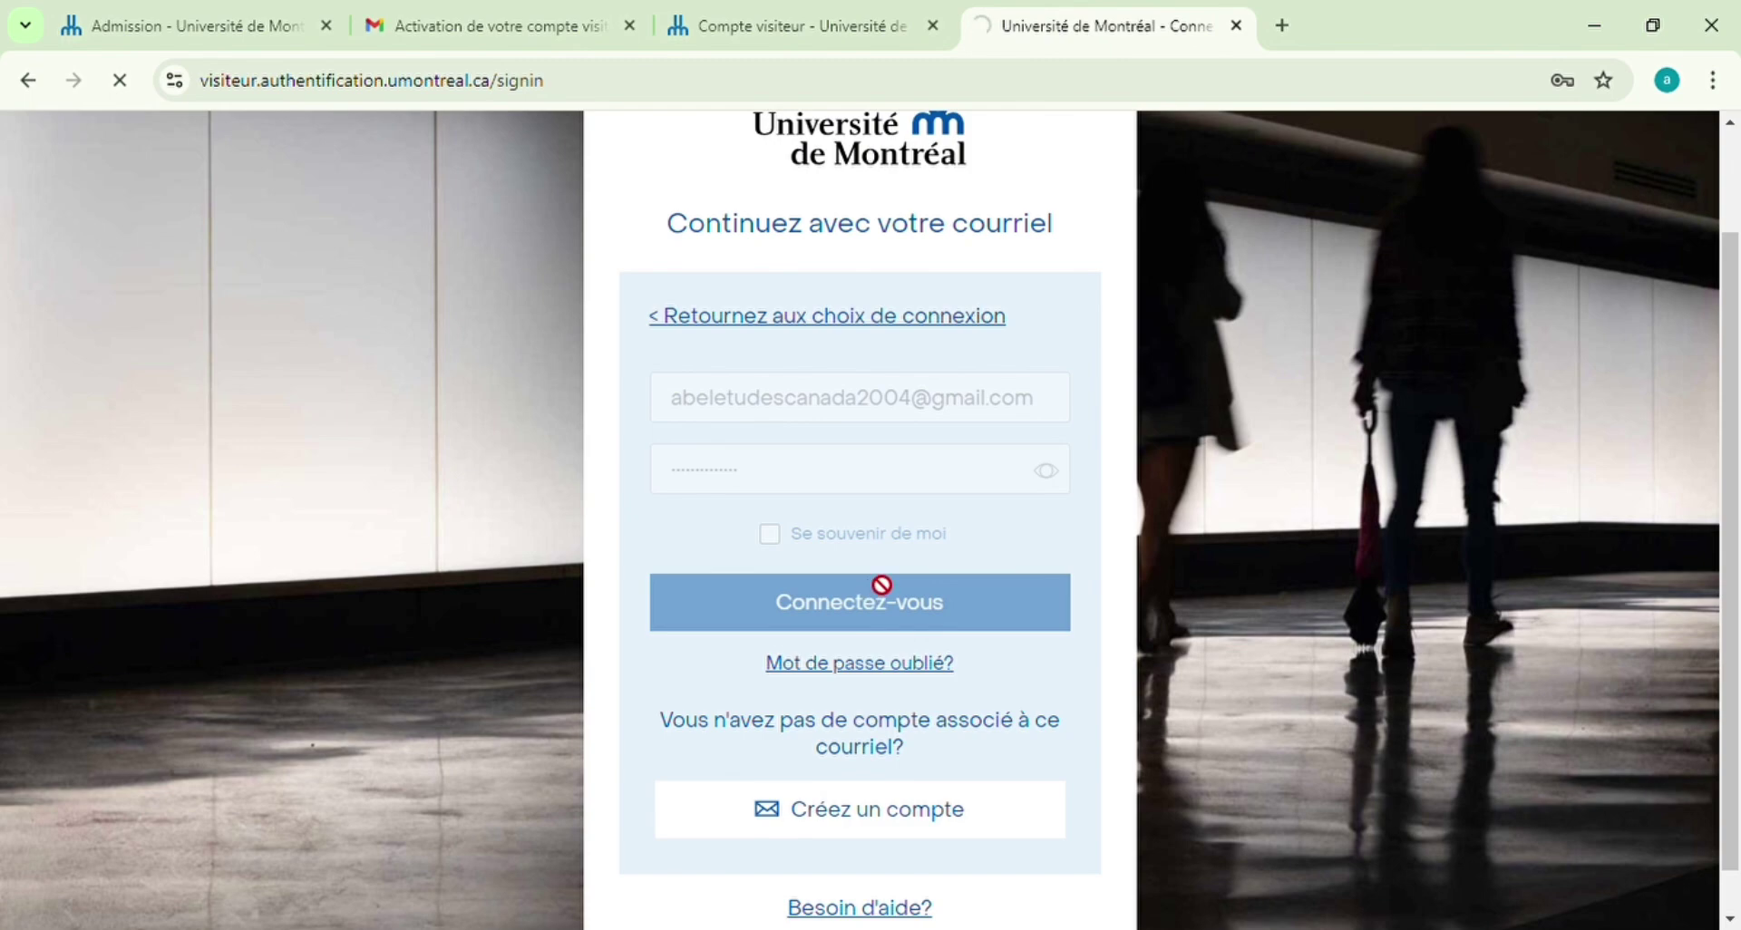
{"action": "scroll", "coordinate": [1115, 542], "scroll_direction": "down", "scroll_amount": 1}
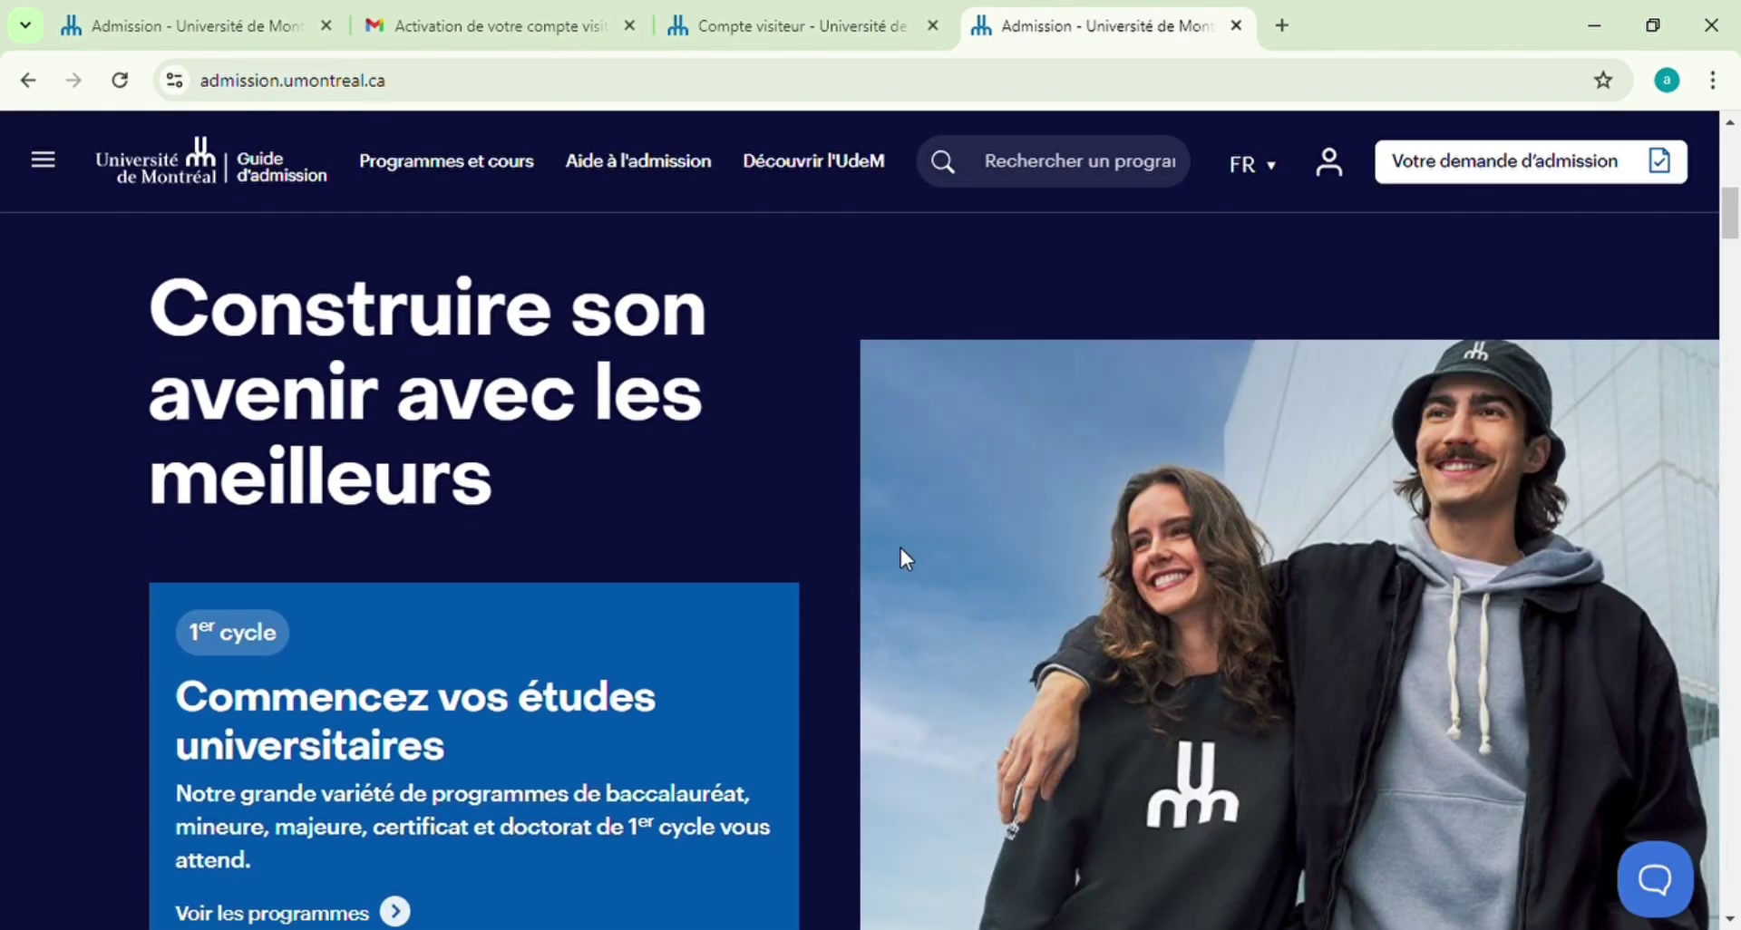
Filter the 1er cycle programmes to the Droit study domain
{"action": "scroll", "coordinate": [505, 699], "scroll_direction": "down", "scroll_amount": 5}
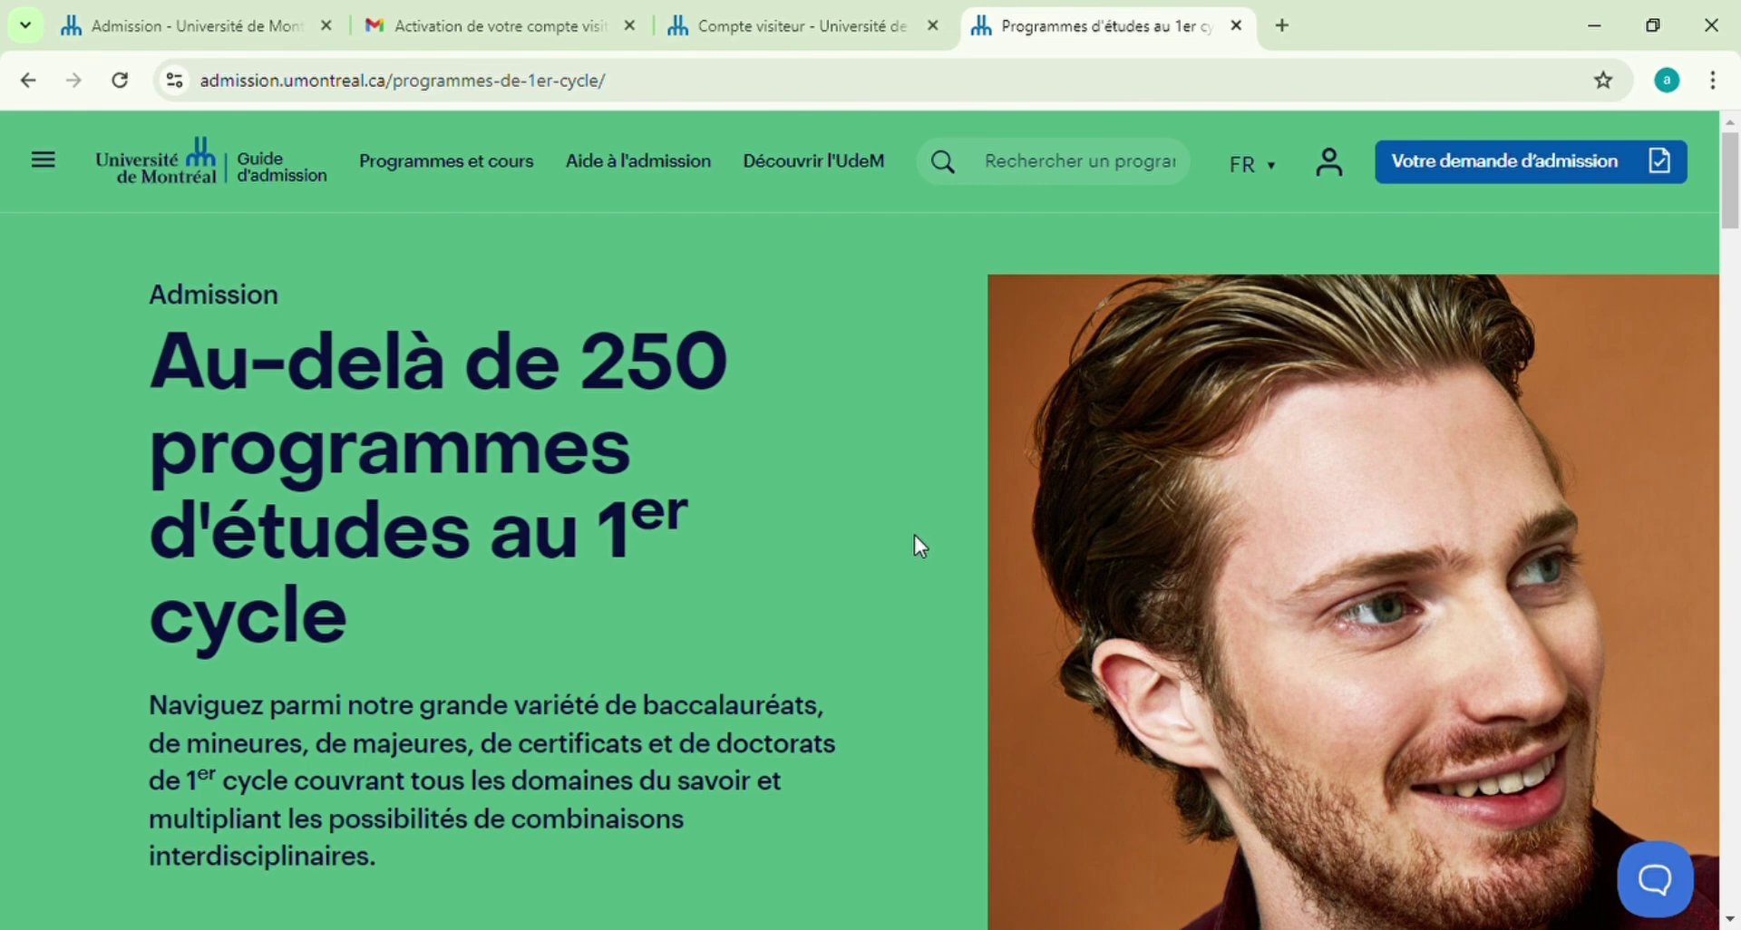
{"action": "scroll", "coordinate": [914, 535], "scroll_direction": "down", "scroll_amount": 3}
{"action": "scroll", "coordinate": [914, 535], "scroll_direction": "down", "scroll_amount": 3}
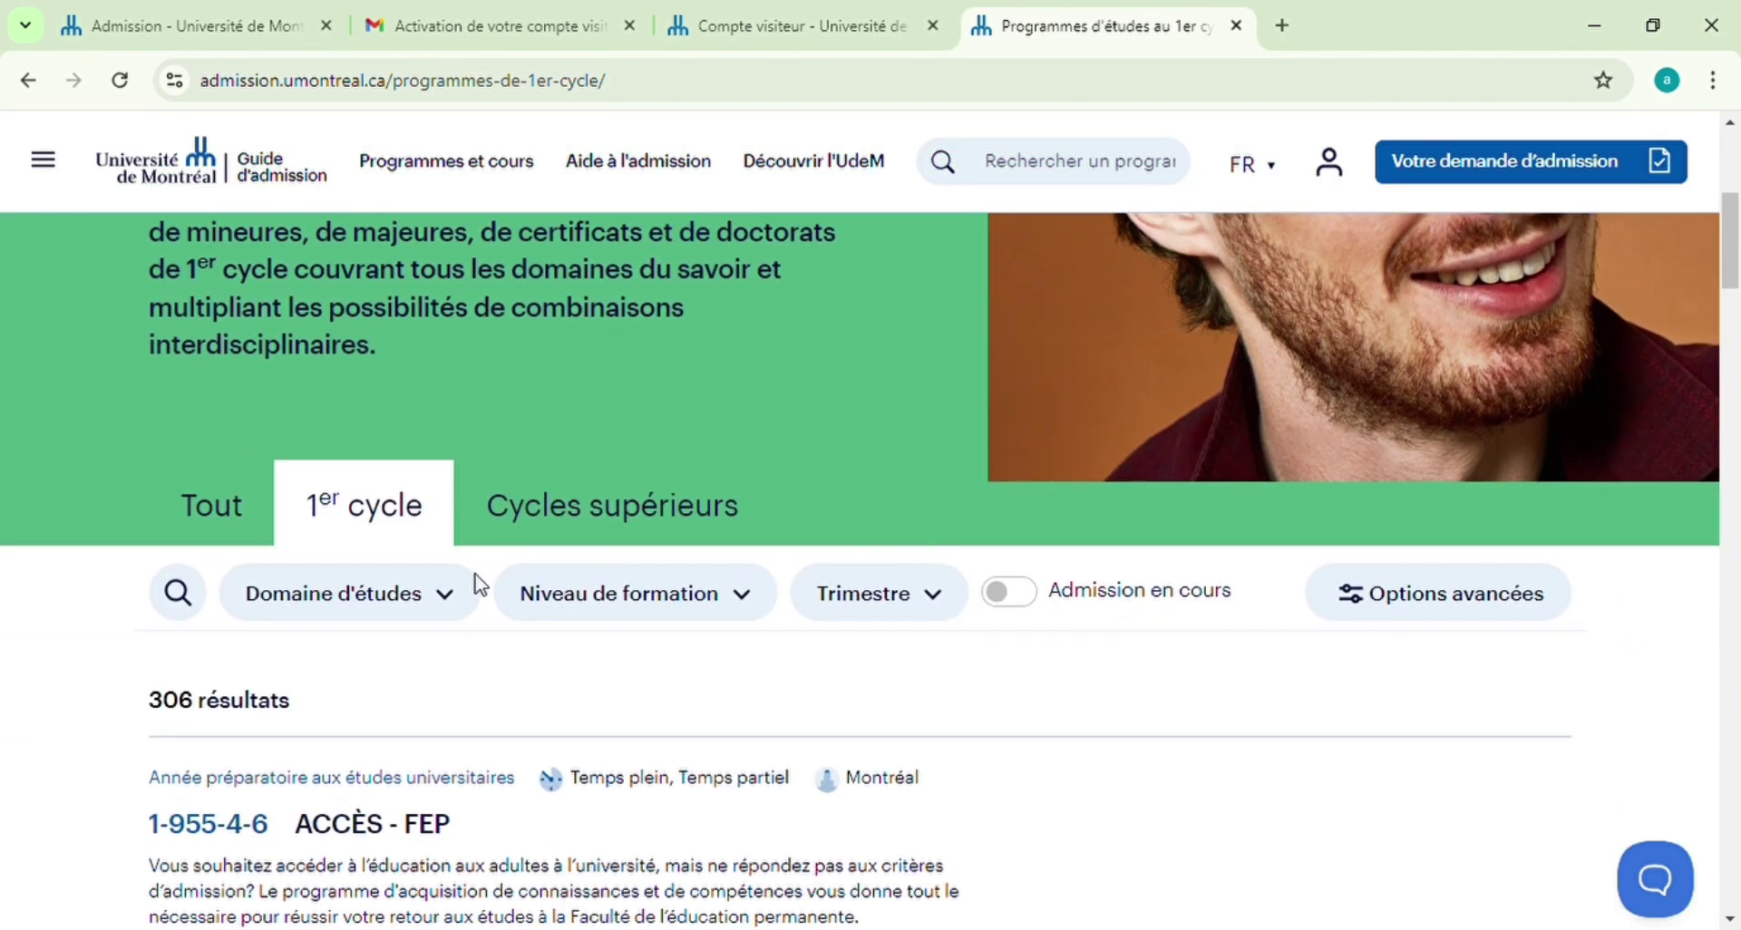
{"action": "scroll", "coordinate": [794, 514], "scroll_direction": "down", "scroll_amount": 3}
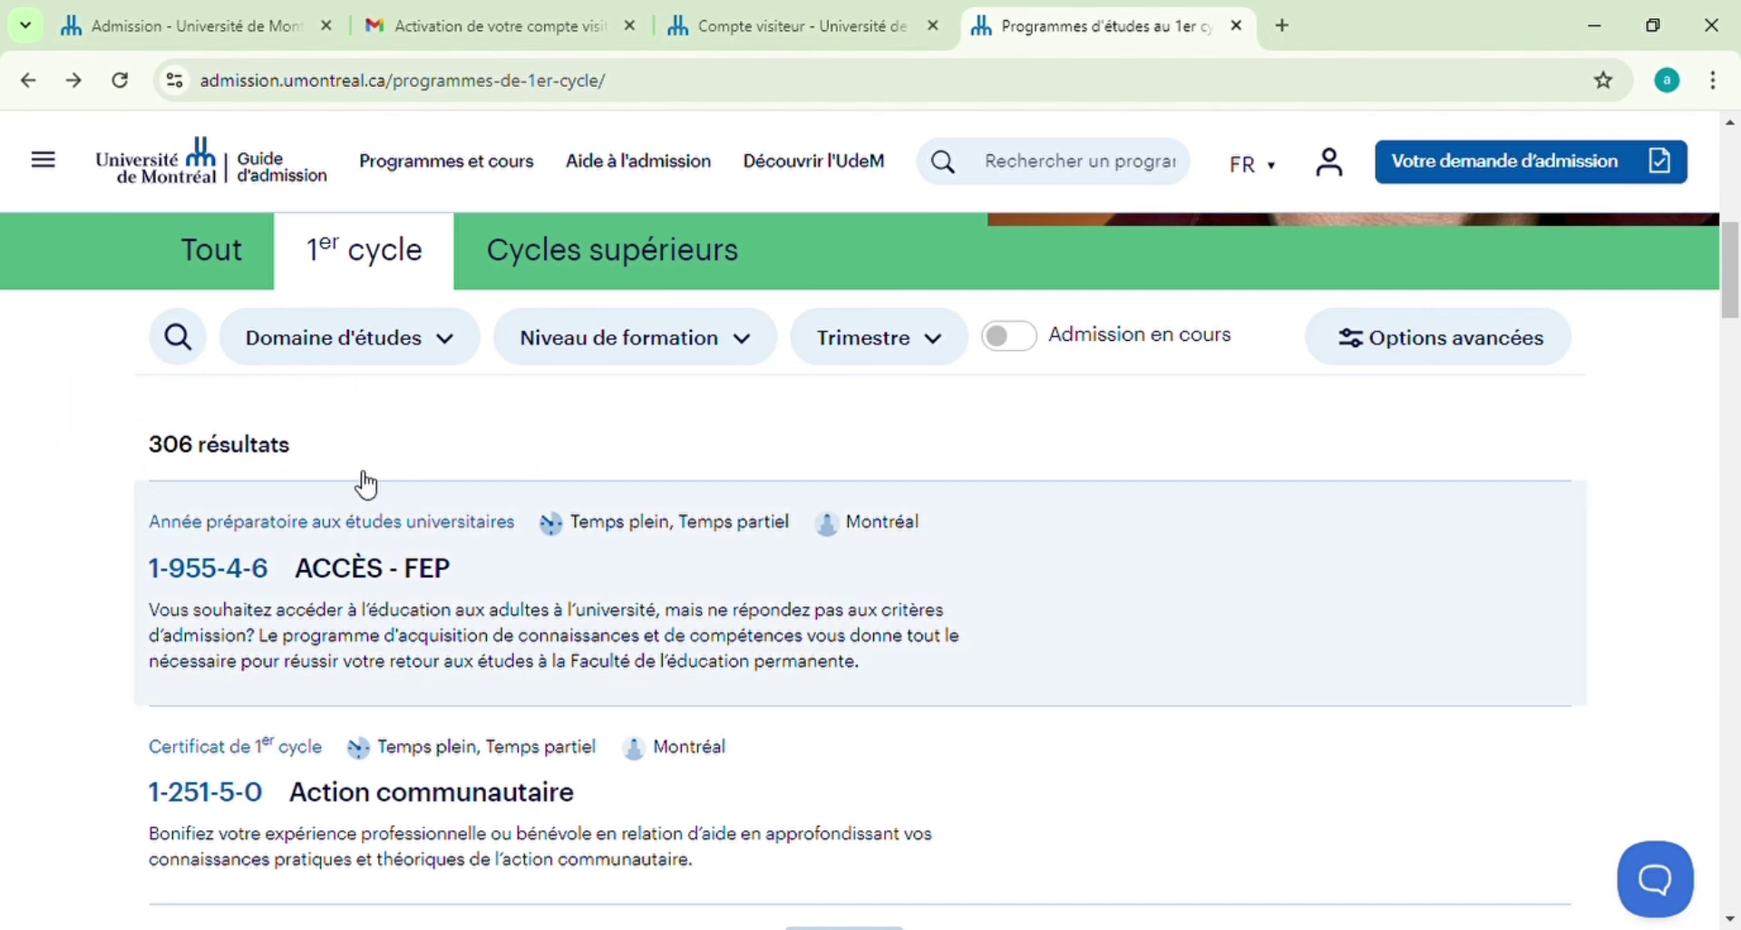
{"action": "left_click", "coordinate": [447, 343]}
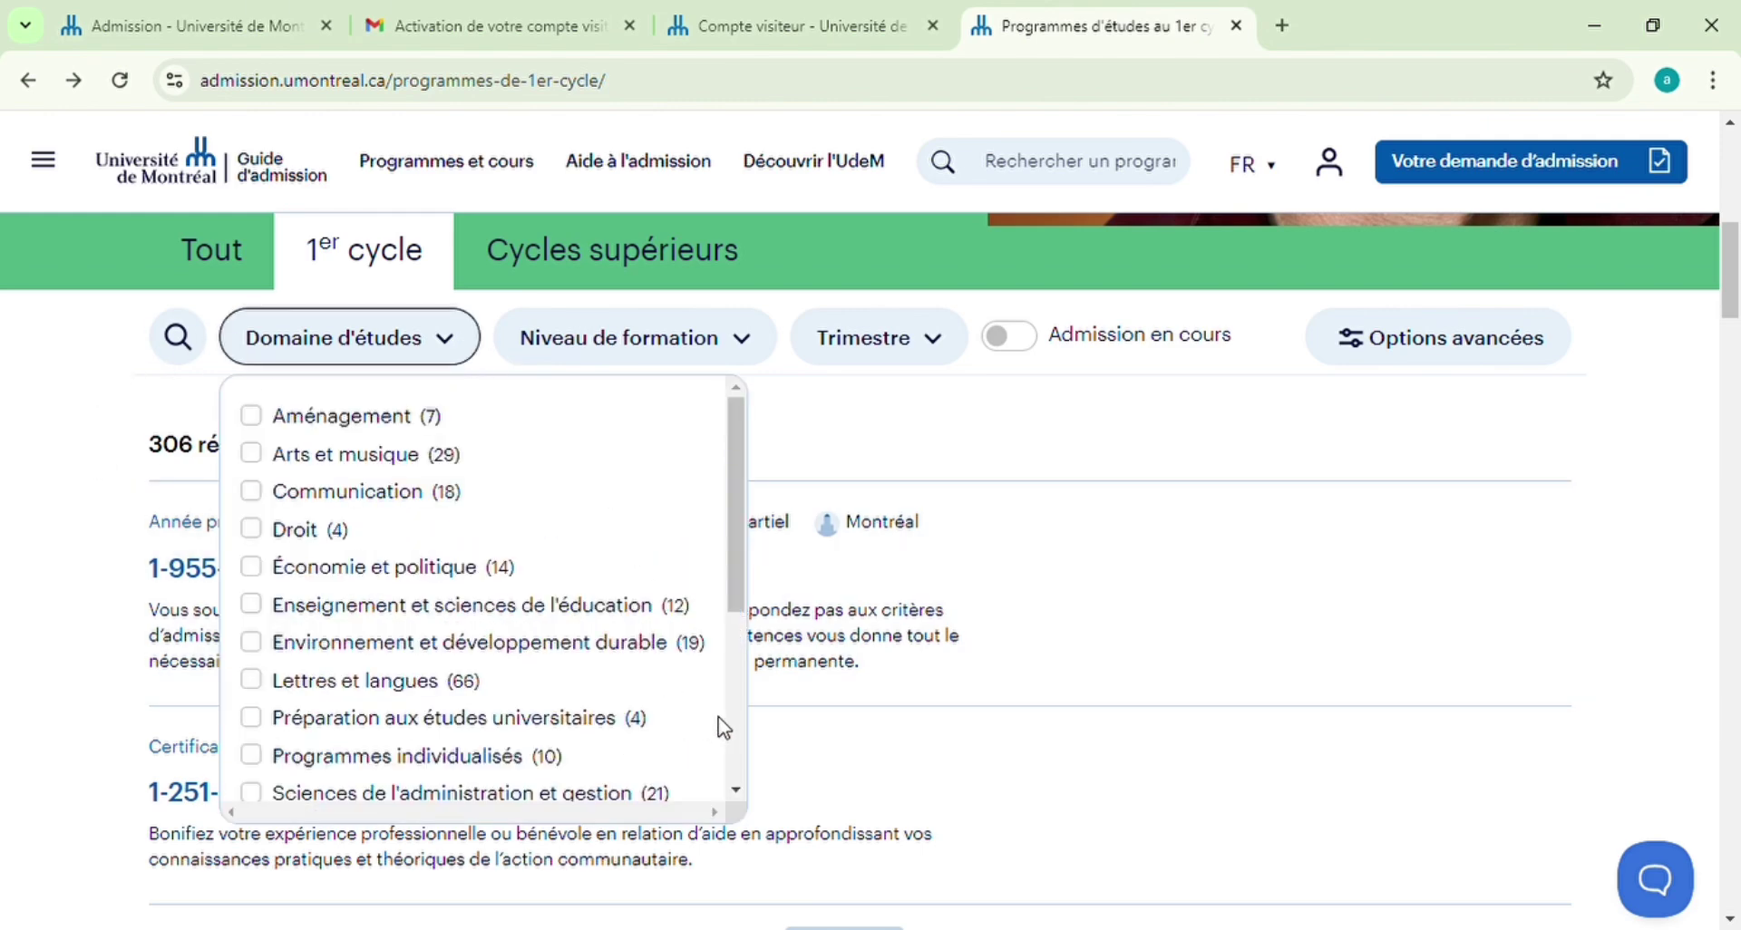
{"action": "left_click", "coordinate": [737, 791]}
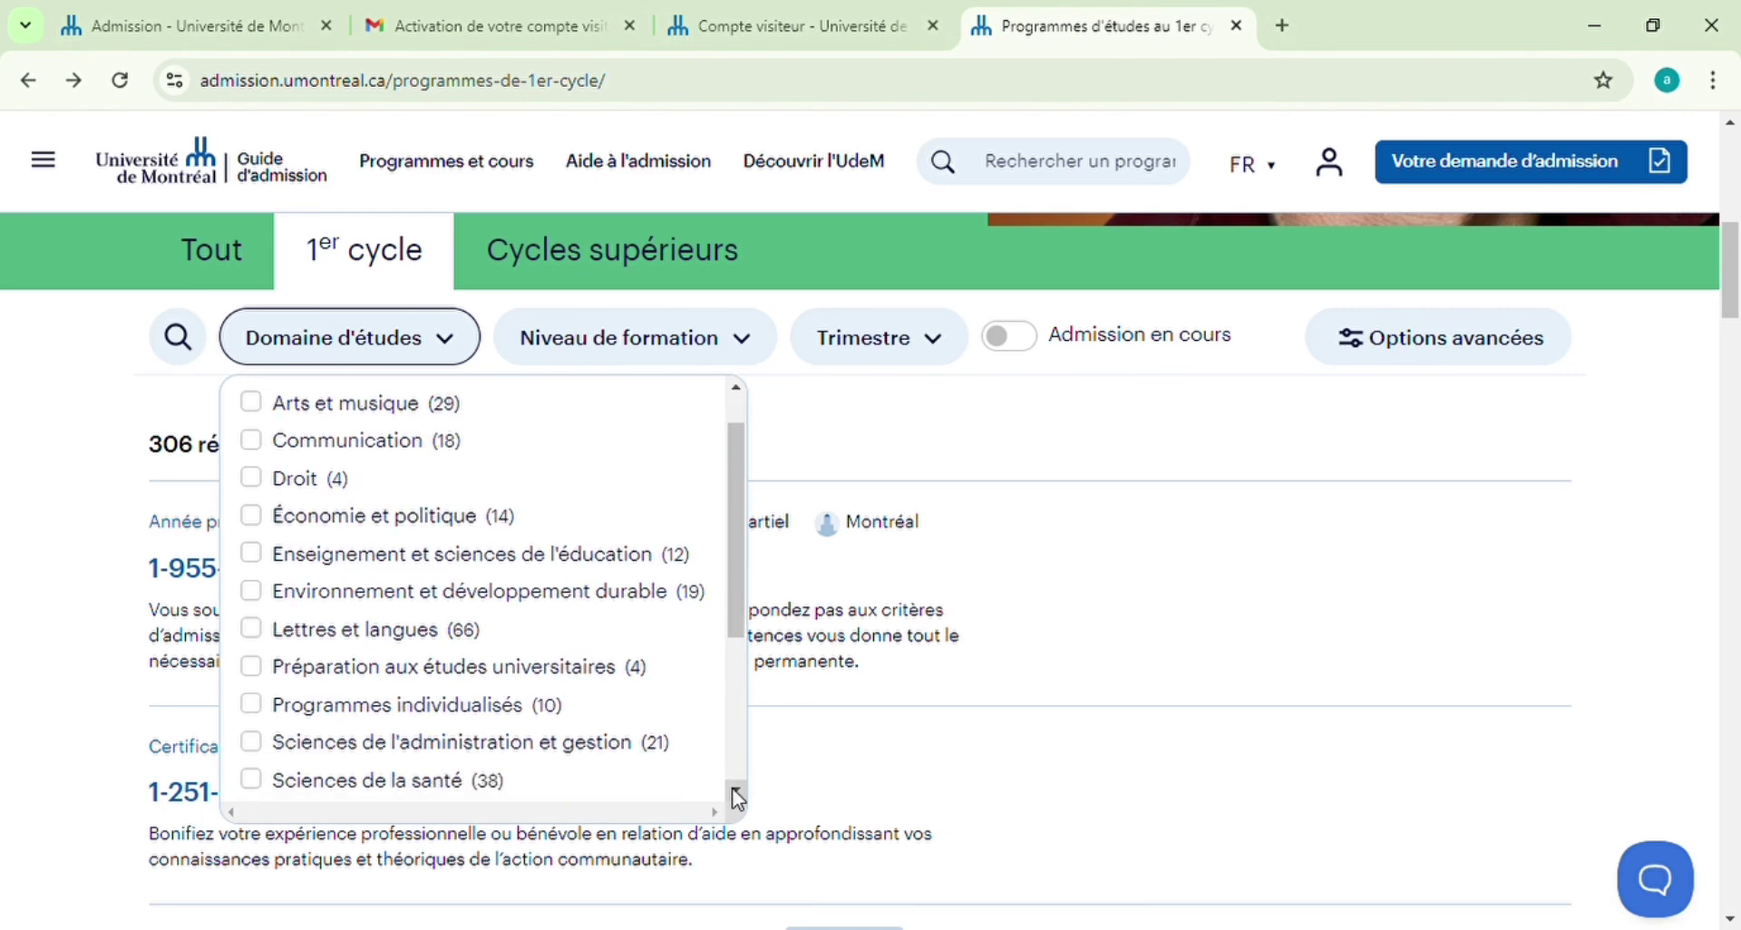
{"action": "left_click", "coordinate": [737, 794]}
{"action": "left_click", "coordinate": [737, 794]}
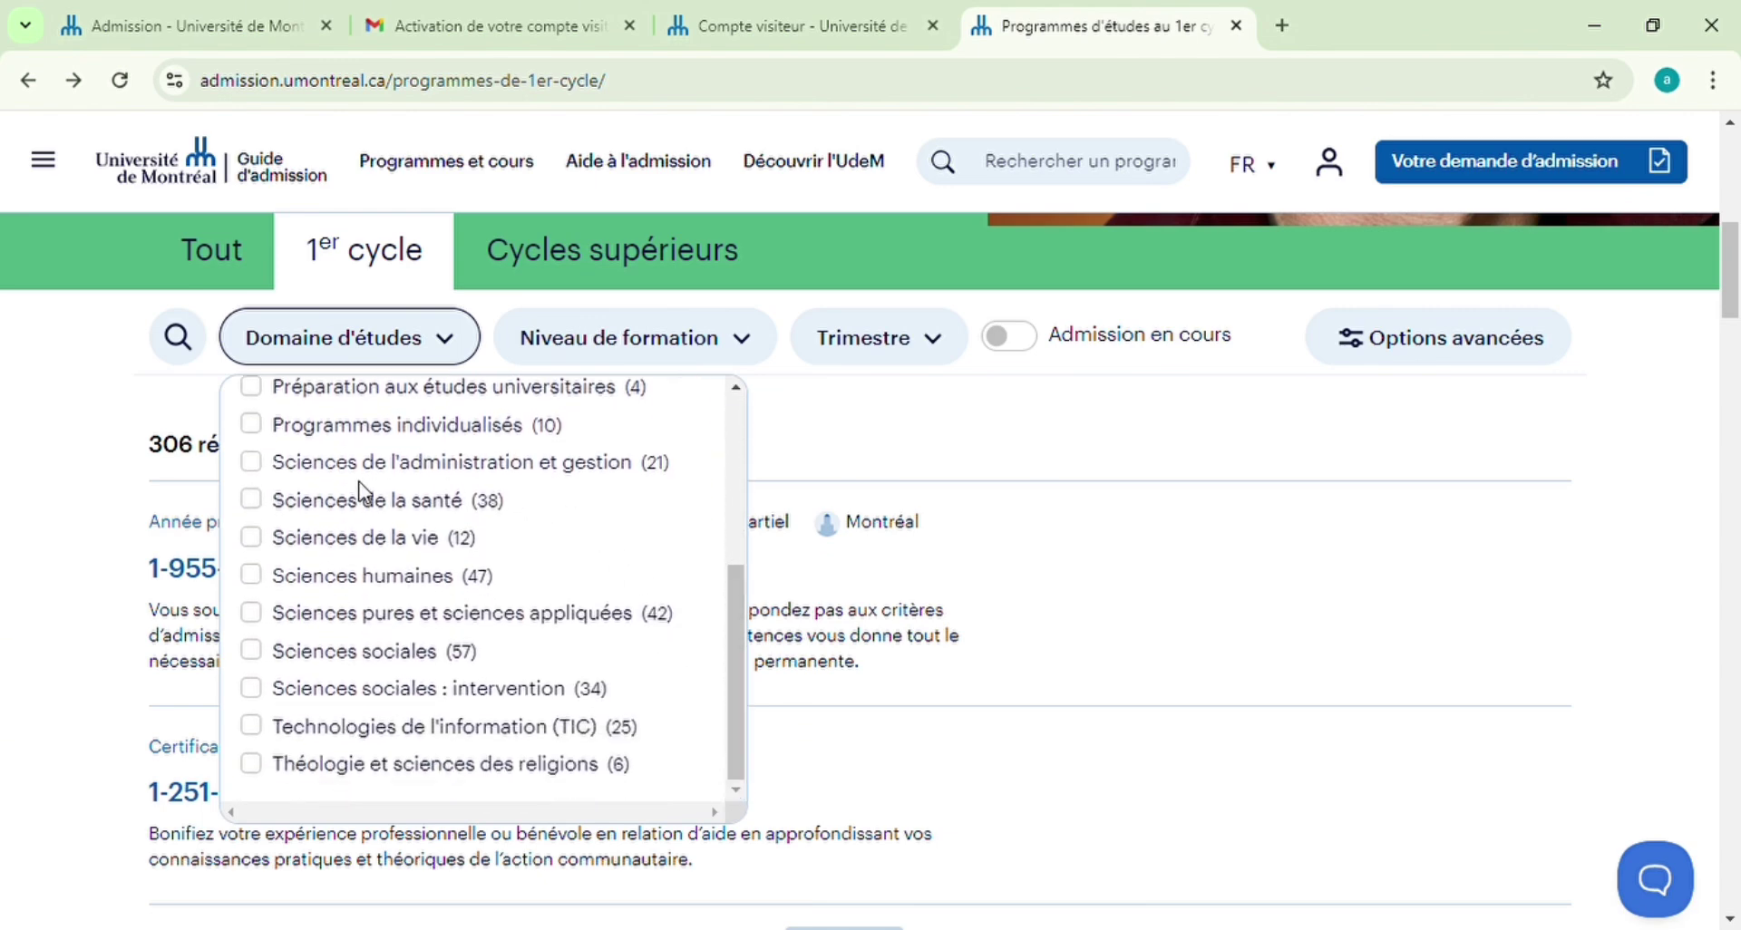
{"action": "scroll", "coordinate": [705, 422], "scroll_direction": "up", "scroll_amount": 5}
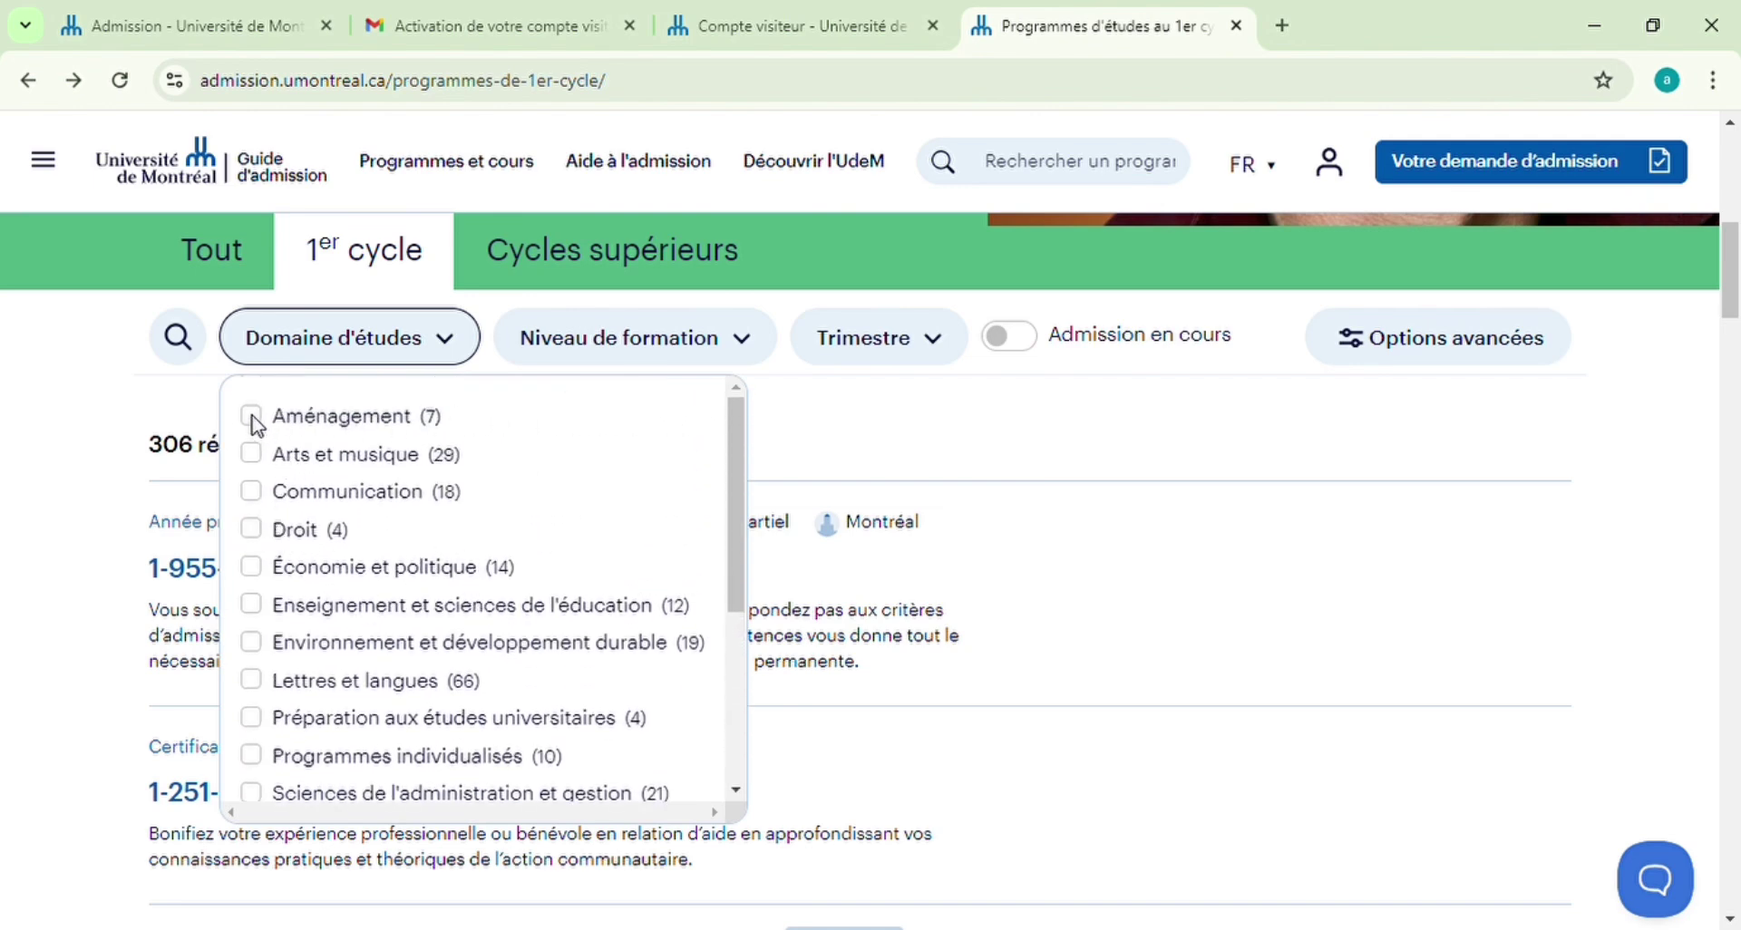
{"action": "left_click", "coordinate": [252, 533]}
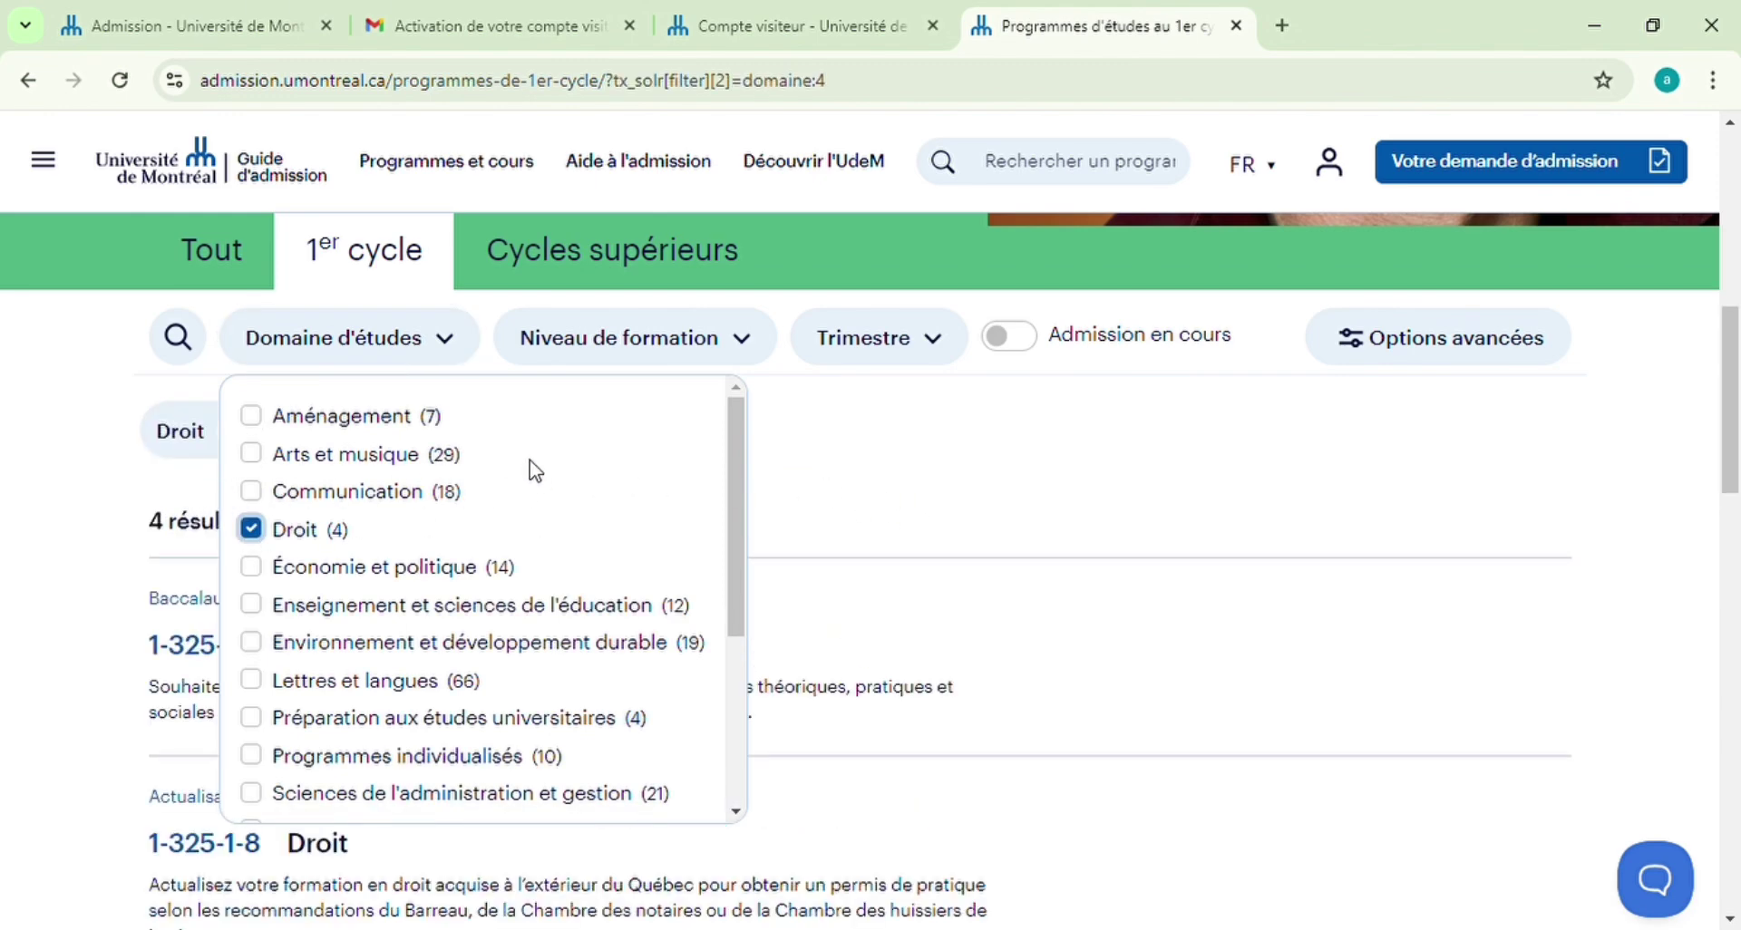
{"action": "left_click", "coordinate": [77, 363]}
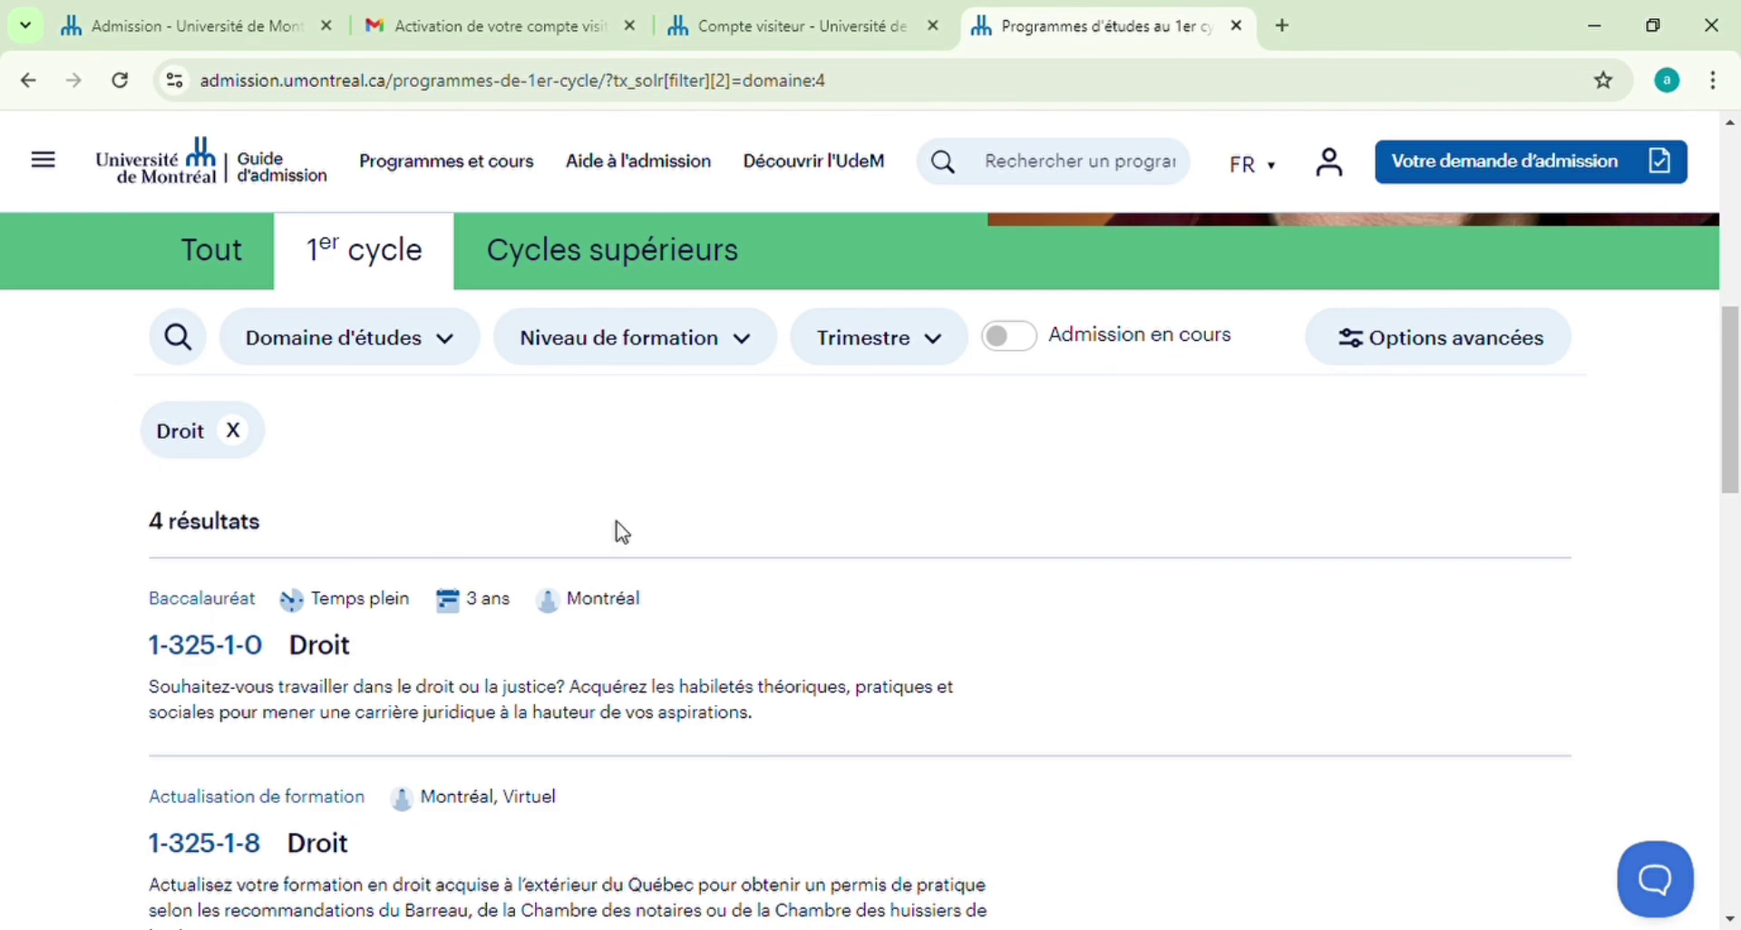
Open the Baccalauréat en droit (1-325-1-0) page from the 4 Droit results
{"action": "scroll", "coordinate": [829, 511], "scroll_direction": "down", "scroll_amount": 8}
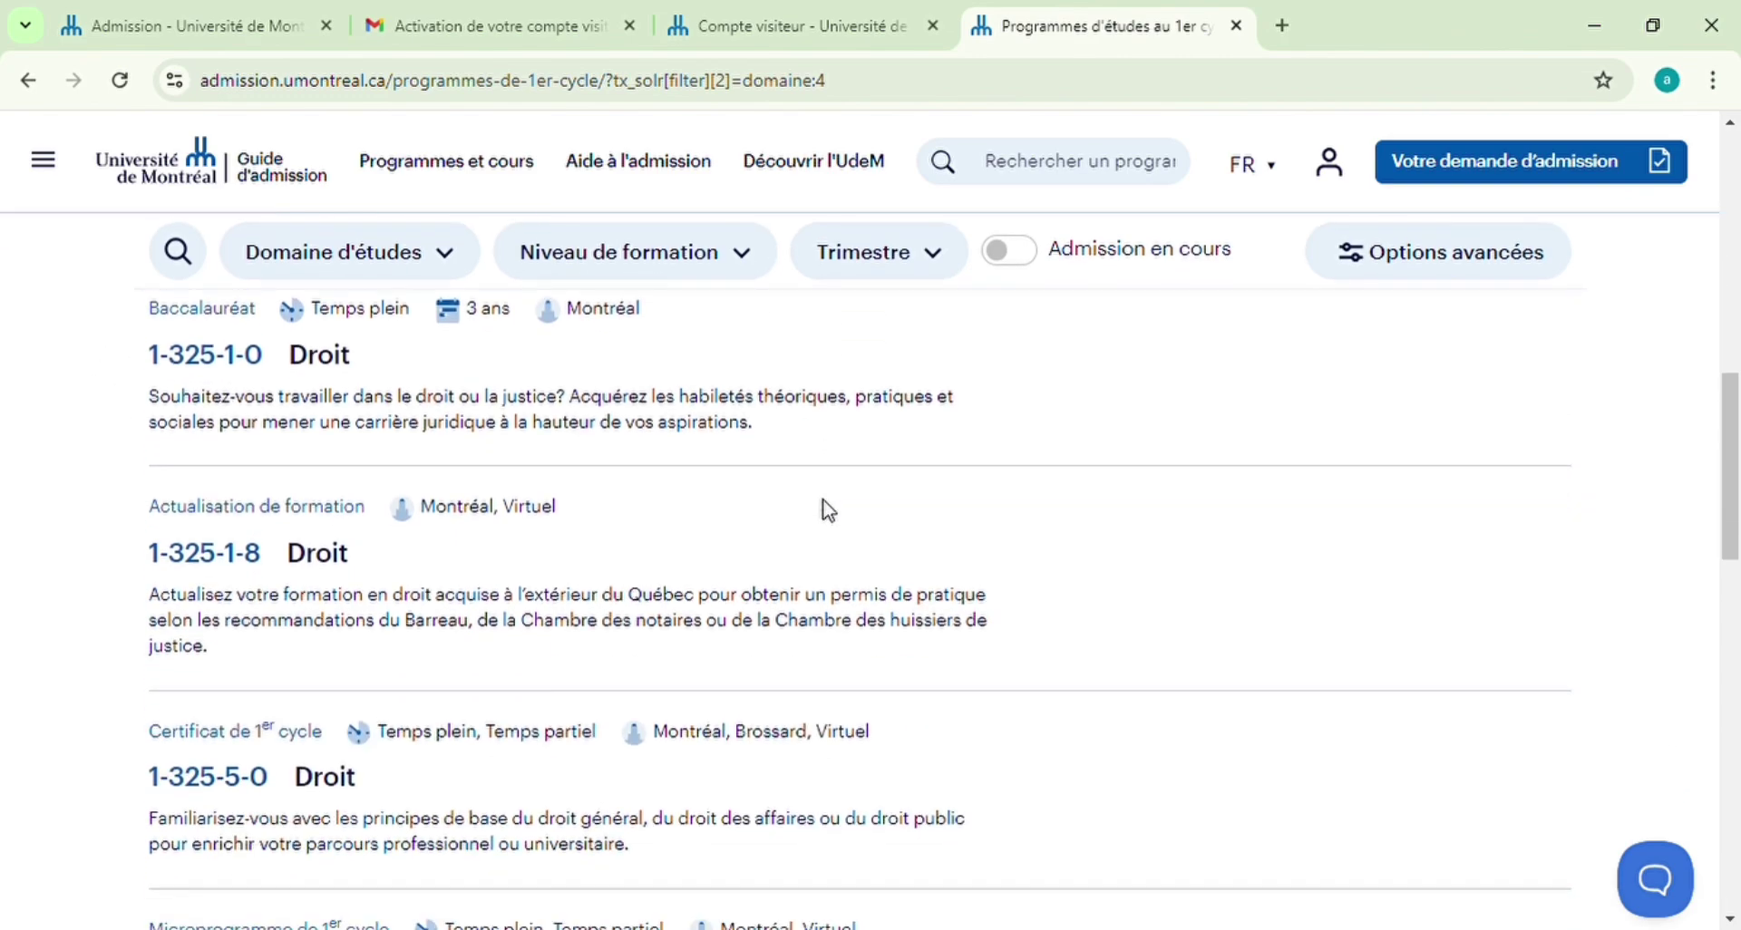
{"action": "scroll", "coordinate": [829, 509], "scroll_direction": "down", "scroll_amount": 2}
{"action": "scroll", "coordinate": [820, 505], "scroll_direction": "up", "scroll_amount": 11}
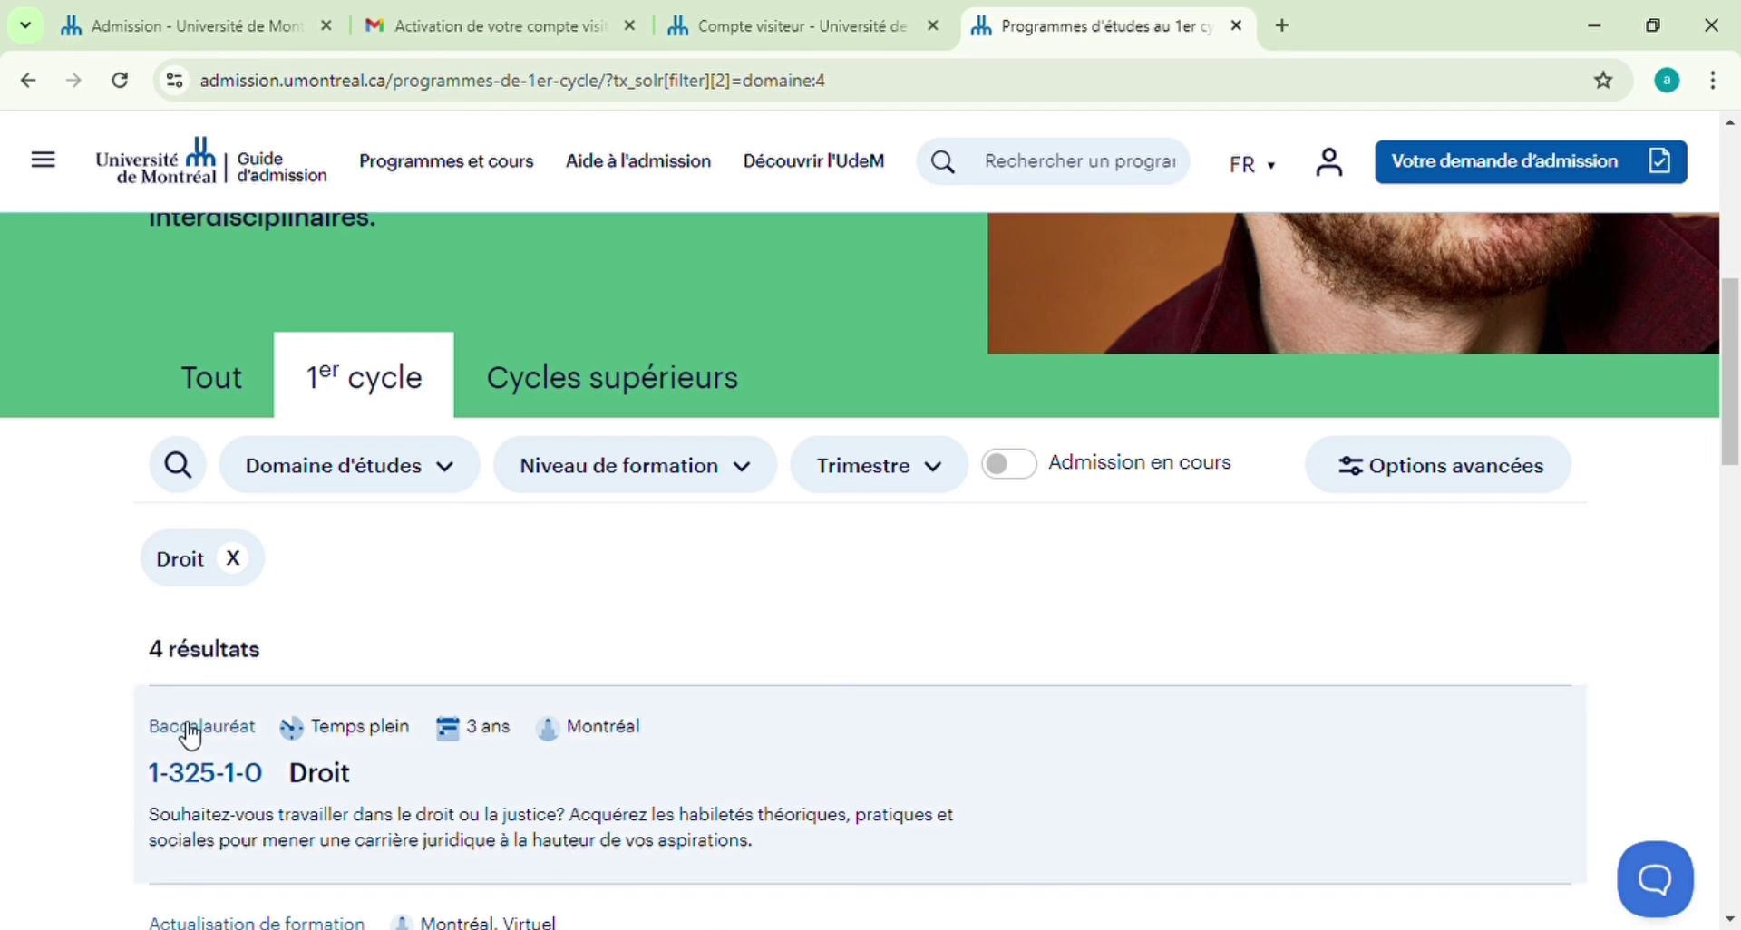
{"action": "left_click", "coordinate": [191, 737]}
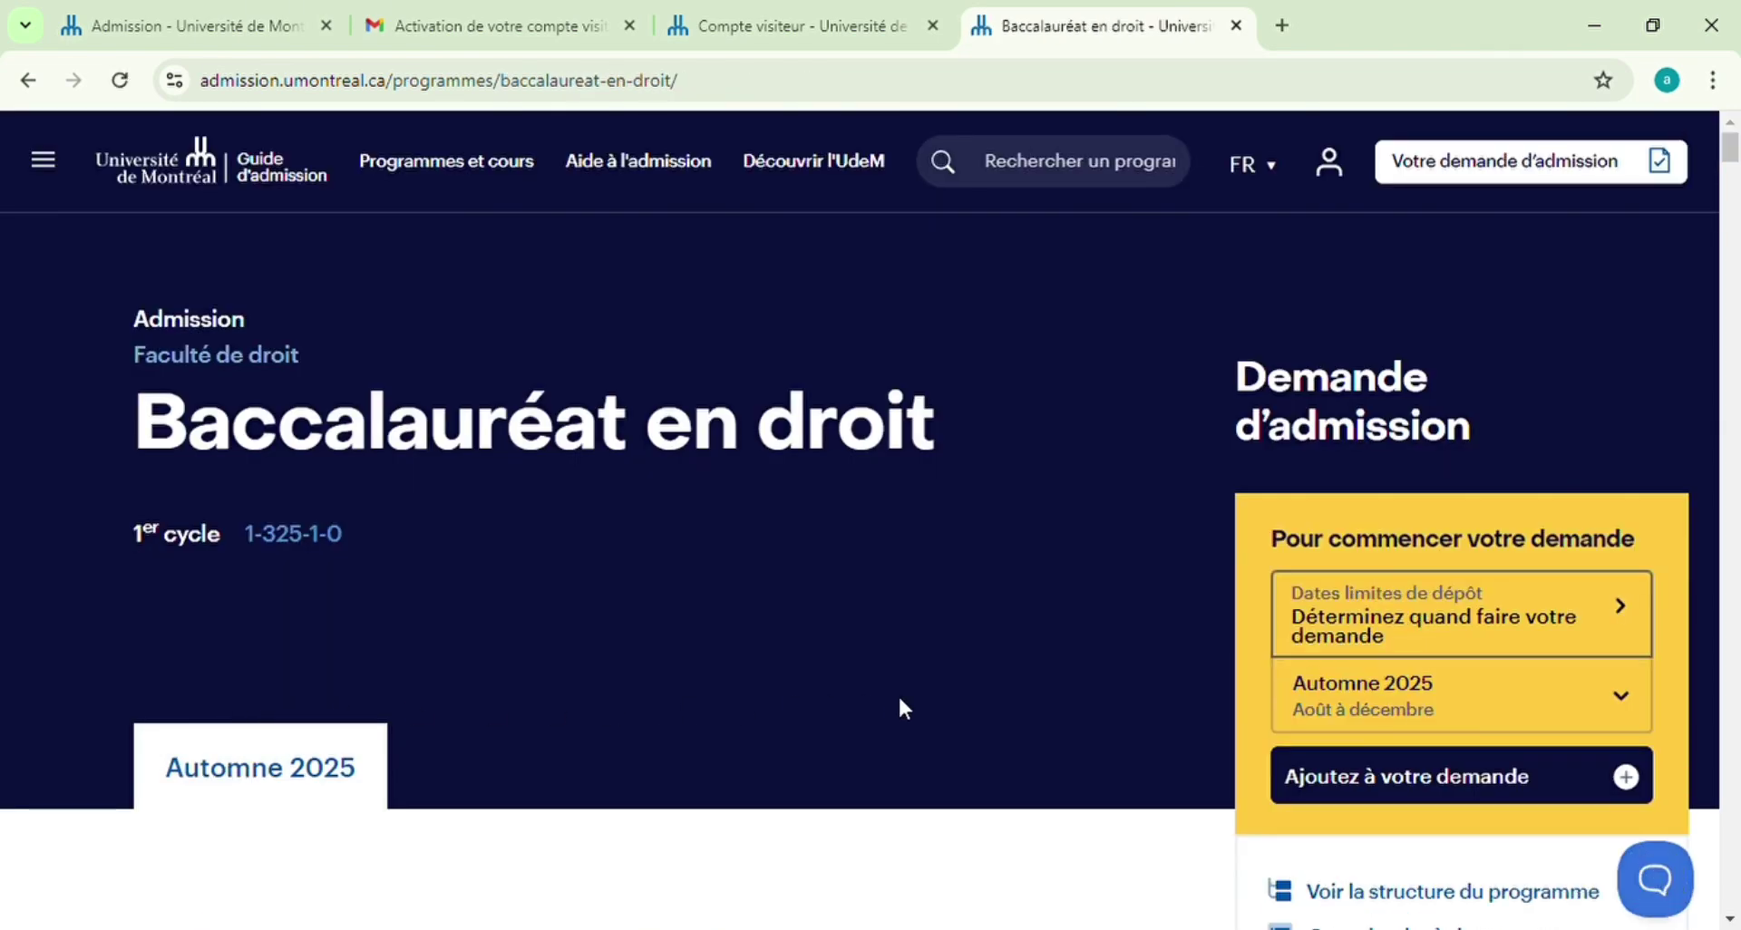
Scroll through the Baccalauréat en droit programme details
{"action": "scroll", "coordinate": [904, 708], "scroll_direction": "down", "scroll_amount": 5}
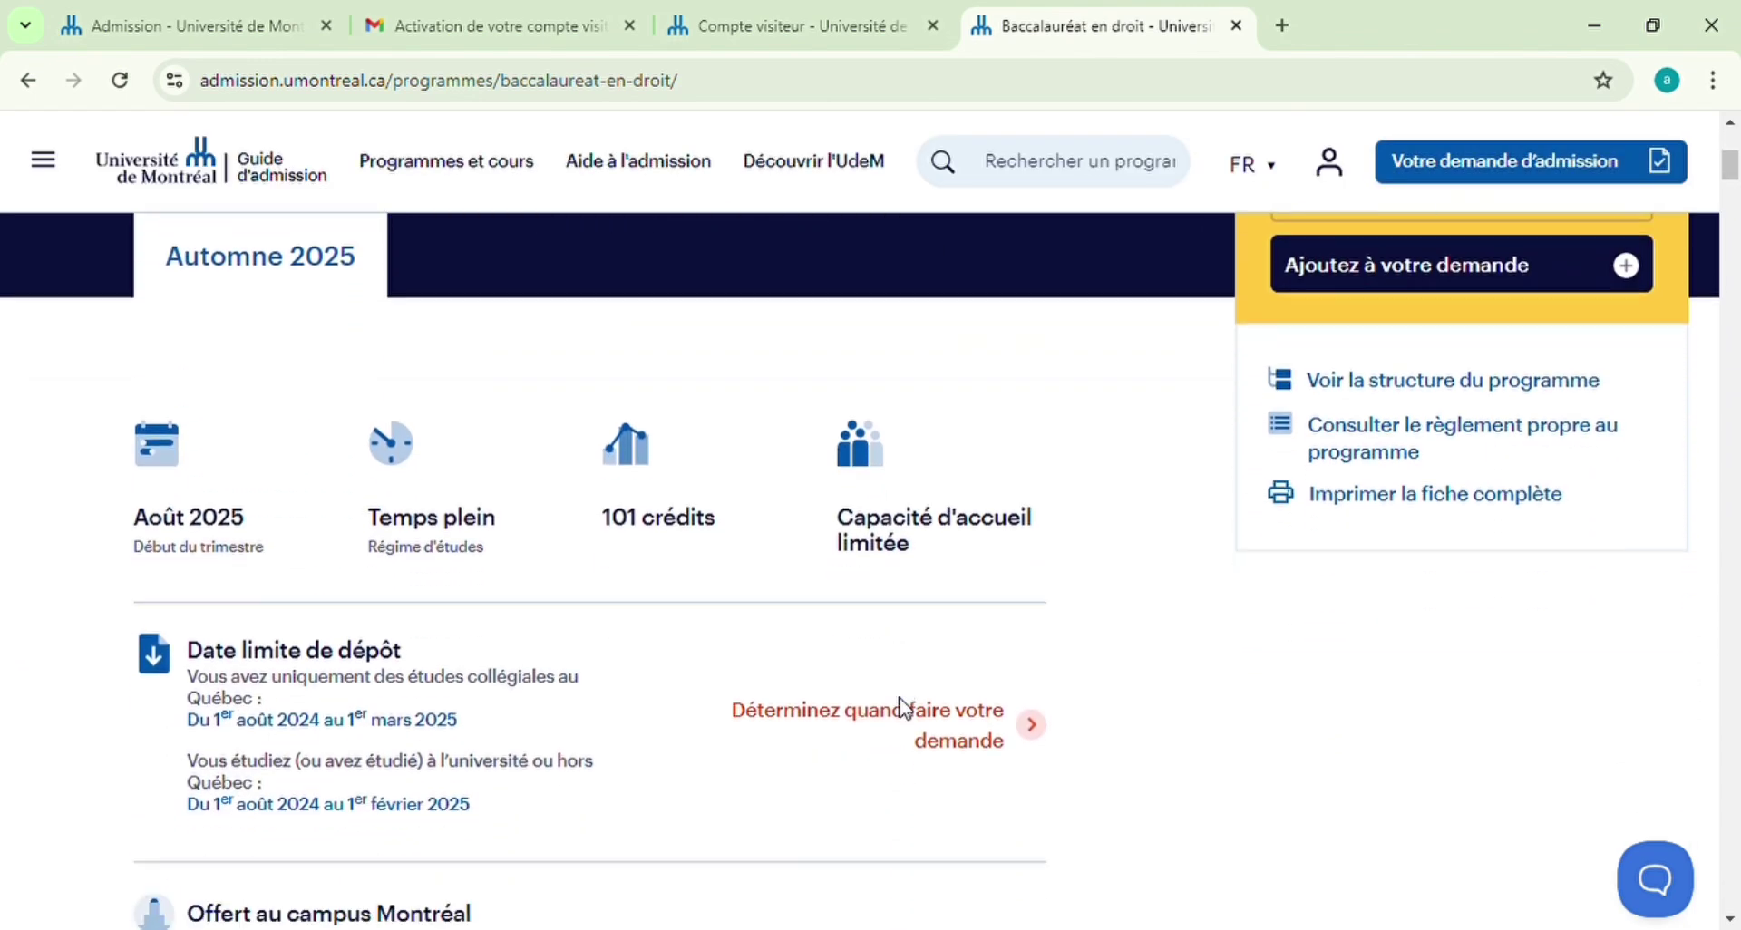
{"action": "scroll", "coordinate": [911, 712], "scroll_direction": "down", "scroll_amount": 1}
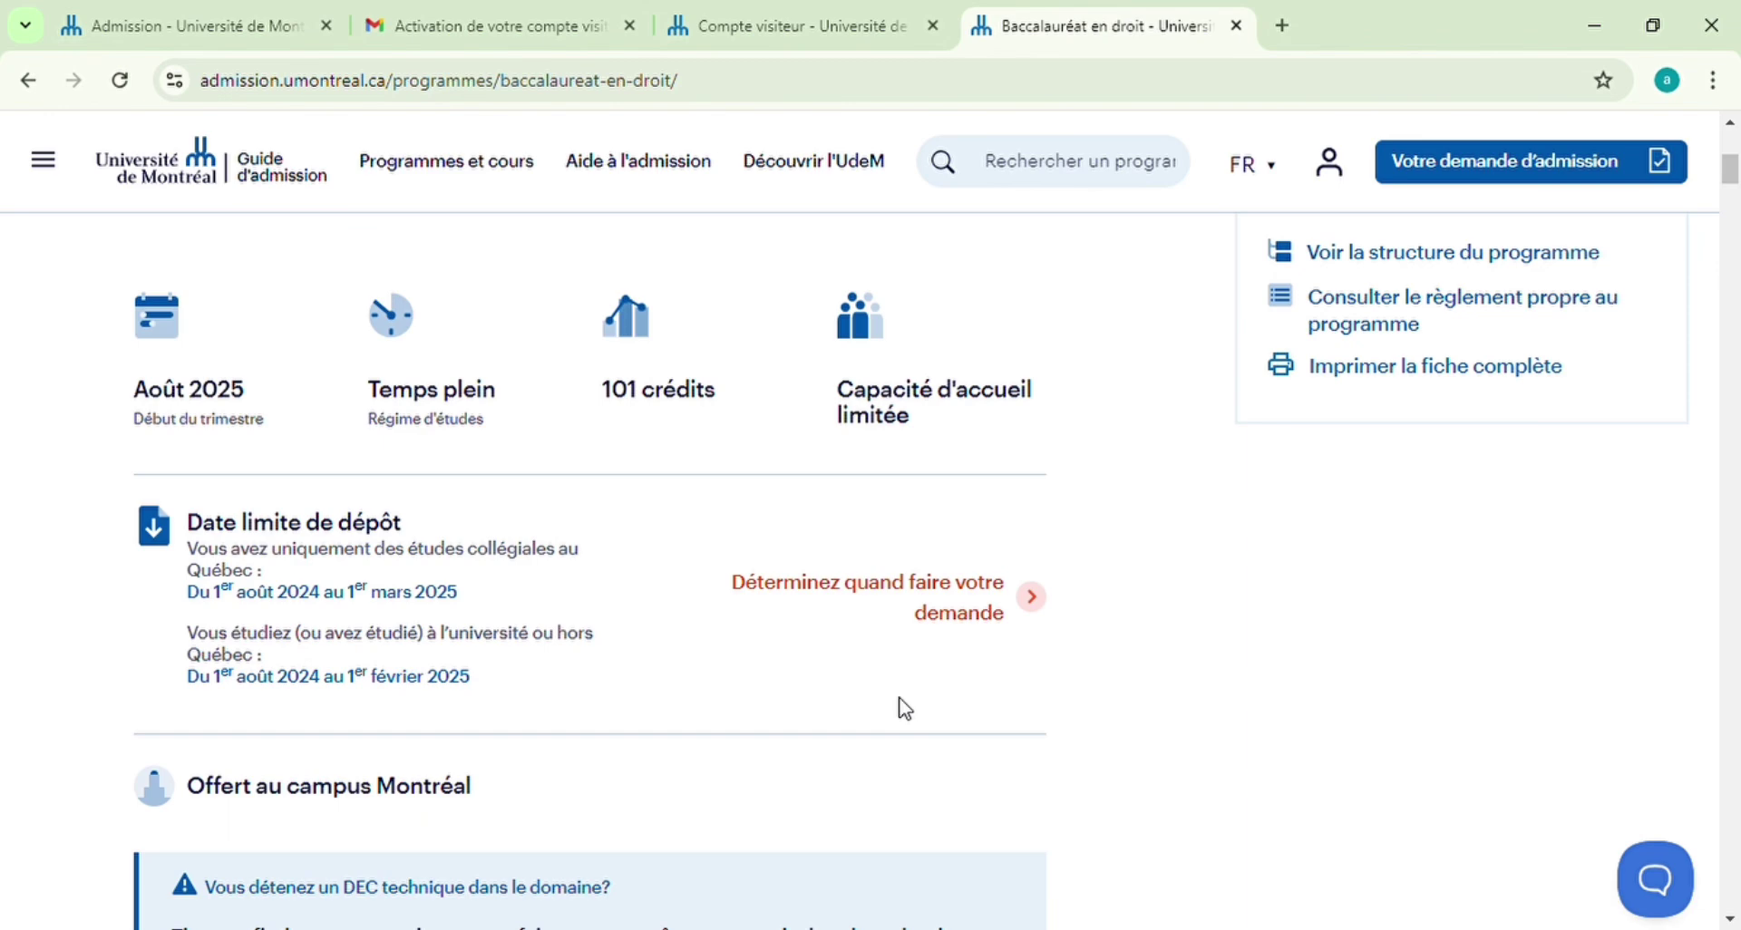
{"action": "scroll", "coordinate": [903, 709], "scroll_direction": "down", "scroll_amount": 2}
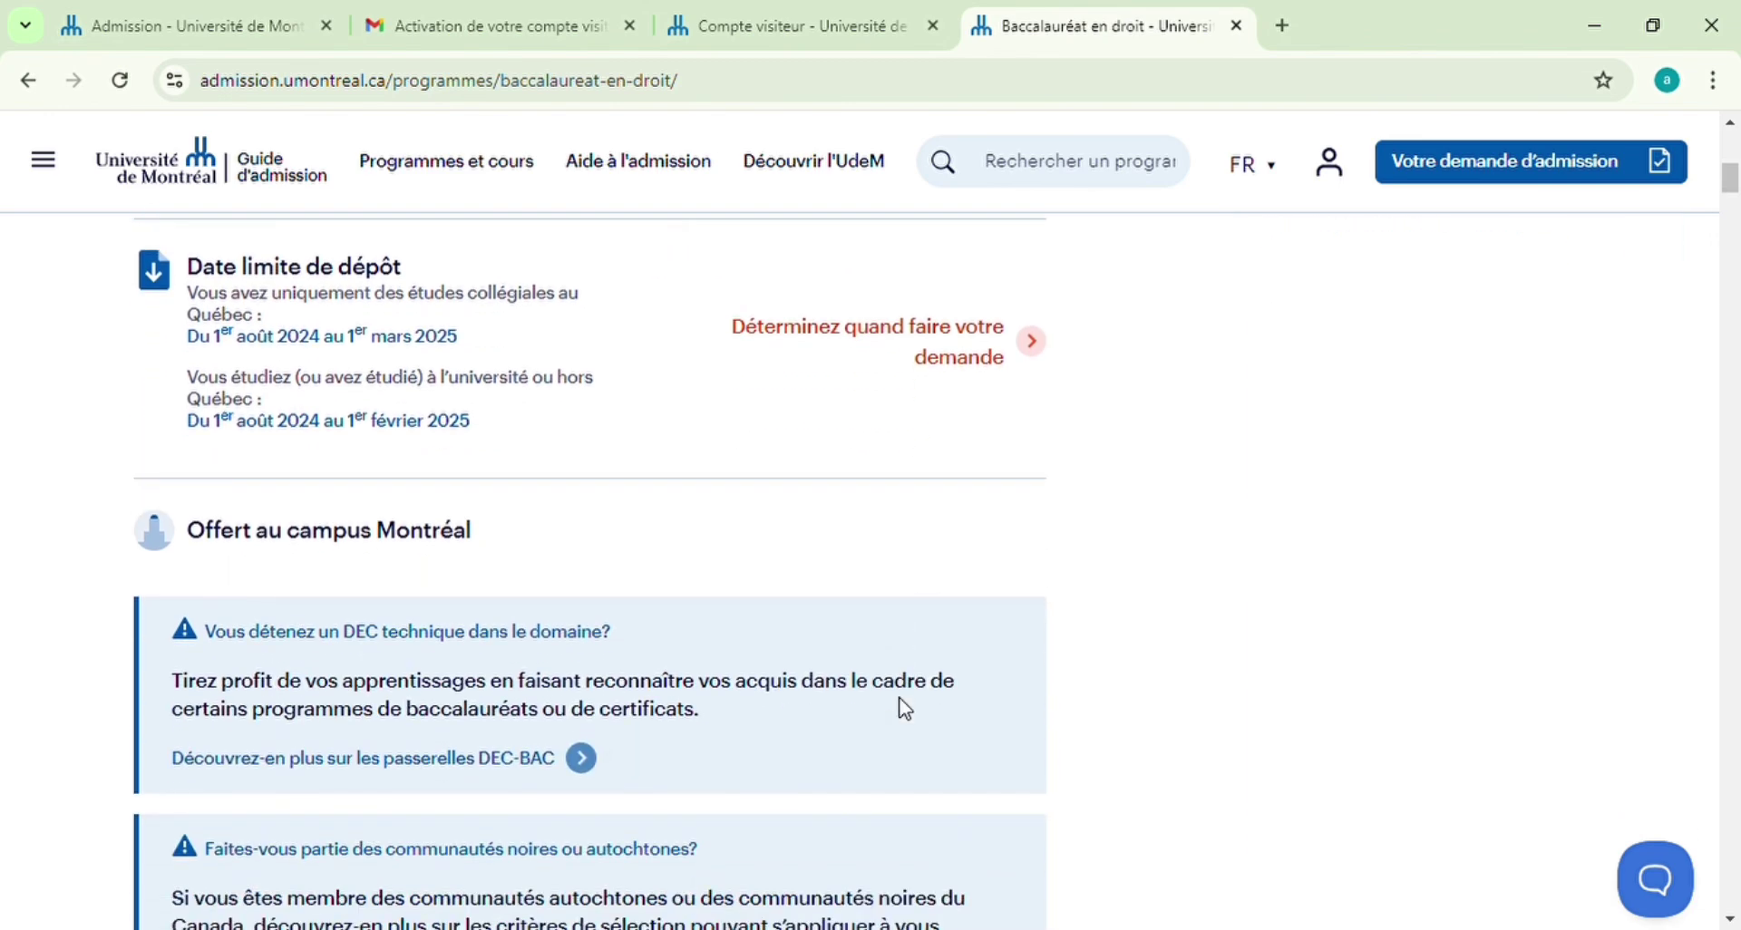
{"action": "scroll", "coordinate": [904, 709], "scroll_direction": "up", "scroll_amount": 1}
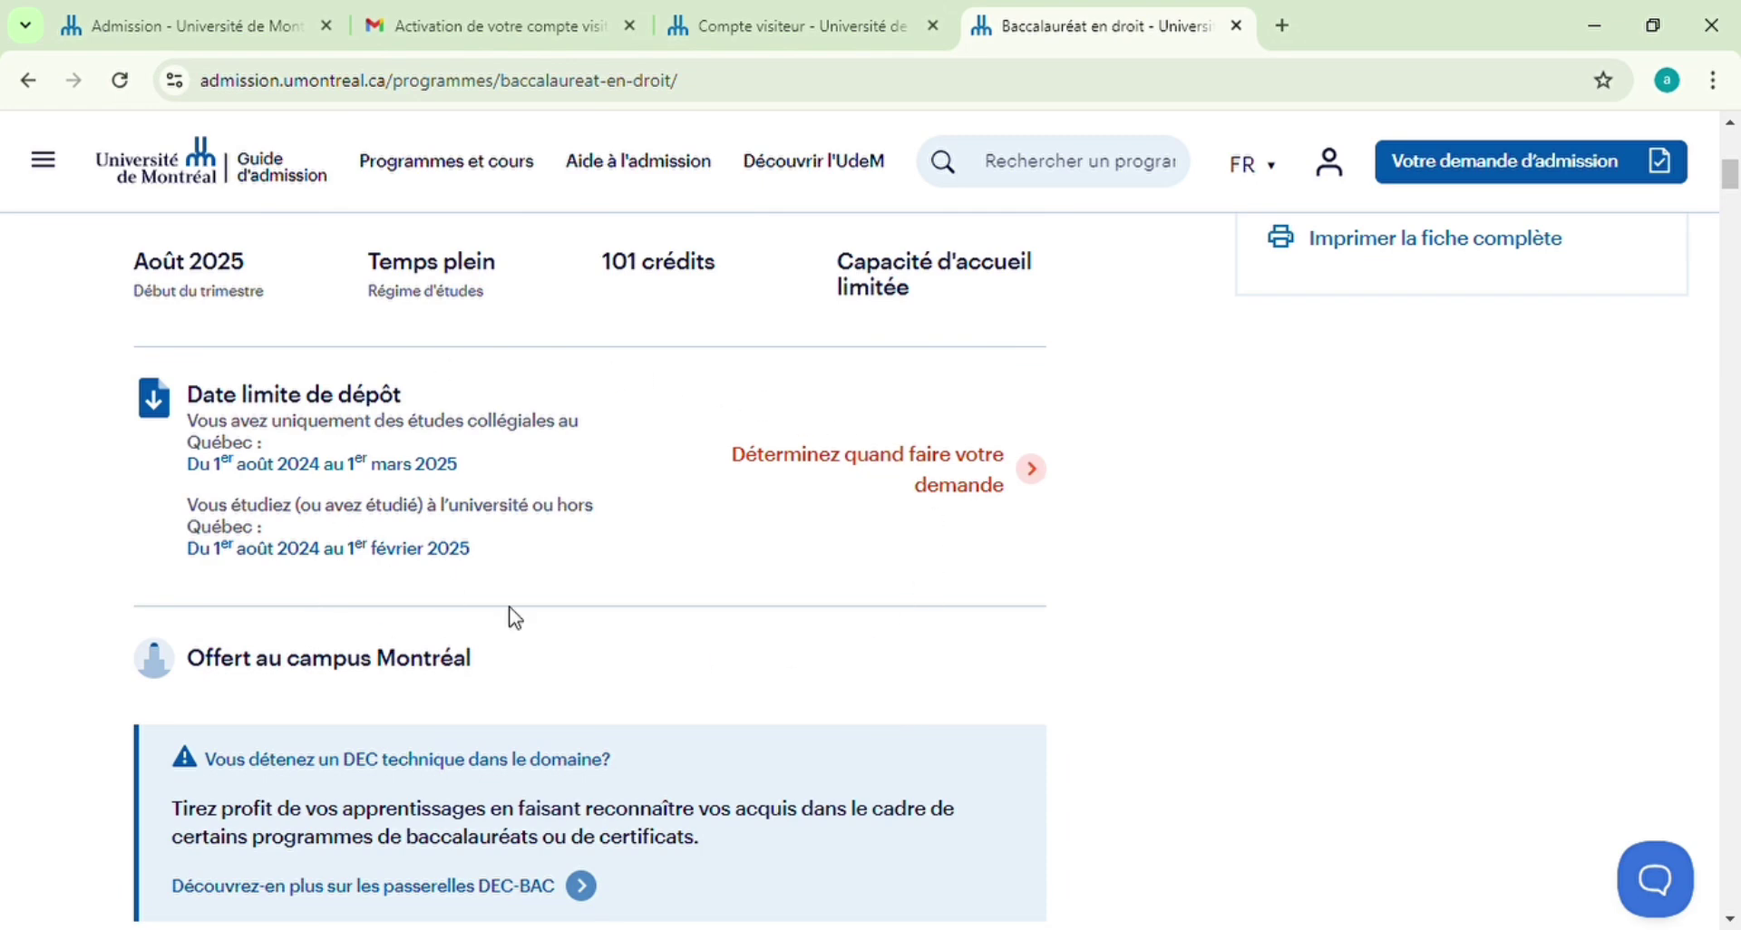
{"action": "scroll", "coordinate": [1012, 575], "scroll_direction": "up", "scroll_amount": 3}
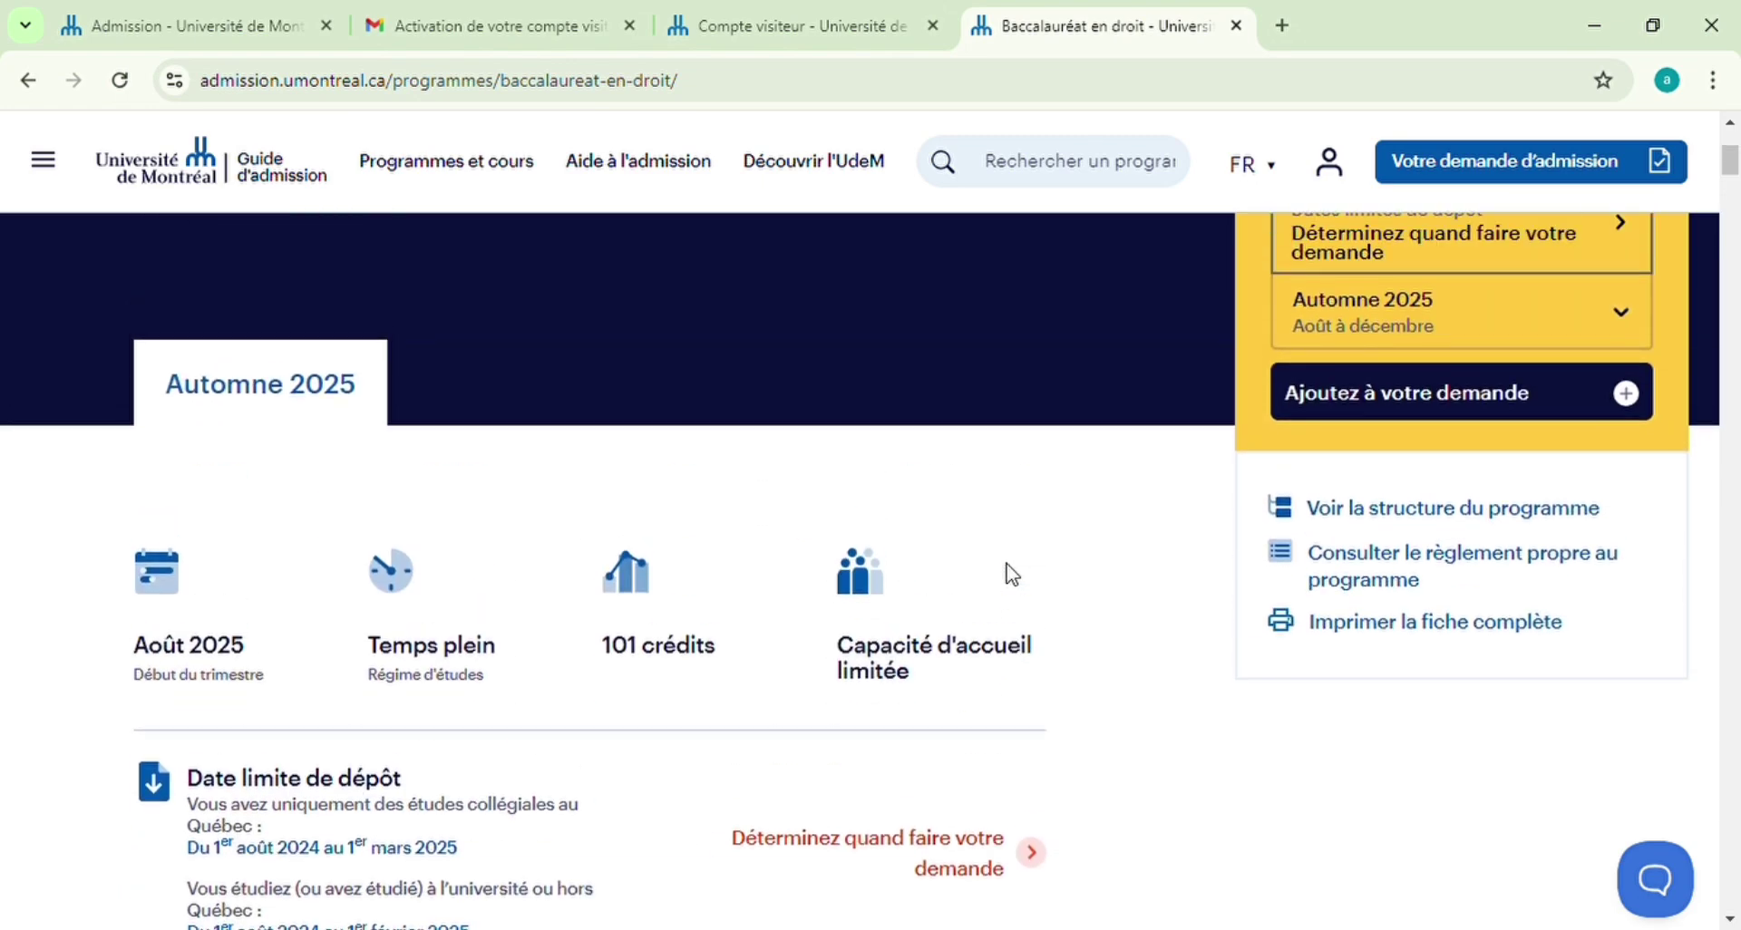
{"action": "scroll", "coordinate": [1012, 575], "scroll_direction": "down", "scroll_amount": 1}
{"action": "scroll", "coordinate": [1012, 575], "scroll_direction": "up", "scroll_amount": 3}
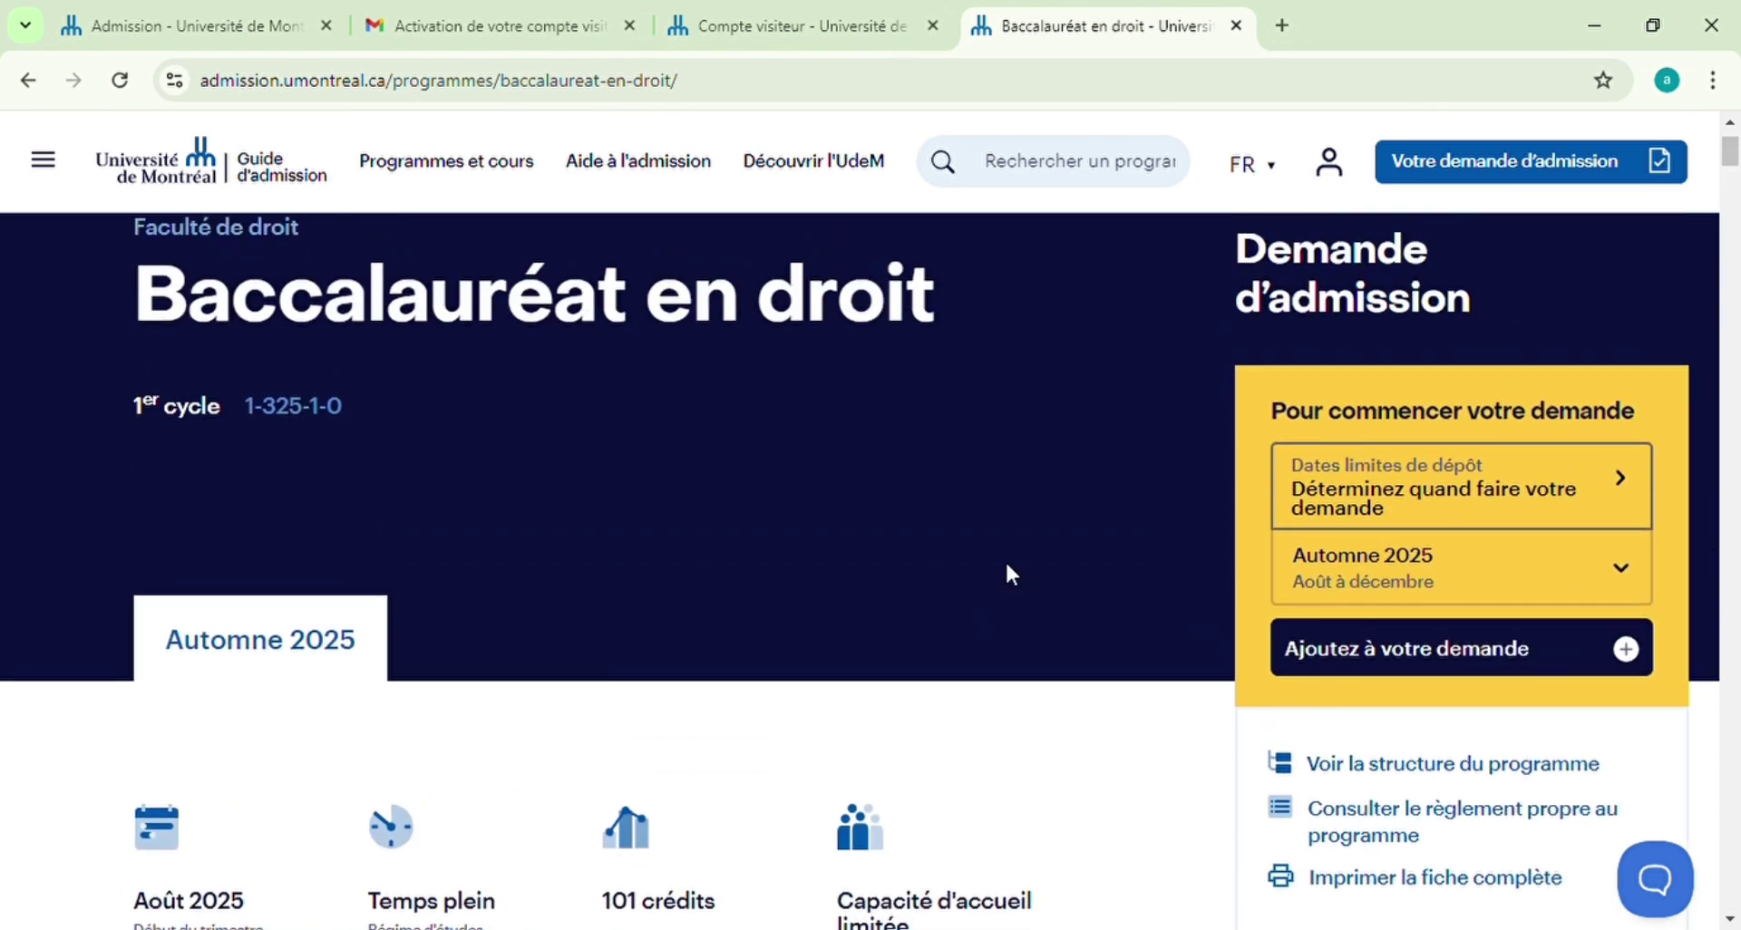
{"action": "scroll", "coordinate": [1012, 575], "scroll_direction": "up", "scroll_amount": 1}
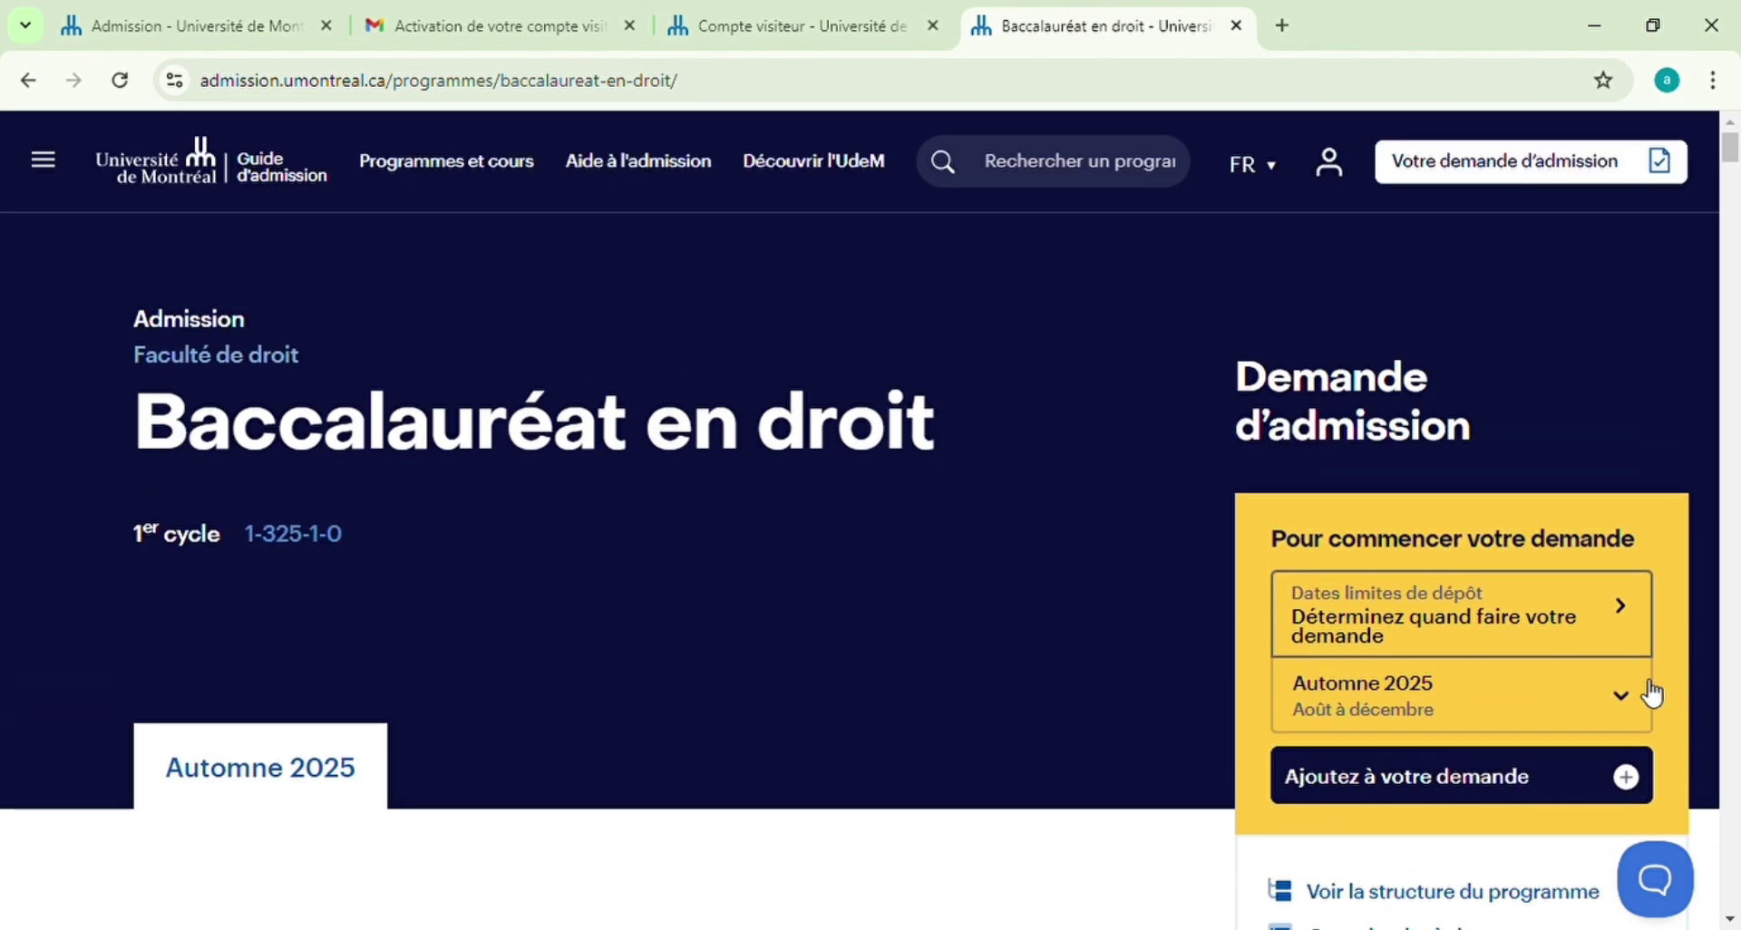
Select the Automne 2025 session in the Demande d'admission panel and review the start details
{"action": "left_click", "coordinate": [1634, 700]}
{"action": "left_click", "coordinate": [1346, 755]}
{"action": "scroll", "coordinate": [995, 807], "scroll_direction": "down", "scroll_amount": 3}
{"action": "scroll", "coordinate": [1004, 793], "scroll_direction": "down", "scroll_amount": 7}
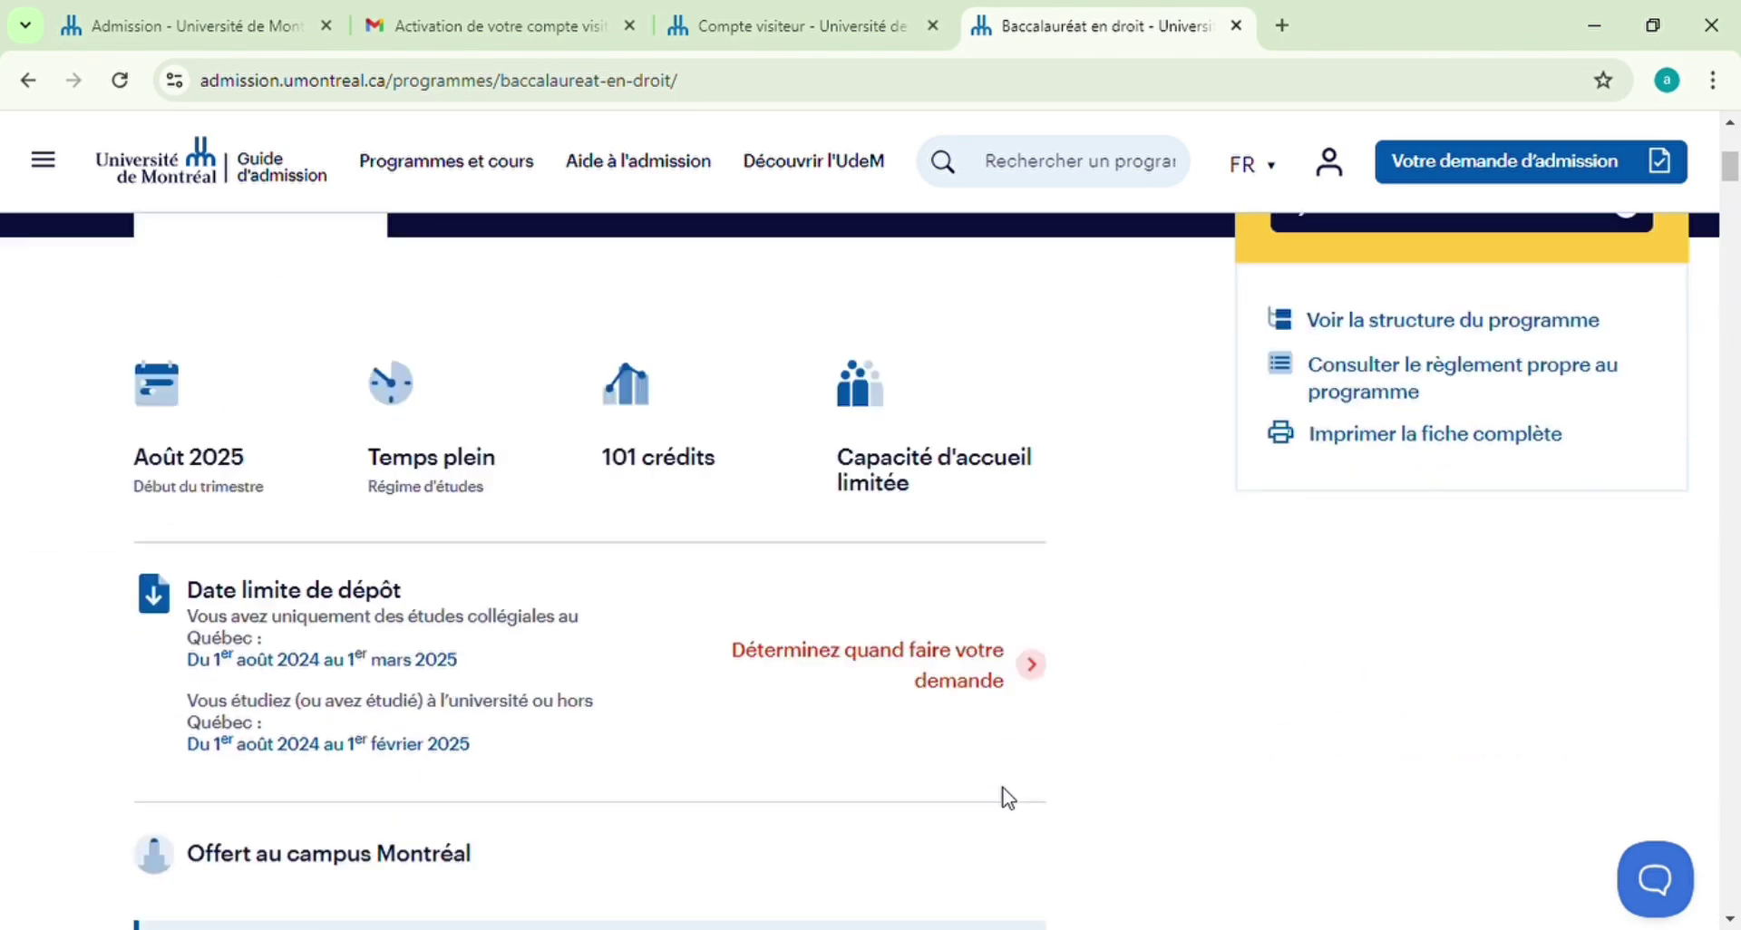
{"action": "scroll", "coordinate": [1003, 793], "scroll_direction": "up", "scroll_amount": 8}
{"action": "scroll", "coordinate": [962, 789], "scroll_direction": "down", "scroll_amount": 3}
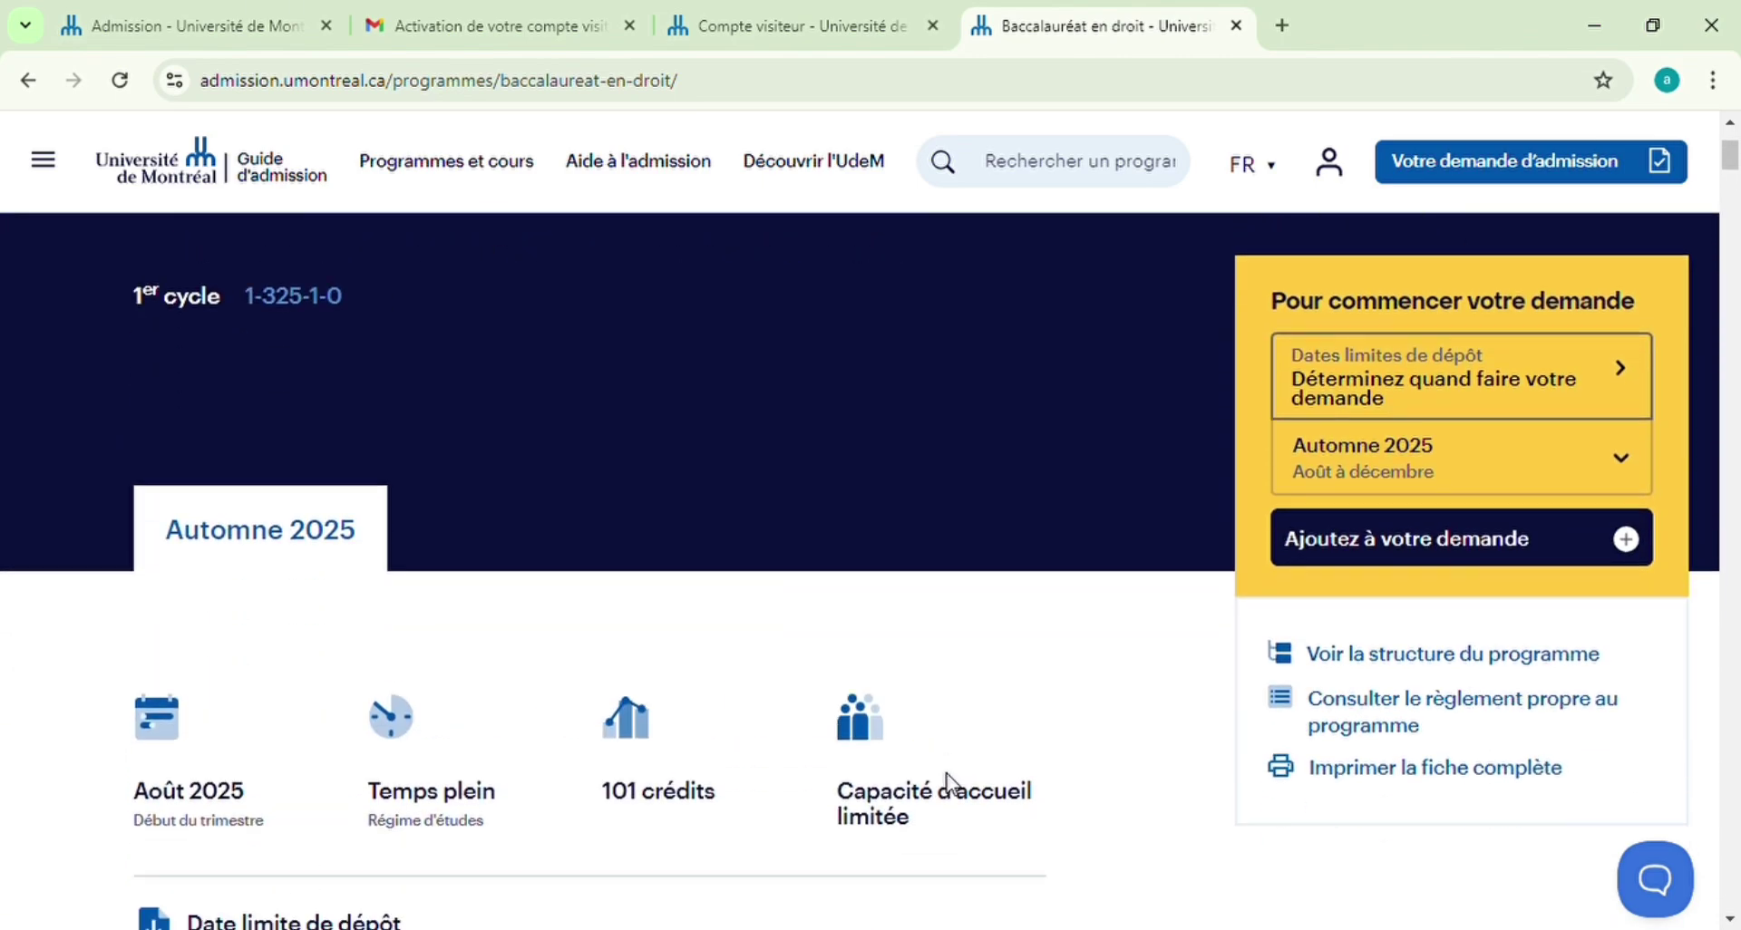
{"action": "scroll", "coordinate": [1188, 738], "scroll_direction": "down", "scroll_amount": 8}
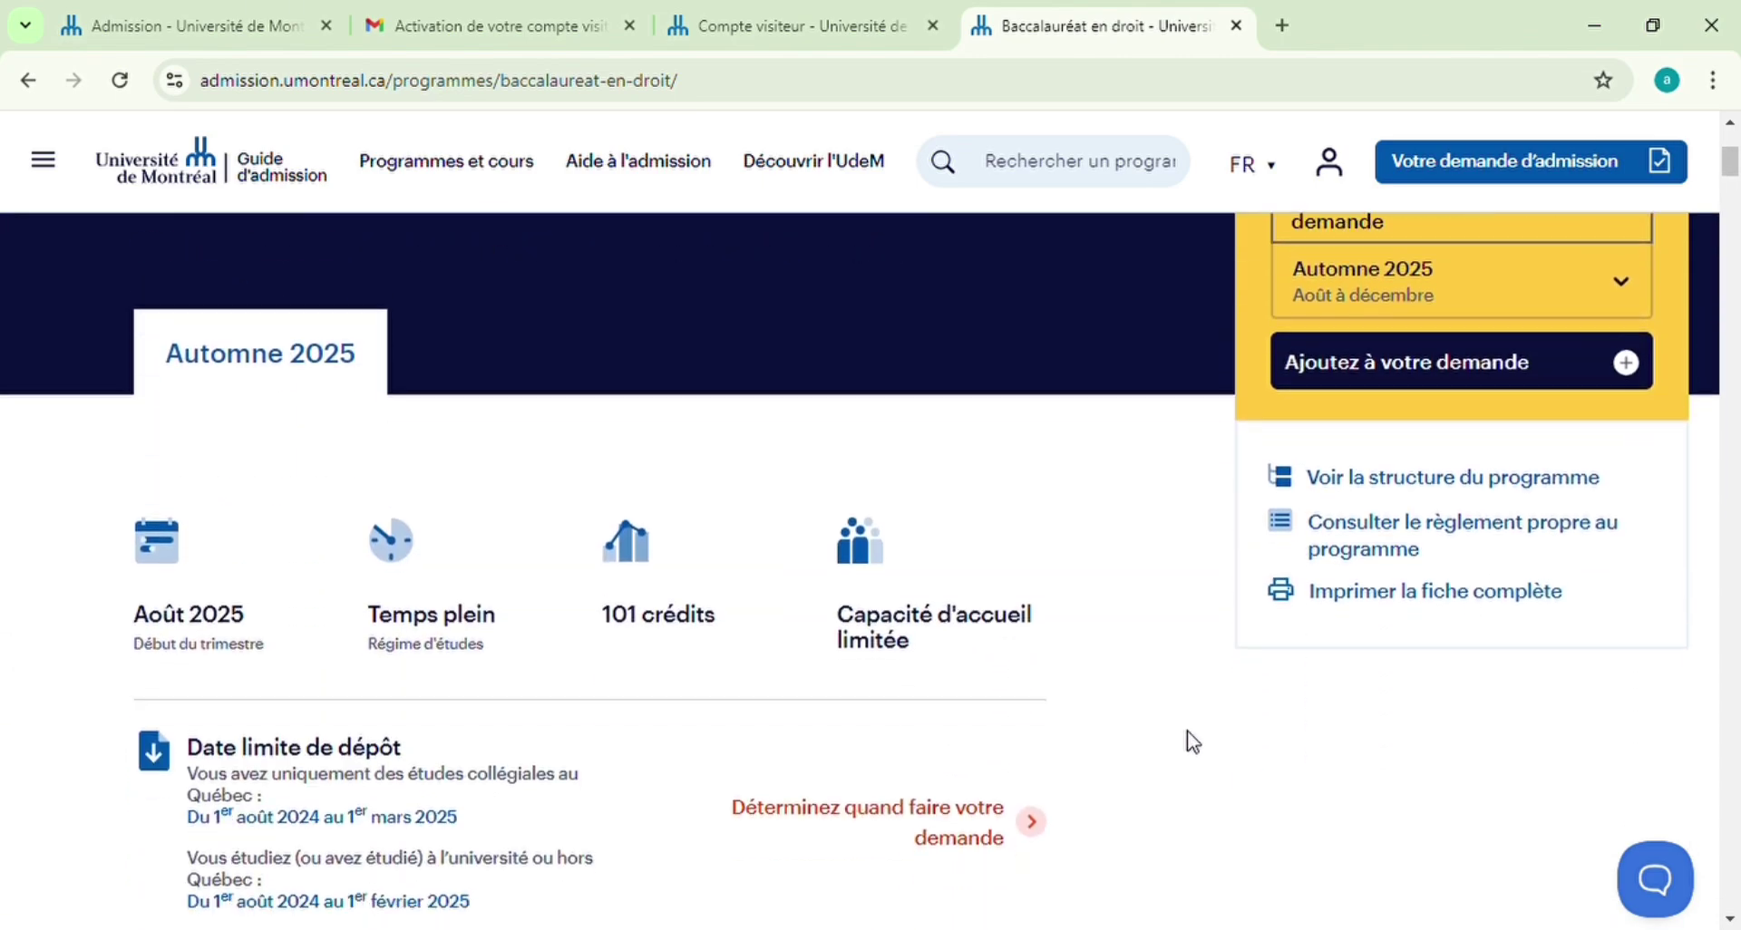
{"action": "scroll", "coordinate": [1192, 742], "scroll_direction": "down", "scroll_amount": 6}
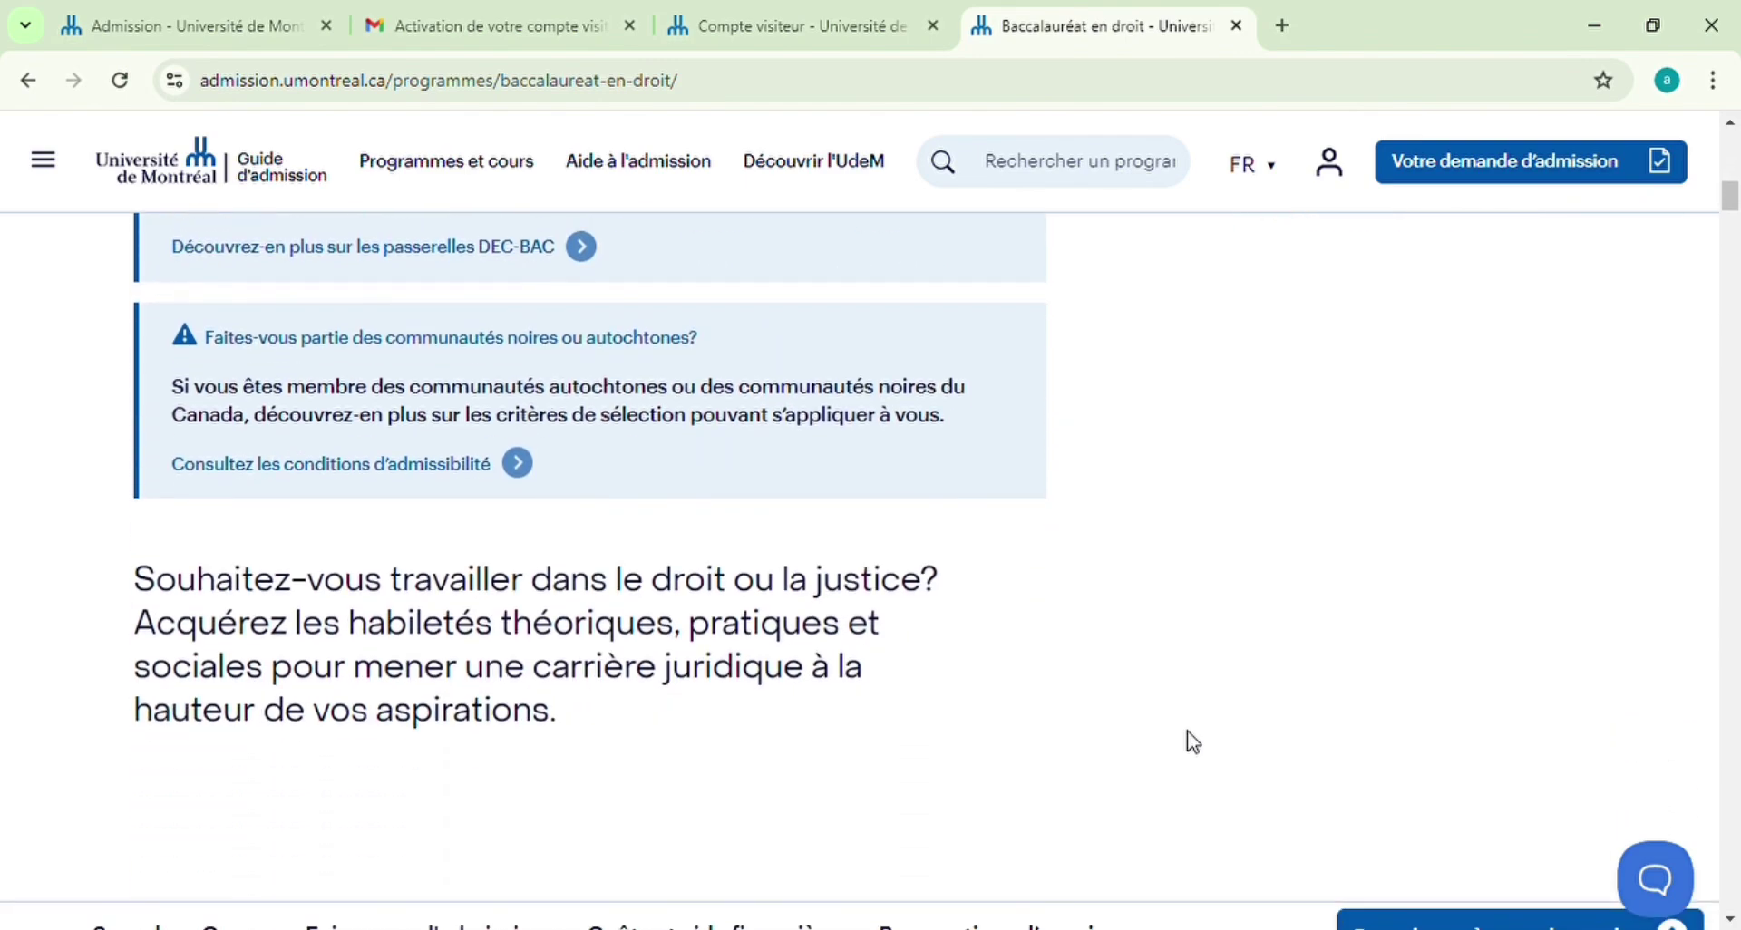
Attempt to add Baccalauréat en droit, closing the deadlines panel without picking a deadline
{"action": "scroll", "coordinate": [1193, 742], "scroll_direction": "up", "scroll_amount": 13}
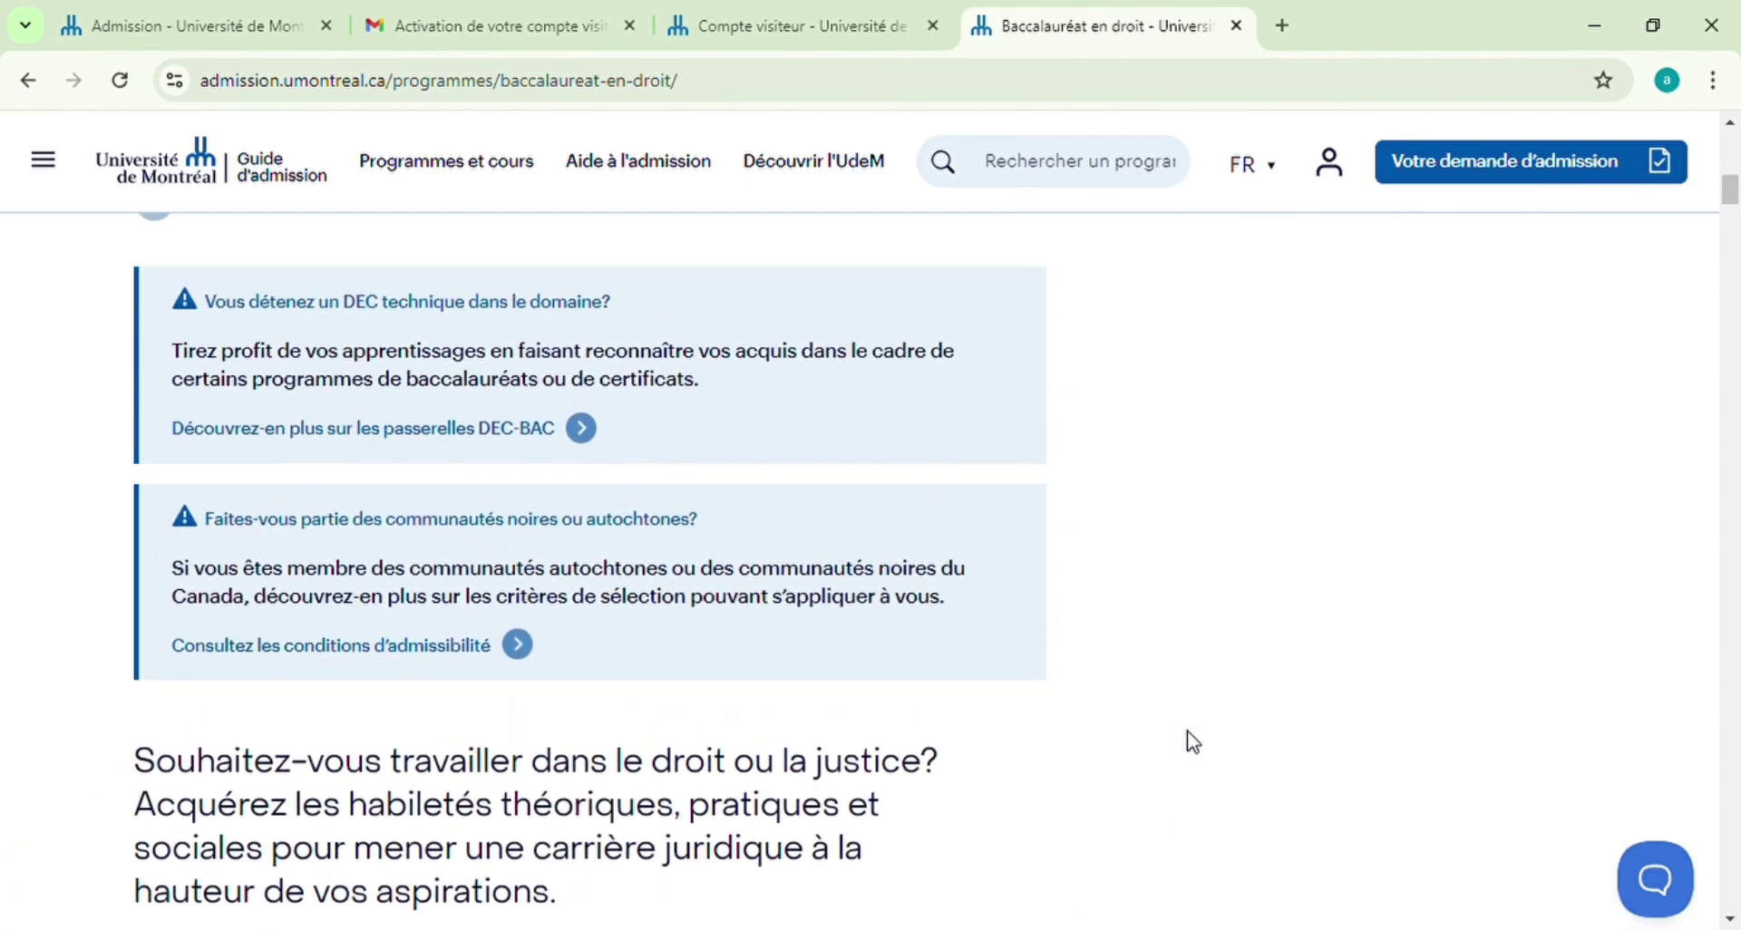
{"action": "scroll", "coordinate": [1192, 742], "scroll_direction": "up", "scroll_amount": 6}
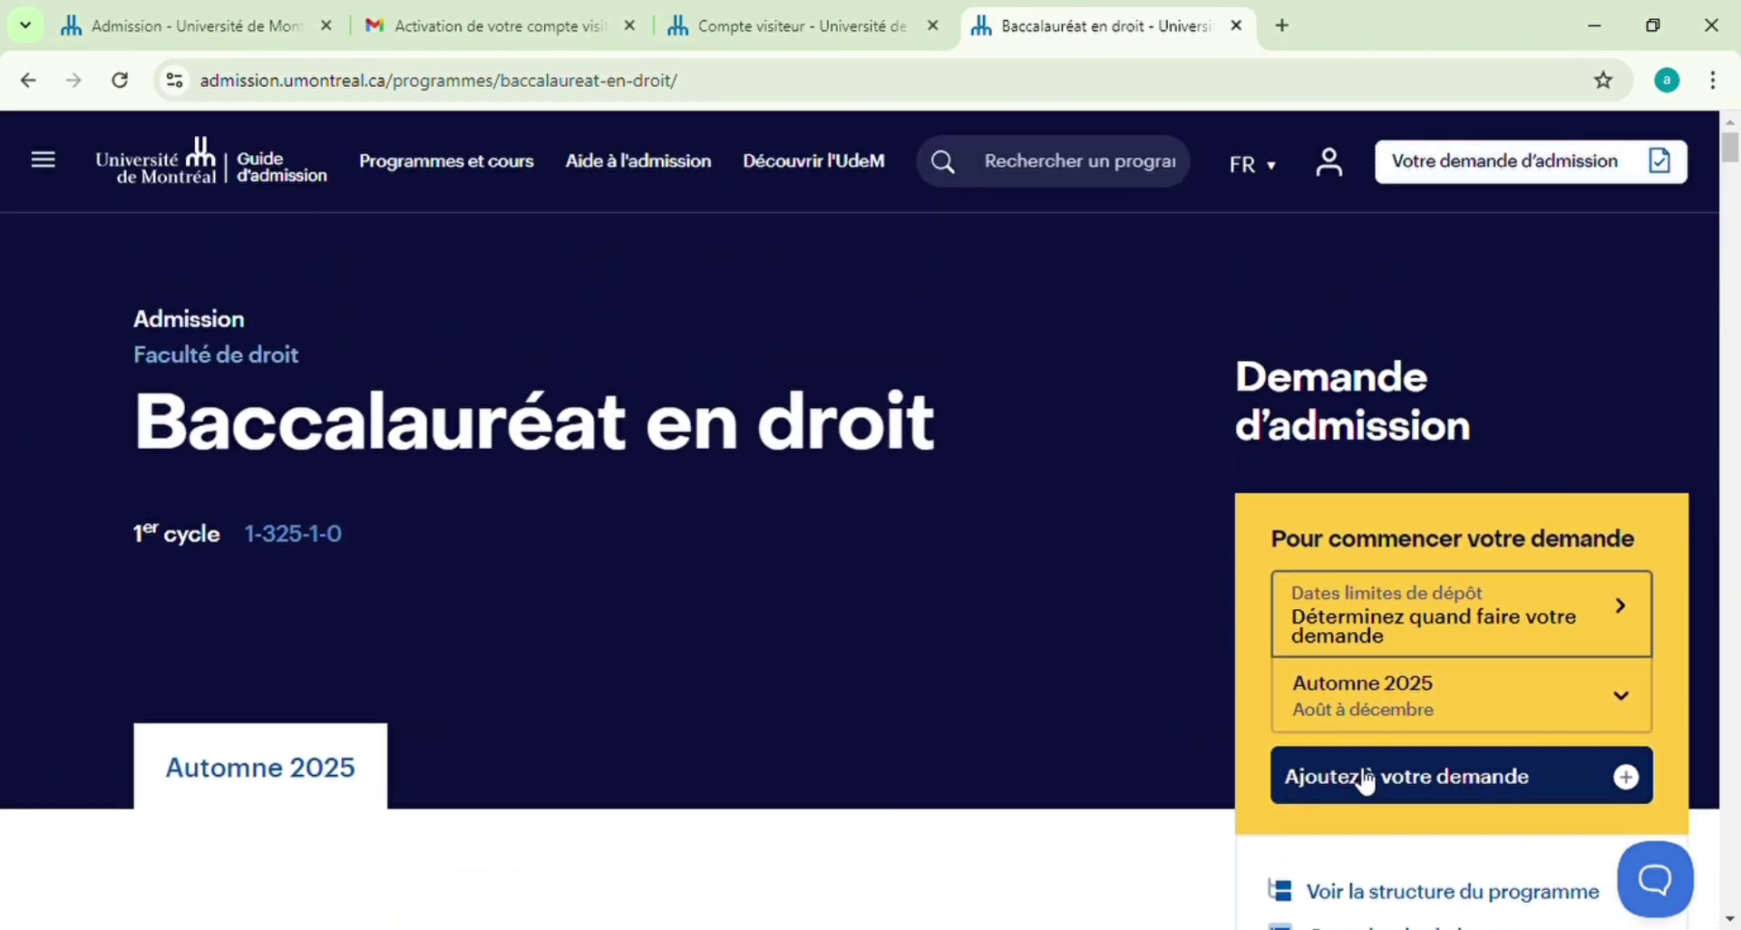
{"action": "left_click", "coordinate": [1365, 776]}
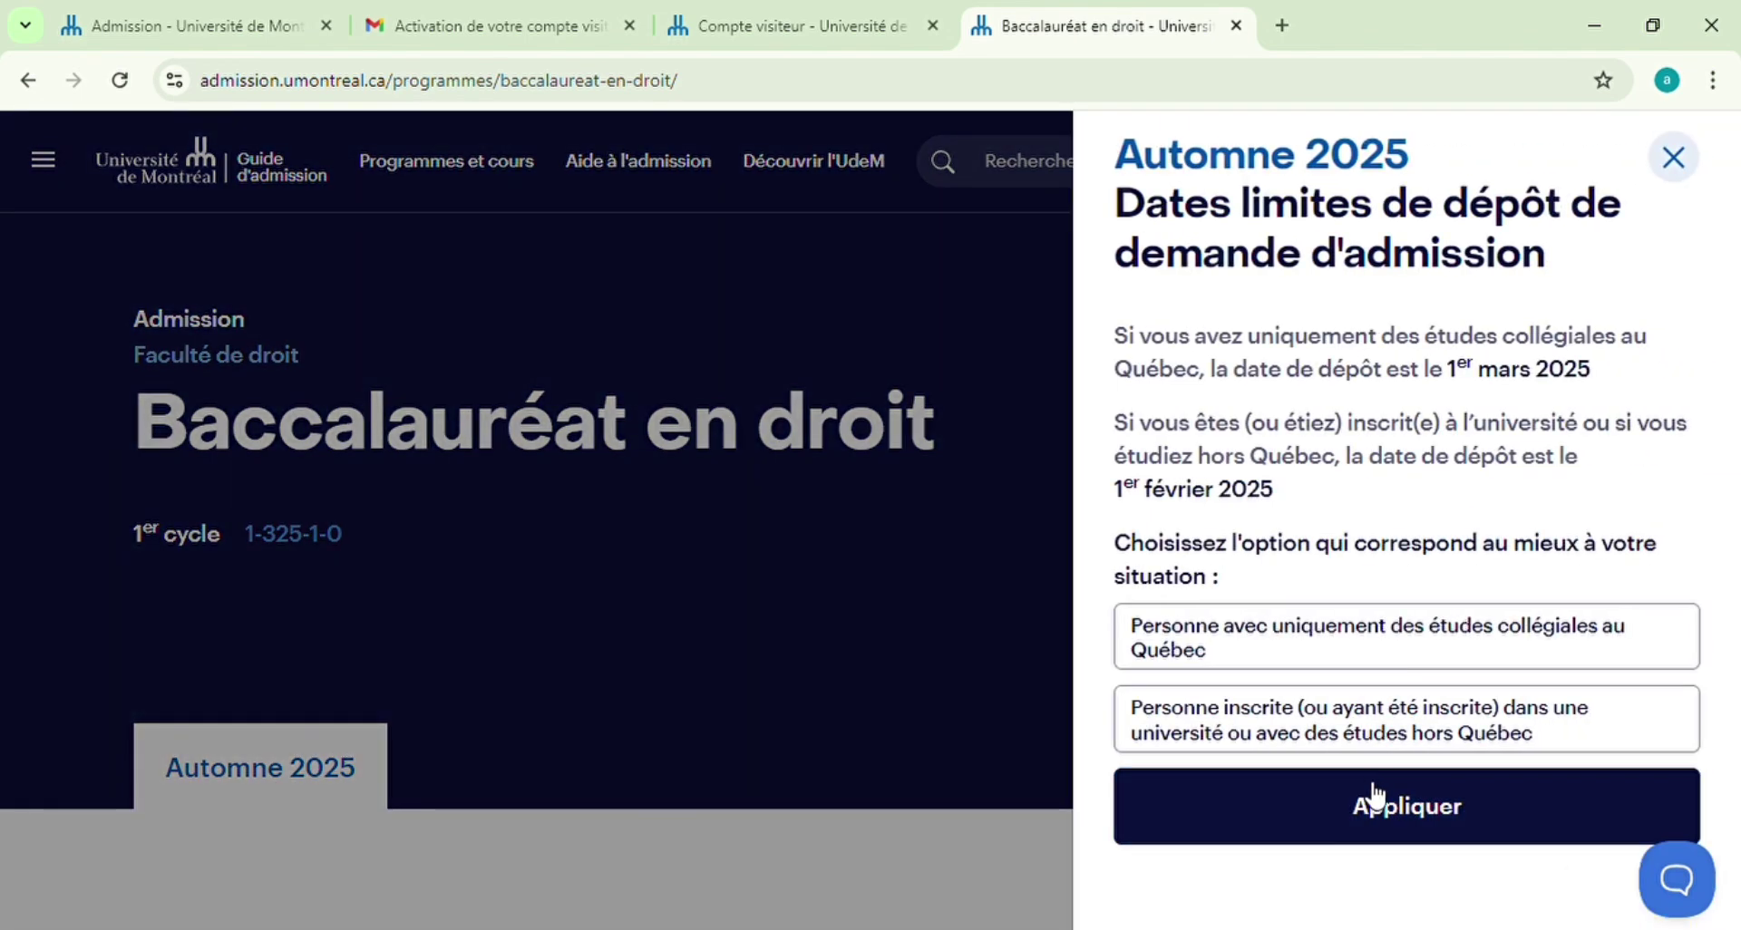
{"action": "left_click", "coordinate": [927, 845]}
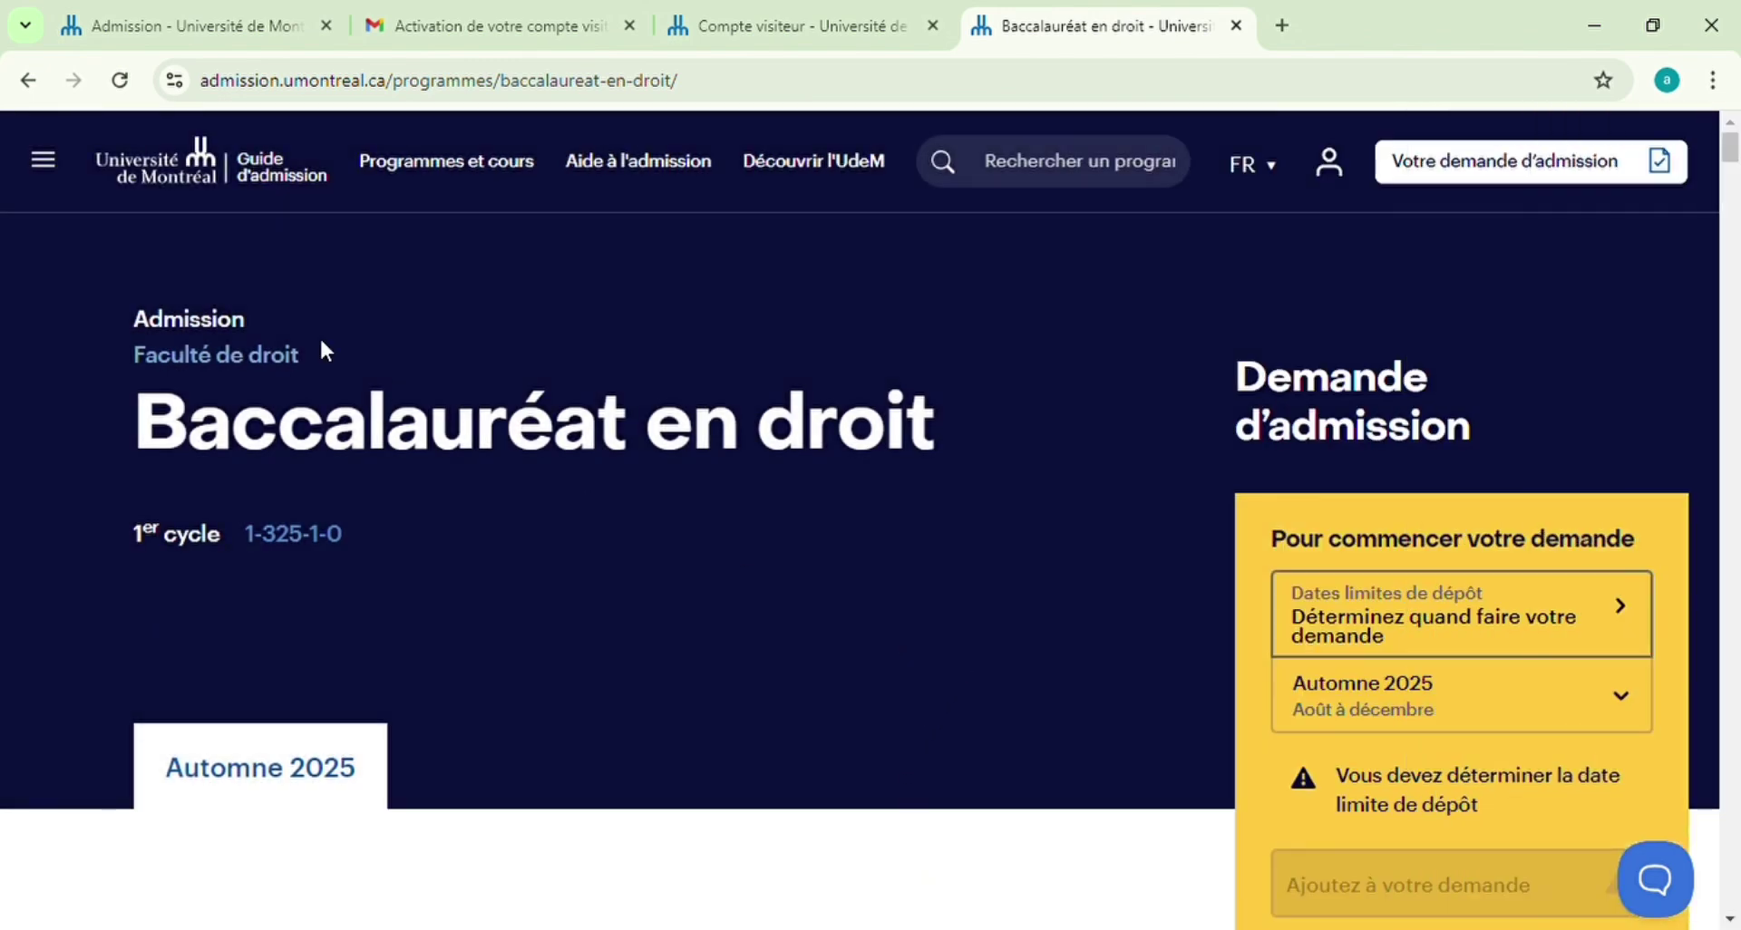
Return to the Droit results and open the Microprogramme en droit Été 2025 session
{"action": "left_click", "coordinate": [35, 82]}
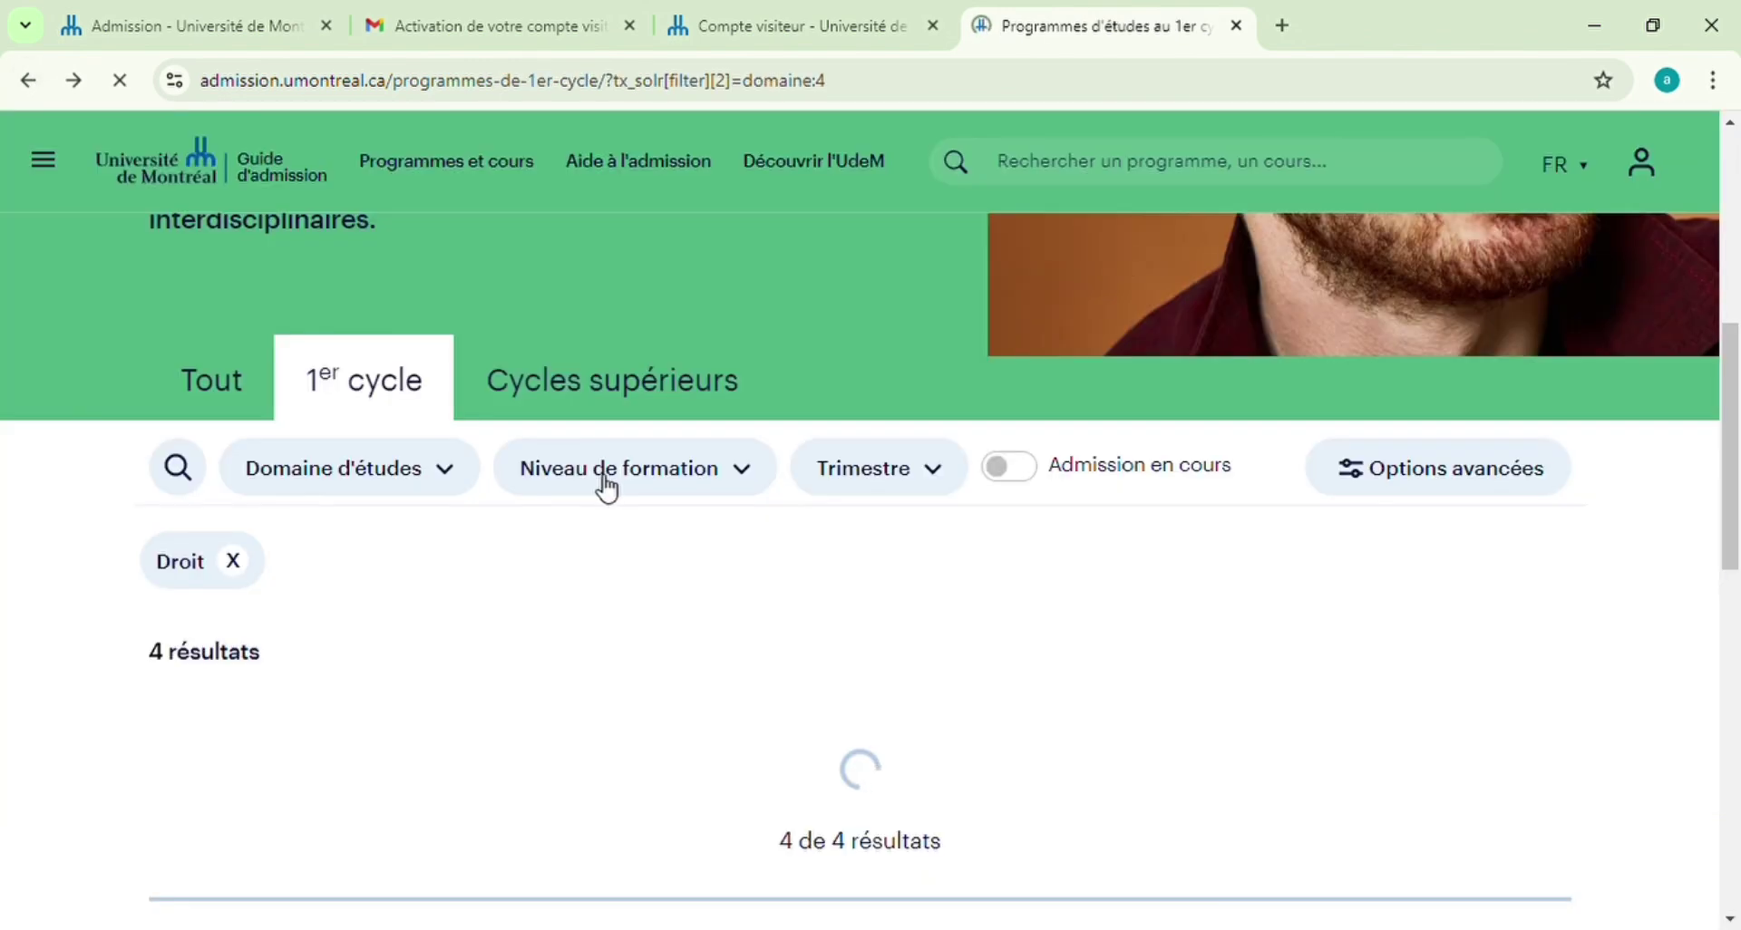
{"action": "scroll", "coordinate": [1178, 675], "scroll_direction": "down", "scroll_amount": 5}
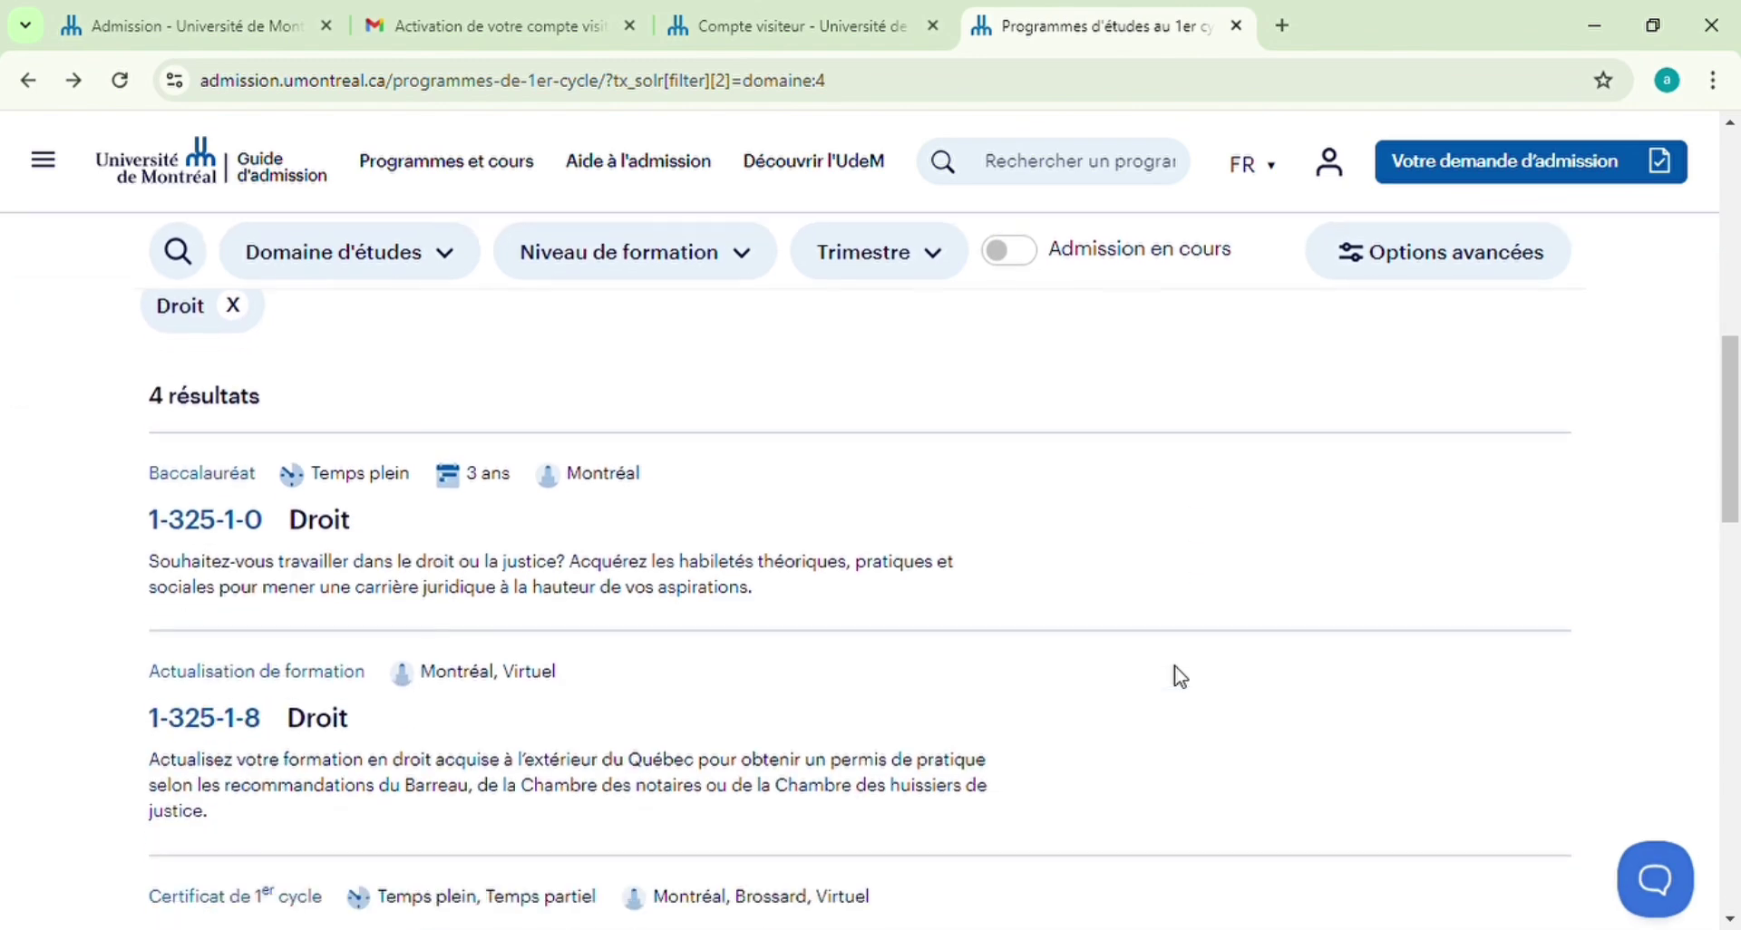
{"action": "scroll", "coordinate": [1183, 675], "scroll_direction": "down", "scroll_amount": 3}
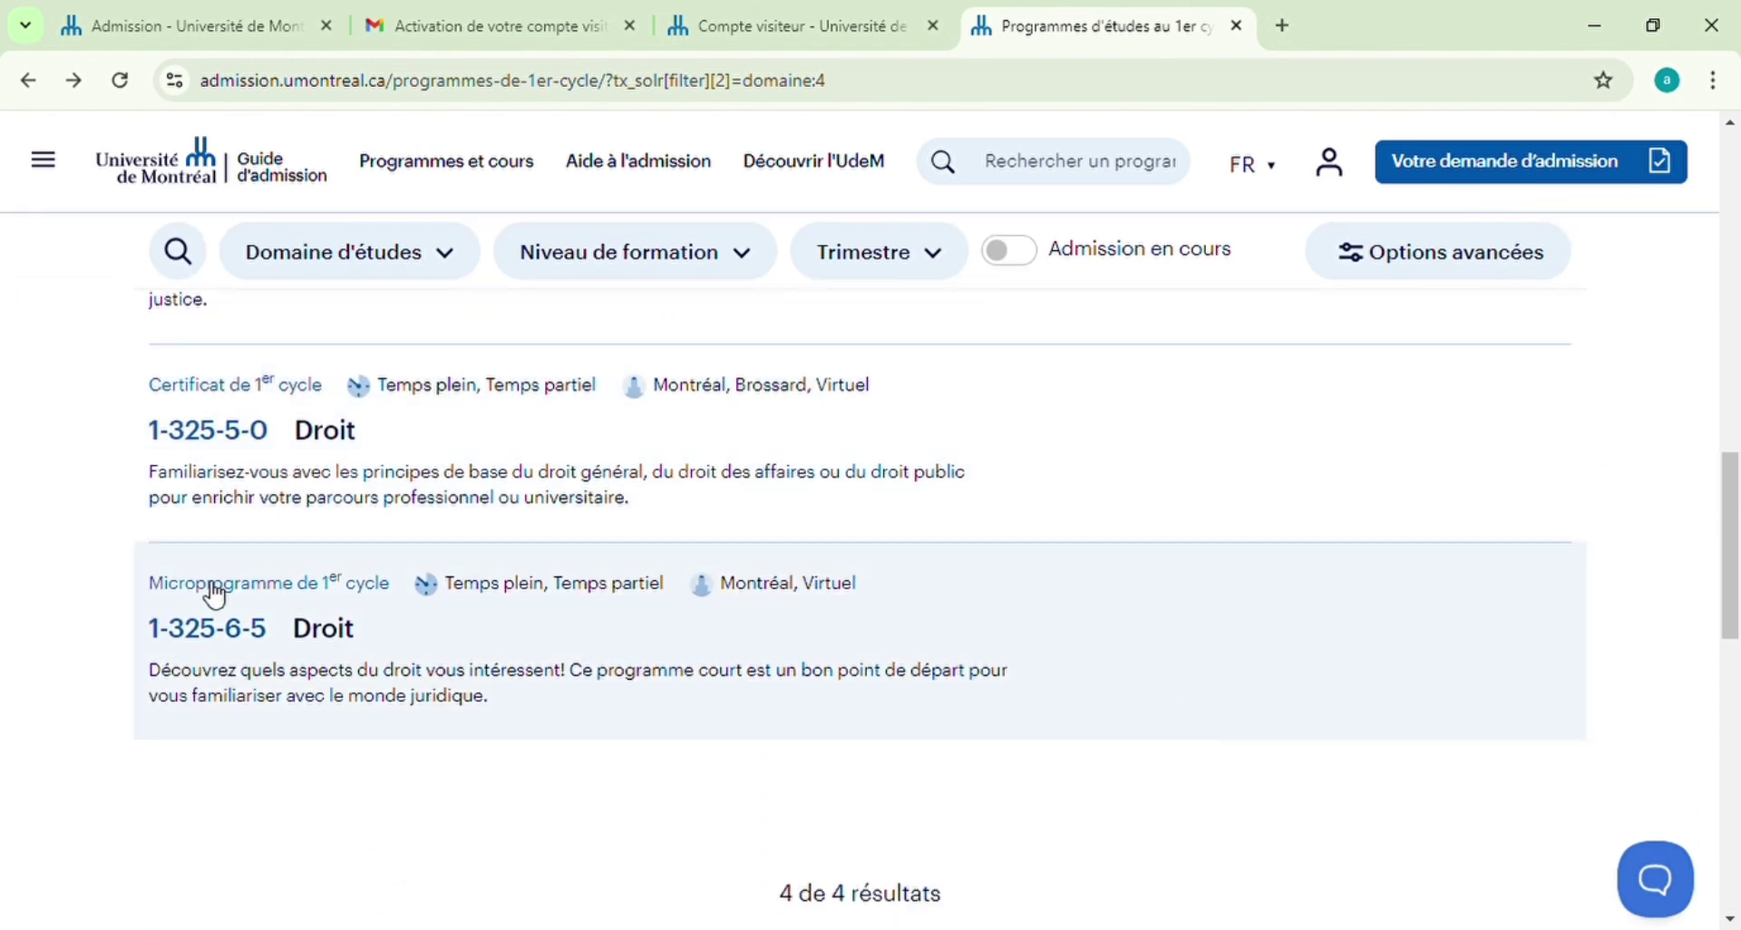
{"action": "left_click", "coordinate": [219, 594]}
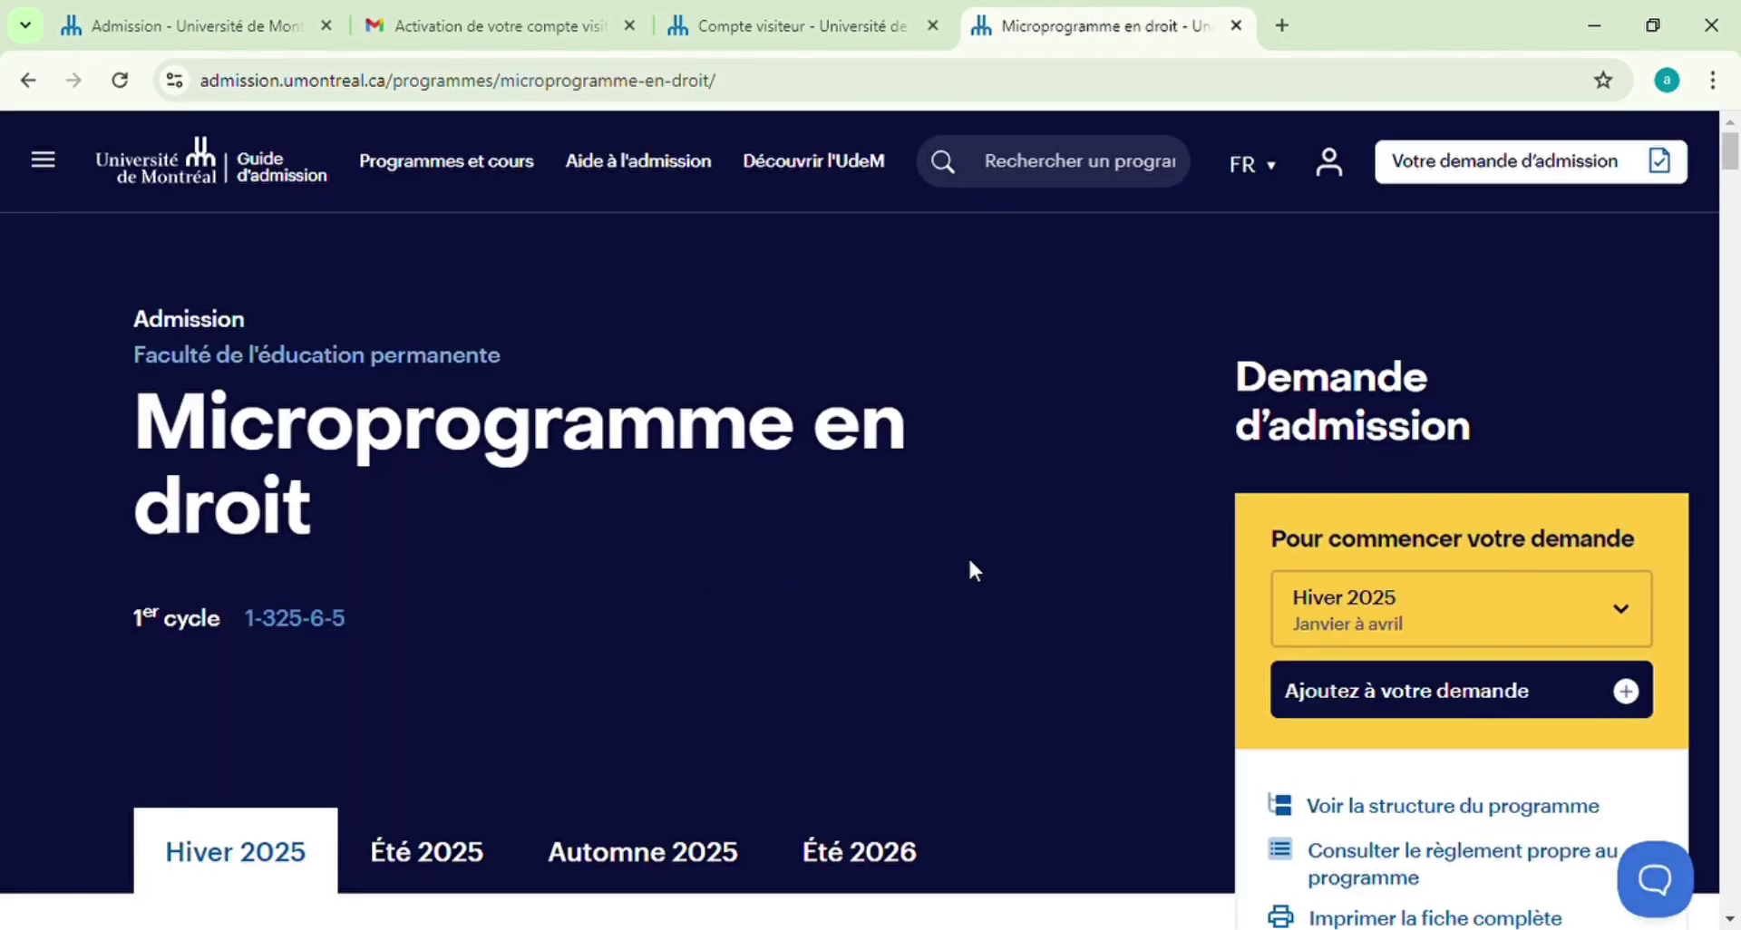
{"action": "scroll", "coordinate": [970, 561], "scroll_direction": "down", "scroll_amount": 1}
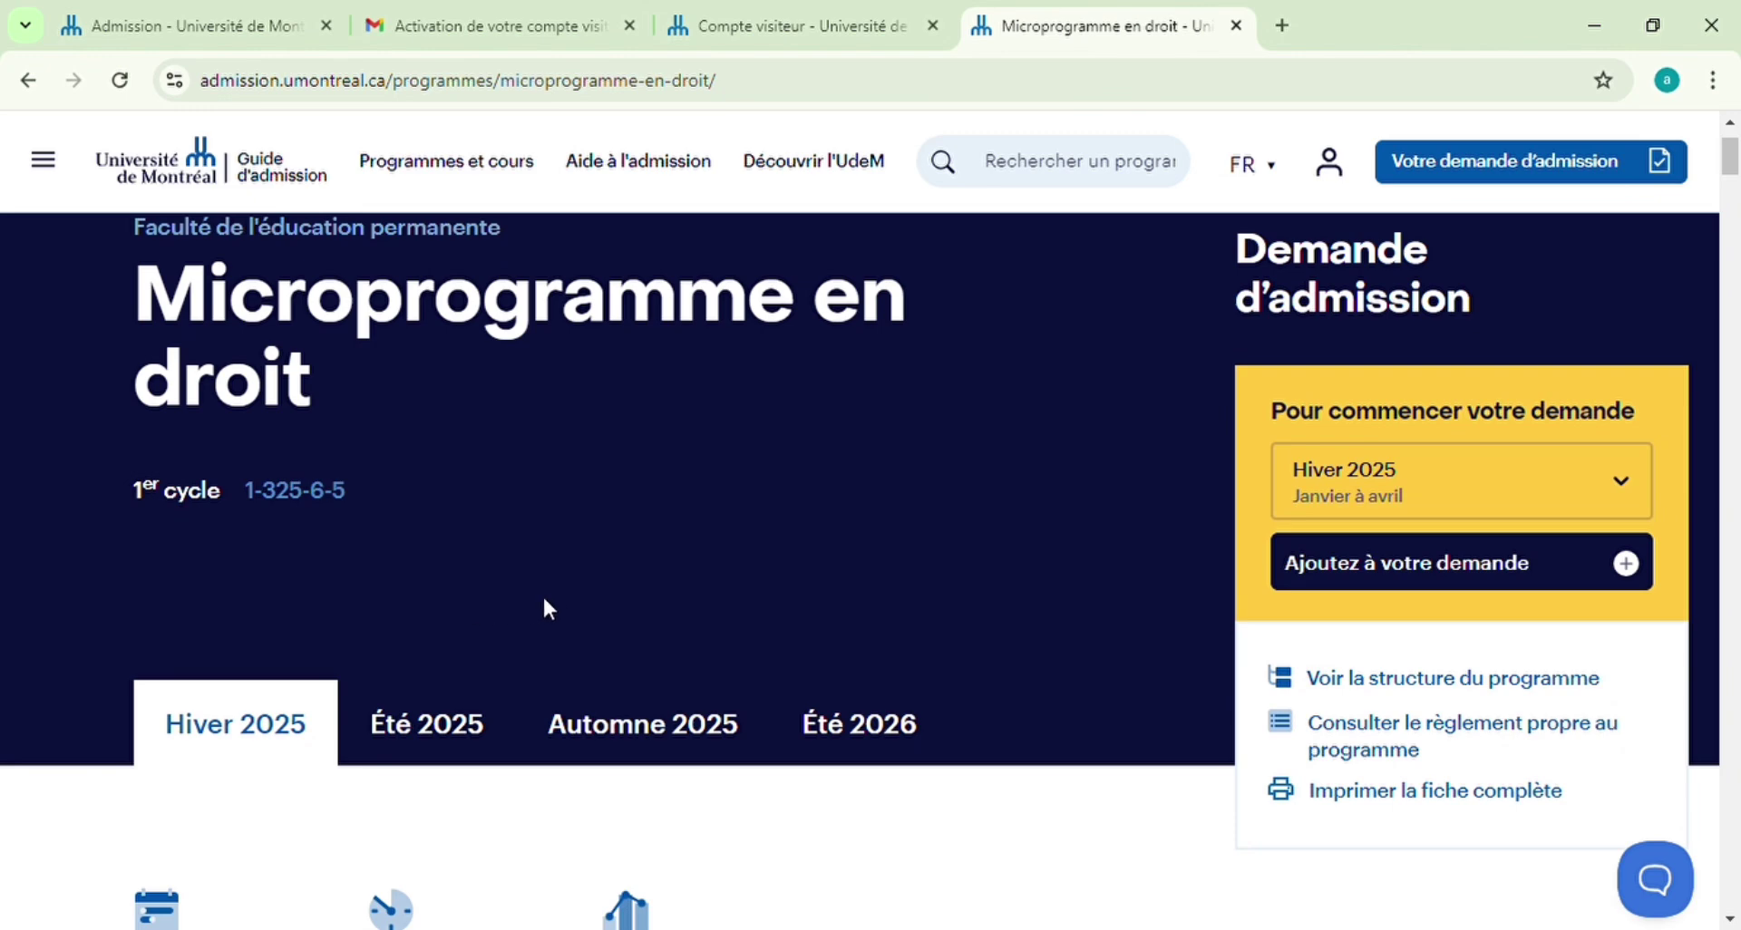
{"action": "scroll", "coordinate": [533, 778], "scroll_direction": "down", "scroll_amount": 1}
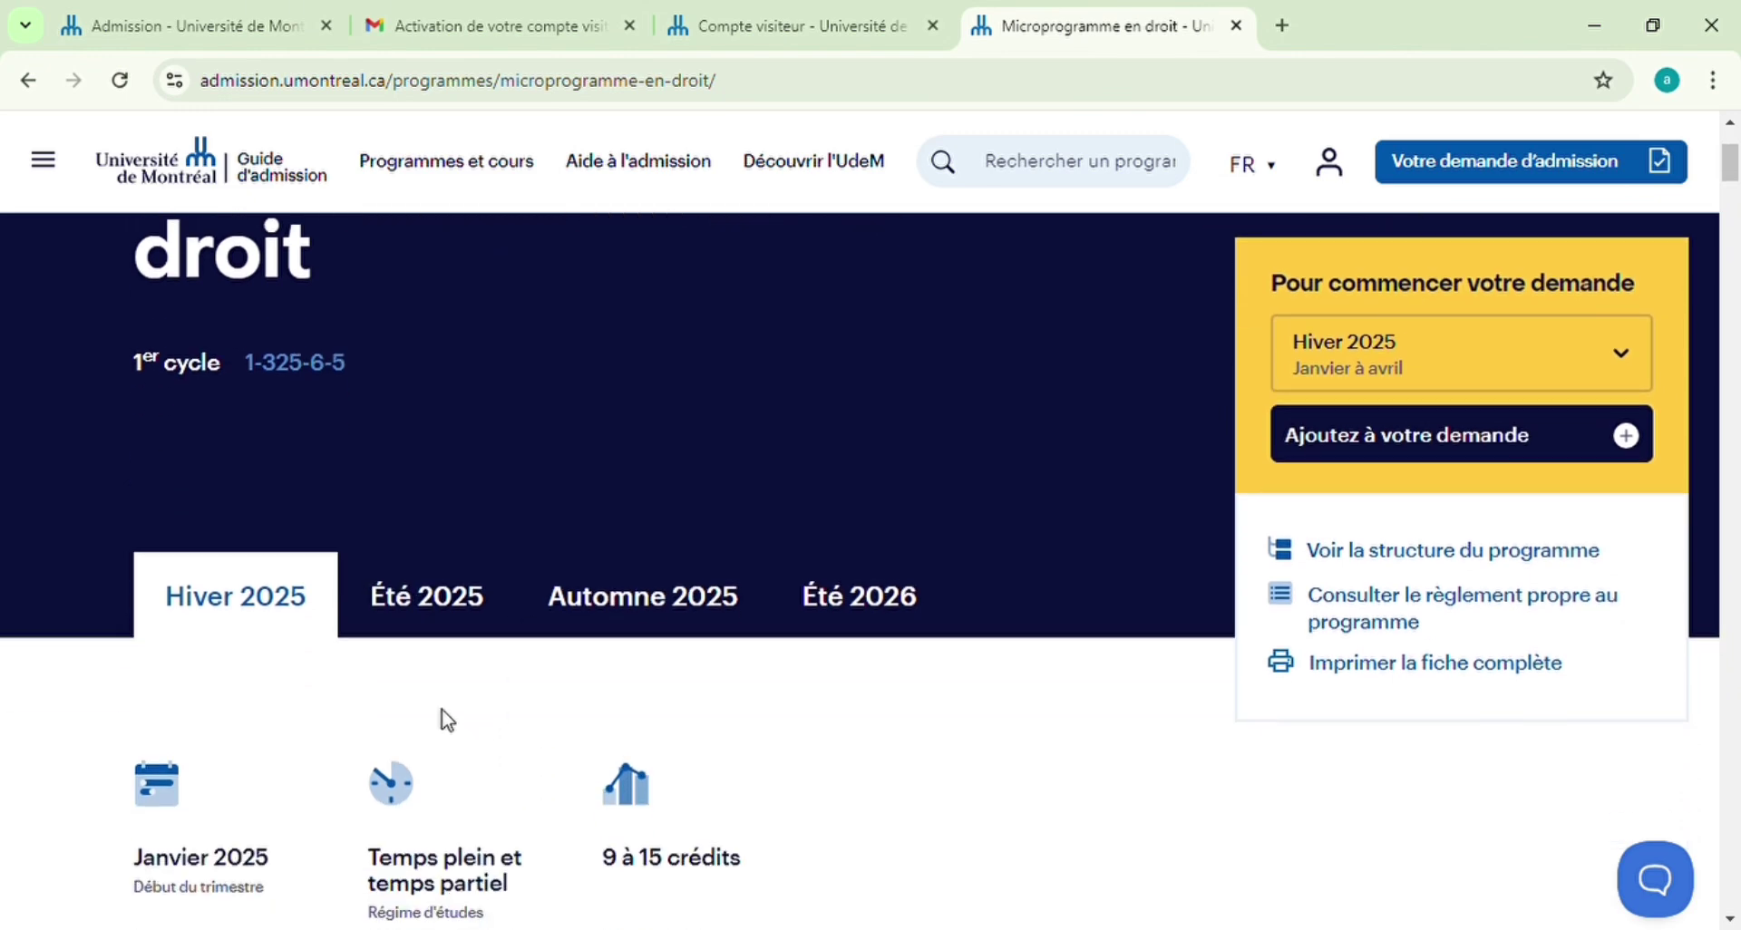
{"action": "left_click", "coordinate": [422, 598]}
Add Microprogramme en droit for Été 2025 to the application and start it
{"action": "scroll", "coordinate": [998, 685], "scroll_direction": "down", "scroll_amount": 2}
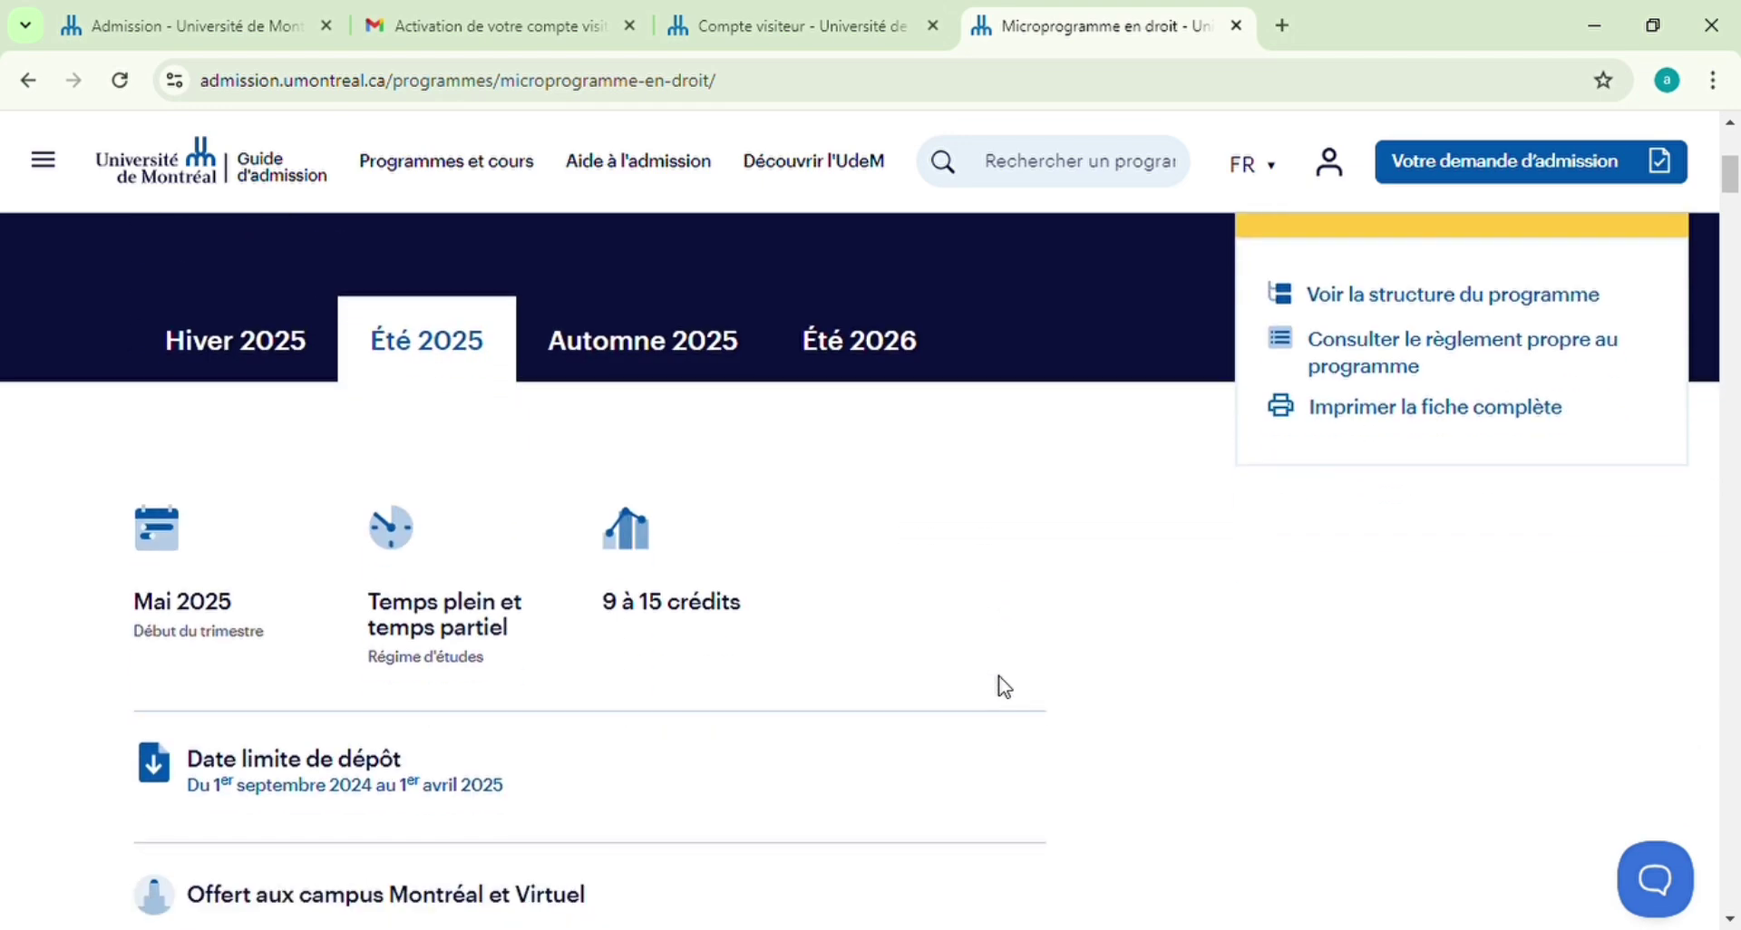
{"action": "scroll", "coordinate": [1004, 687], "scroll_direction": "down", "scroll_amount": 1}
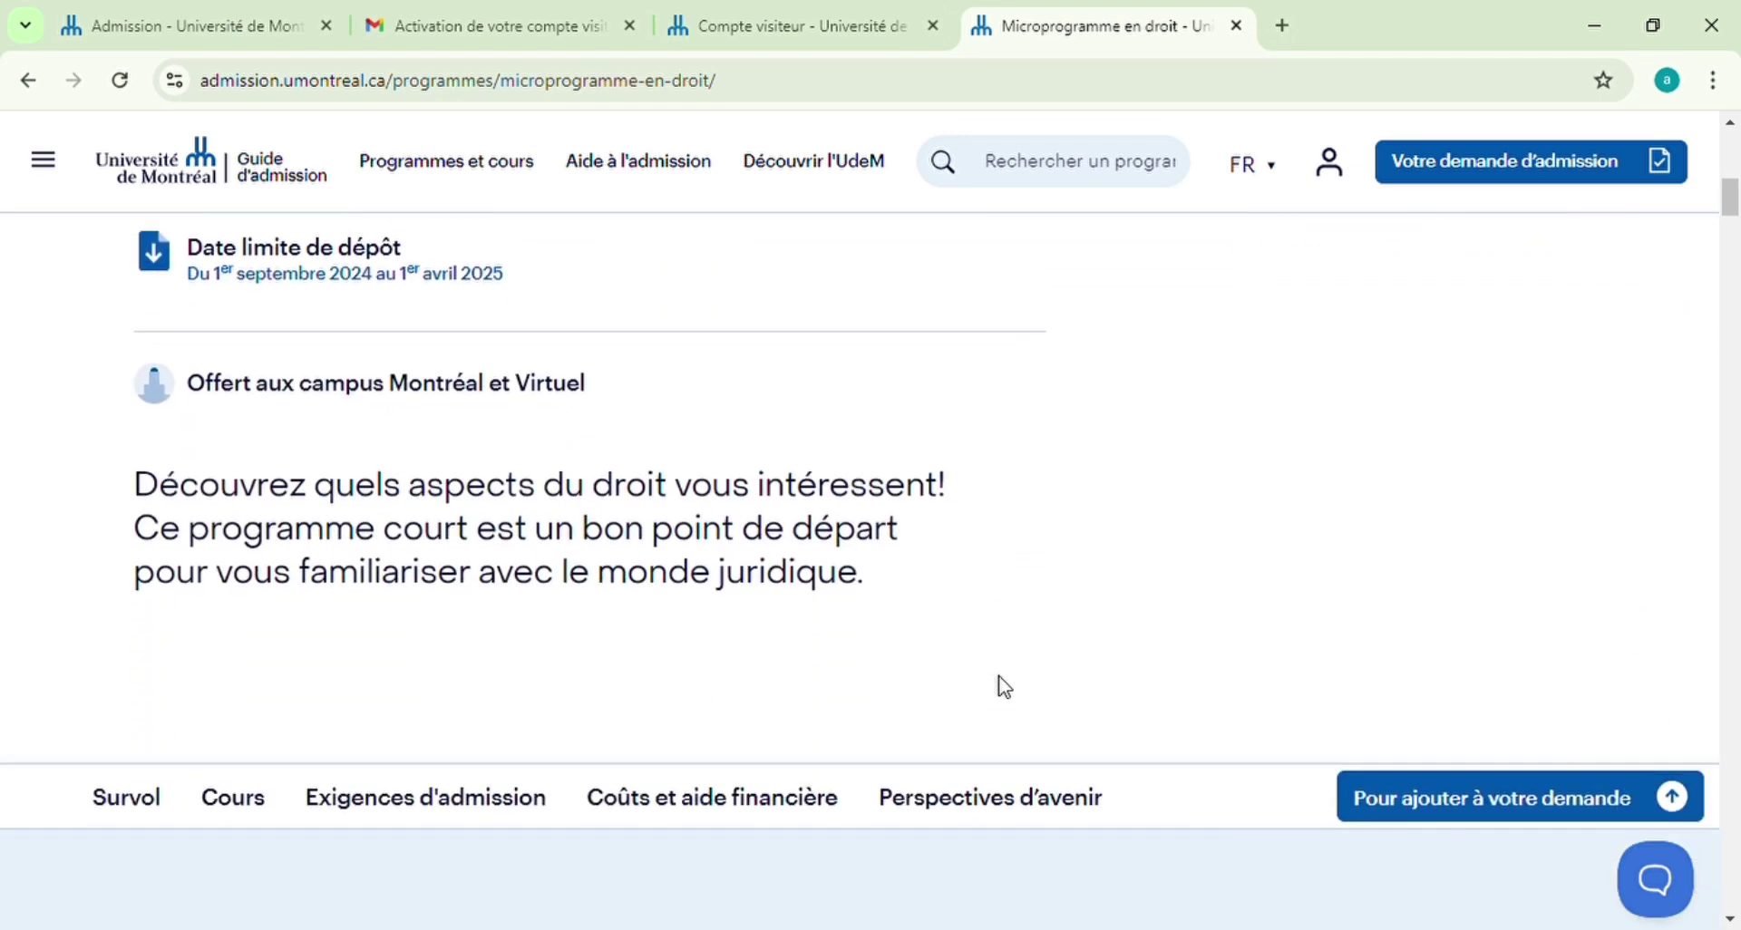
{"action": "scroll", "coordinate": [1342, 740], "scroll_direction": "up", "scroll_amount": 5}
{"action": "scroll", "coordinate": [1346, 742], "scroll_direction": "up", "scroll_amount": 1}
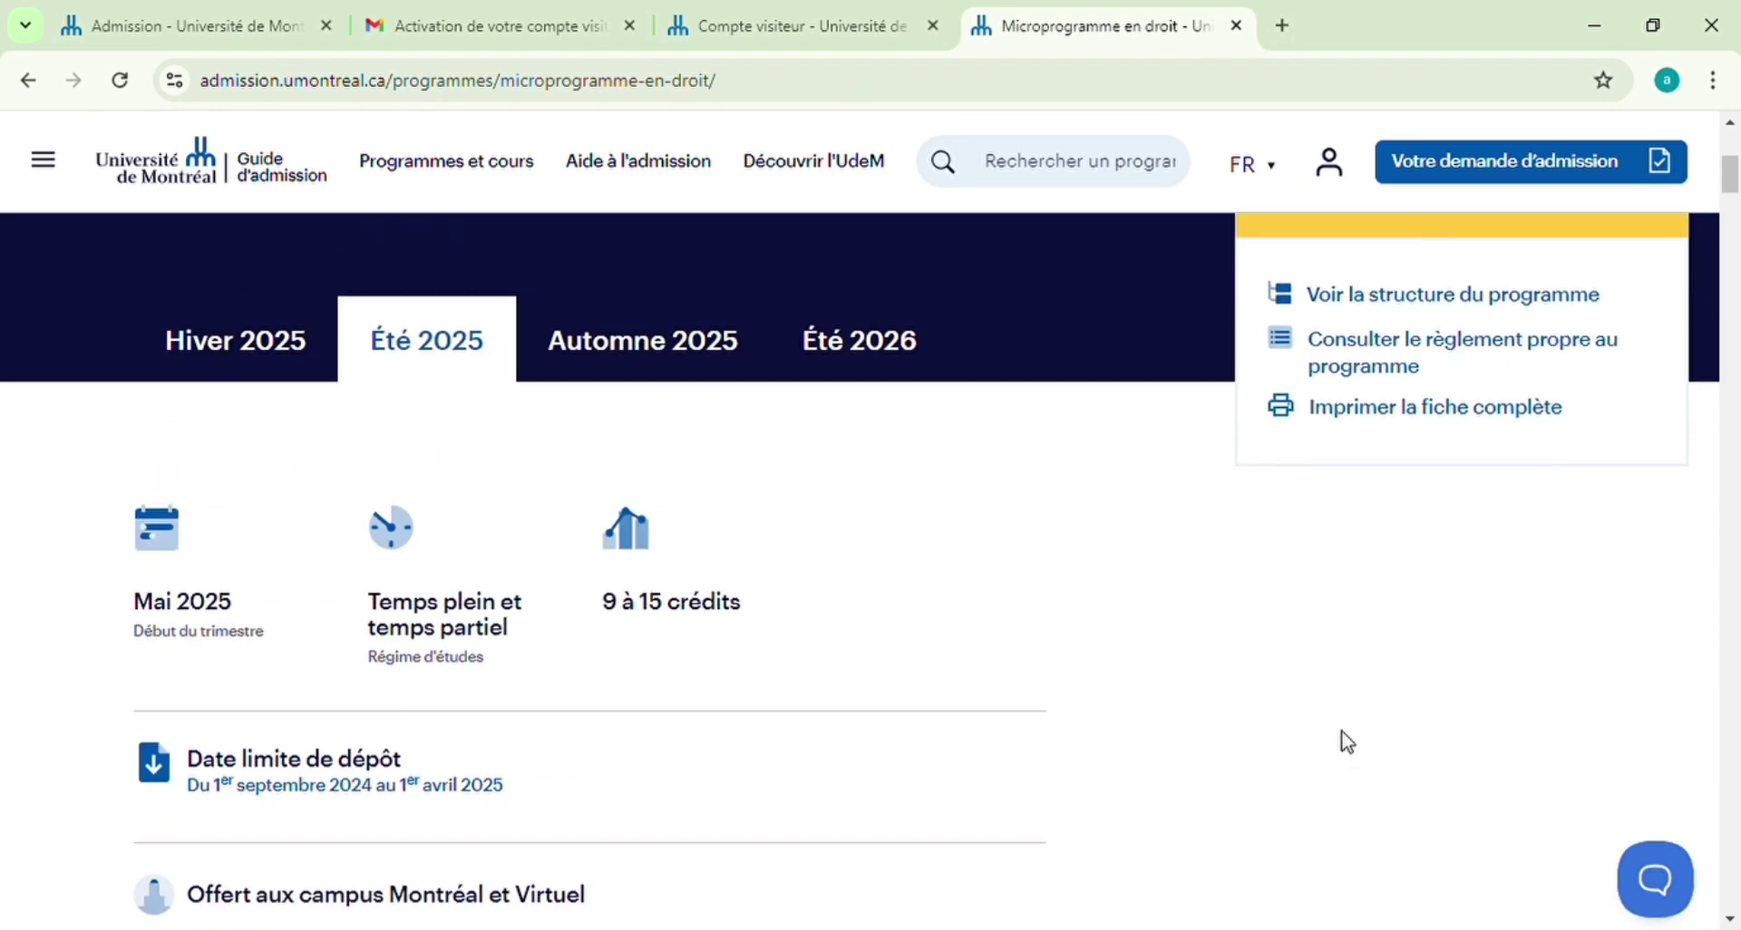
{"action": "scroll", "coordinate": [1344, 740], "scroll_direction": "down", "scroll_amount": 7}
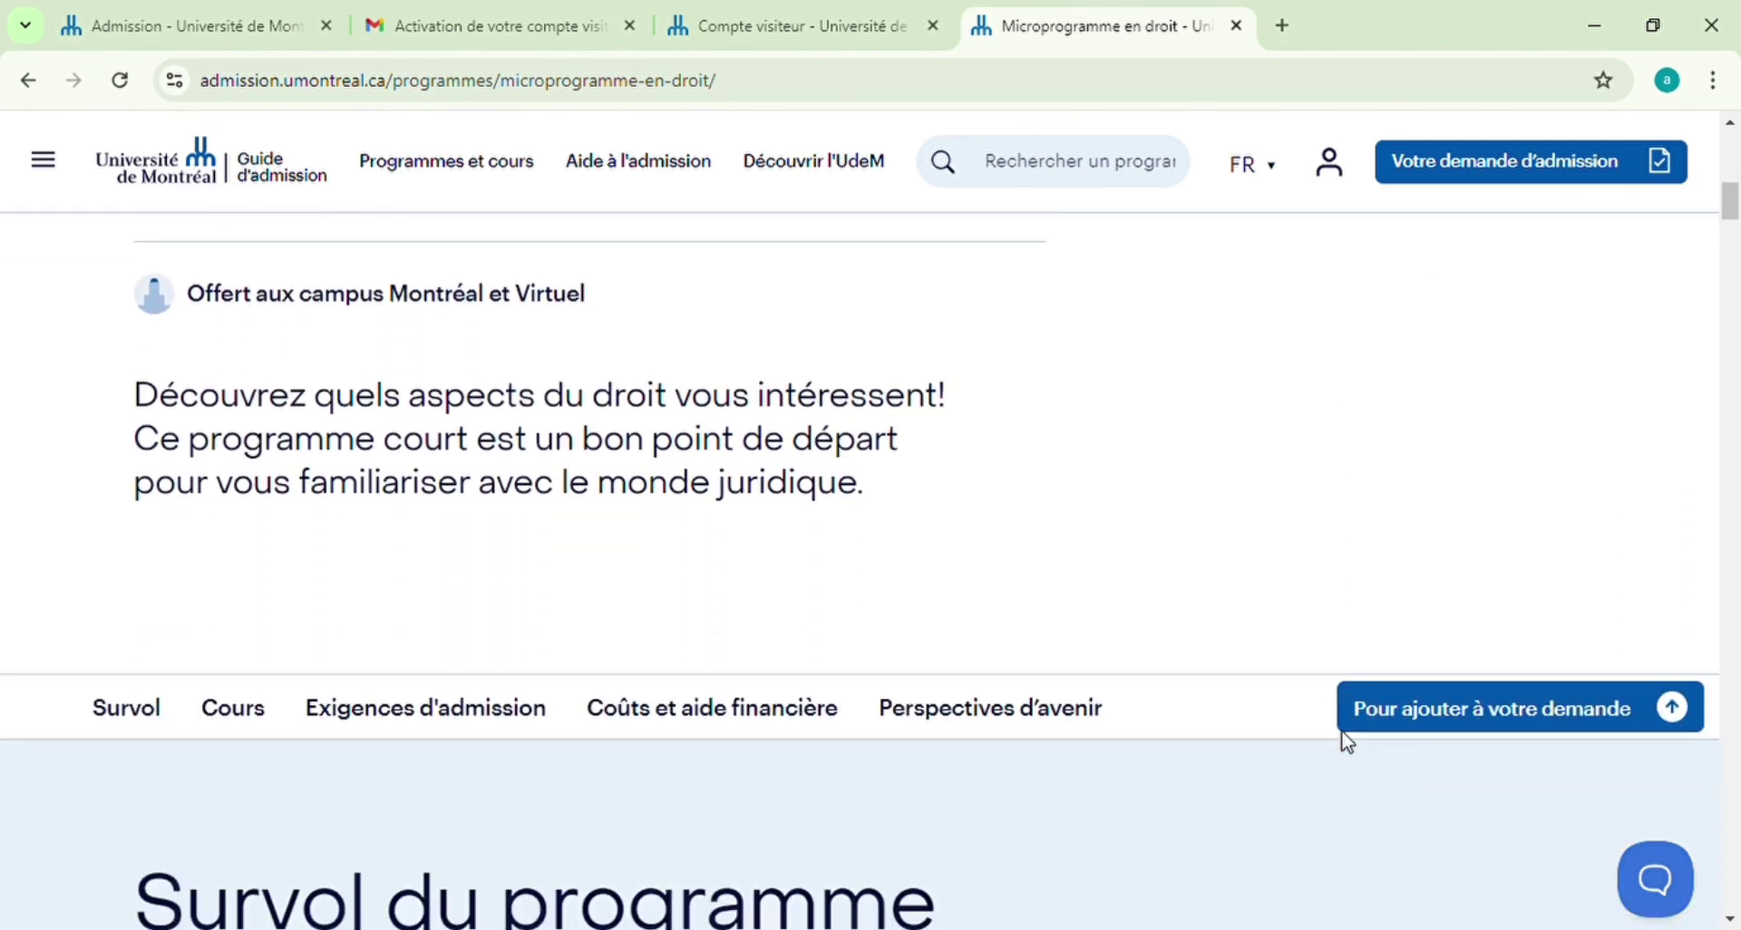
{"action": "left_click", "coordinate": [1420, 682]}
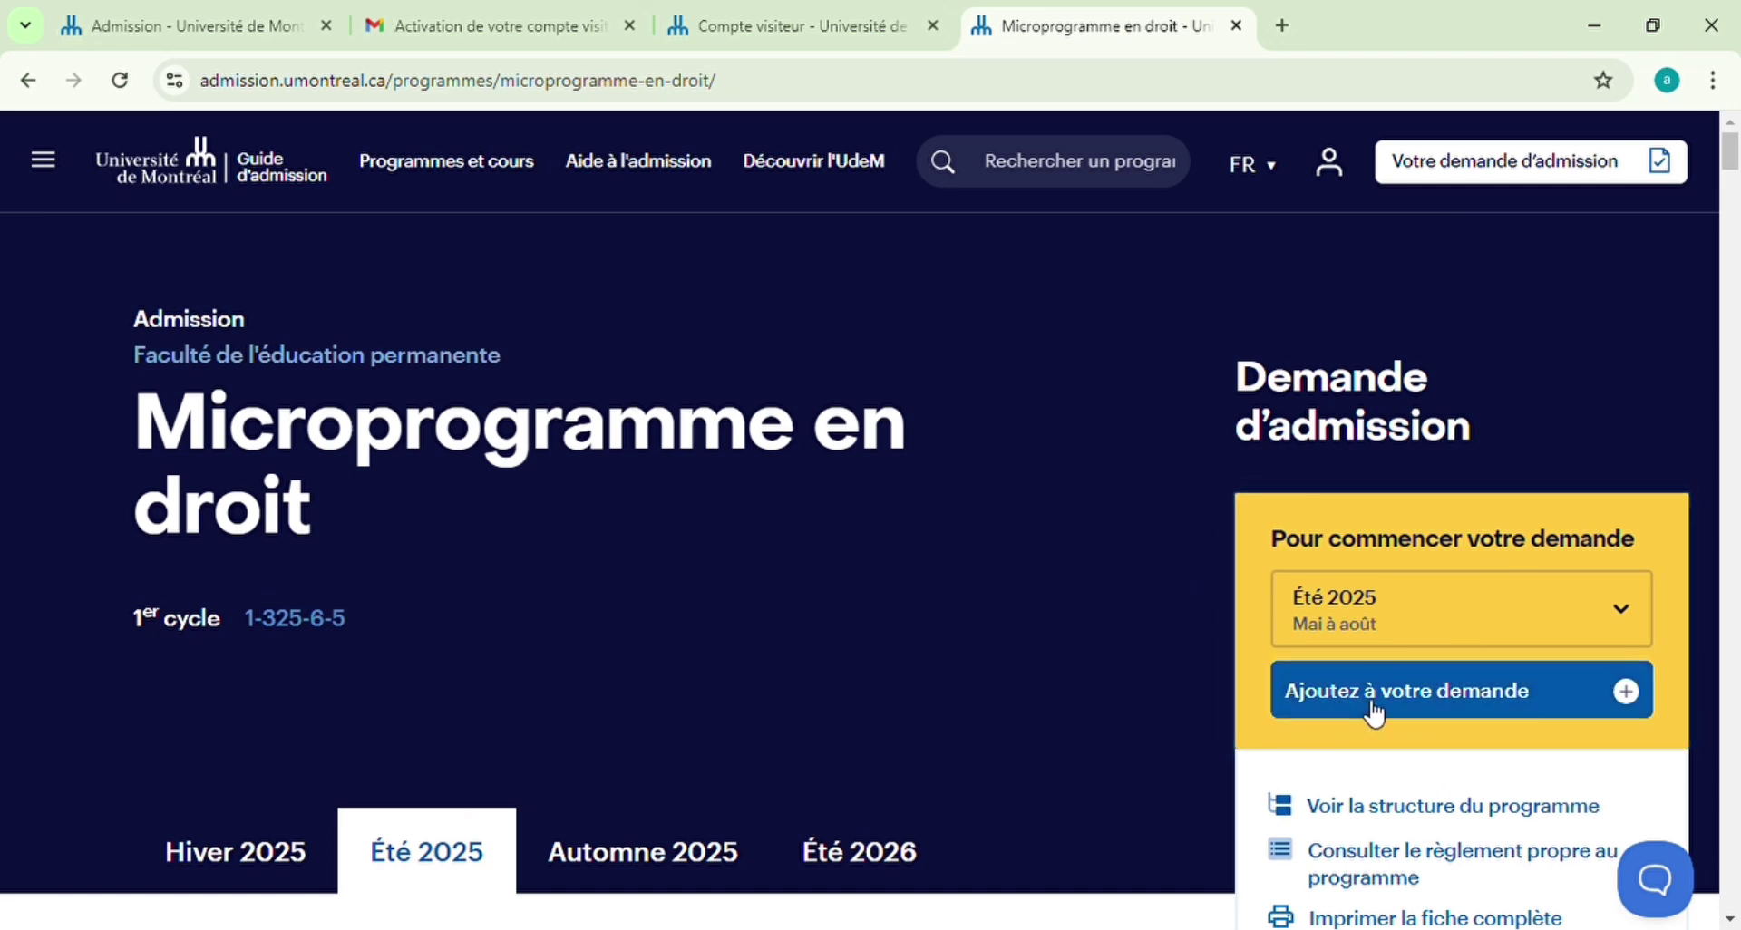
{"action": "left_click", "coordinate": [1387, 703]}
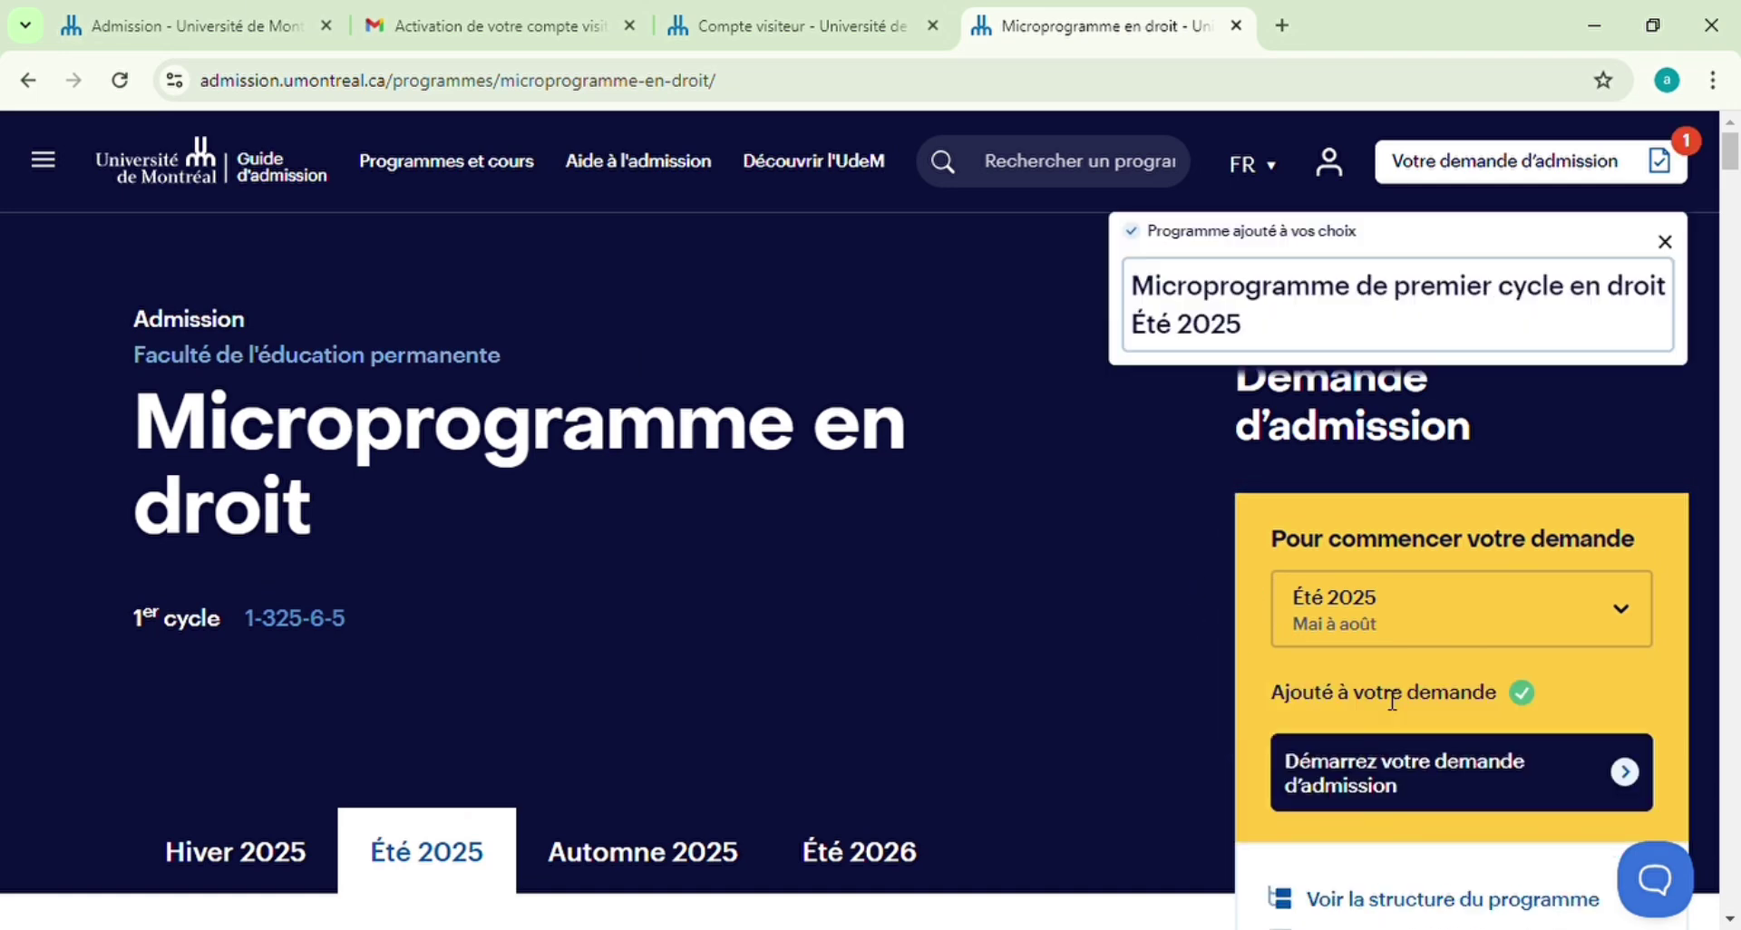
{"action": "left_click", "coordinate": [1450, 778]}
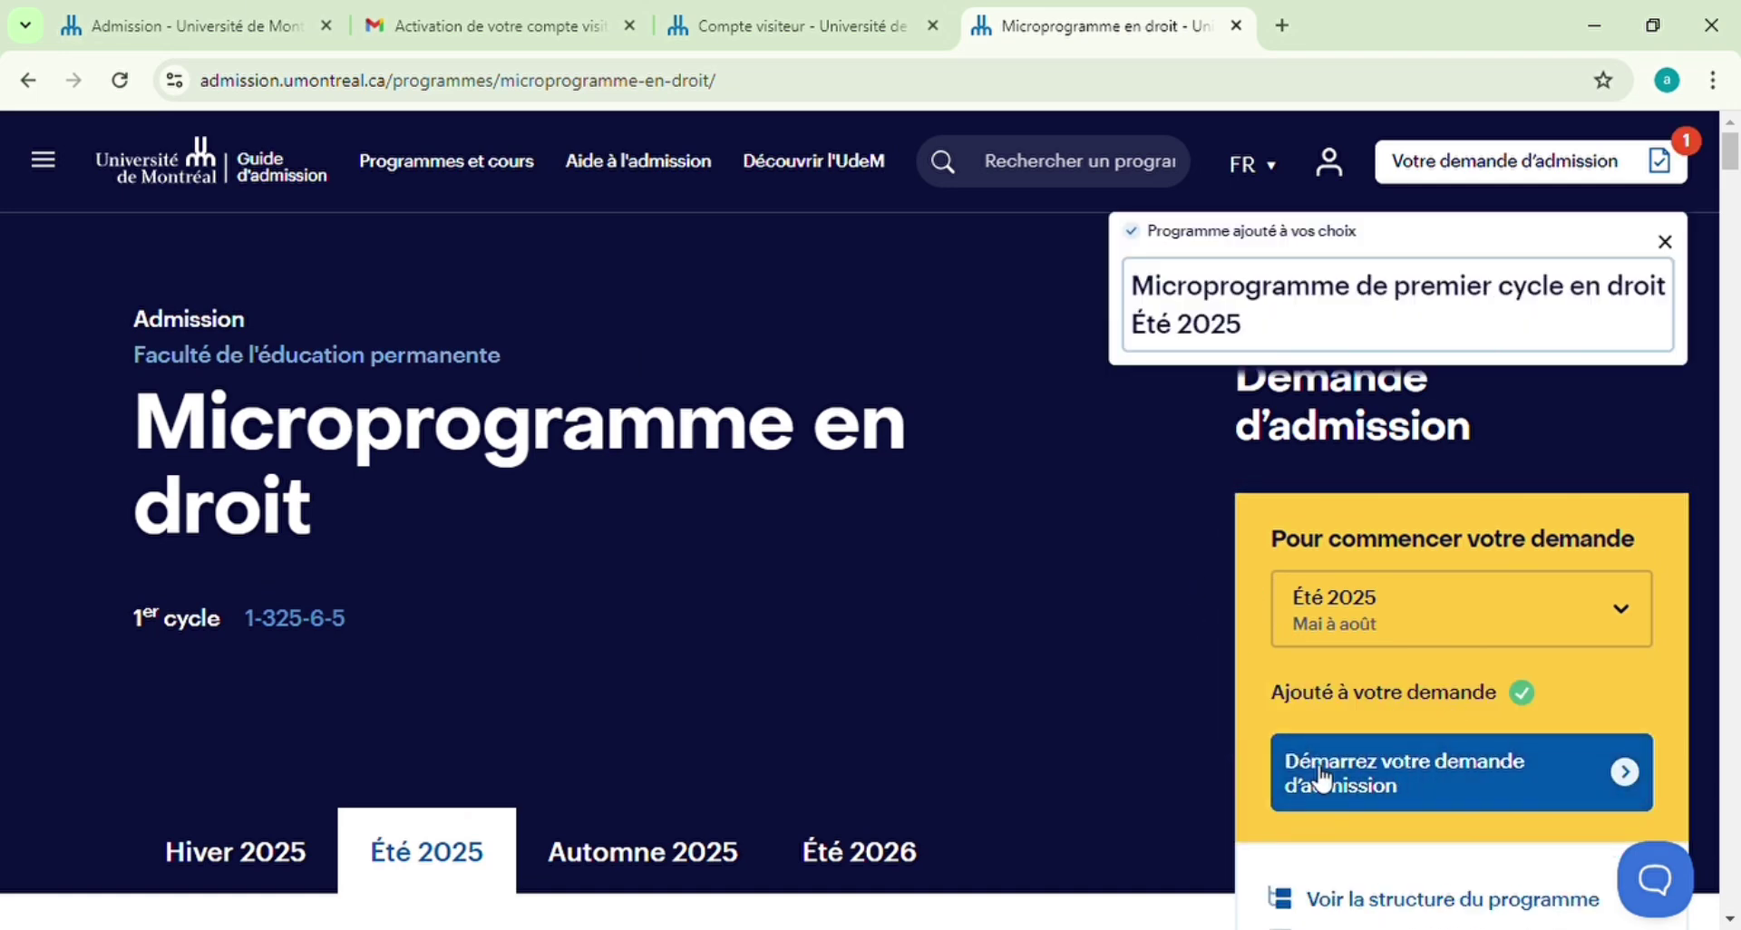
{"action": "left_click", "coordinate": [1453, 777]}
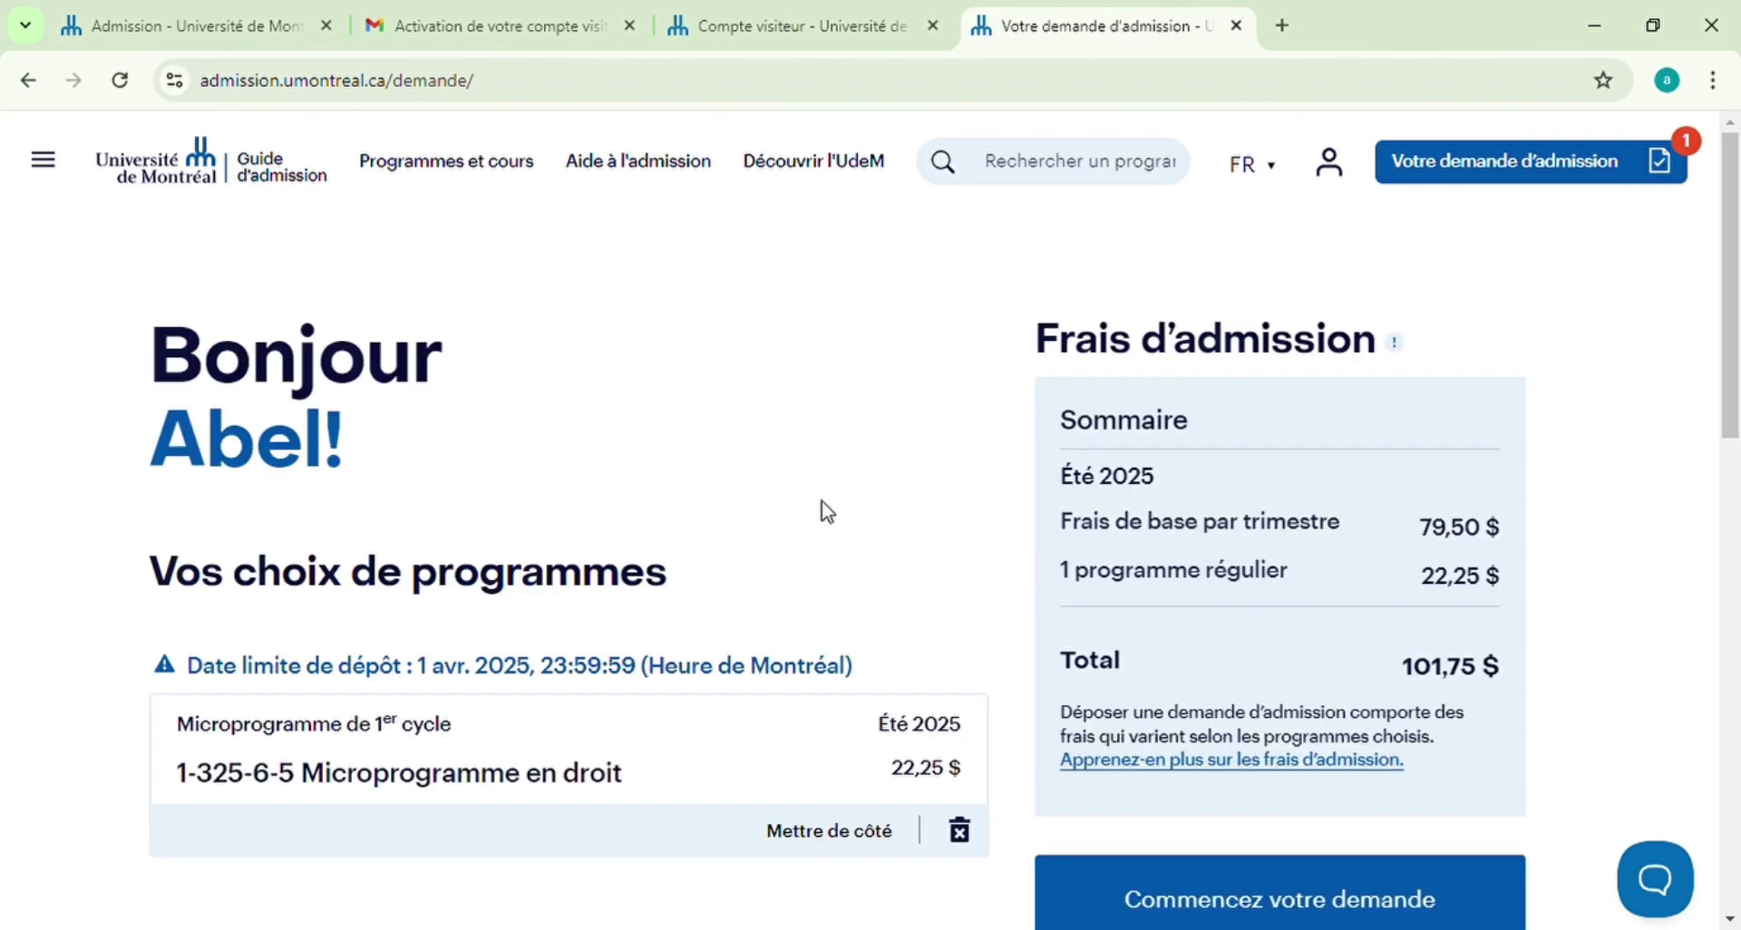
Look over the 101,75 $ fee summary and click 'Commencez votre demande'
{"action": "scroll", "coordinate": [634, 501], "scroll_direction": "down", "scroll_amount": 1}
{"action": "scroll", "coordinate": [634, 501], "scroll_direction": "up", "scroll_amount": 1}
{"action": "scroll", "coordinate": [1411, 599], "scroll_direction": "down", "scroll_amount": 3}
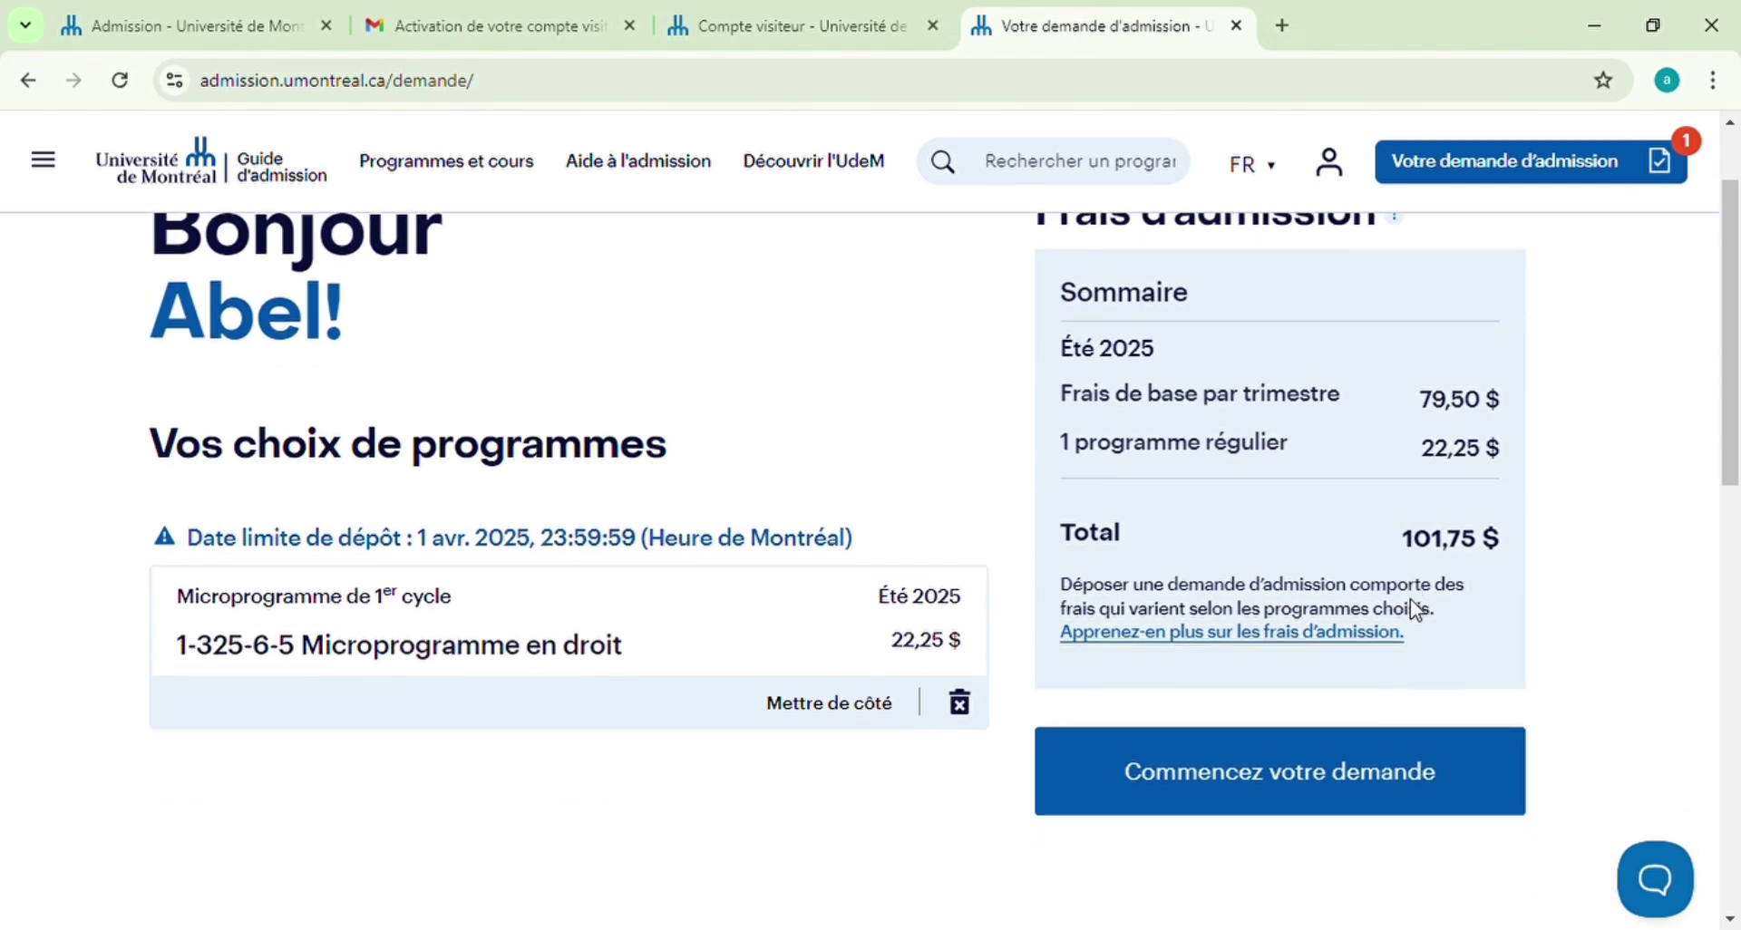
{"action": "left_click", "coordinate": [1271, 651]}
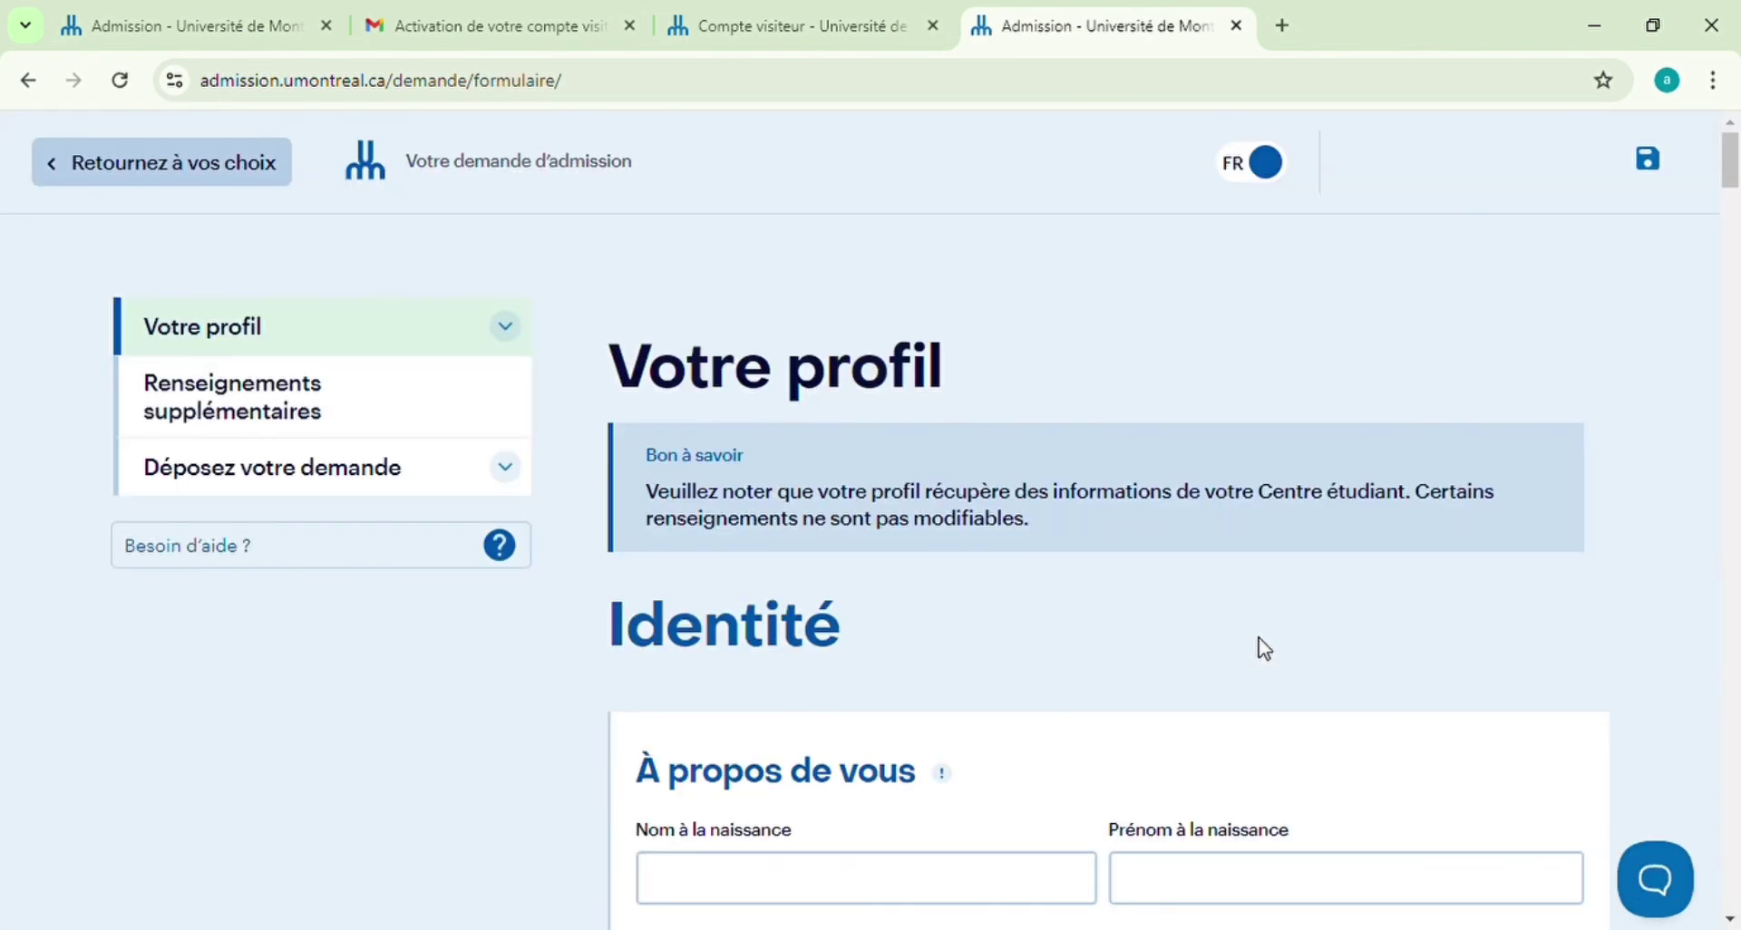
Enter the applicant's birth surname and first name and set gender to Masculin
{"action": "scroll", "coordinate": [1264, 649], "scroll_direction": "down", "scroll_amount": 1}
{"action": "left_click", "coordinate": [797, 748]}
{"action": "type", "text": "Sarr"}
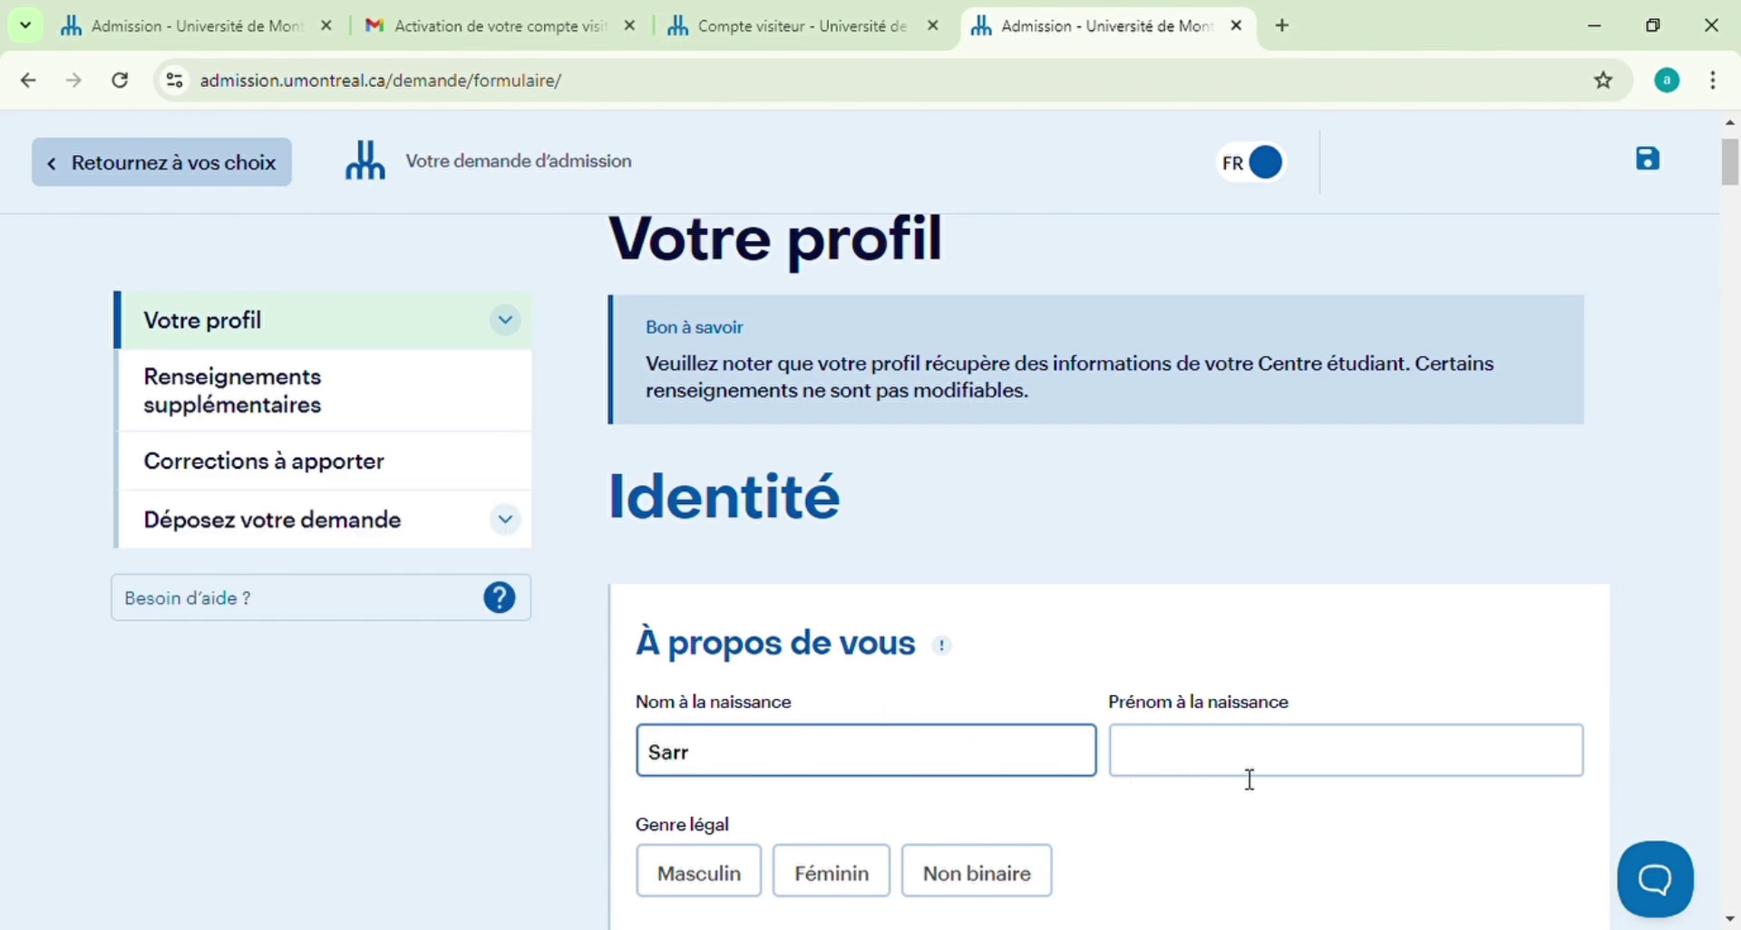
{"action": "left_click", "coordinate": [1220, 754]}
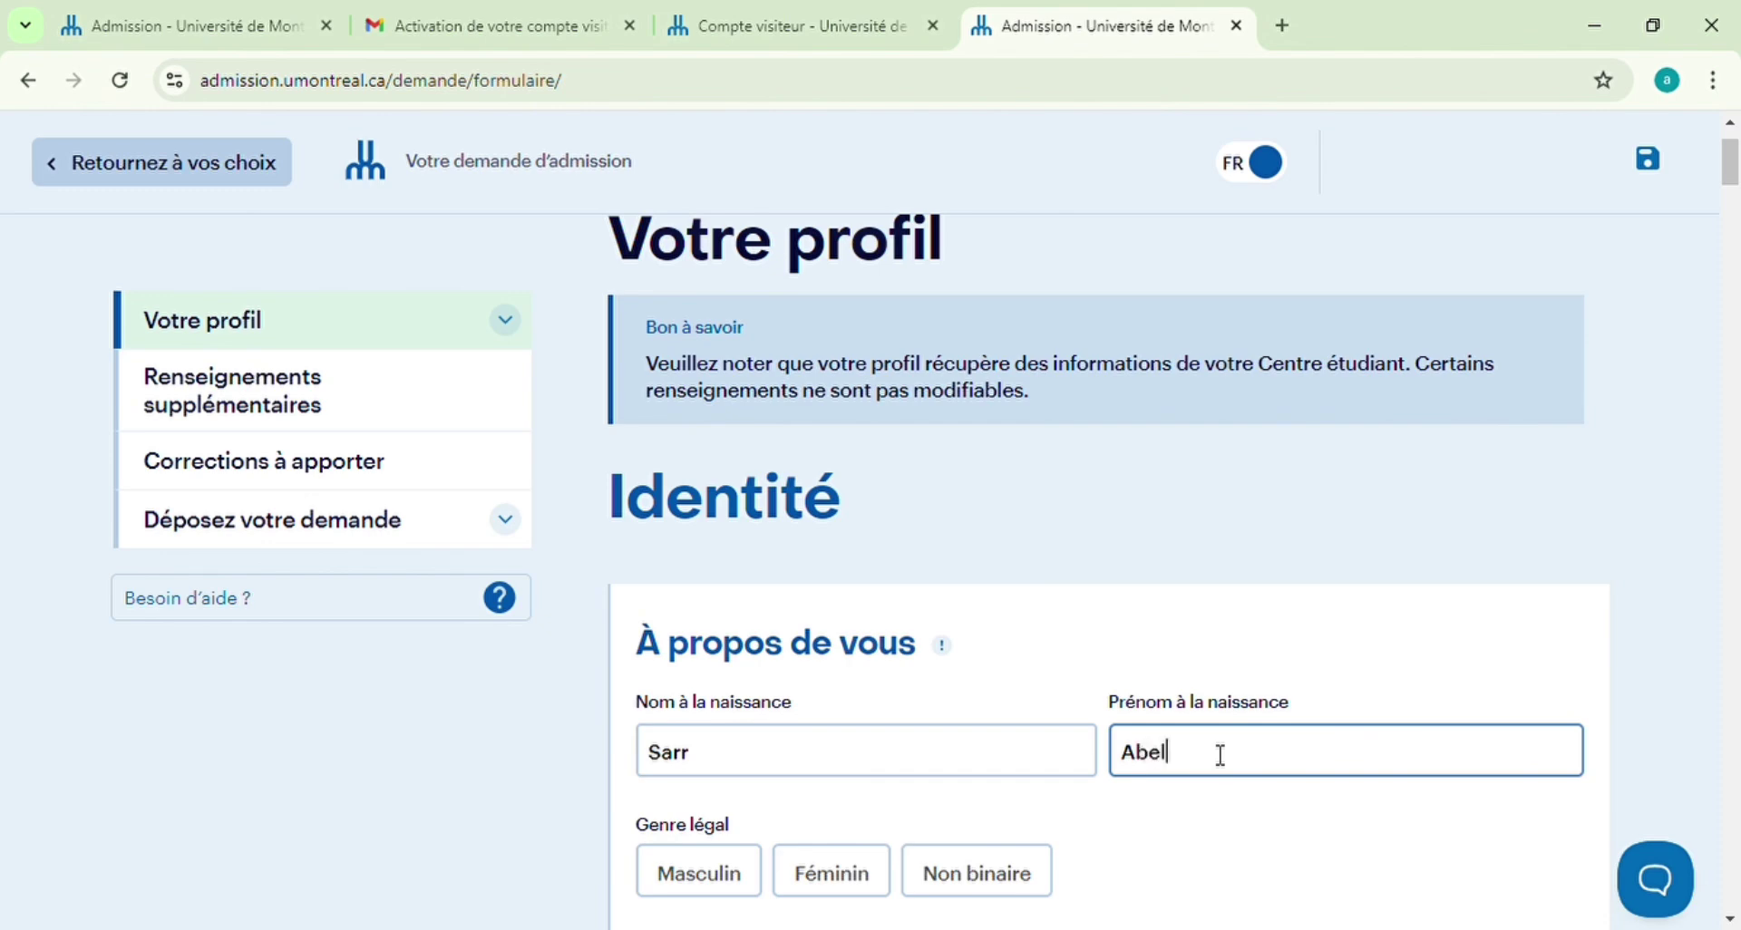
{"action": "scroll", "coordinate": [580, 725], "scroll_direction": "down", "scroll_amount": 1}
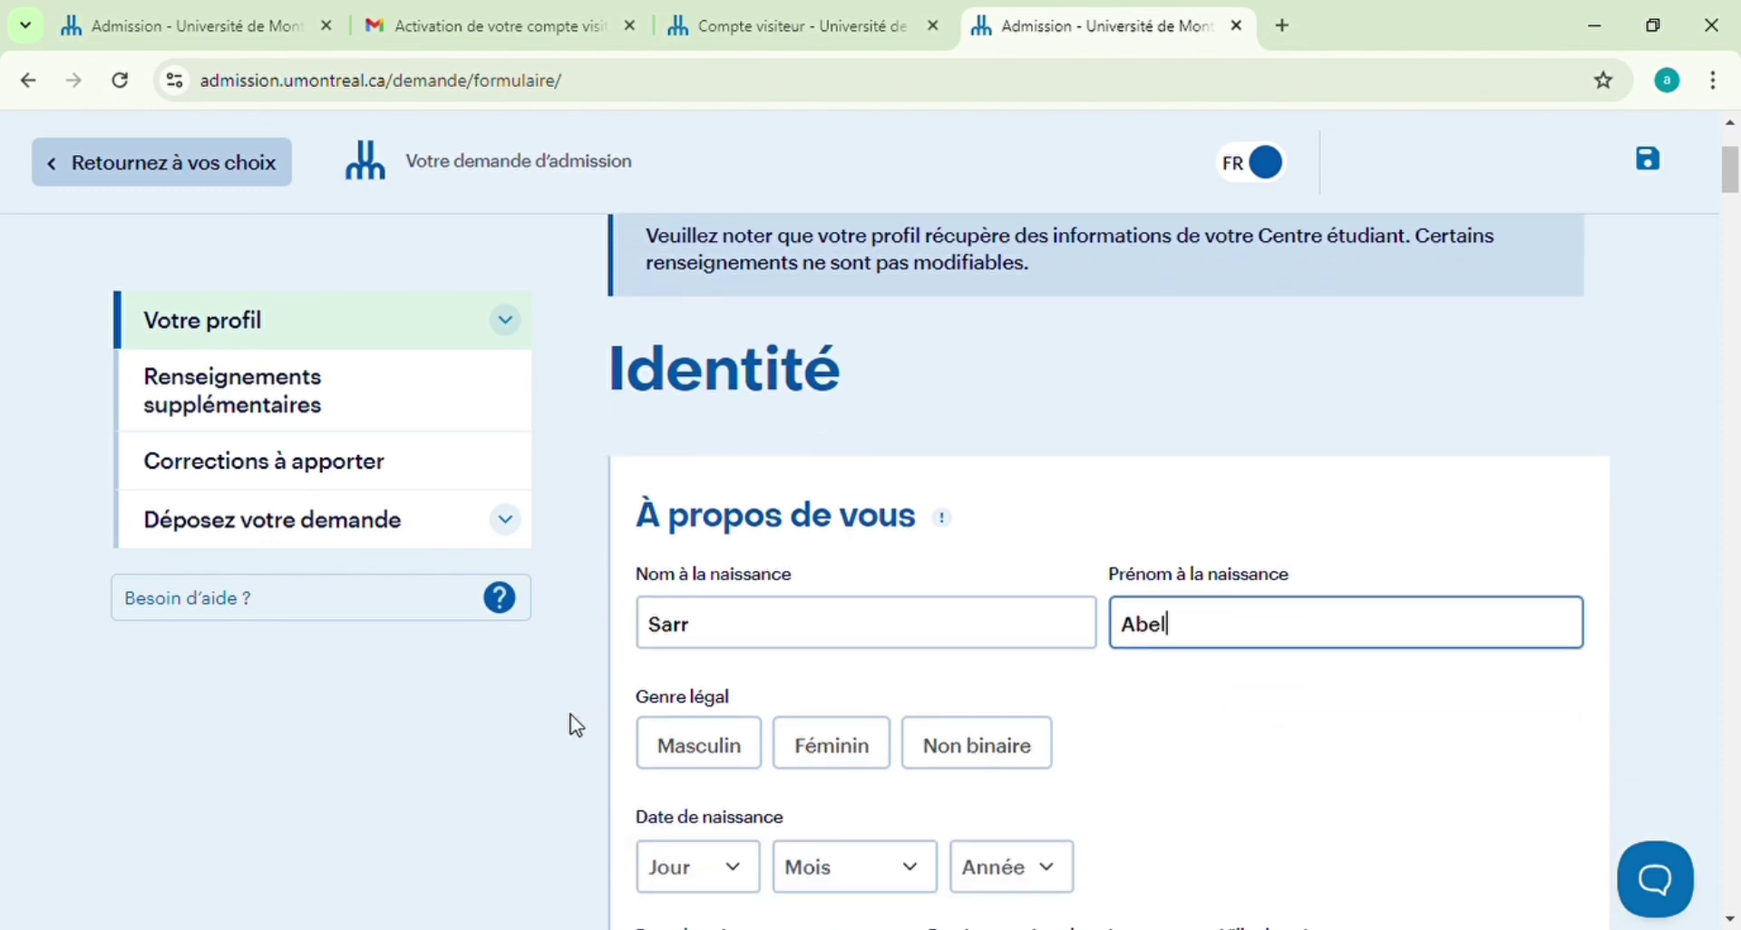
{"action": "left_click", "coordinate": [703, 744]}
{"action": "scroll", "coordinate": [1178, 733], "scroll_direction": "down", "scroll_amount": 1}
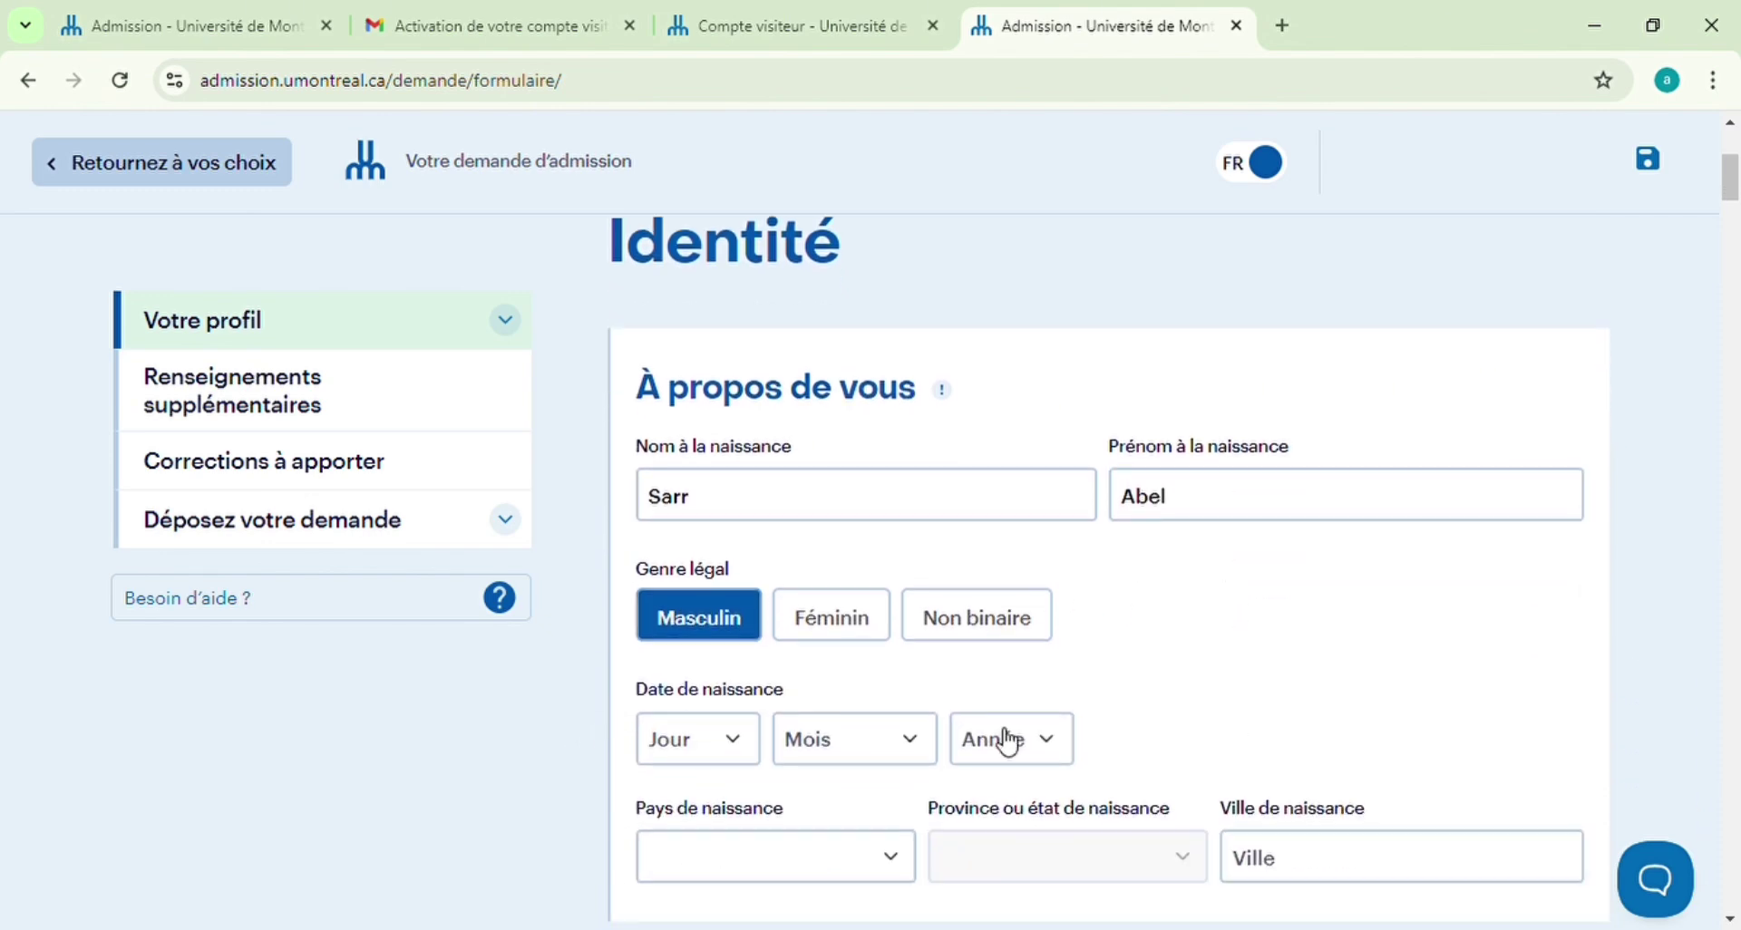
{"action": "left_click", "coordinate": [755, 743]}
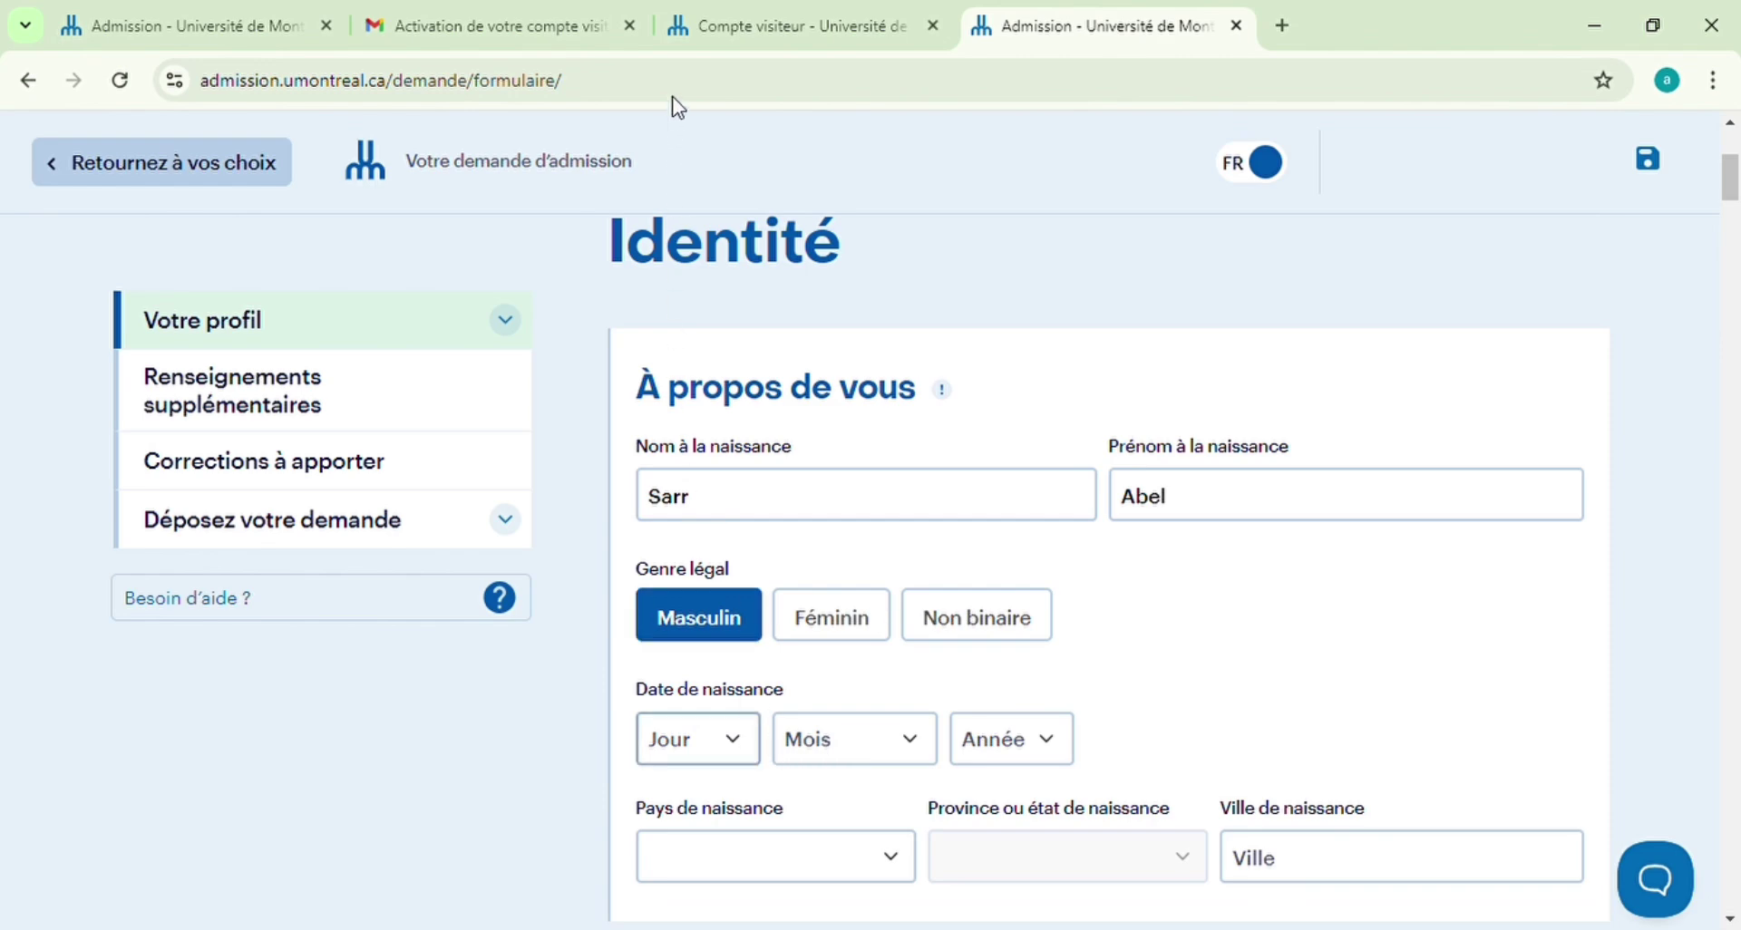
{"action": "left_click", "coordinate": [678, 128]}
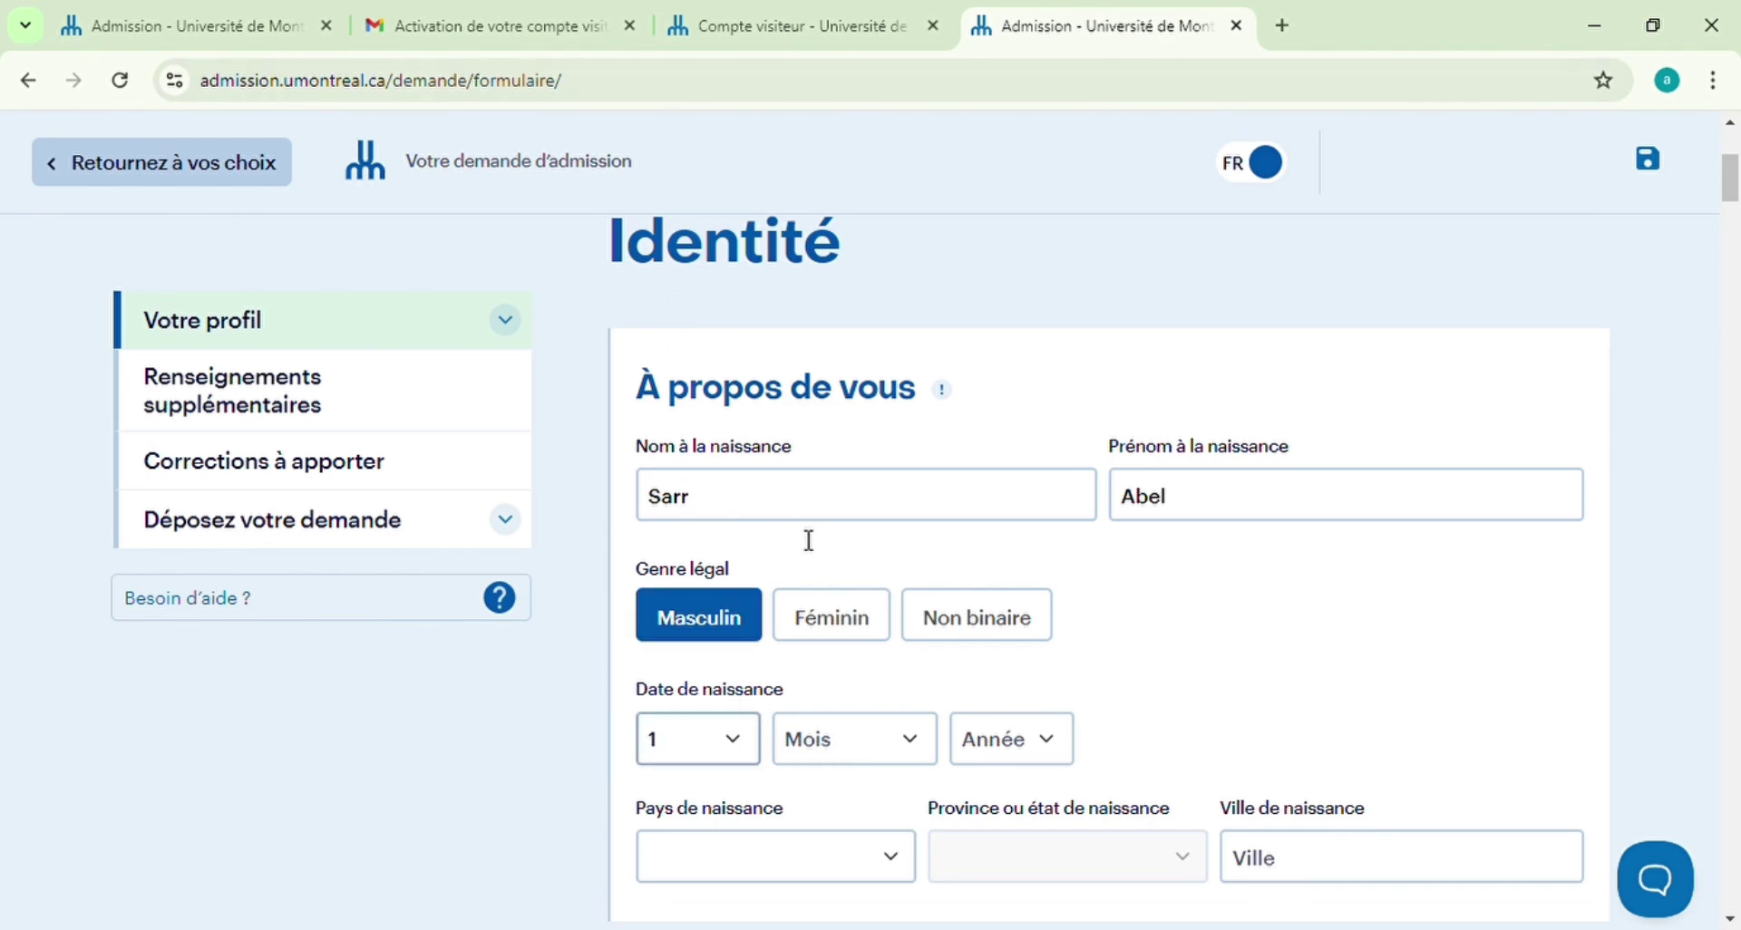
{"action": "left_click", "coordinate": [927, 754]}
{"action": "left_click", "coordinate": [846, 313]}
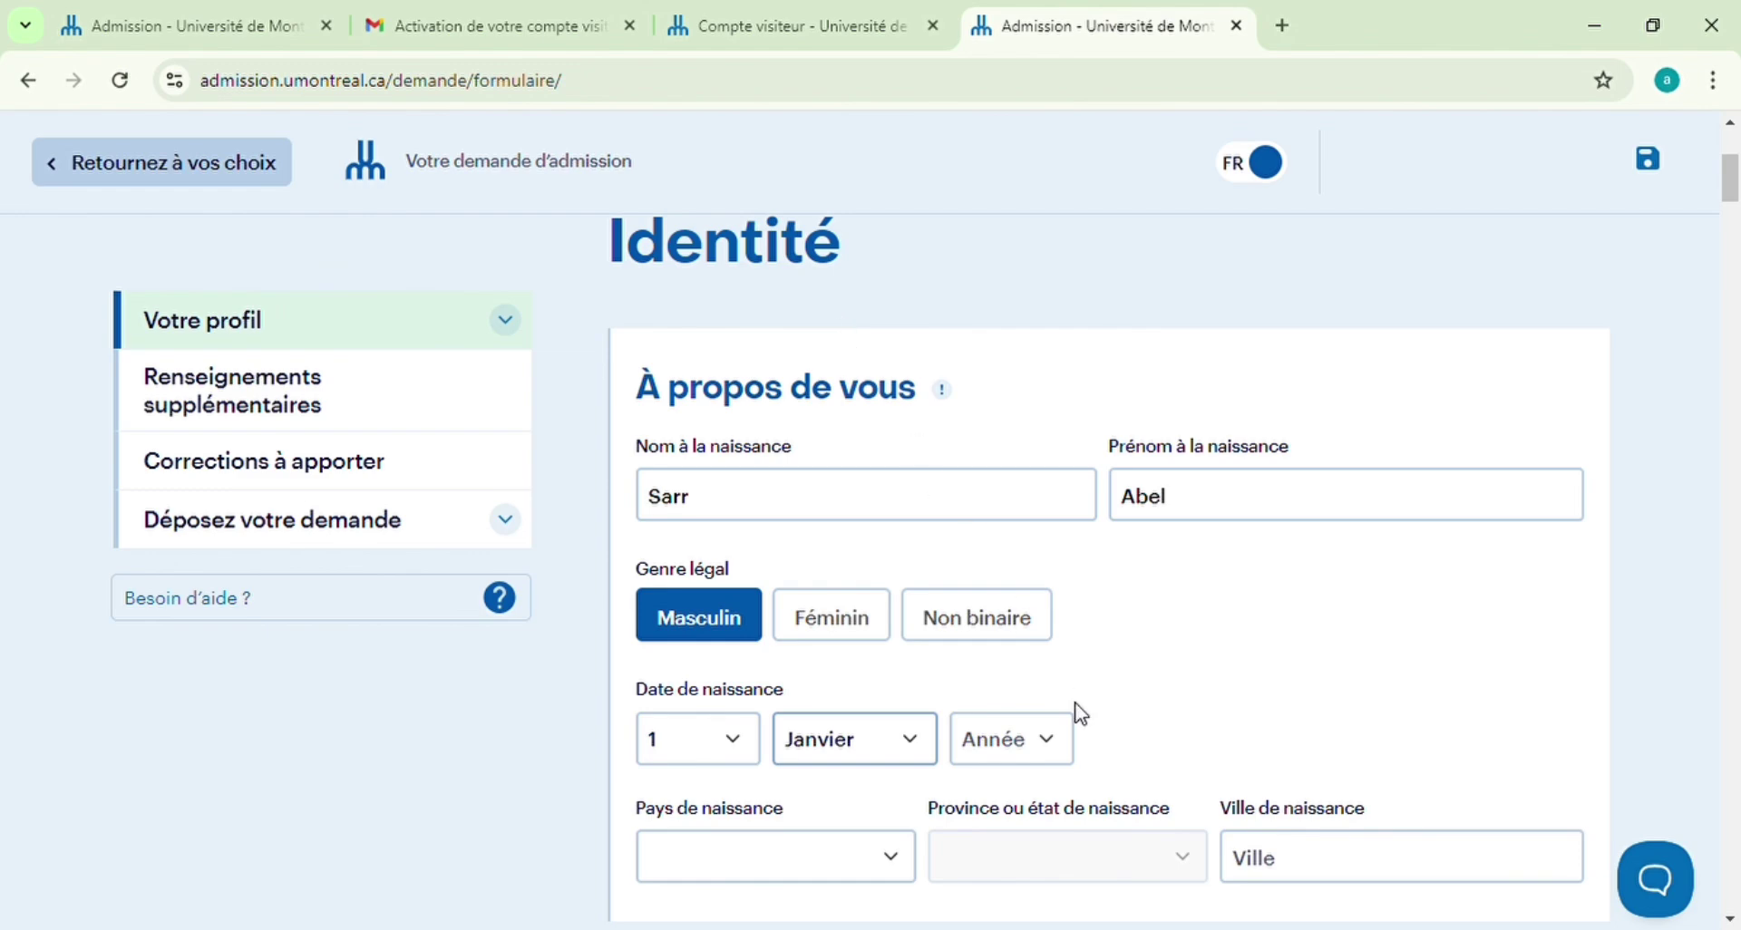
{"action": "left_click", "coordinate": [1058, 760]}
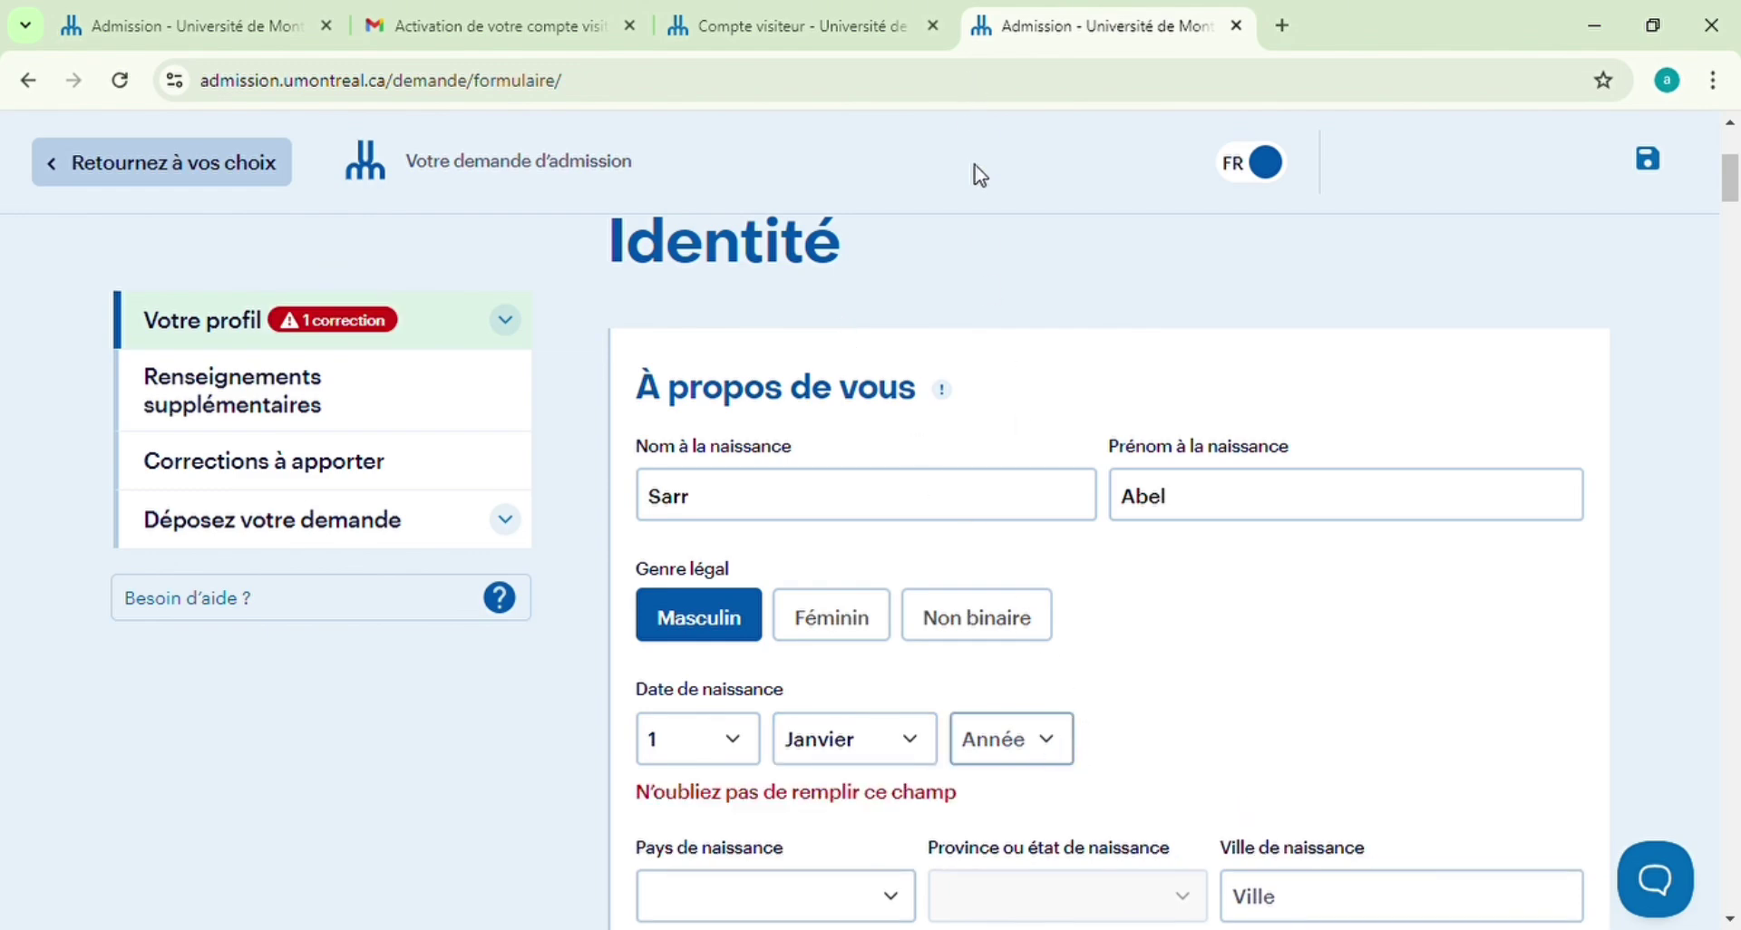
{"action": "left_click", "coordinate": [1000, 492]}
Set the place of birth to Dakar, Sénégal
{"action": "scroll", "coordinate": [816, 830], "scroll_direction": "down", "scroll_amount": 2}
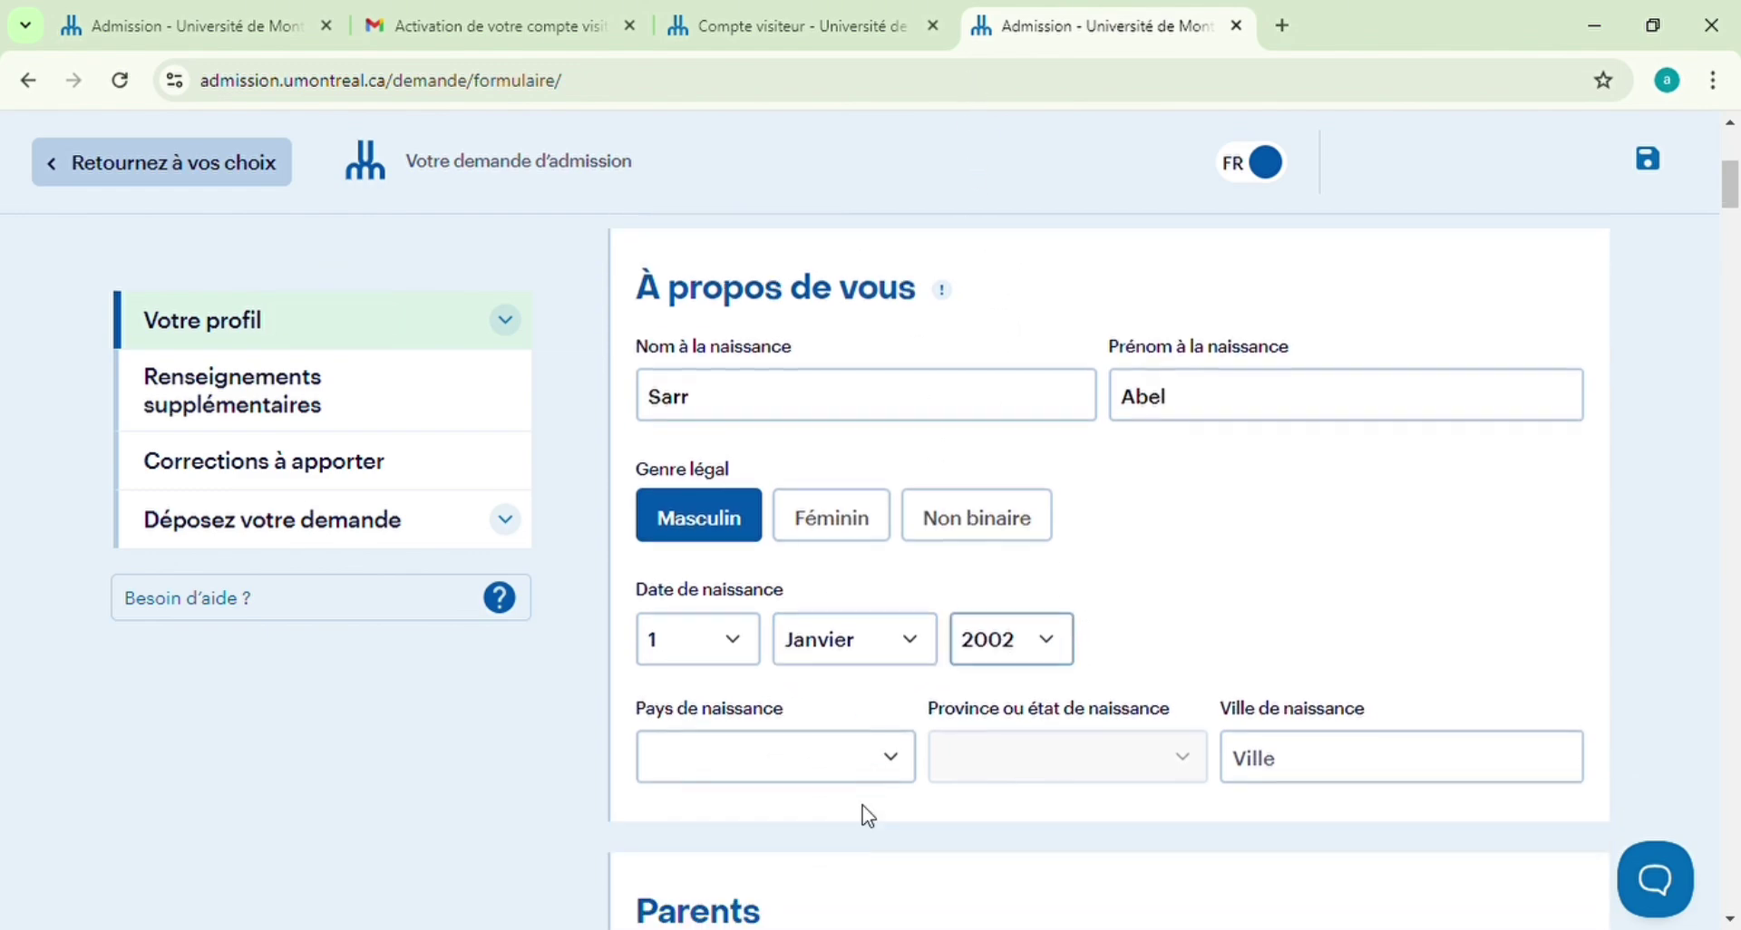
{"action": "left_click", "coordinate": [902, 744]}
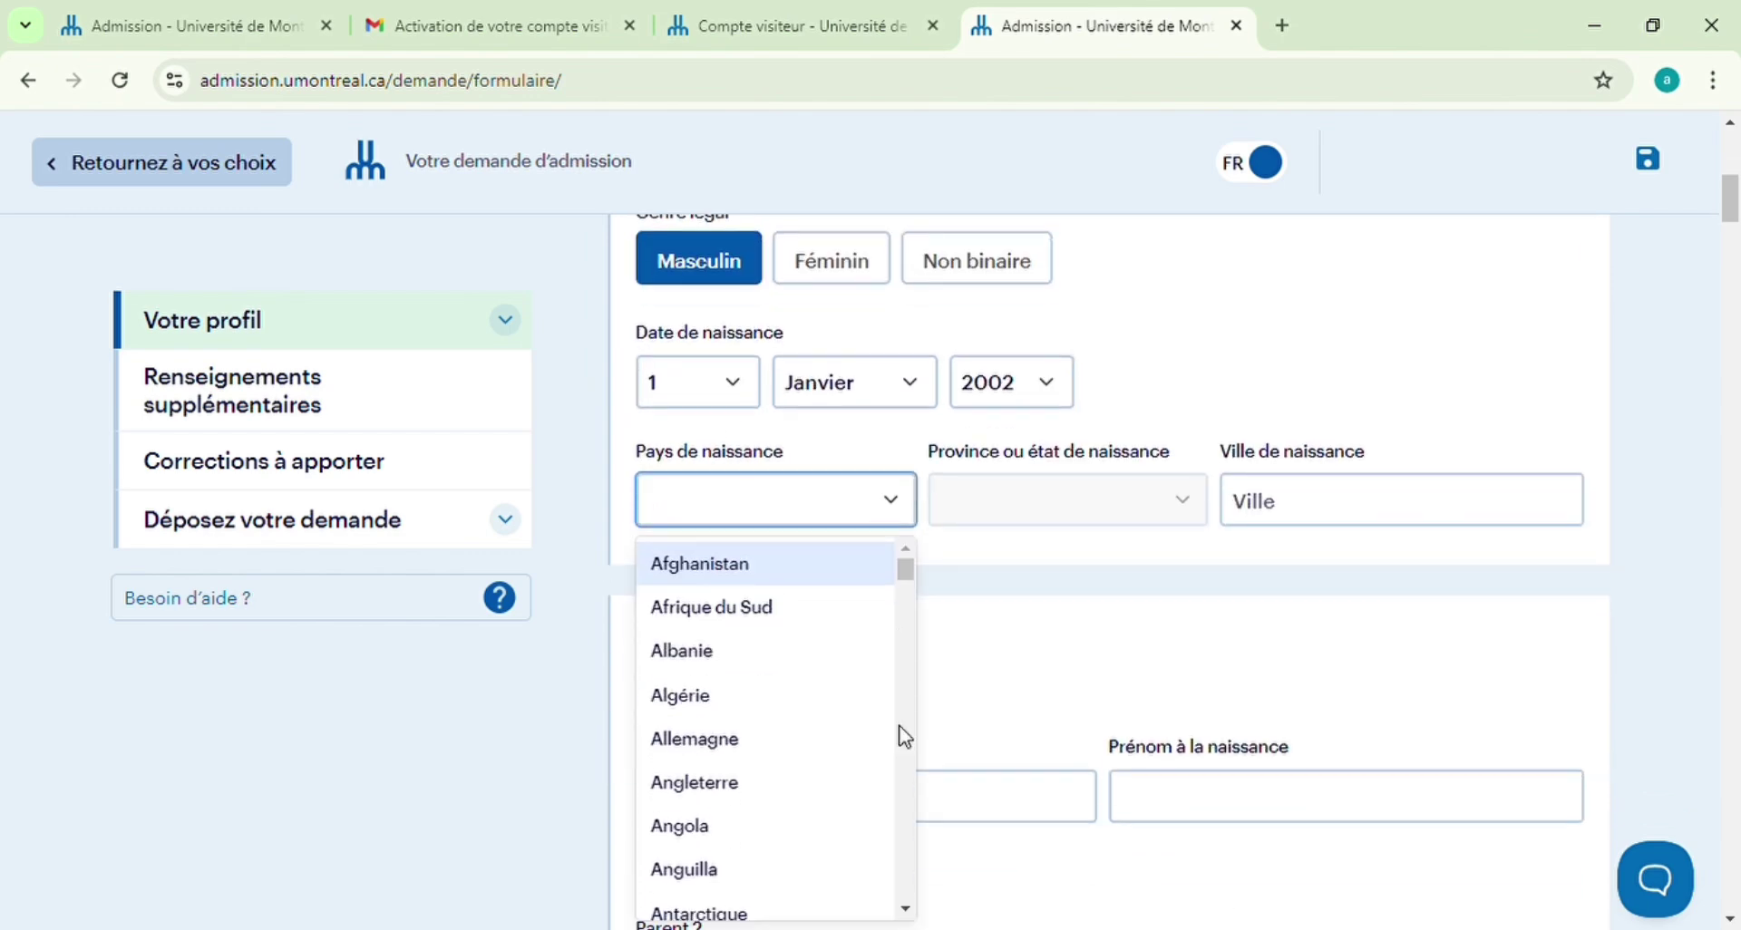
{"action": "type", "text": "se"}
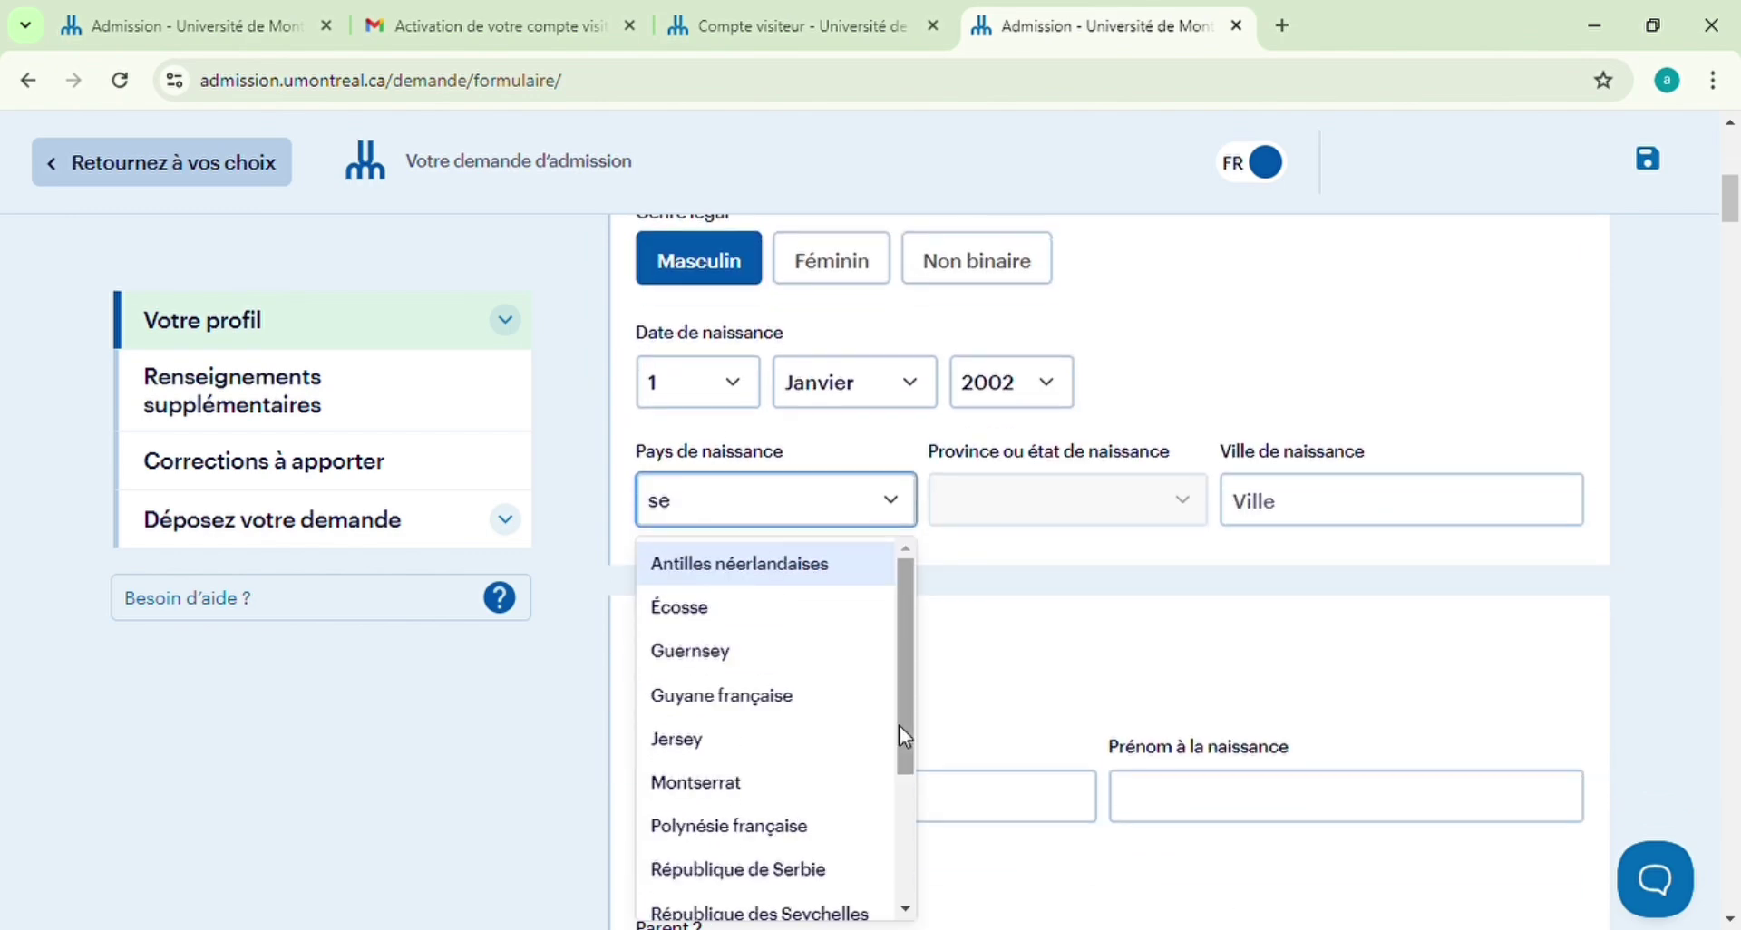
{"action": "type", "text": "n"}
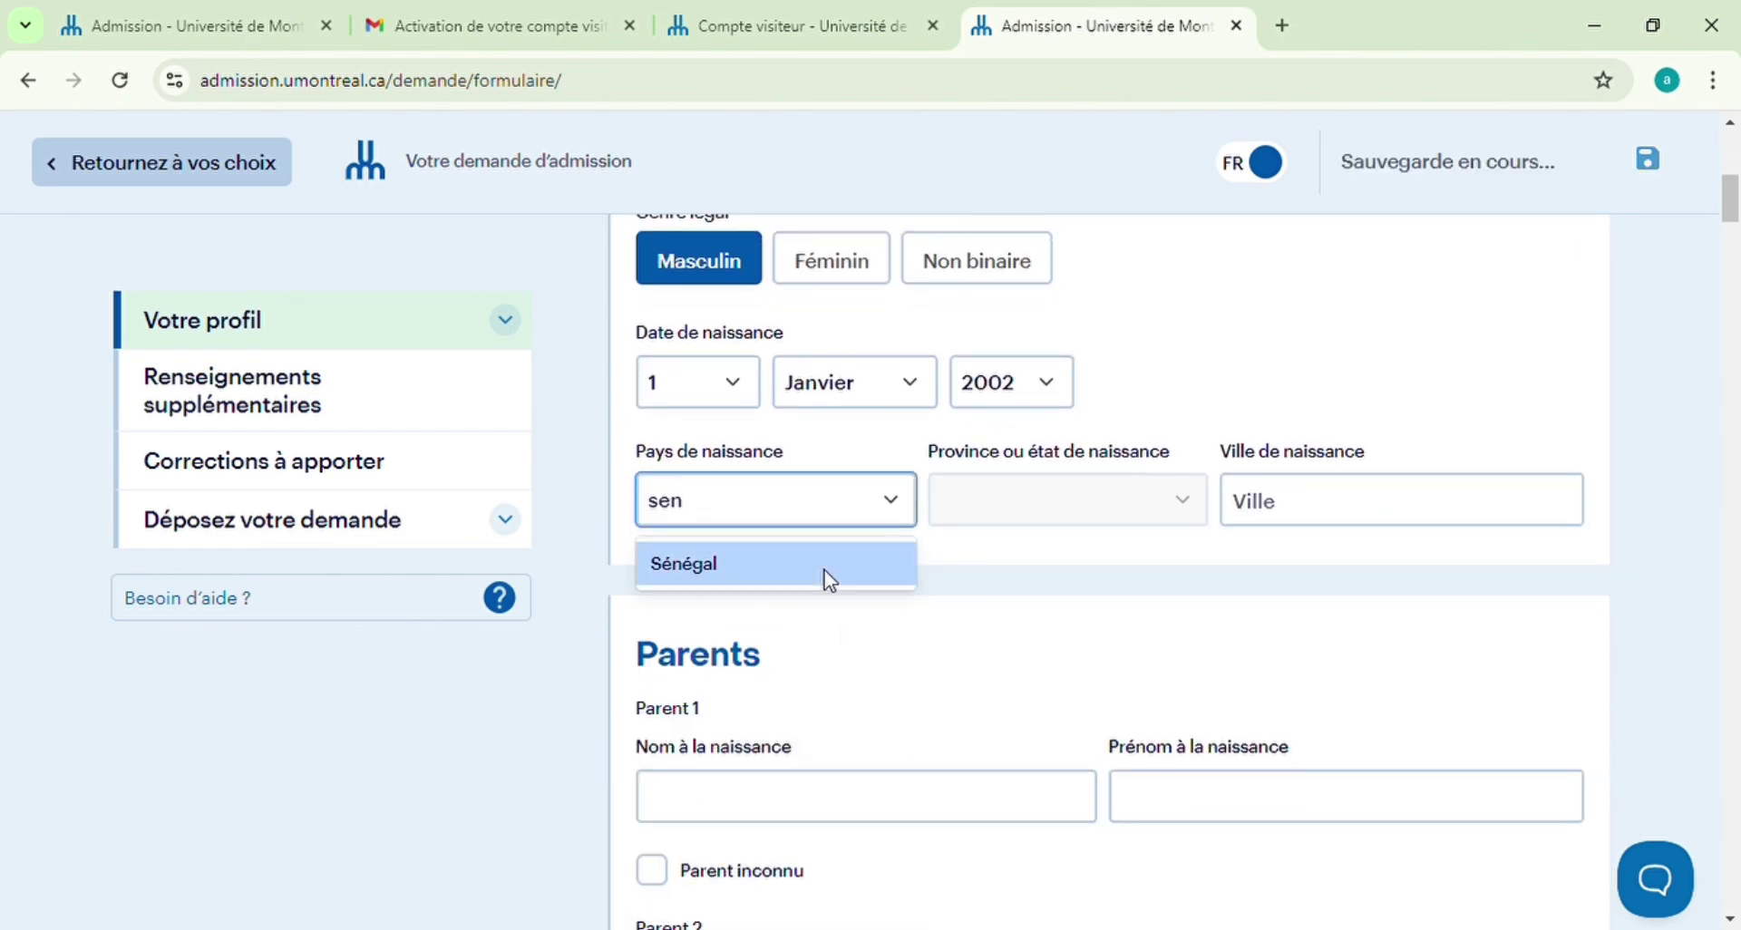
{"action": "left_click", "coordinate": [824, 571]}
{"action": "left_click", "coordinate": [1364, 505]}
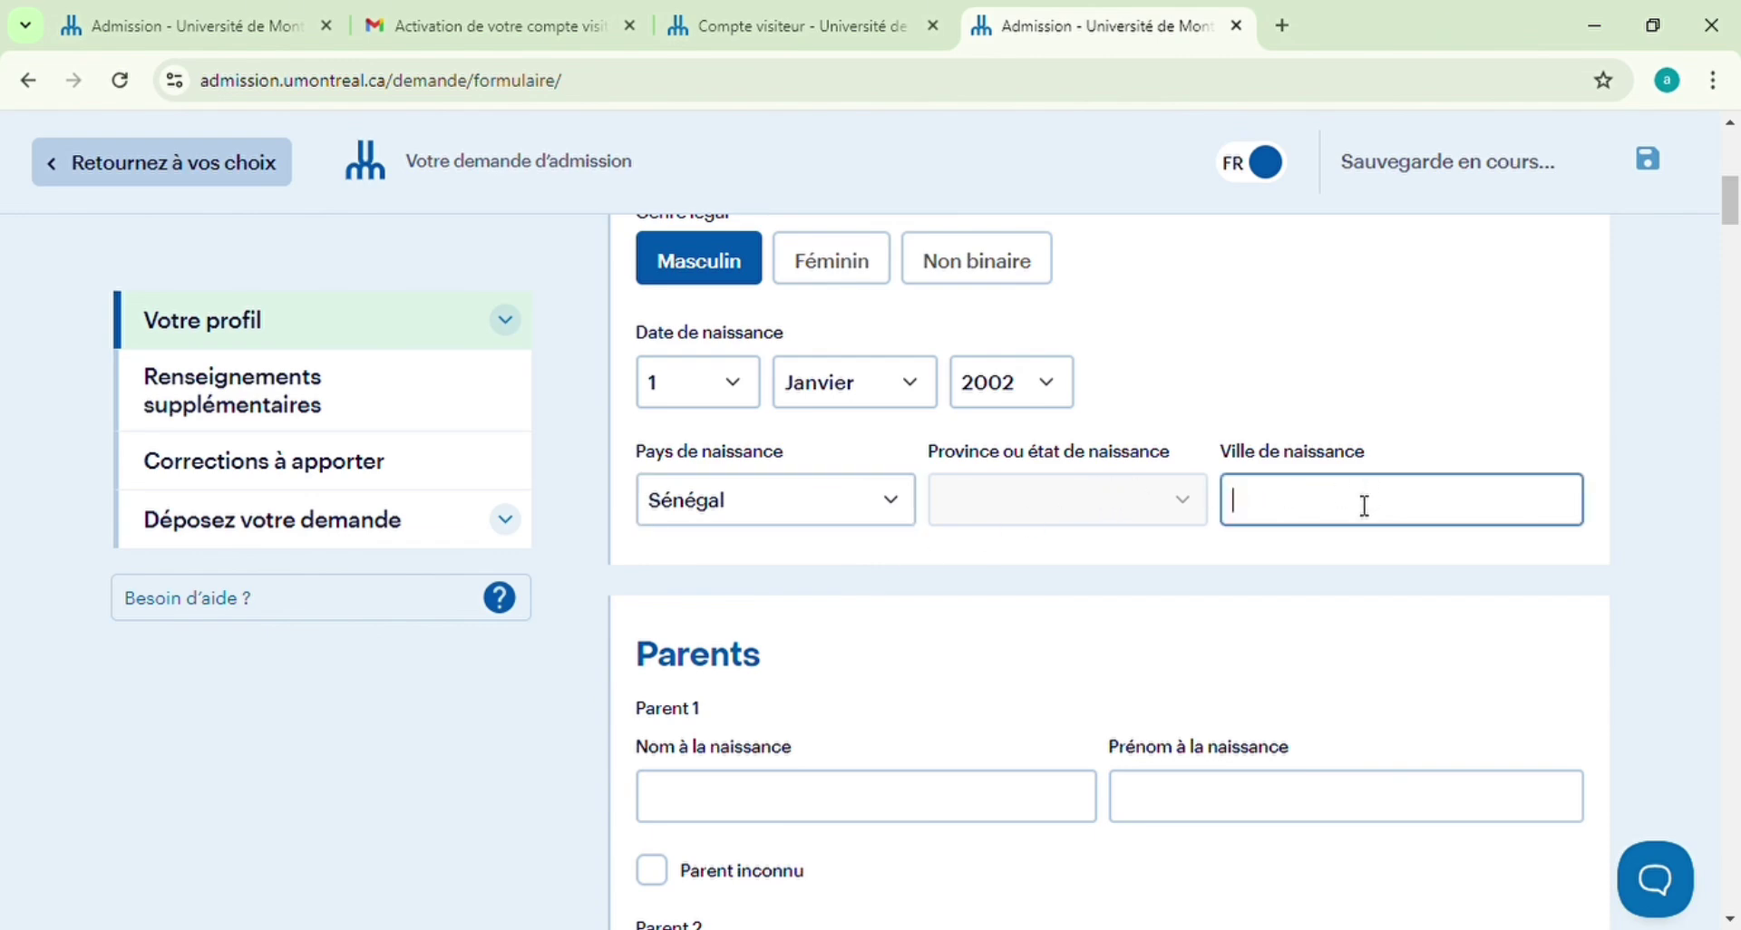
{"action": "type", "text": "Dakar"}
Enter the birth surname and first name of both parents
{"action": "scroll", "coordinate": [1342, 529], "scroll_direction": "down", "scroll_amount": 1}
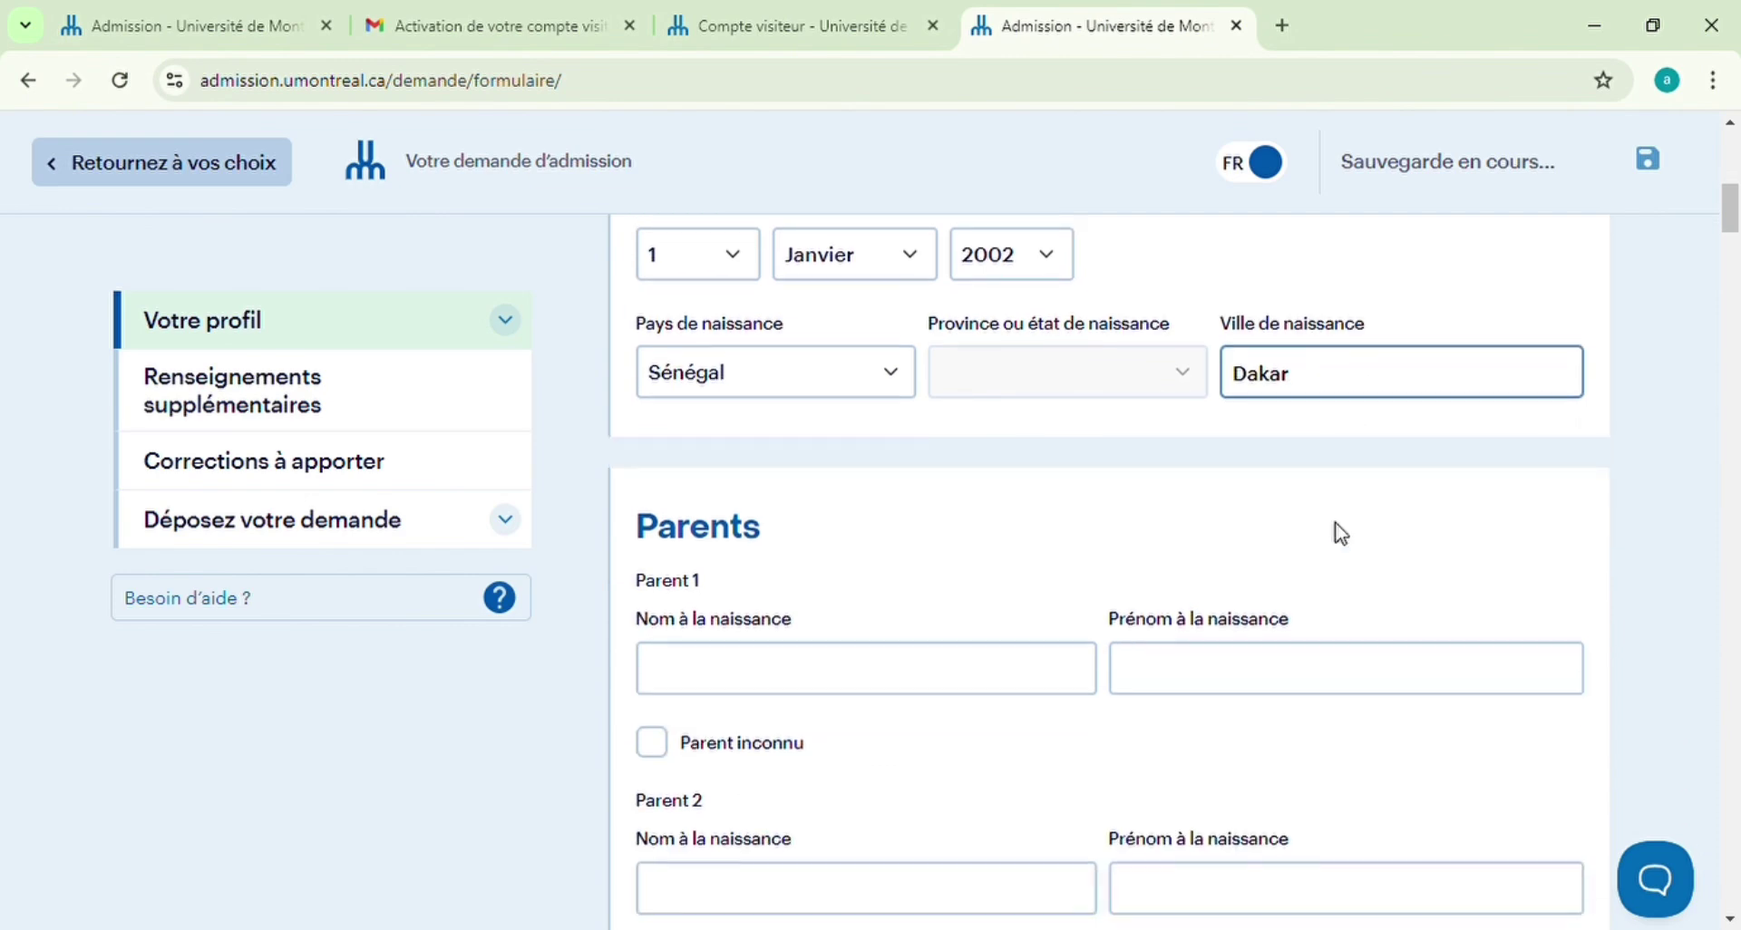
{"action": "left_click", "coordinate": [679, 686]}
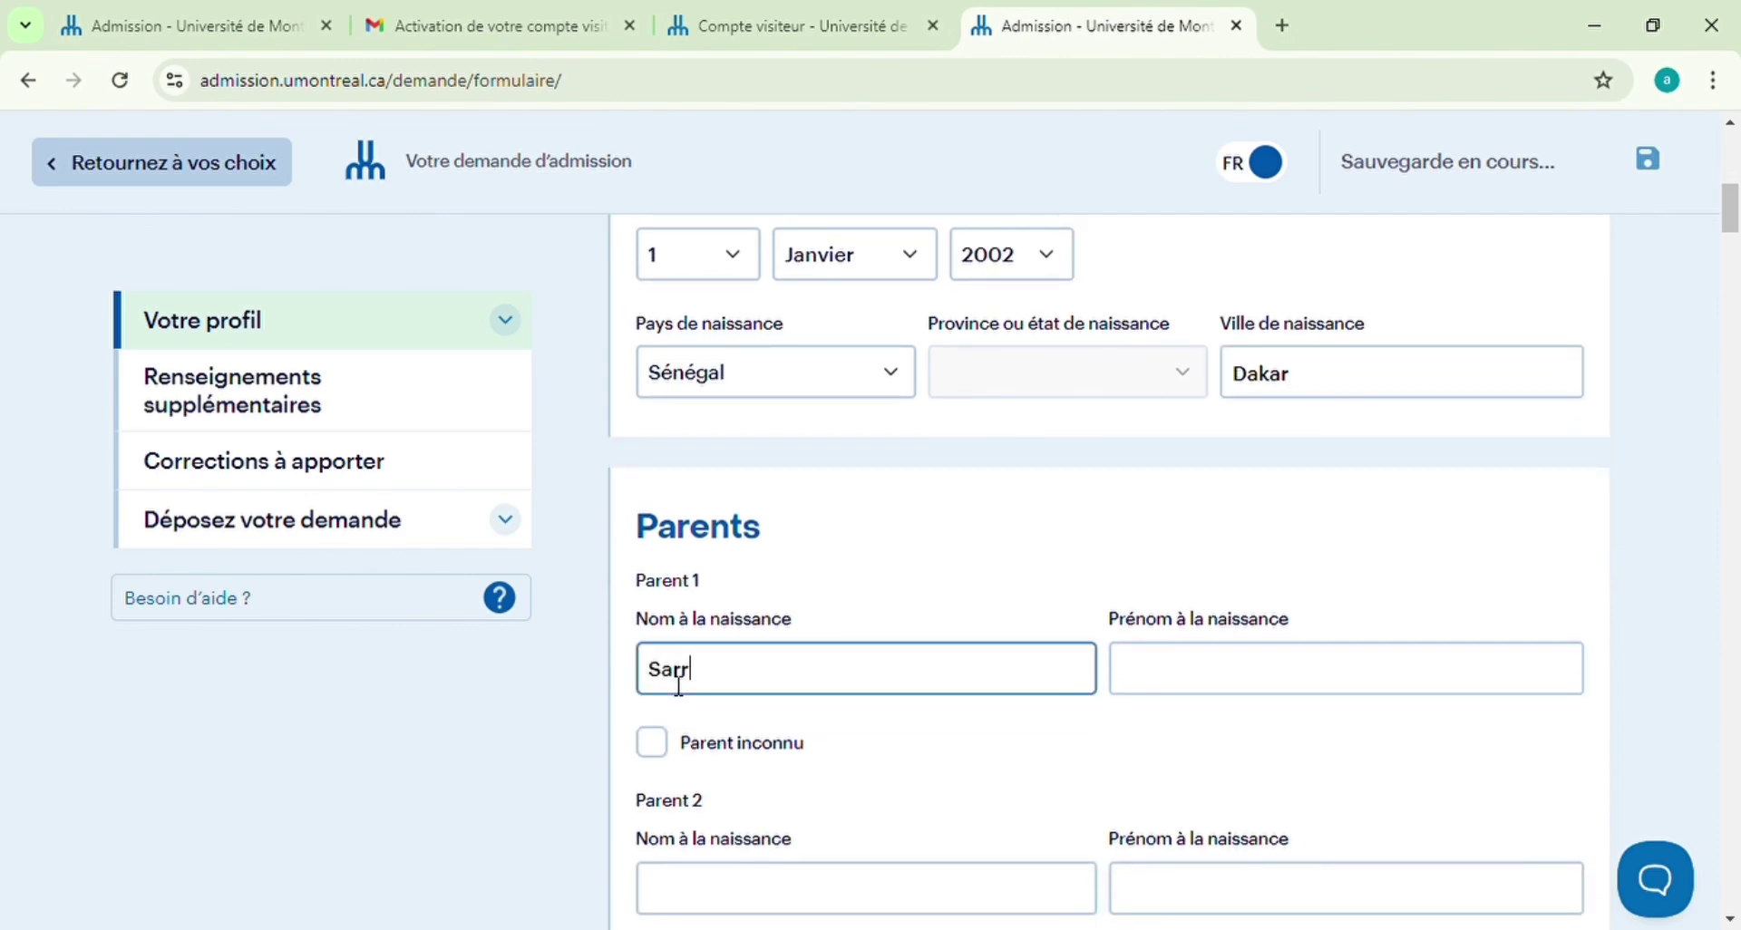
{"action": "left_click", "coordinate": [1169, 657]}
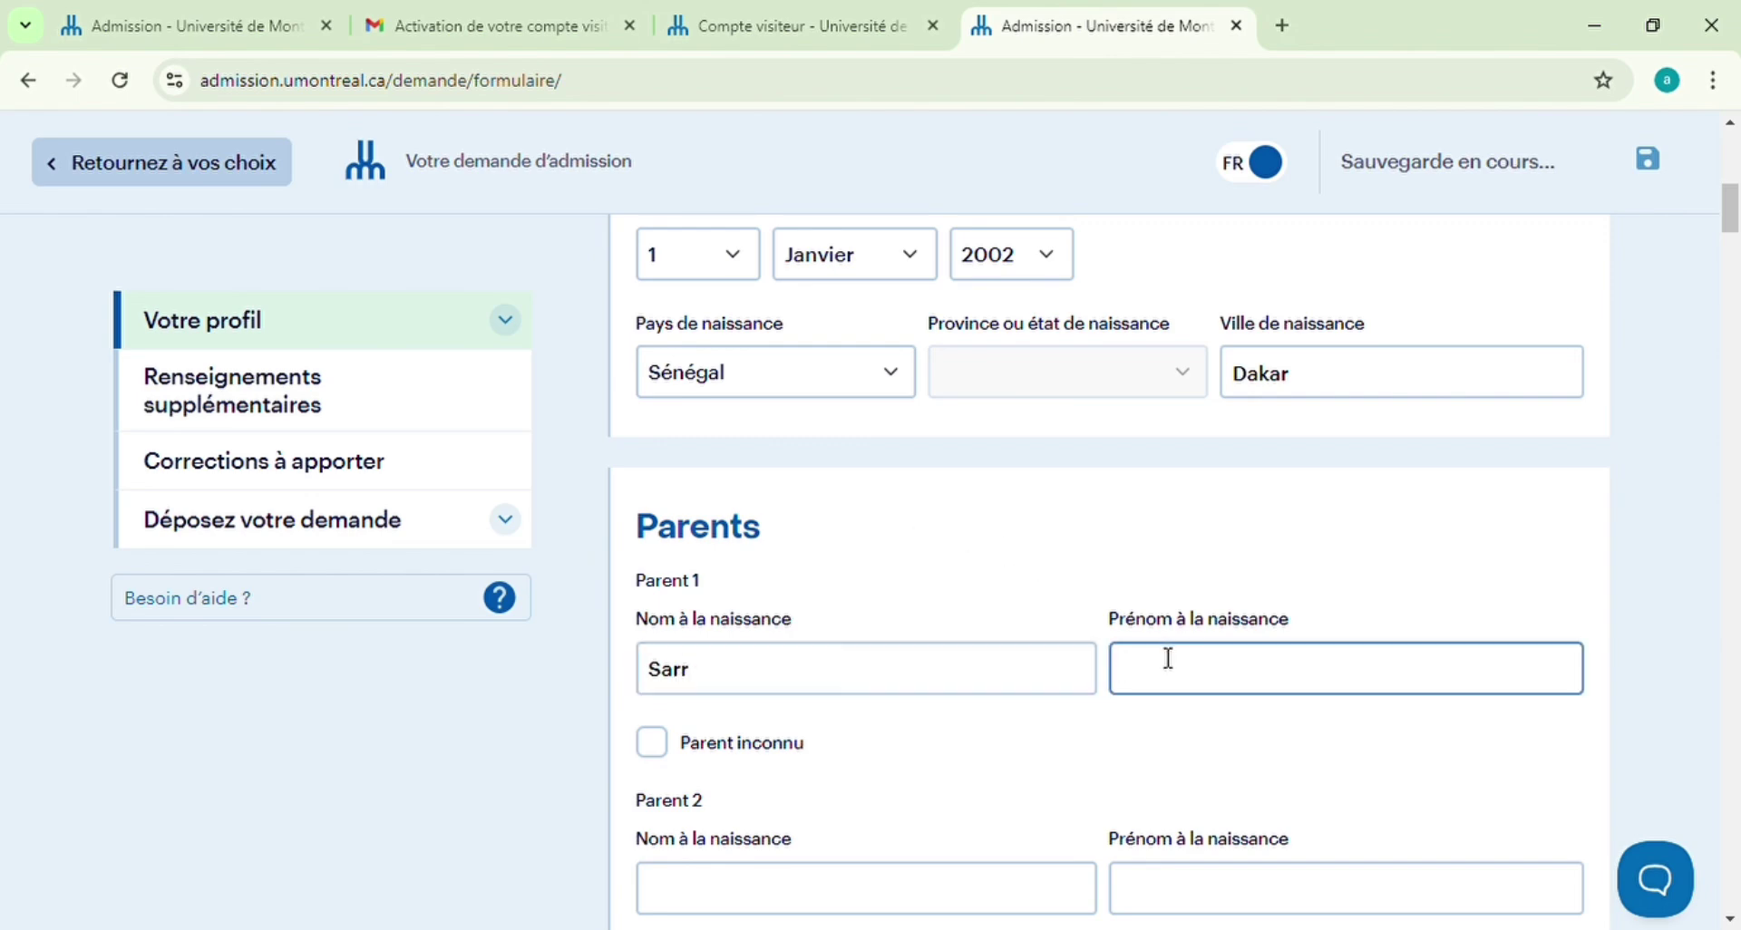
{"action": "type", "text": "Abel"}
{"action": "scroll", "coordinate": [781, 683], "scroll_direction": "down", "scroll_amount": 1}
{"action": "left_click", "coordinate": [706, 760]}
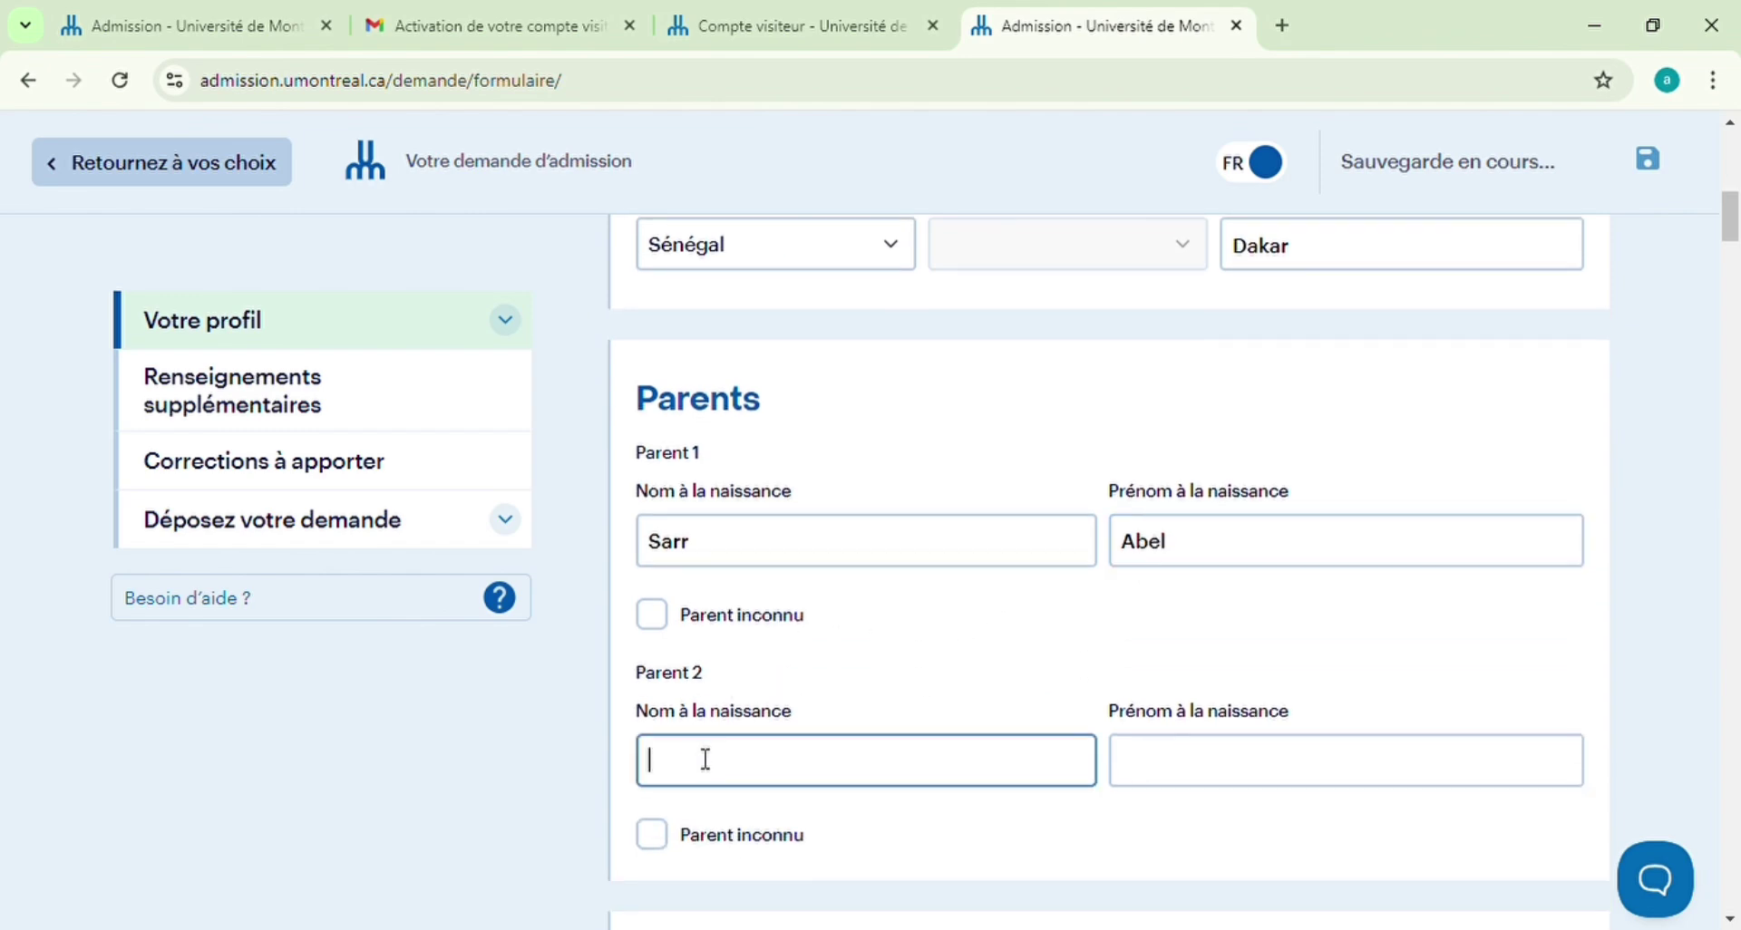
{"action": "type", "text": "Sa"}
{"action": "left_click", "coordinate": [1174, 774]}
{"action": "type", "text": "Abelle"}
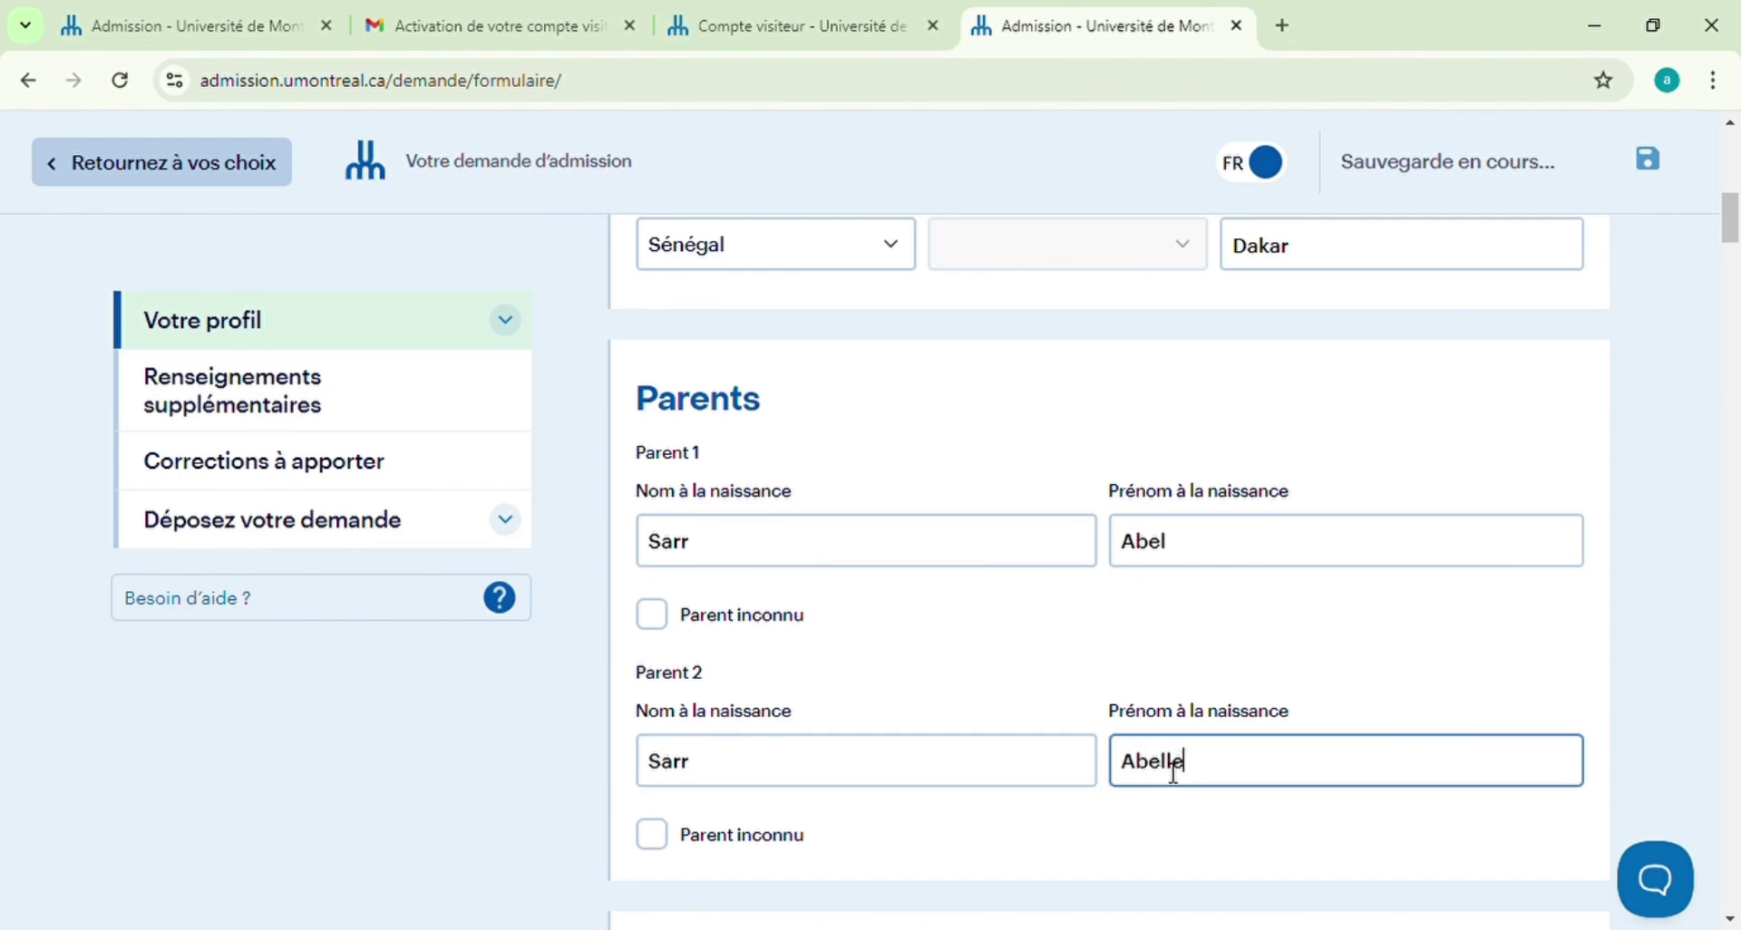
Opt in to promotional e-mails and enter the preferred phone number with Senegal's +221 code
{"action": "scroll", "coordinate": [1175, 773], "scroll_direction": "down", "scroll_amount": 4}
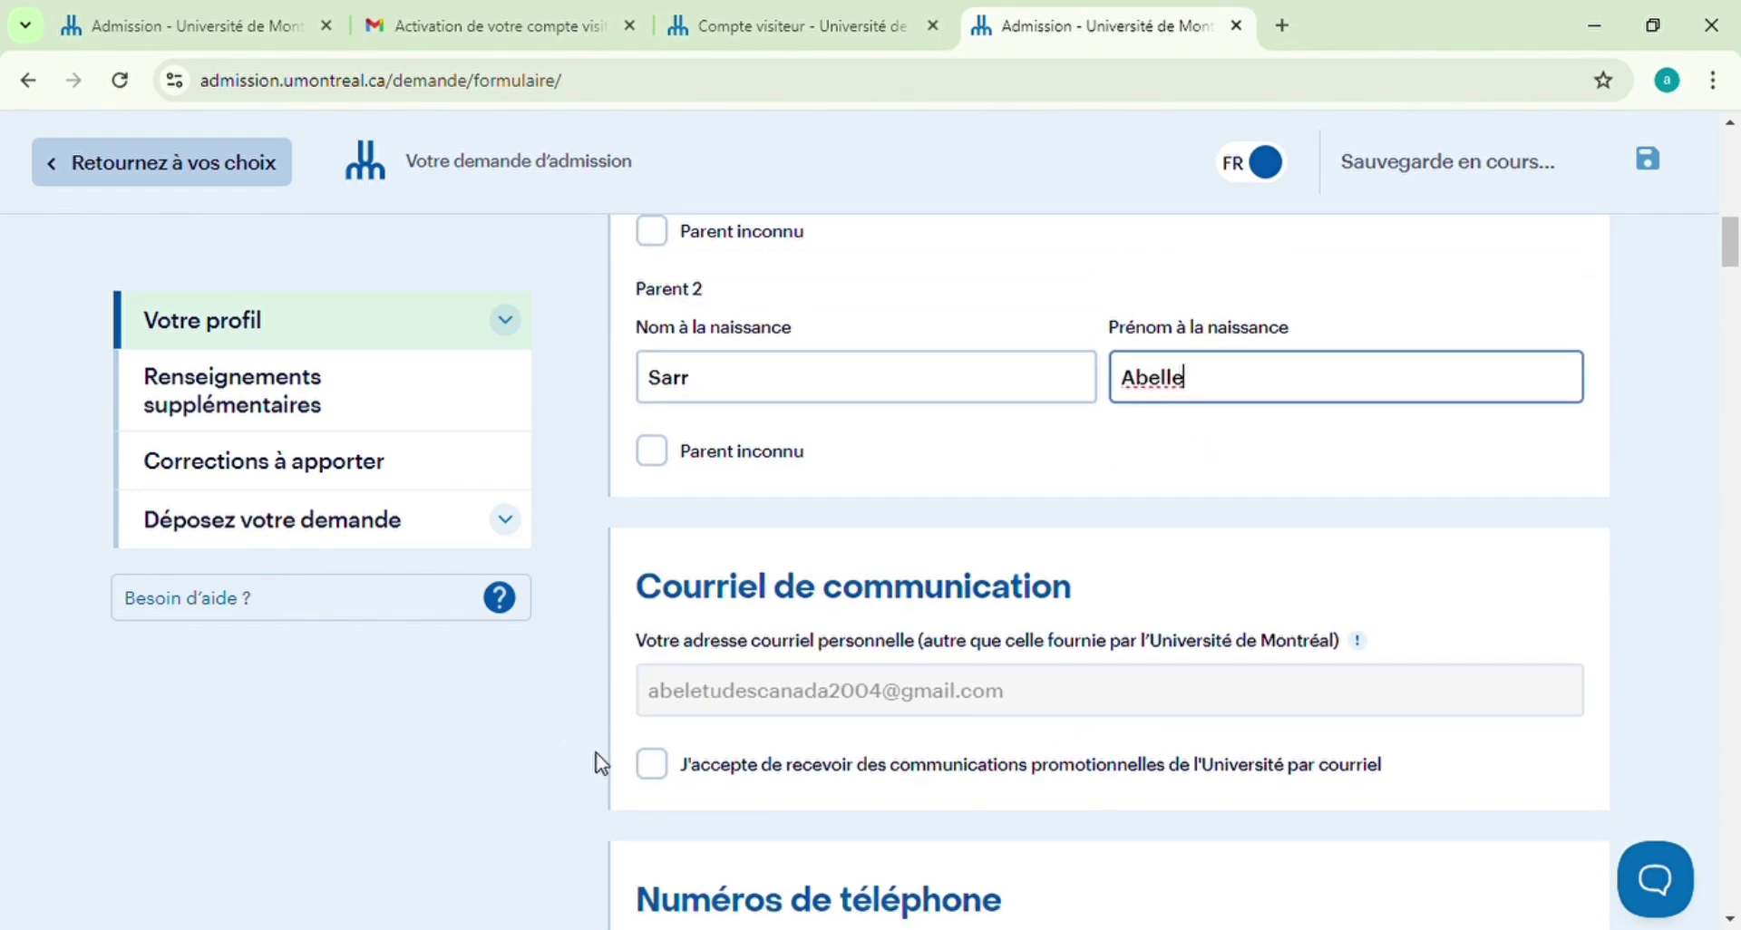
{"action": "left_click", "coordinate": [657, 764]}
{"action": "scroll", "coordinate": [773, 708], "scroll_direction": "down", "scroll_amount": 3}
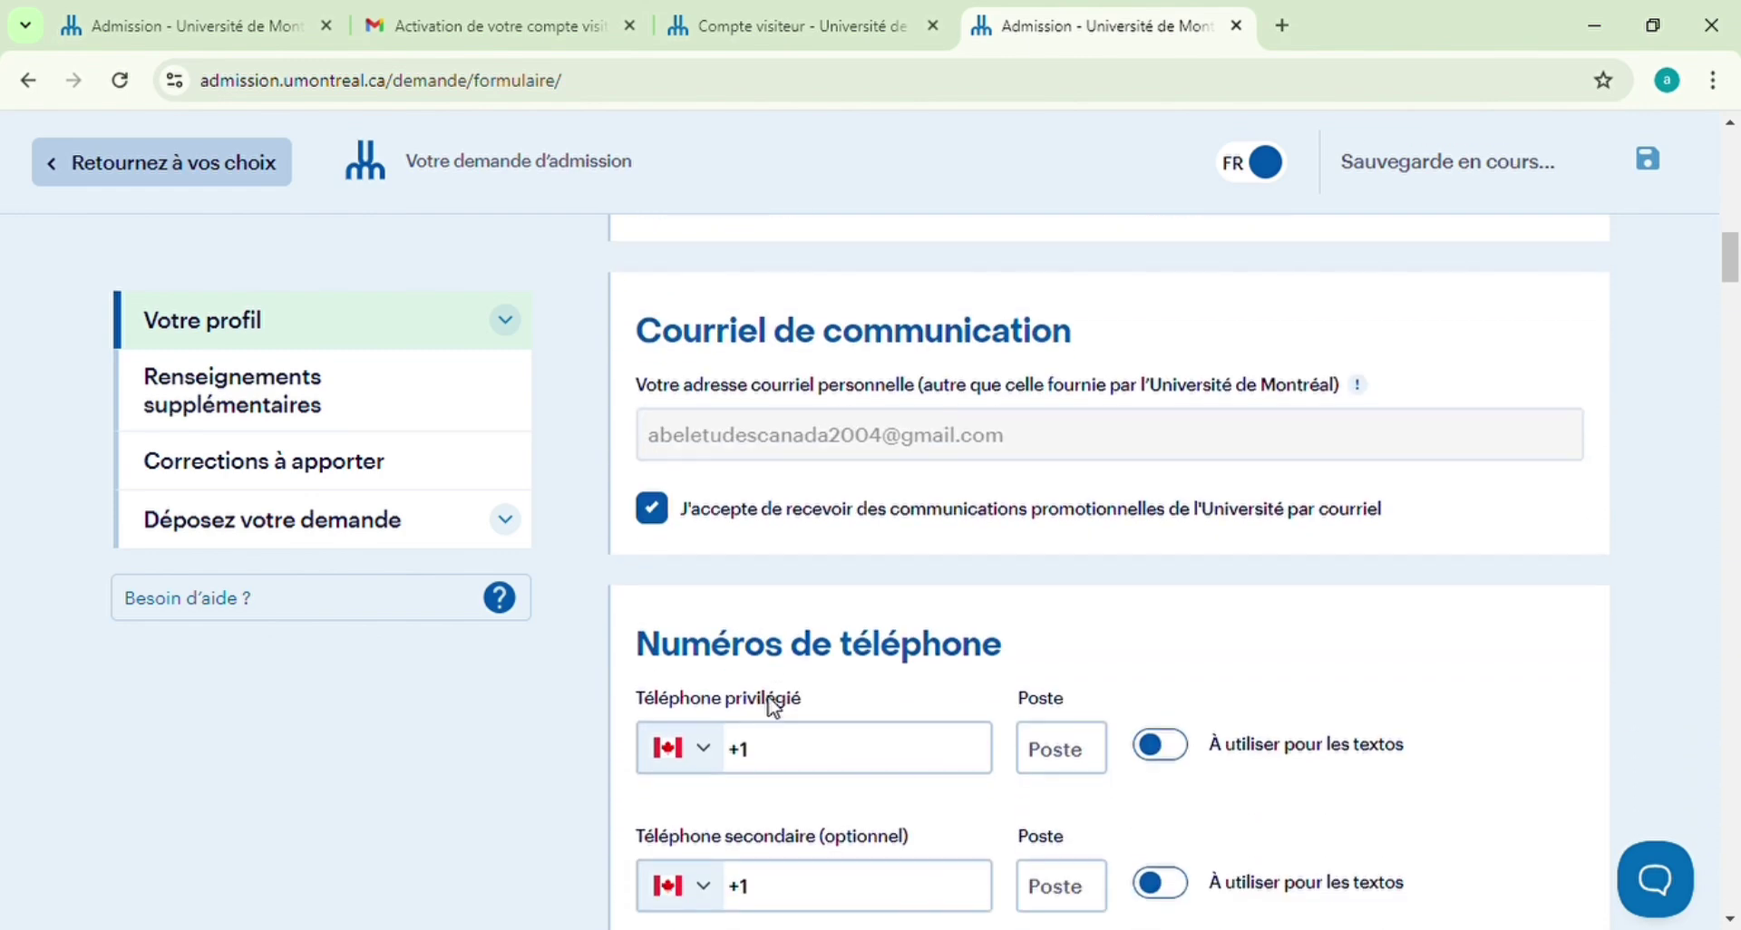
{"action": "left_click", "coordinate": [704, 760]}
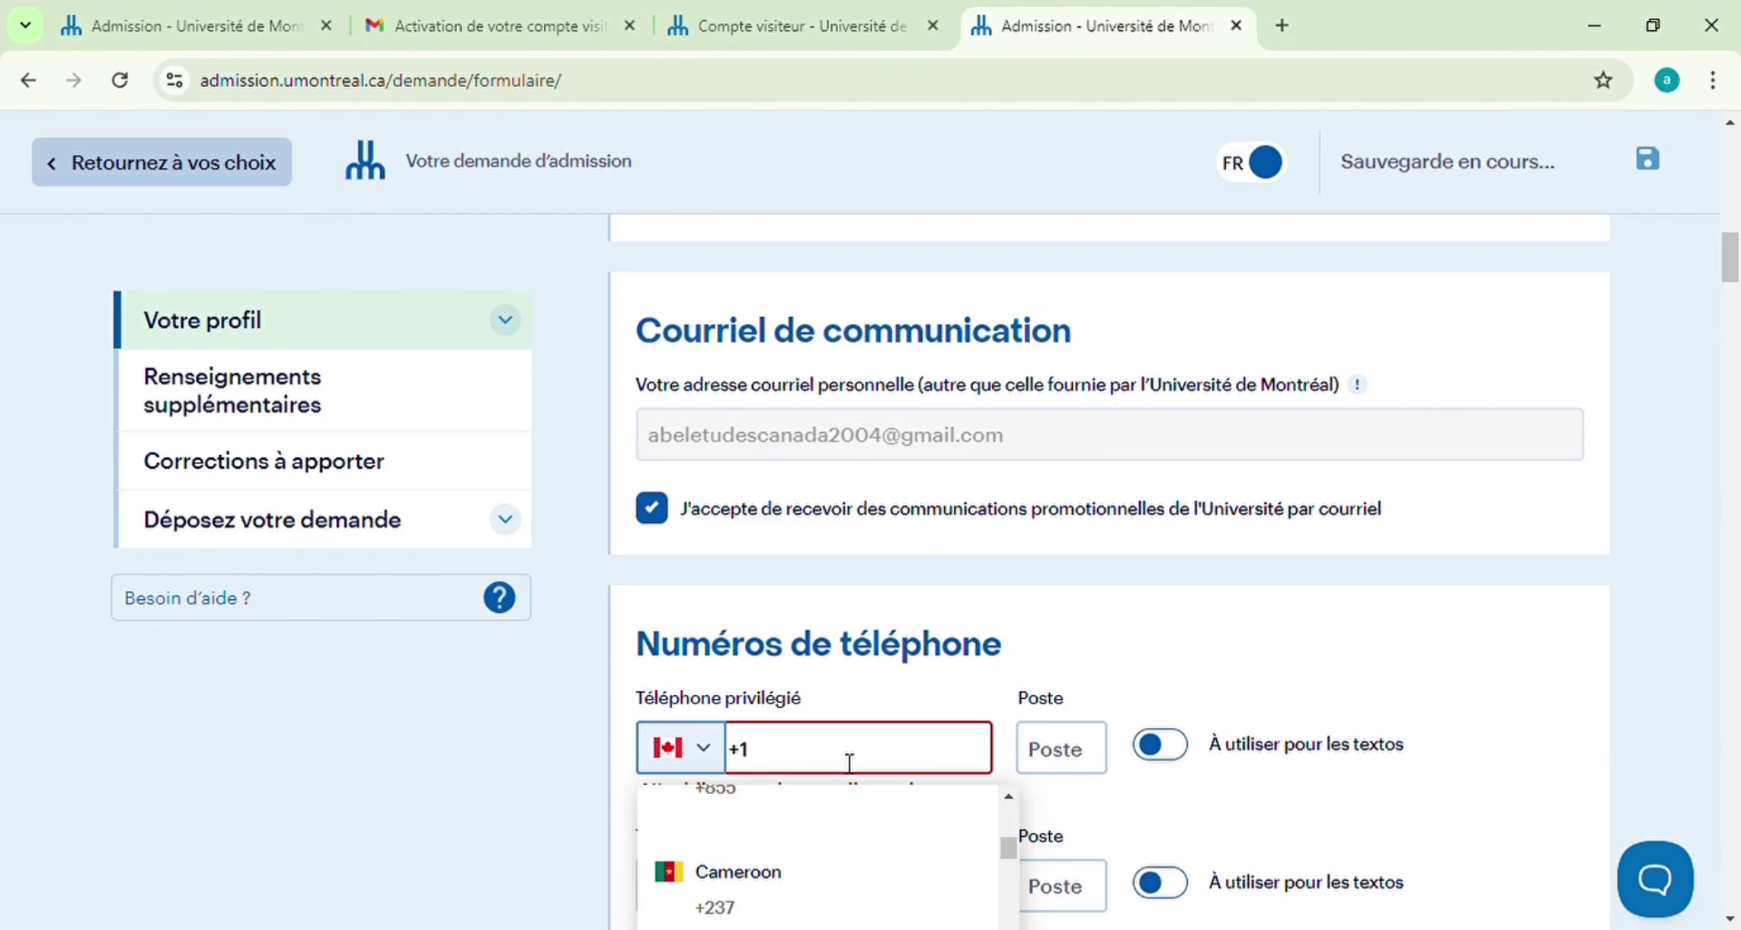
{"action": "type", "text": "se"}
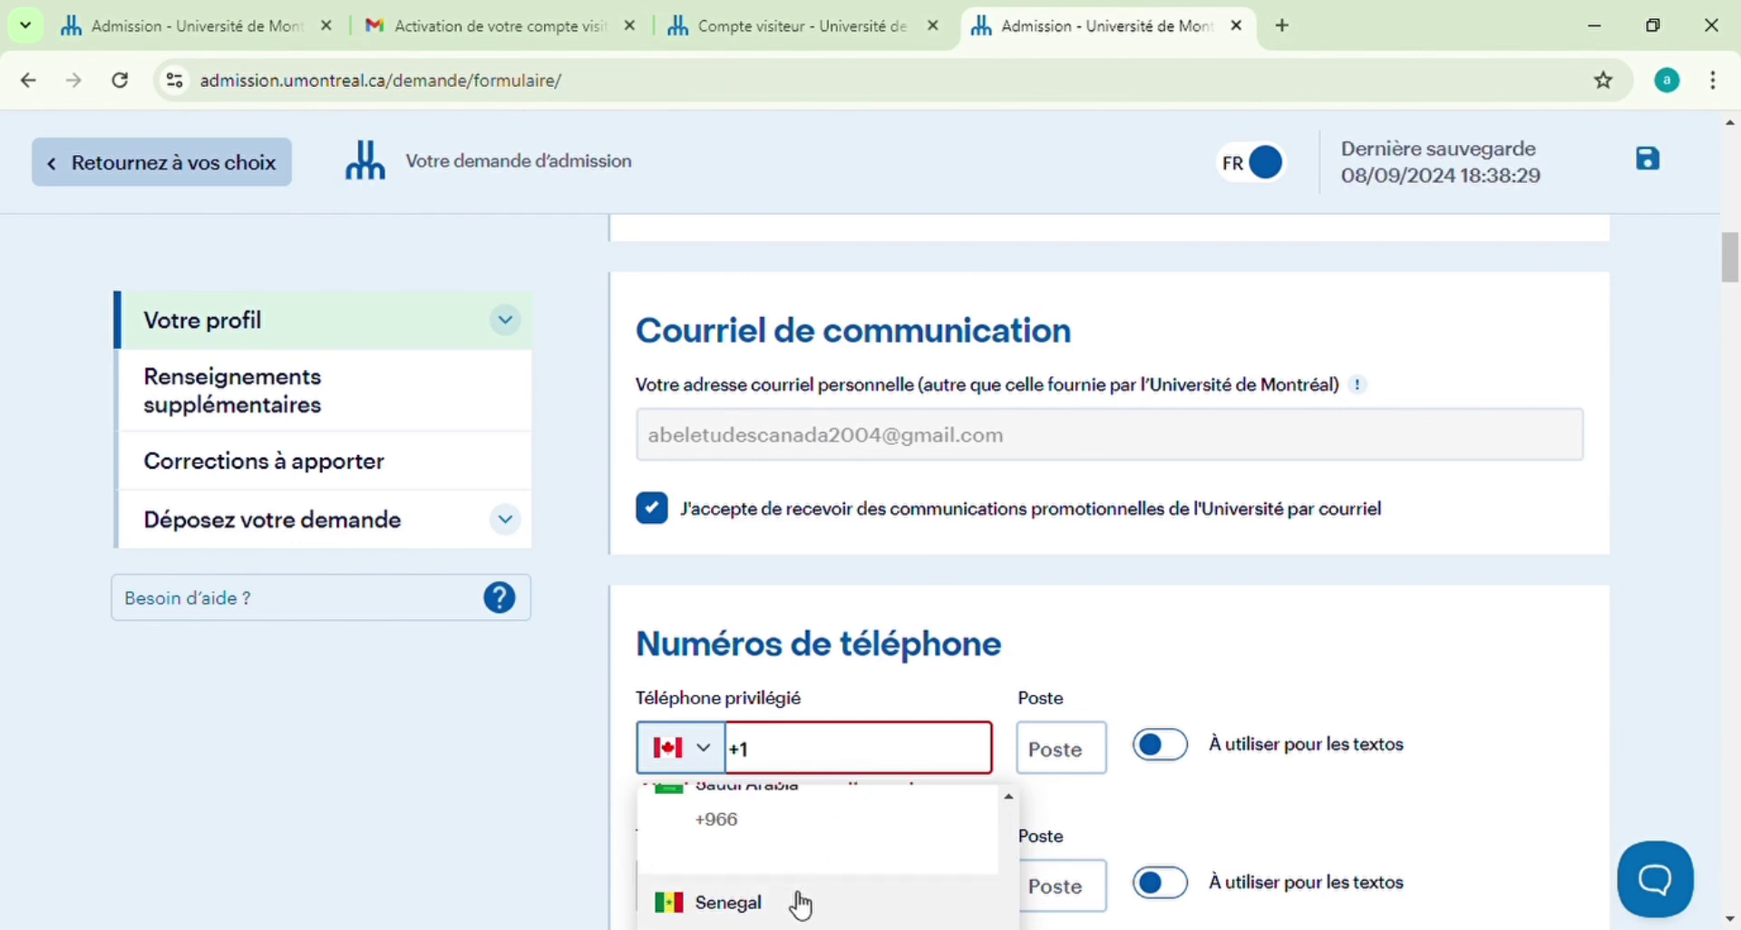
{"action": "left_click", "coordinate": [800, 893]}
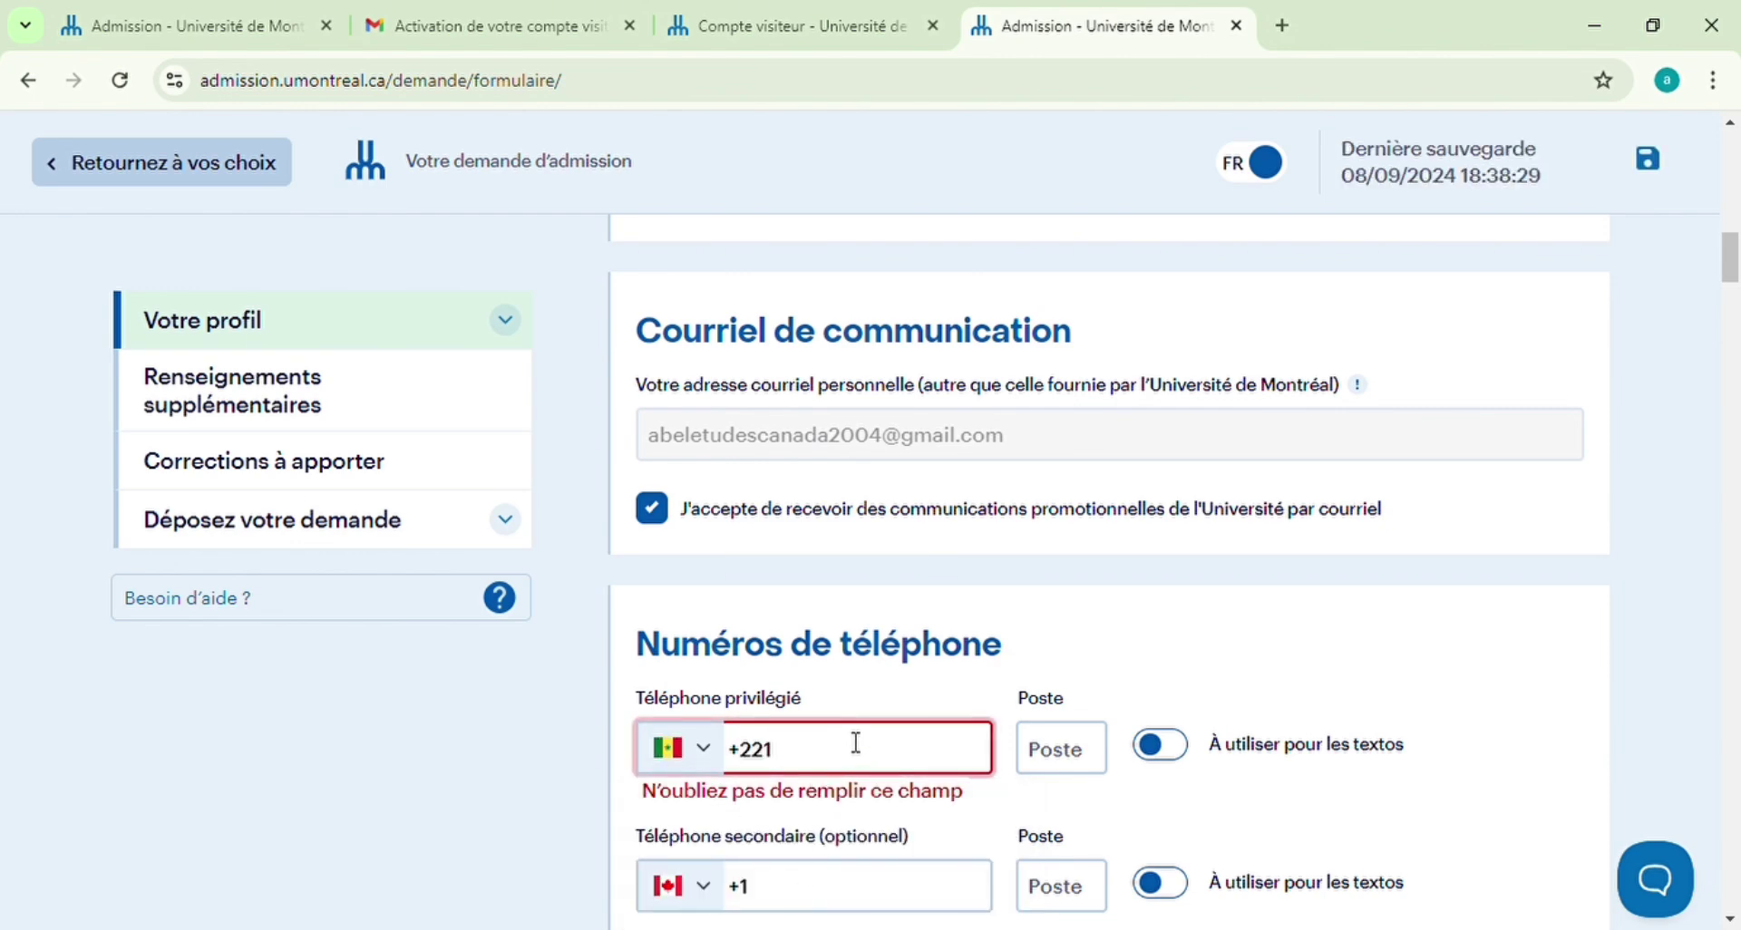
{"action": "type", "text": "776 6"}
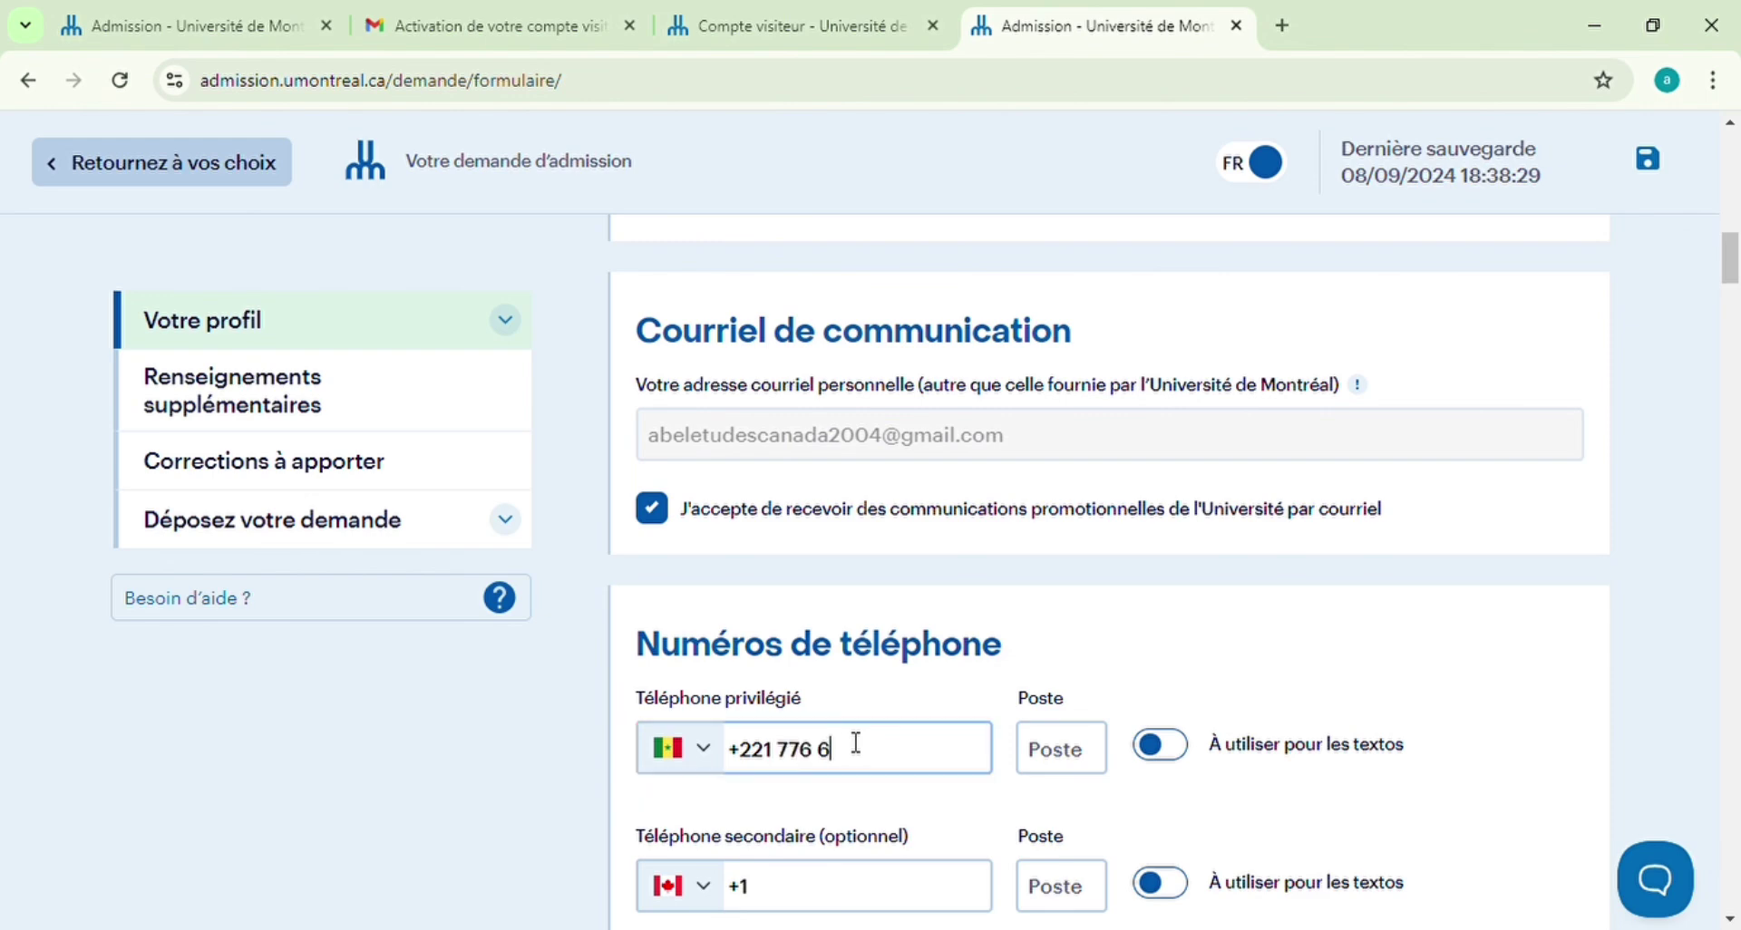
{"action": "type", "text": "415"}
{"action": "scroll", "coordinate": [856, 744], "scroll_direction": "down", "scroll_amount": 5}
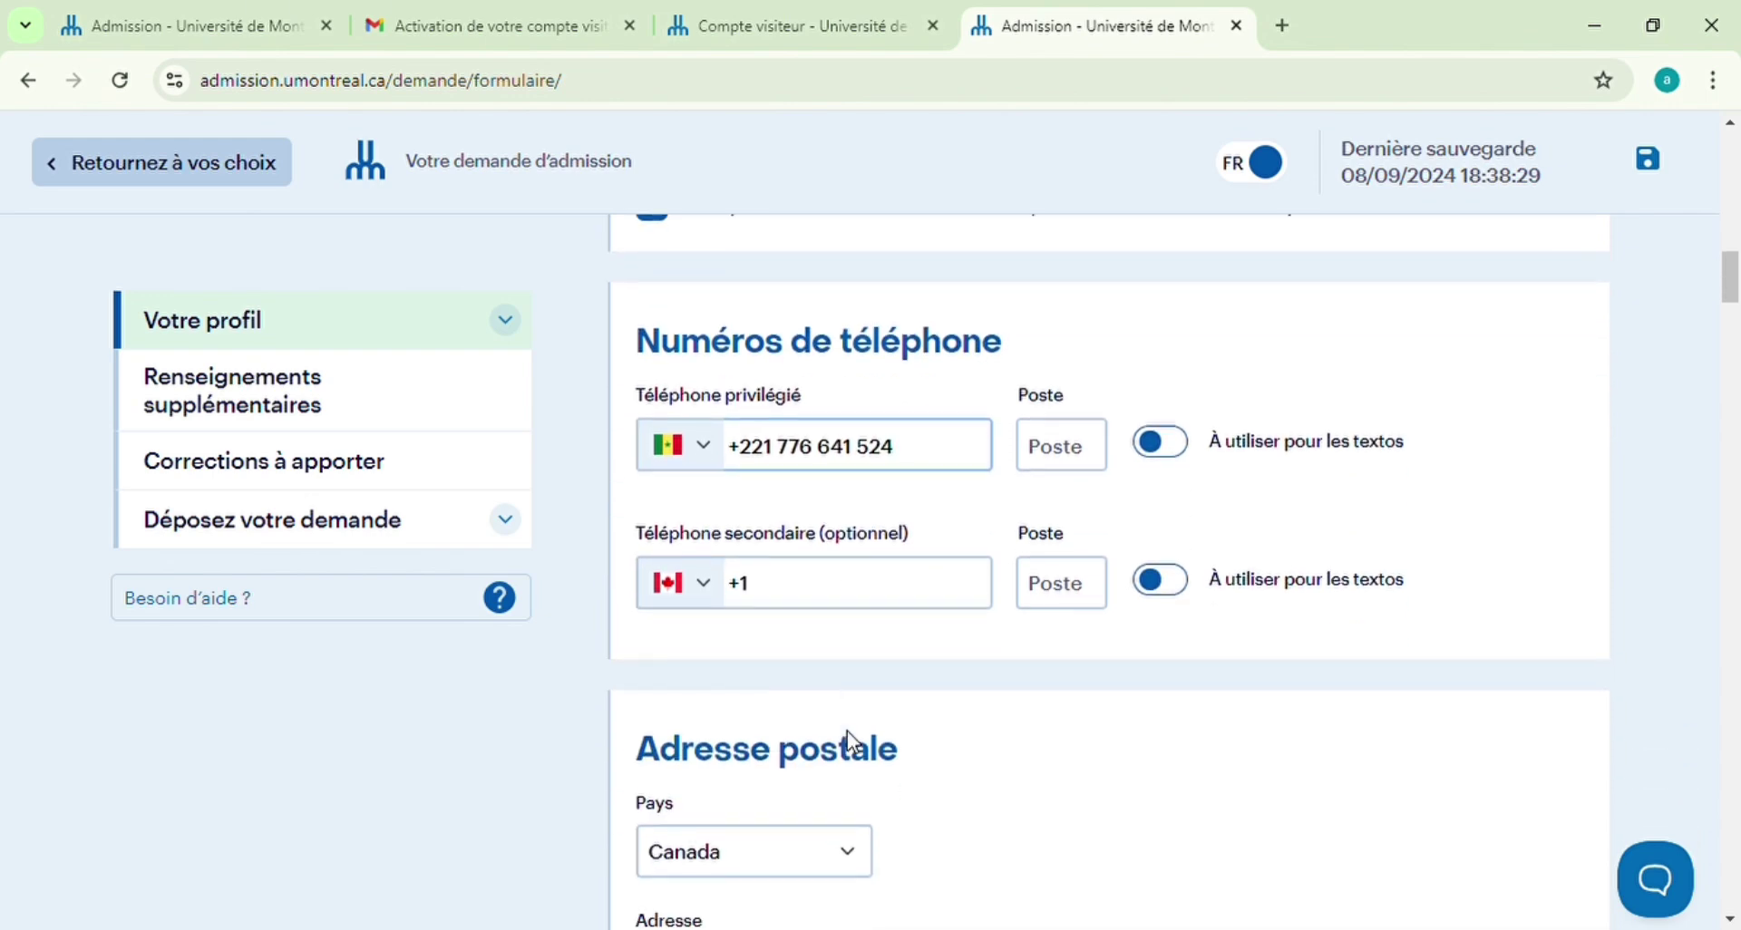
Choose Sénégal as the postal address country
{"action": "left_click", "coordinate": [853, 655]}
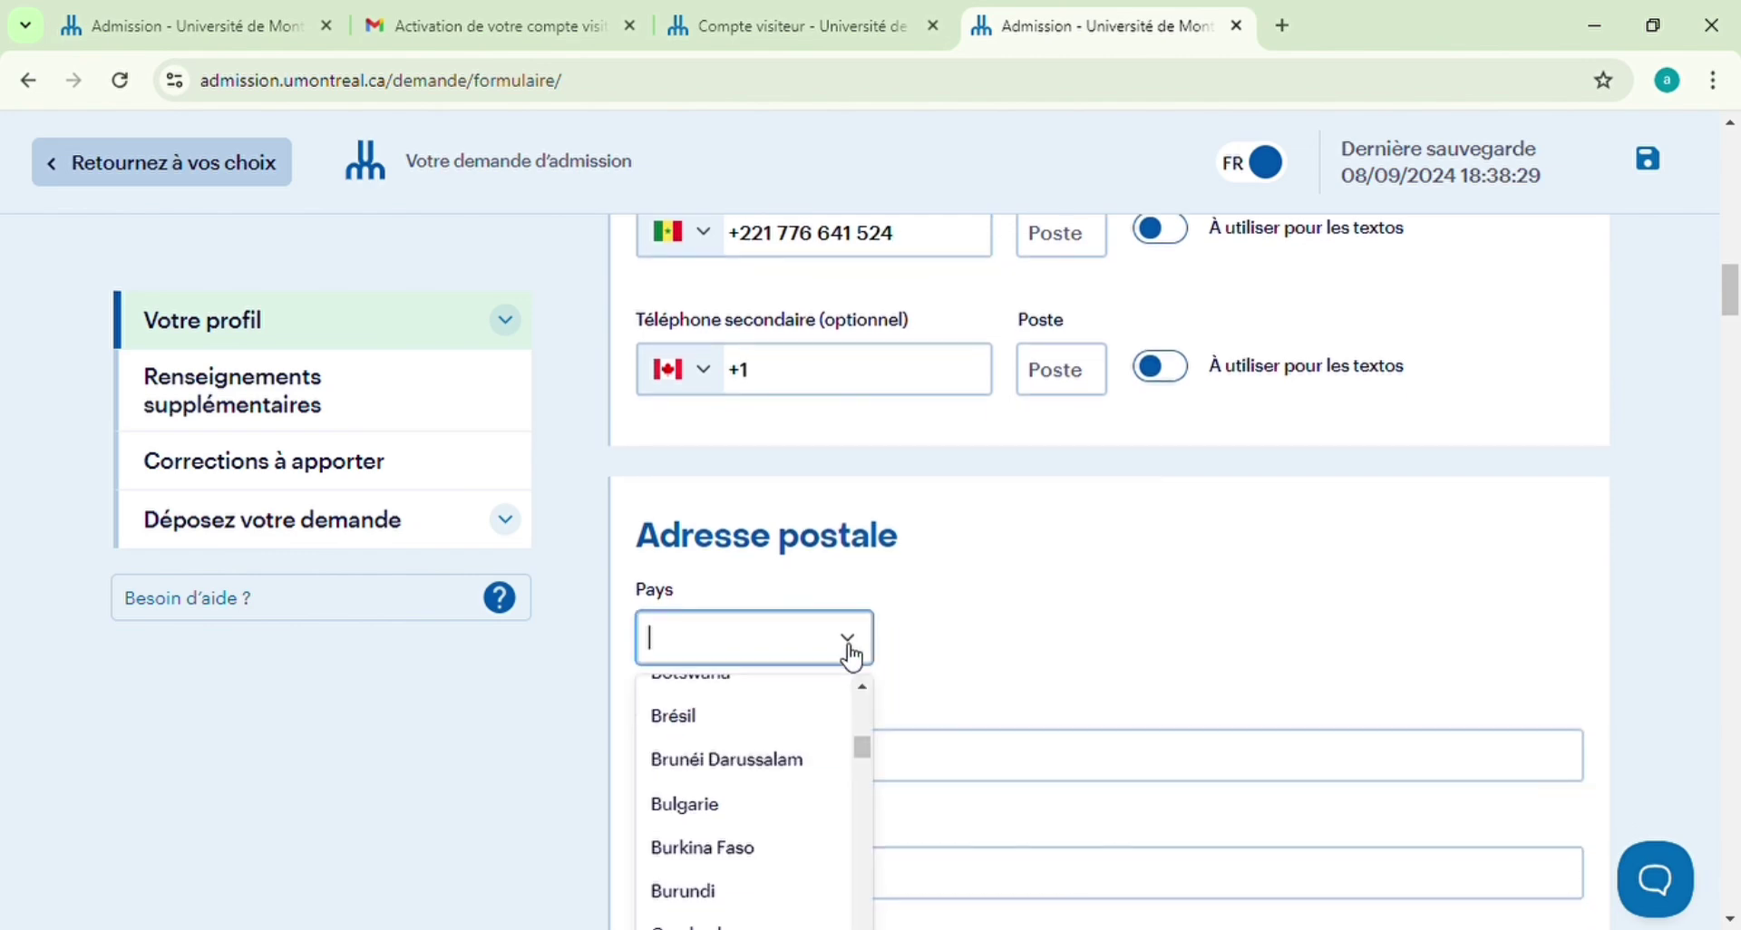
{"action": "scroll", "coordinate": [844, 651], "scroll_direction": "down", "scroll_amount": 1}
{"action": "type", "text": "SE"}
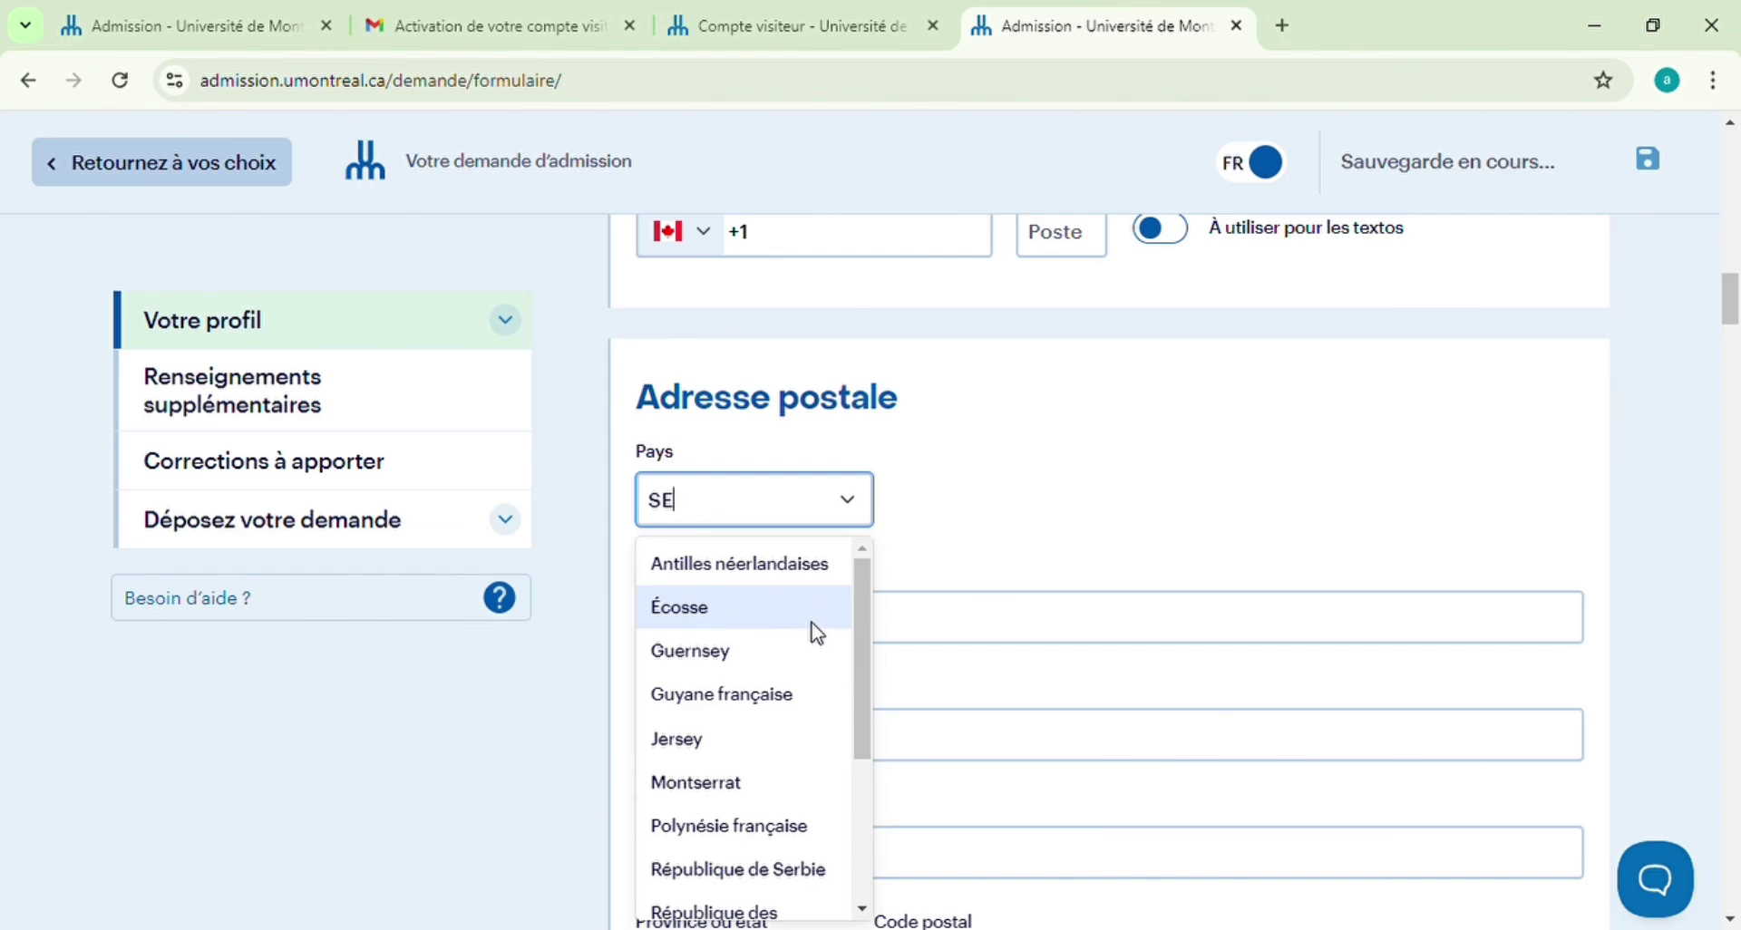
{"action": "type", "text": "N"}
{"action": "left_click", "coordinate": [782, 568]}
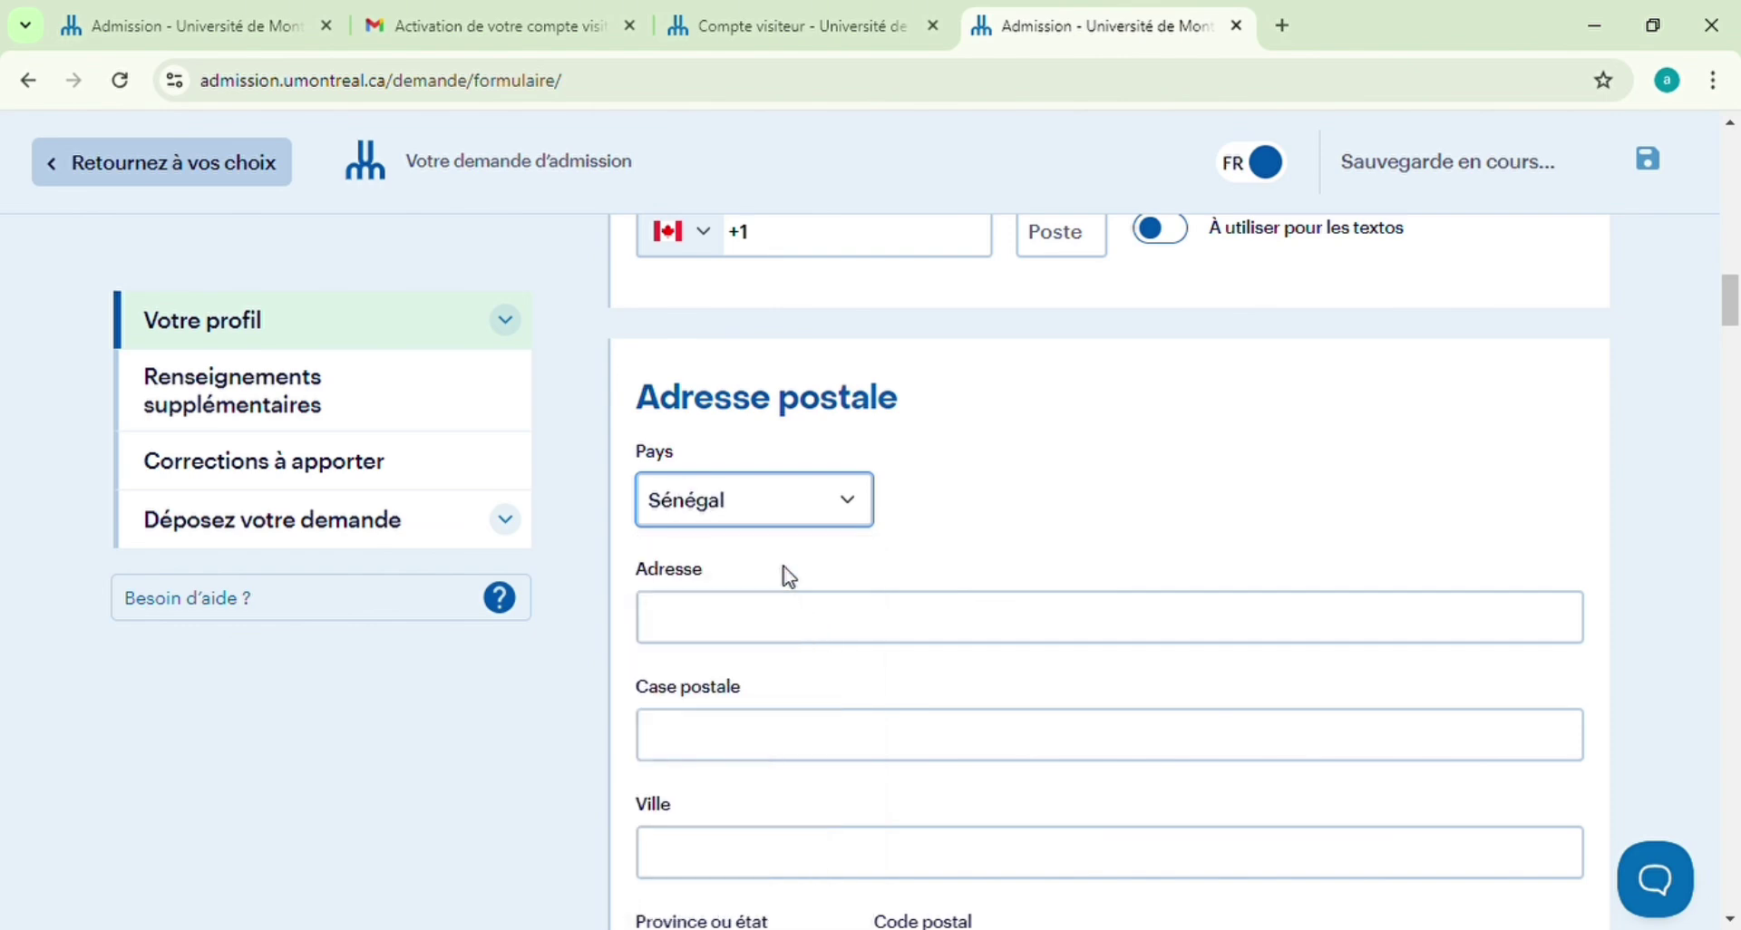
Enter the street address, accept the suggestion that fills the city, and reach the postal code field
{"action": "left_click", "coordinate": [1082, 632]}
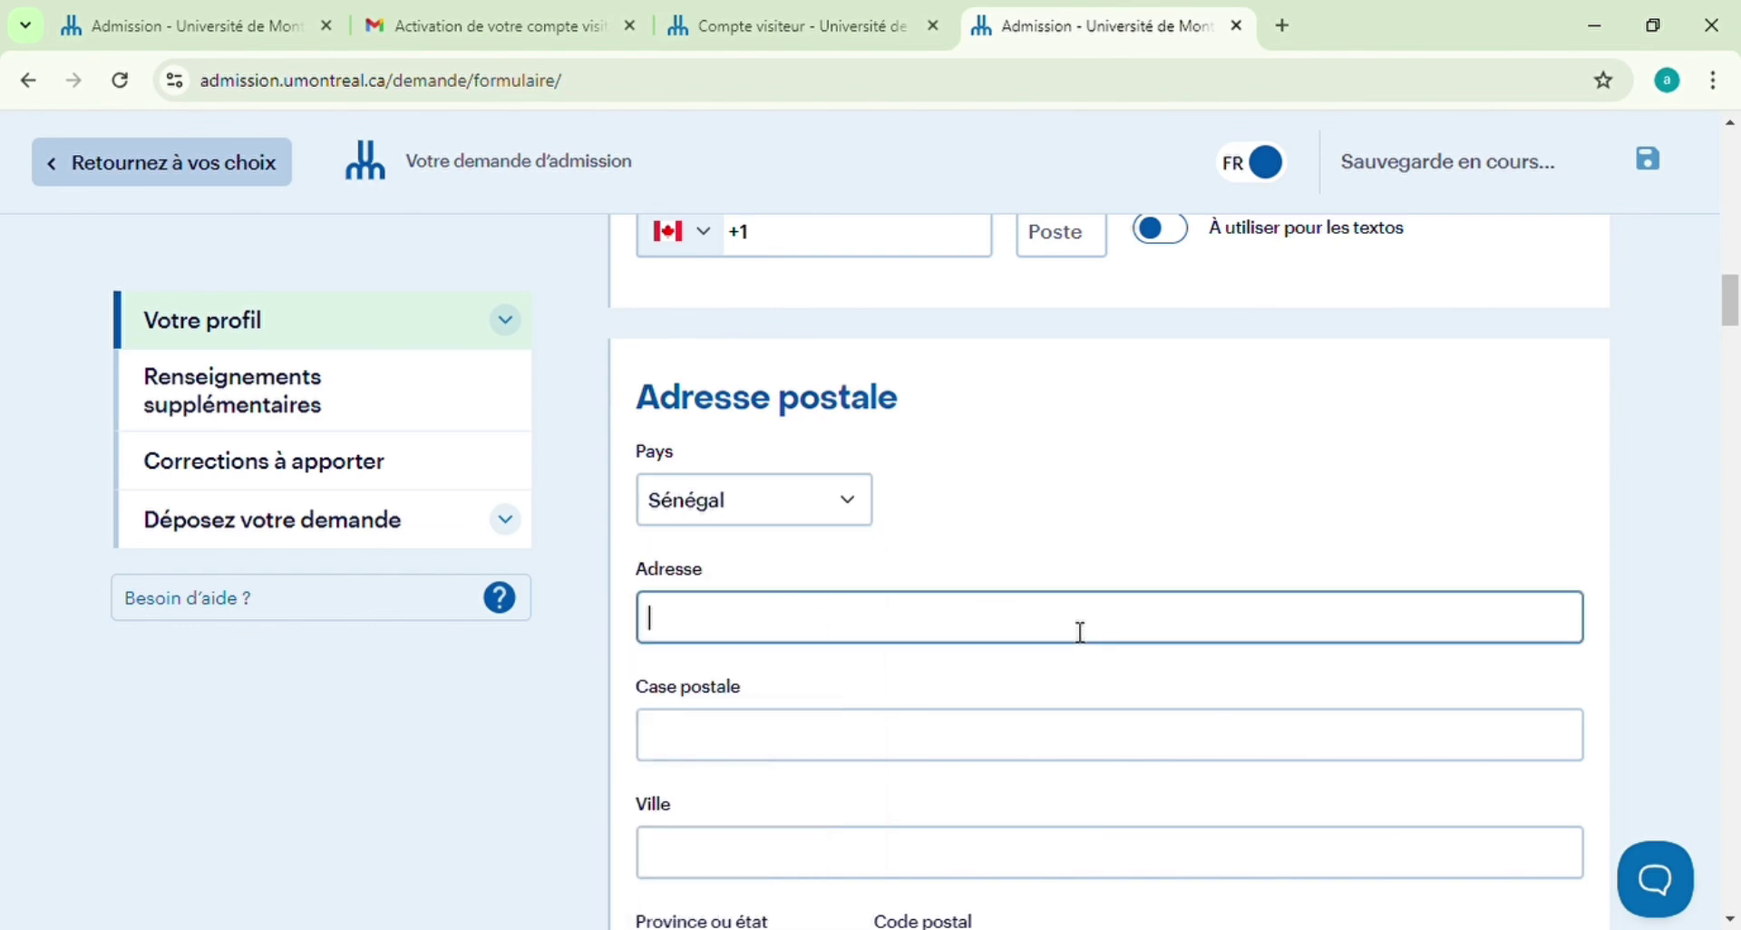
{"action": "type", "text": "dakar"}
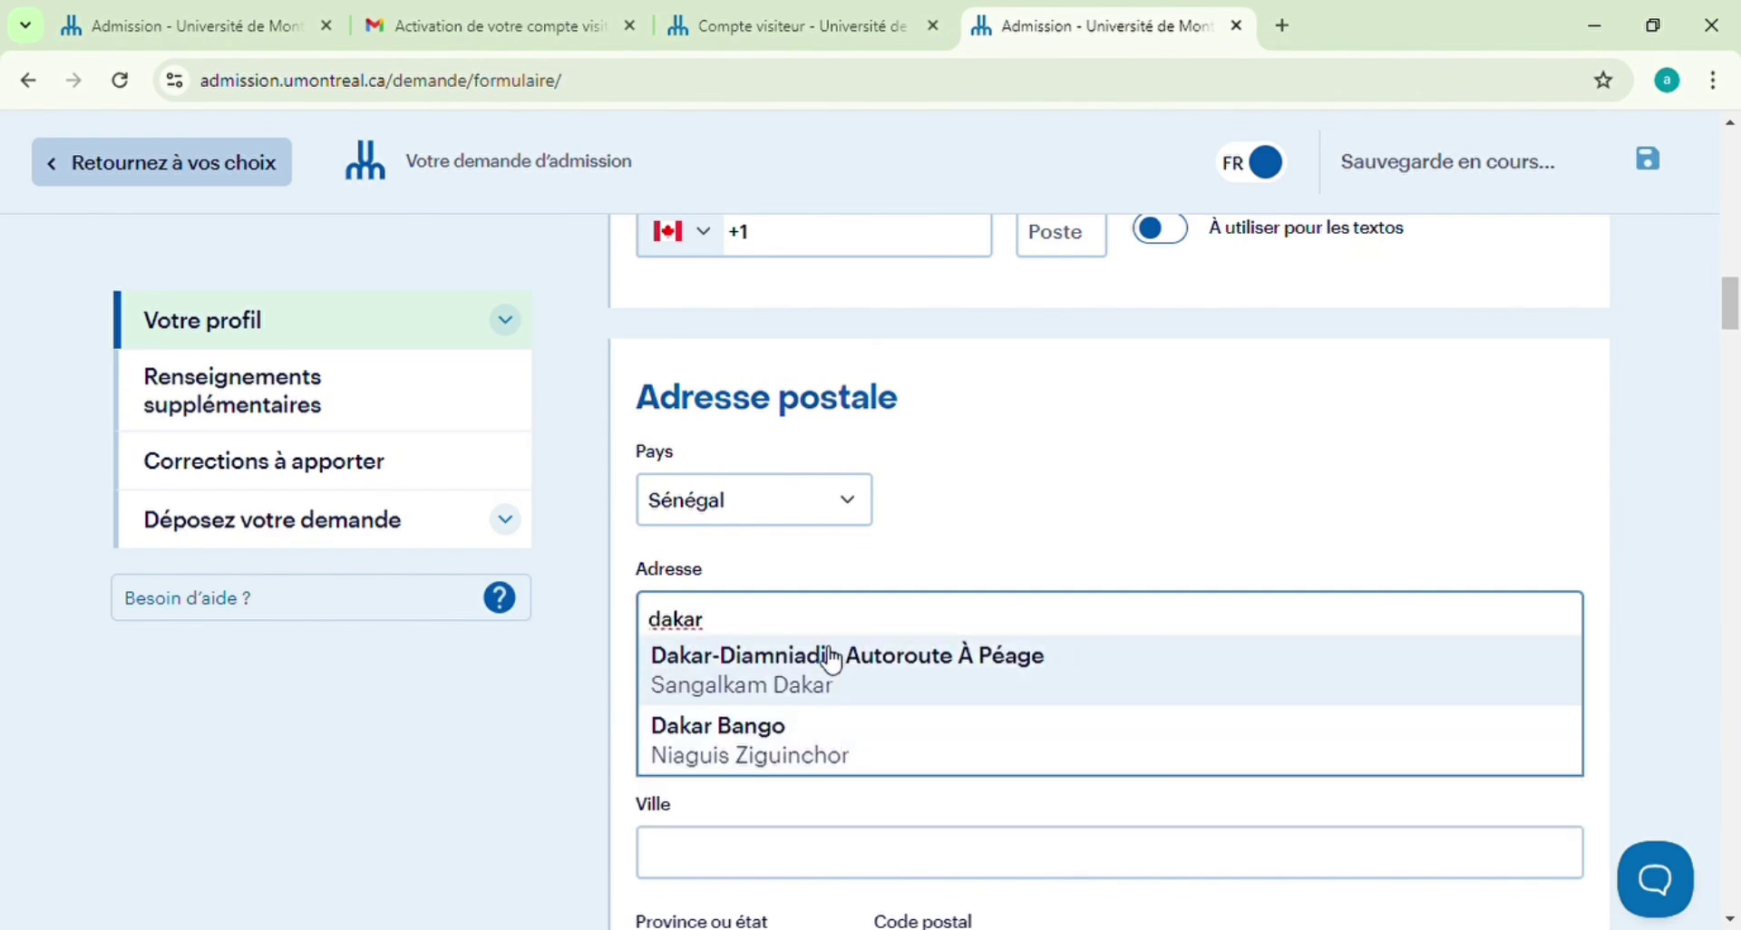
{"action": "left_click", "coordinate": [775, 755]}
{"action": "scroll", "coordinate": [839, 775], "scroll_direction": "down", "scroll_amount": 3}
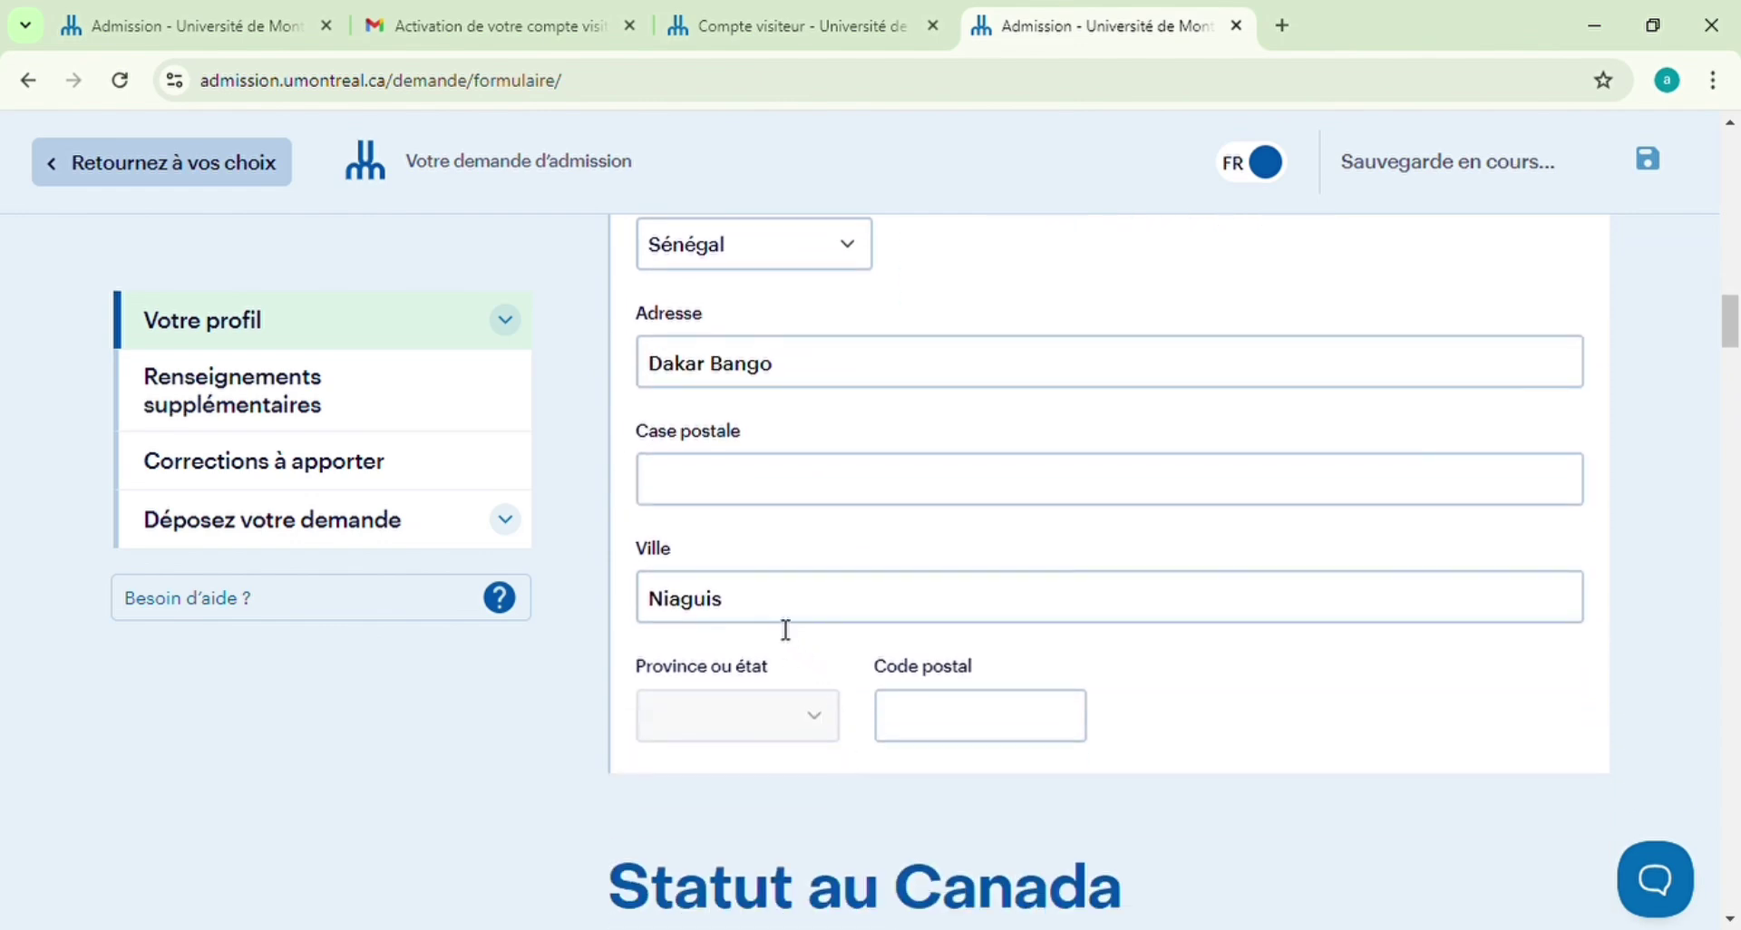
{"action": "left_click", "coordinate": [943, 719]}
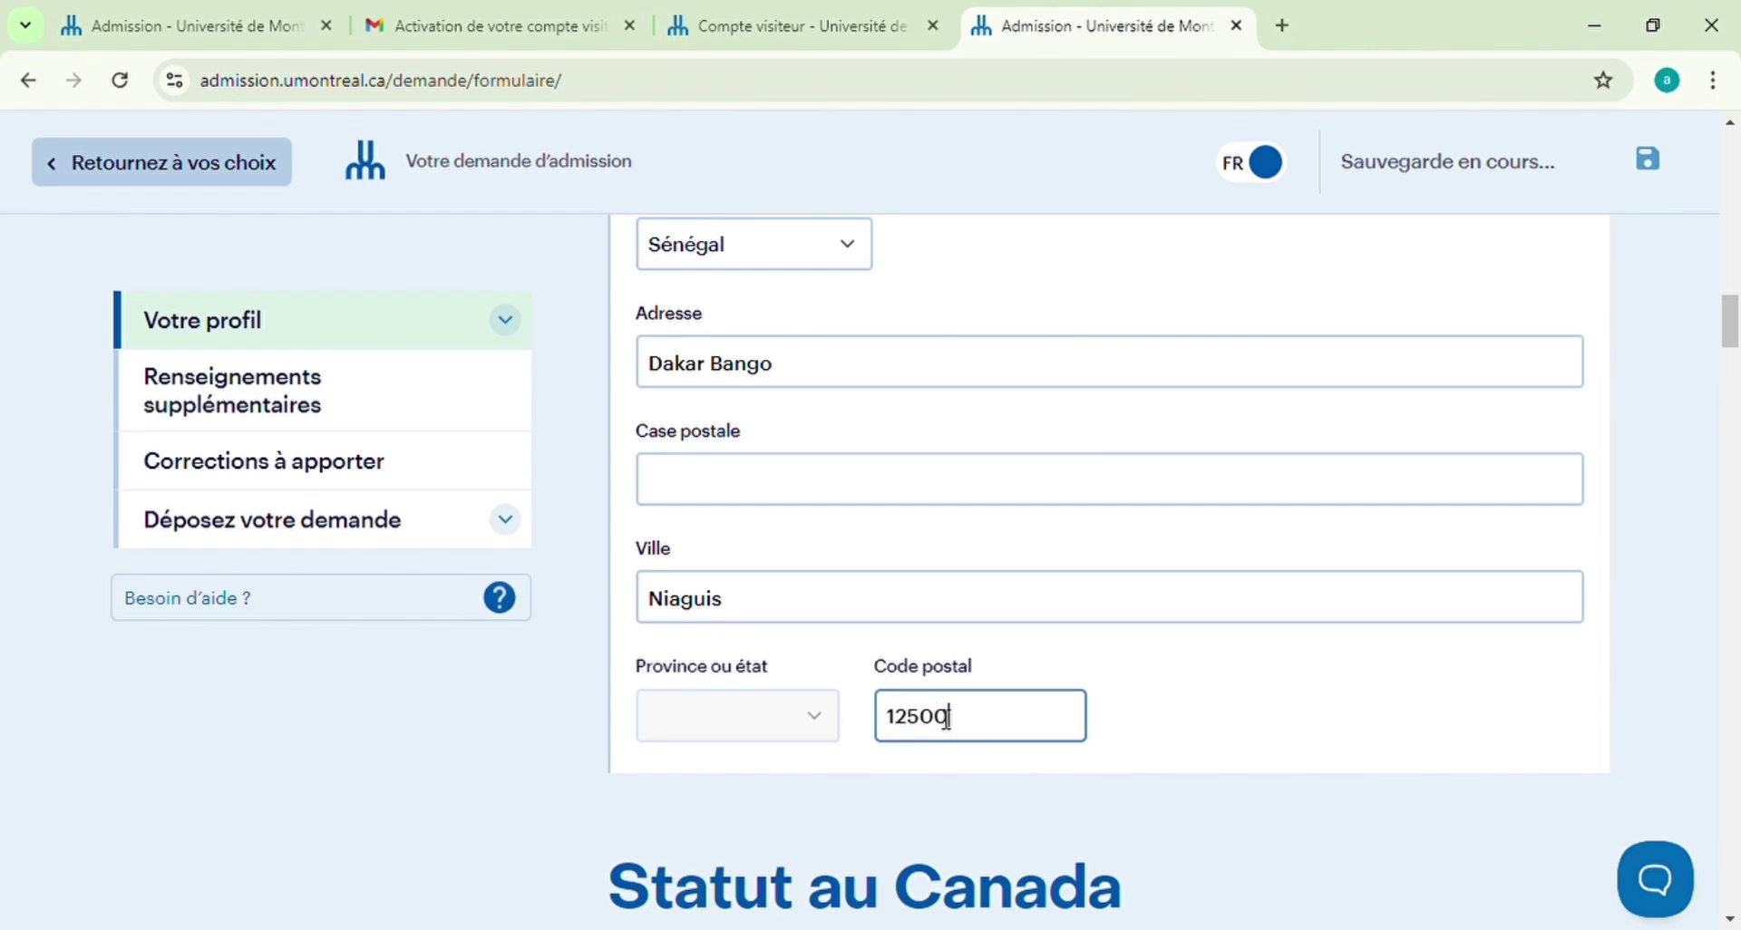
Set the legal status to Candidat étranger
{"action": "scroll", "coordinate": [947, 716], "scroll_direction": "down", "scroll_amount": 4}
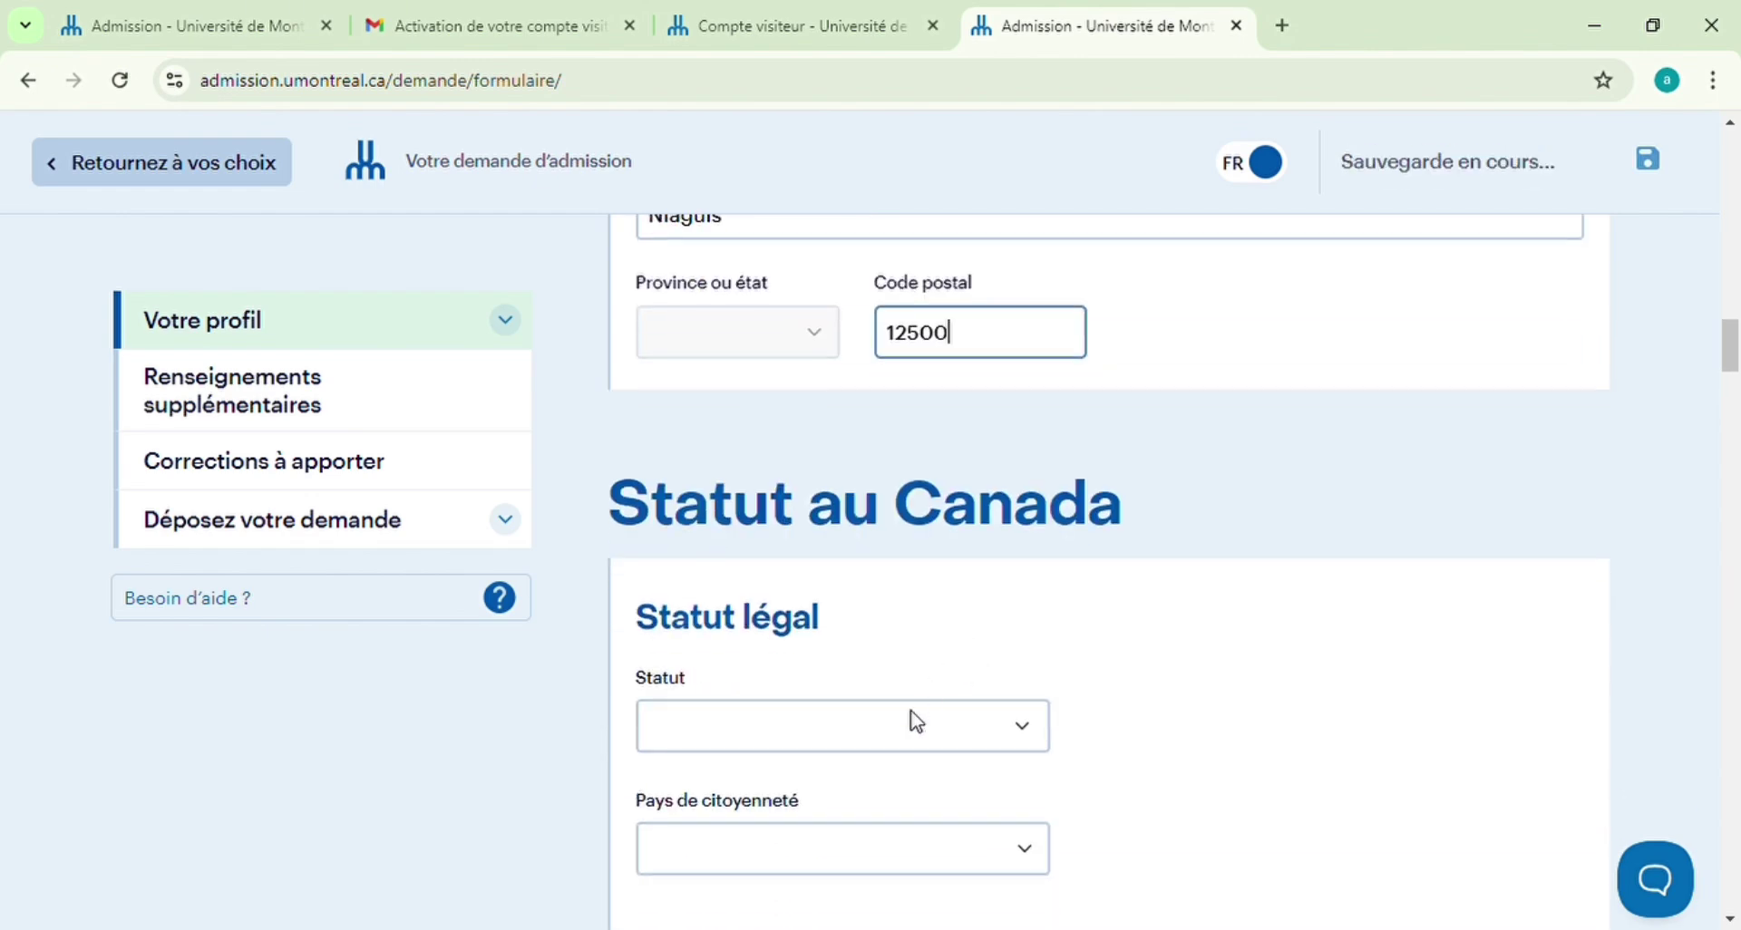
{"action": "key", "text": "Tab"}
{"action": "scroll", "coordinate": [1209, 716], "scroll_direction": "down", "scroll_amount": 1}
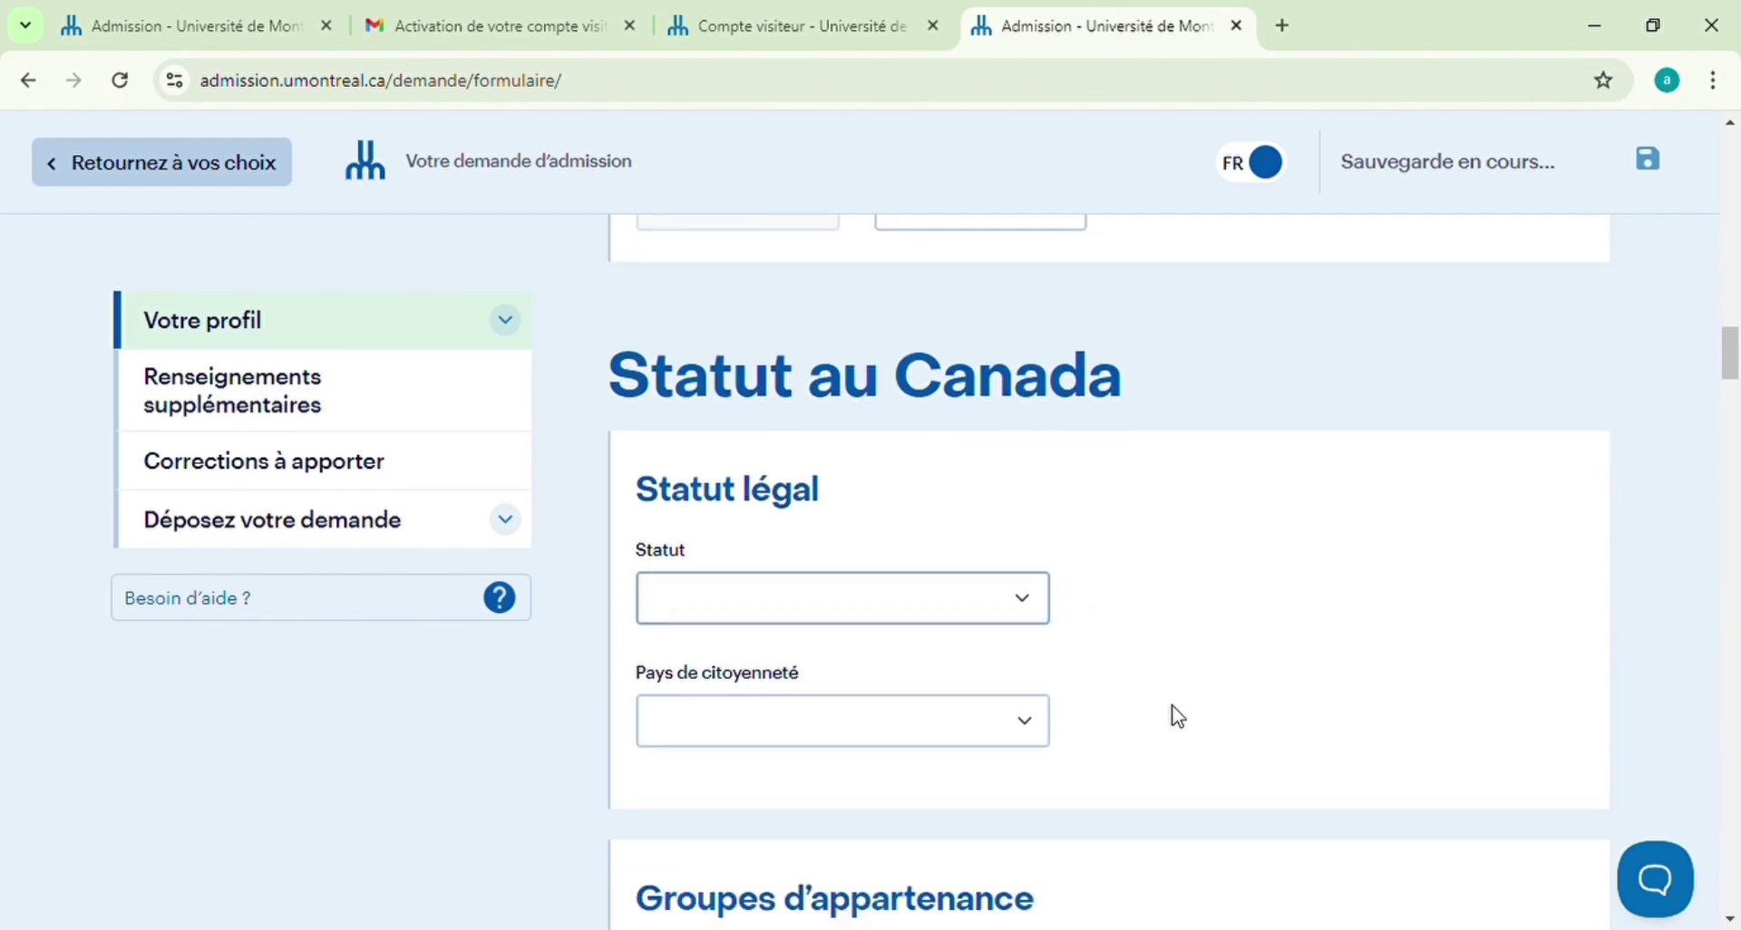
{"action": "left_click", "coordinate": [743, 689]}
Choose Sénégal as the country of citizenship, keeping Québec as study province
{"action": "scroll", "coordinate": [1236, 681], "scroll_direction": "down", "scroll_amount": 2}
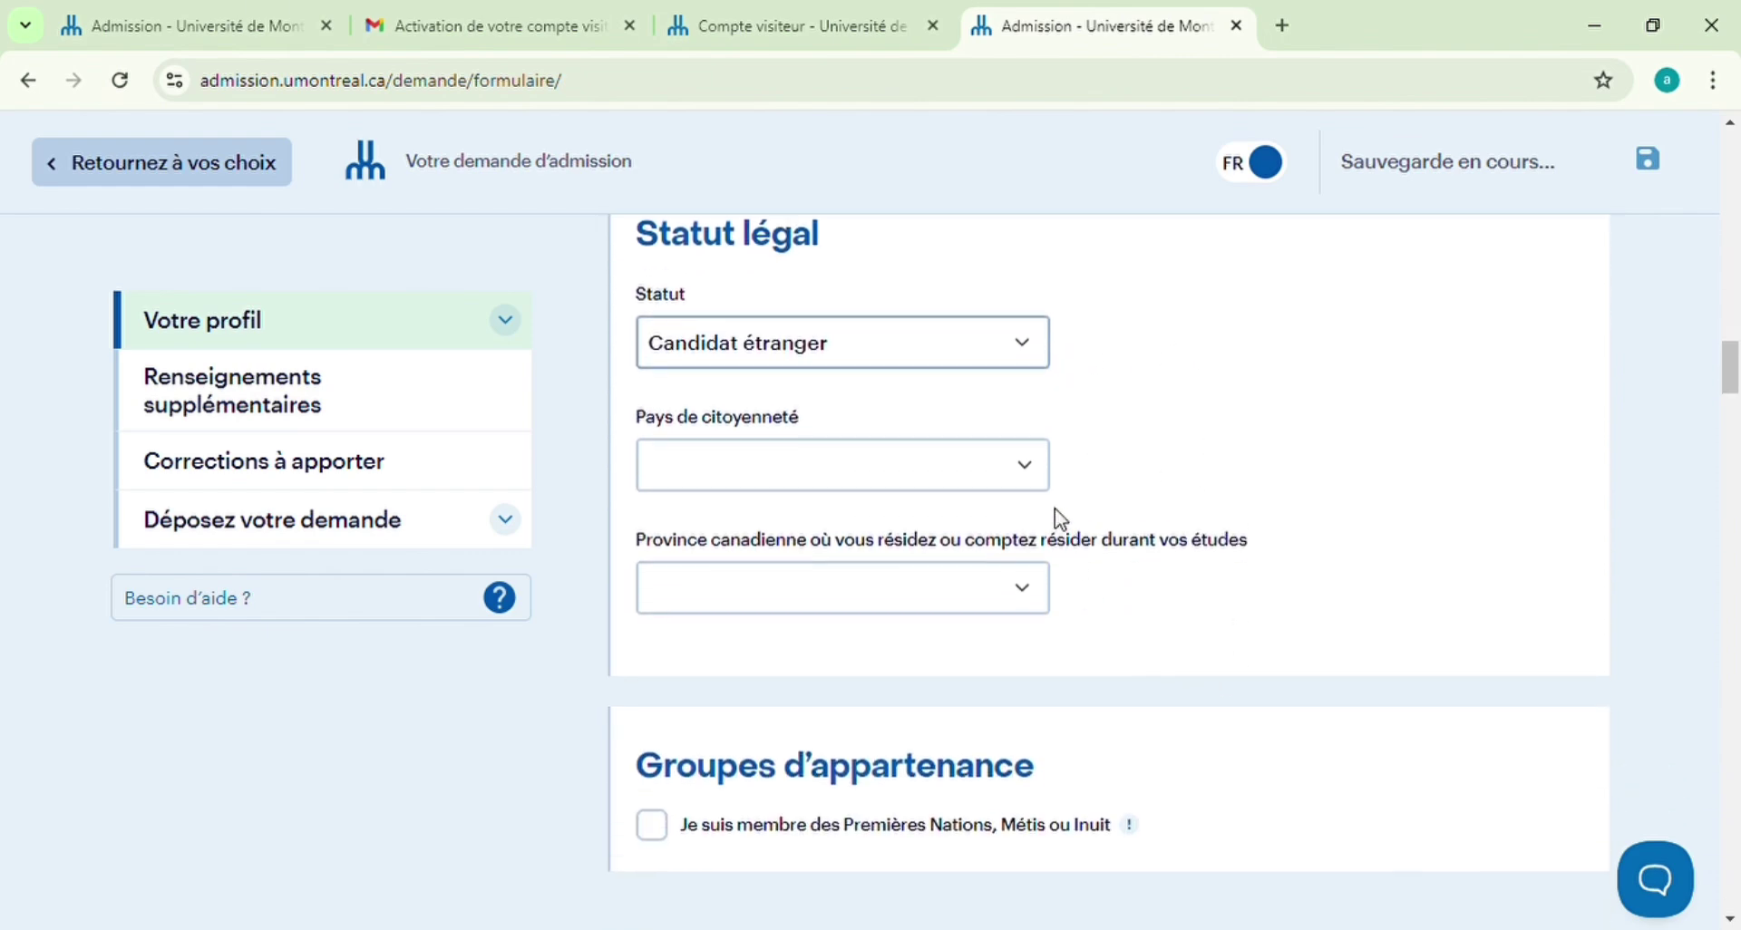
{"action": "left_click", "coordinate": [1025, 466]}
{"action": "type", "text": "se"}
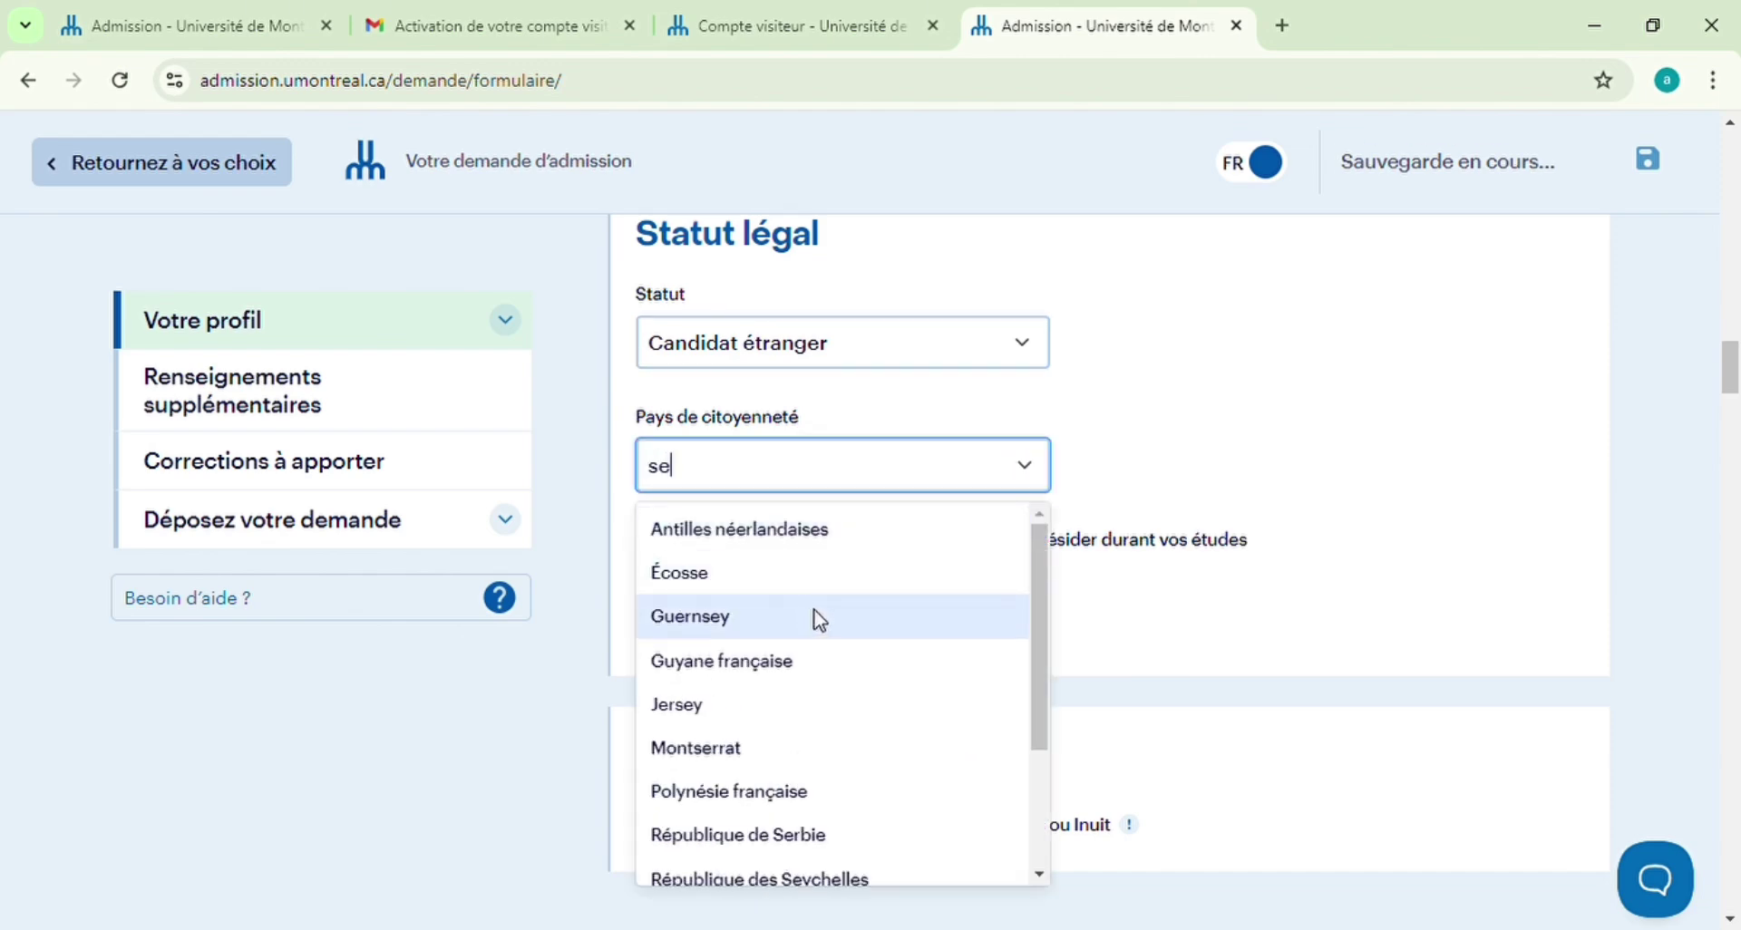
{"action": "type", "text": "n"}
{"action": "left_click", "coordinate": [808, 531]}
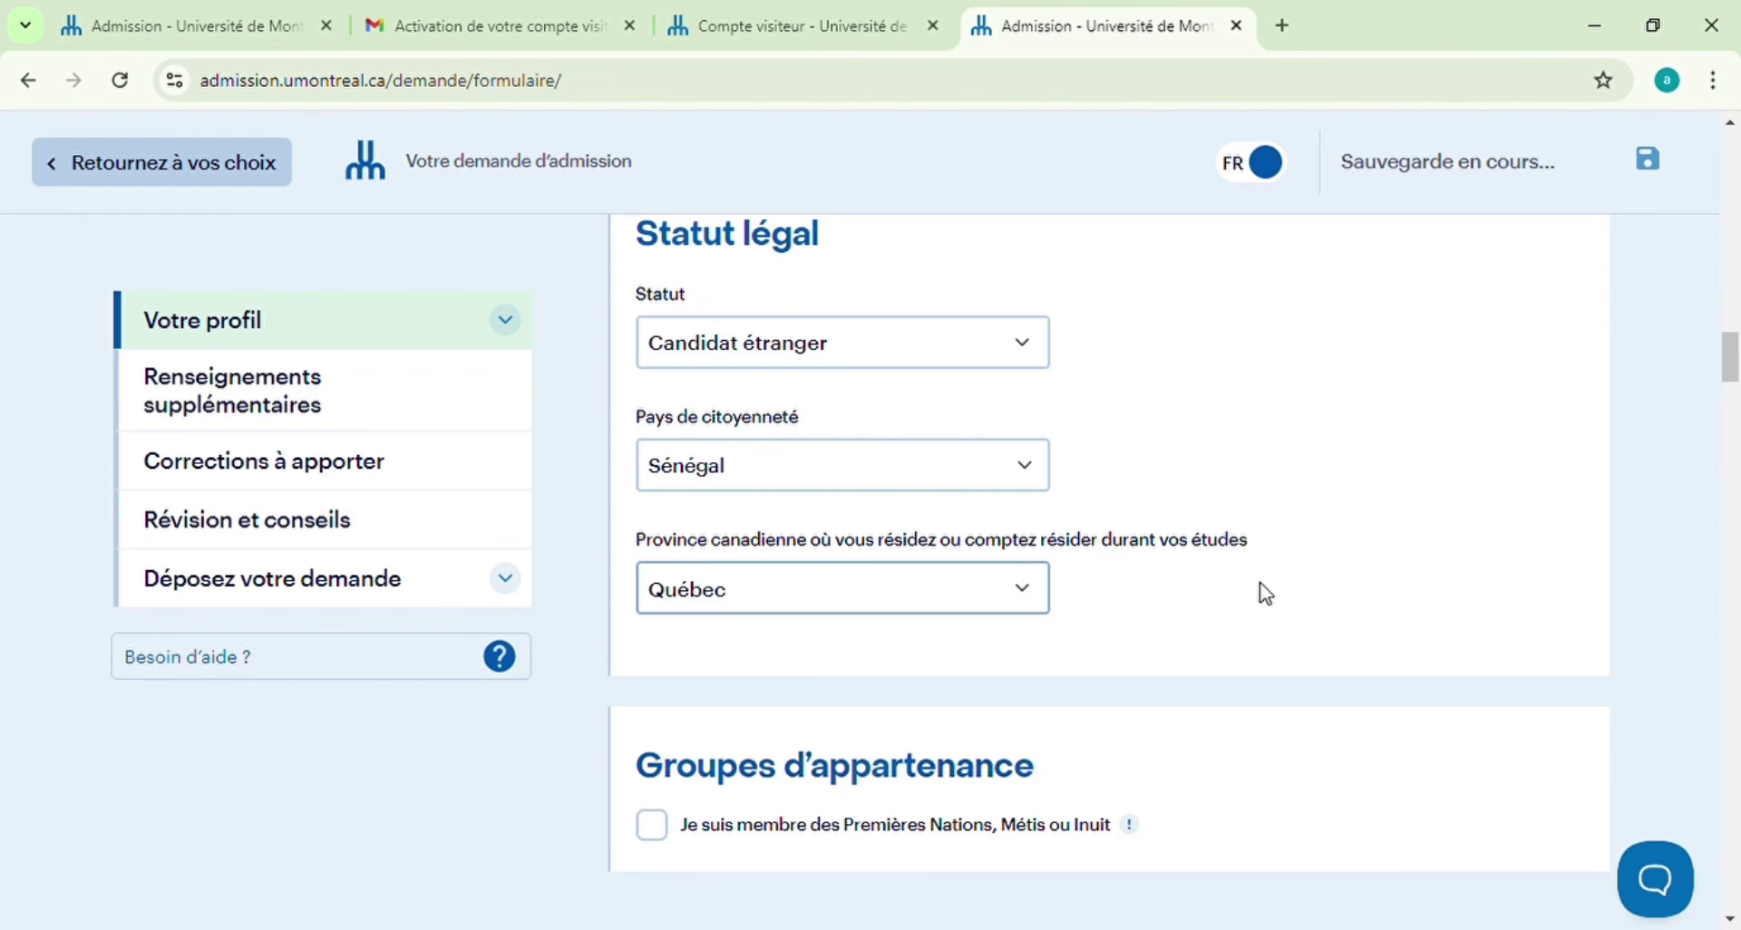
{"action": "scroll", "coordinate": [1266, 594], "scroll_direction": "down", "scroll_amount": 1}
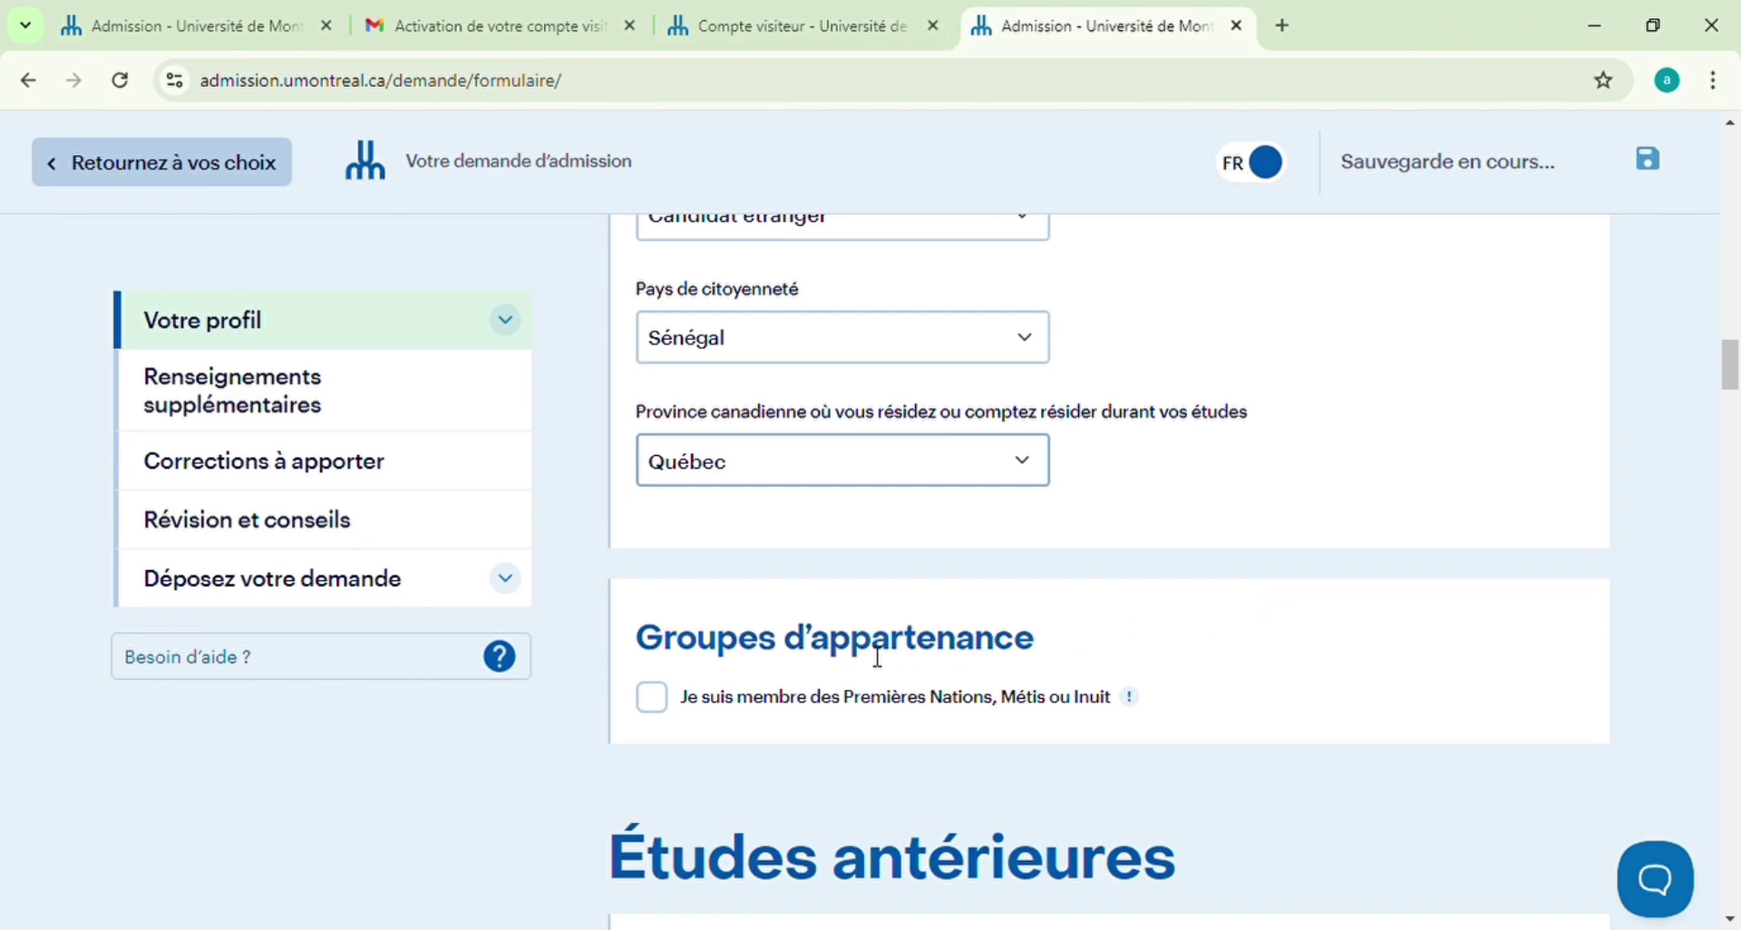
{"action": "scroll", "coordinate": [1115, 621], "scroll_direction": "down", "scroll_amount": 2}
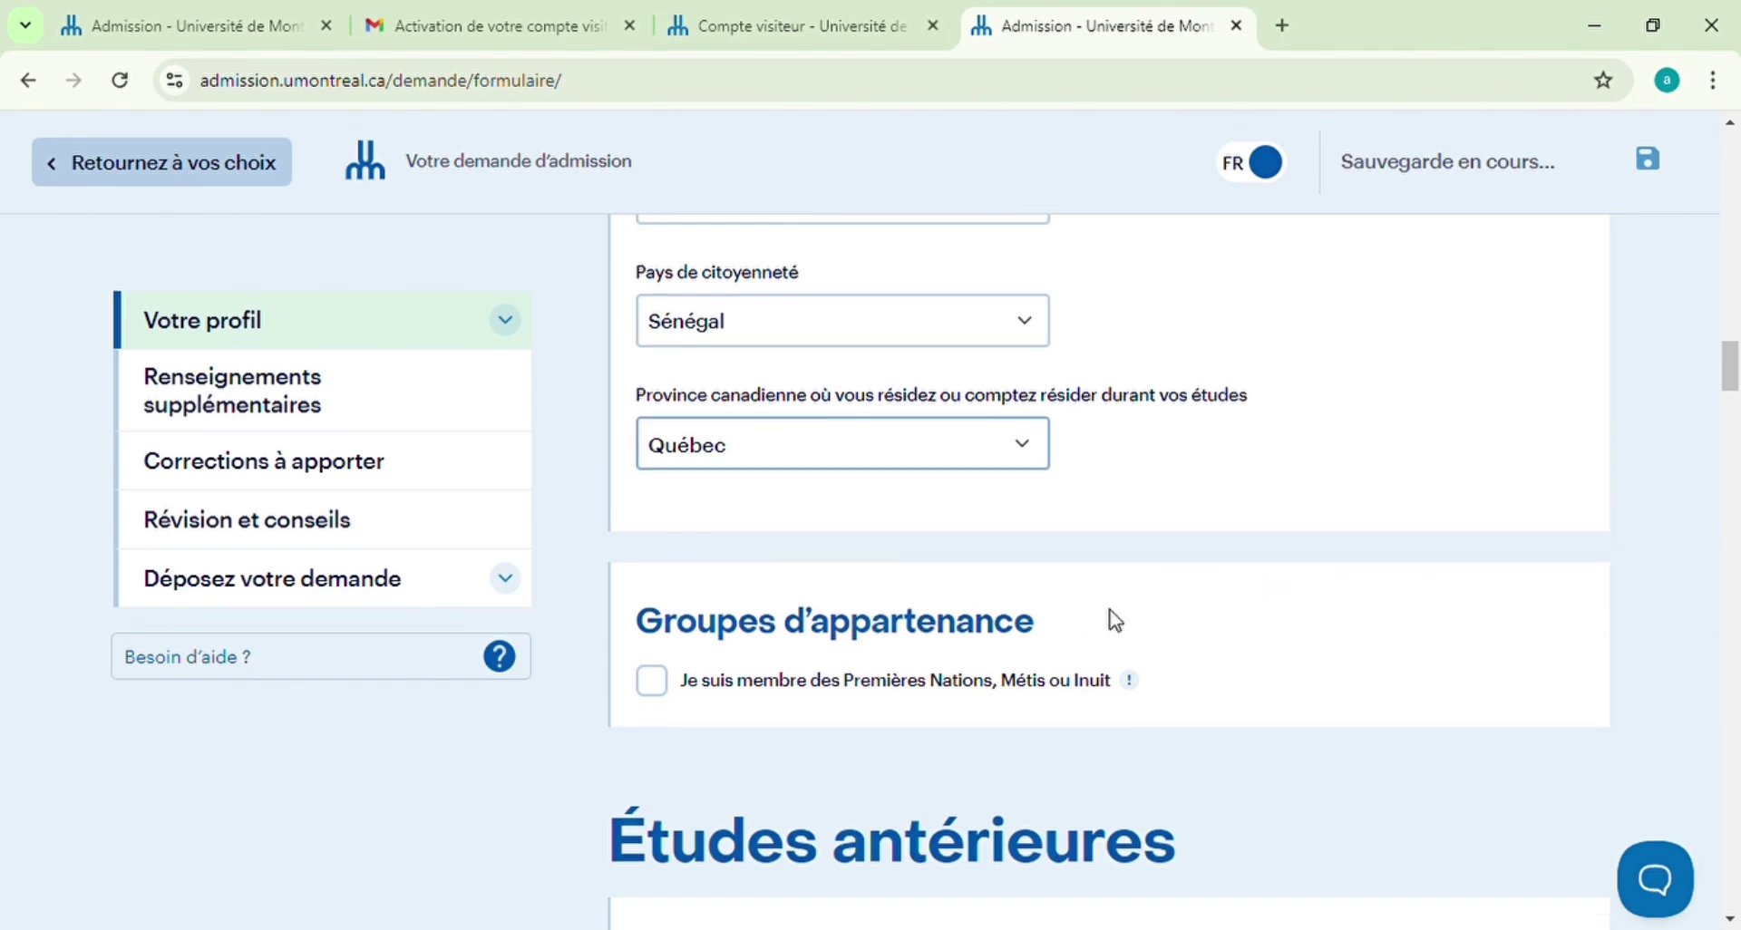
{"action": "scroll", "coordinate": [1123, 622], "scroll_direction": "down", "scroll_amount": 2}
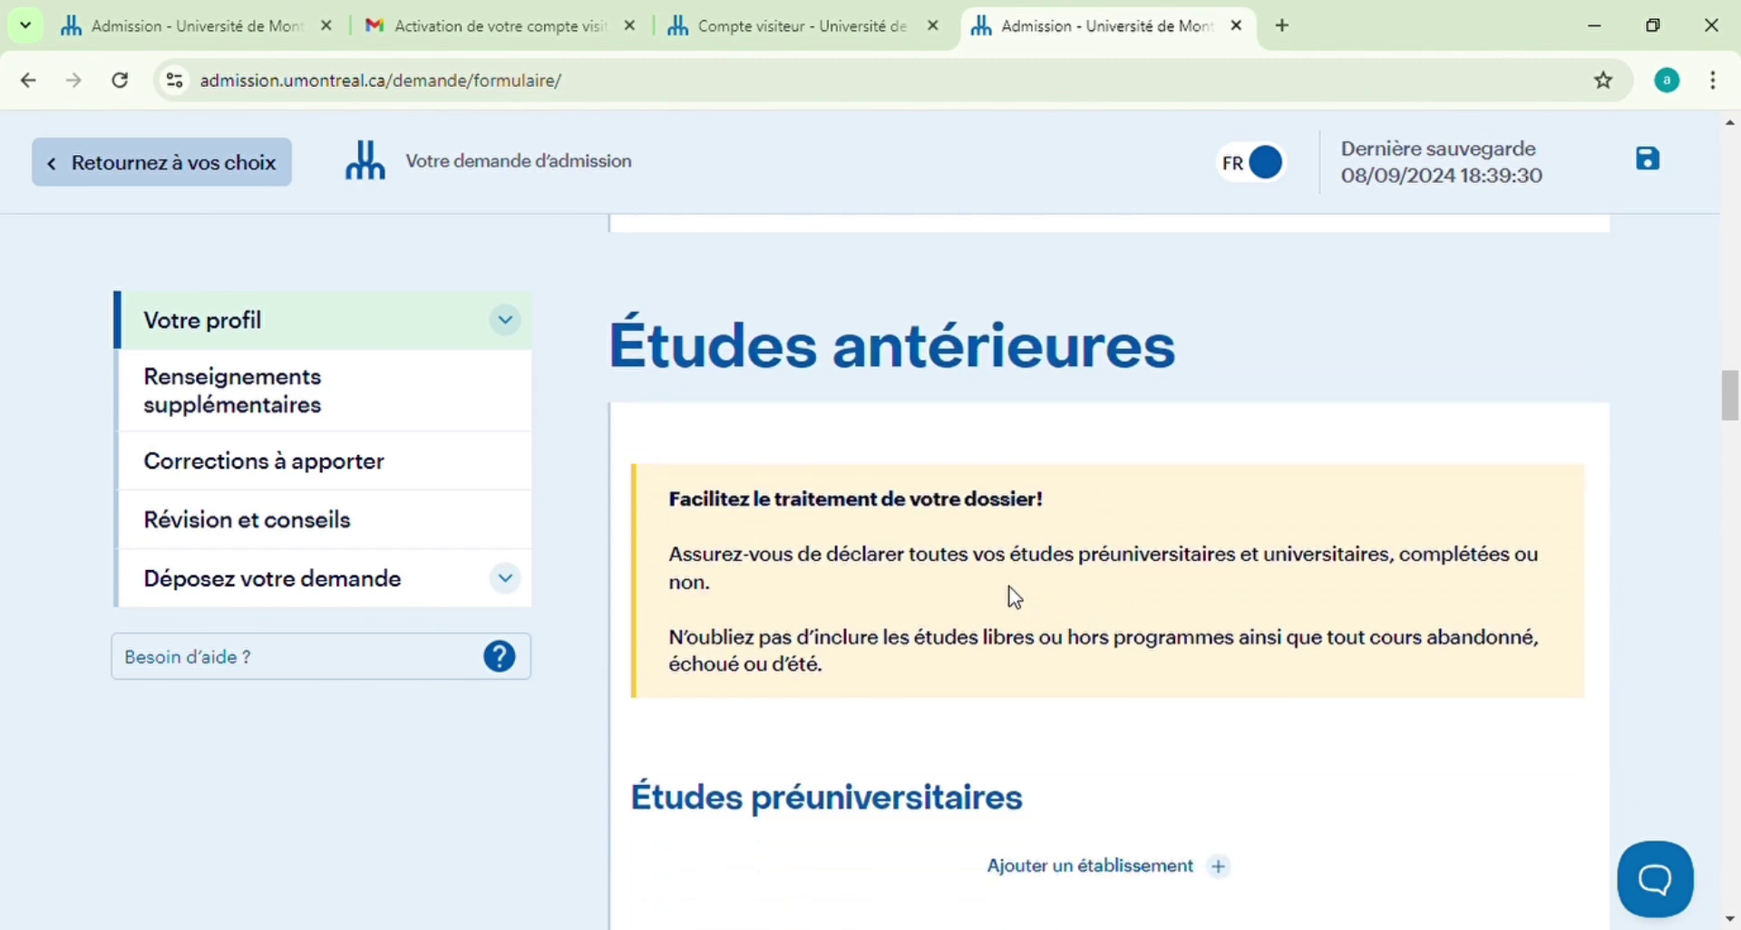
Add a pre-university institution: Lycée John Fitzerald Kennedy in Sénégal
{"action": "scroll", "coordinate": [970, 645], "scroll_direction": "down", "scroll_amount": 1}
{"action": "scroll", "coordinate": [1142, 671], "scroll_direction": "down", "scroll_amount": 1}
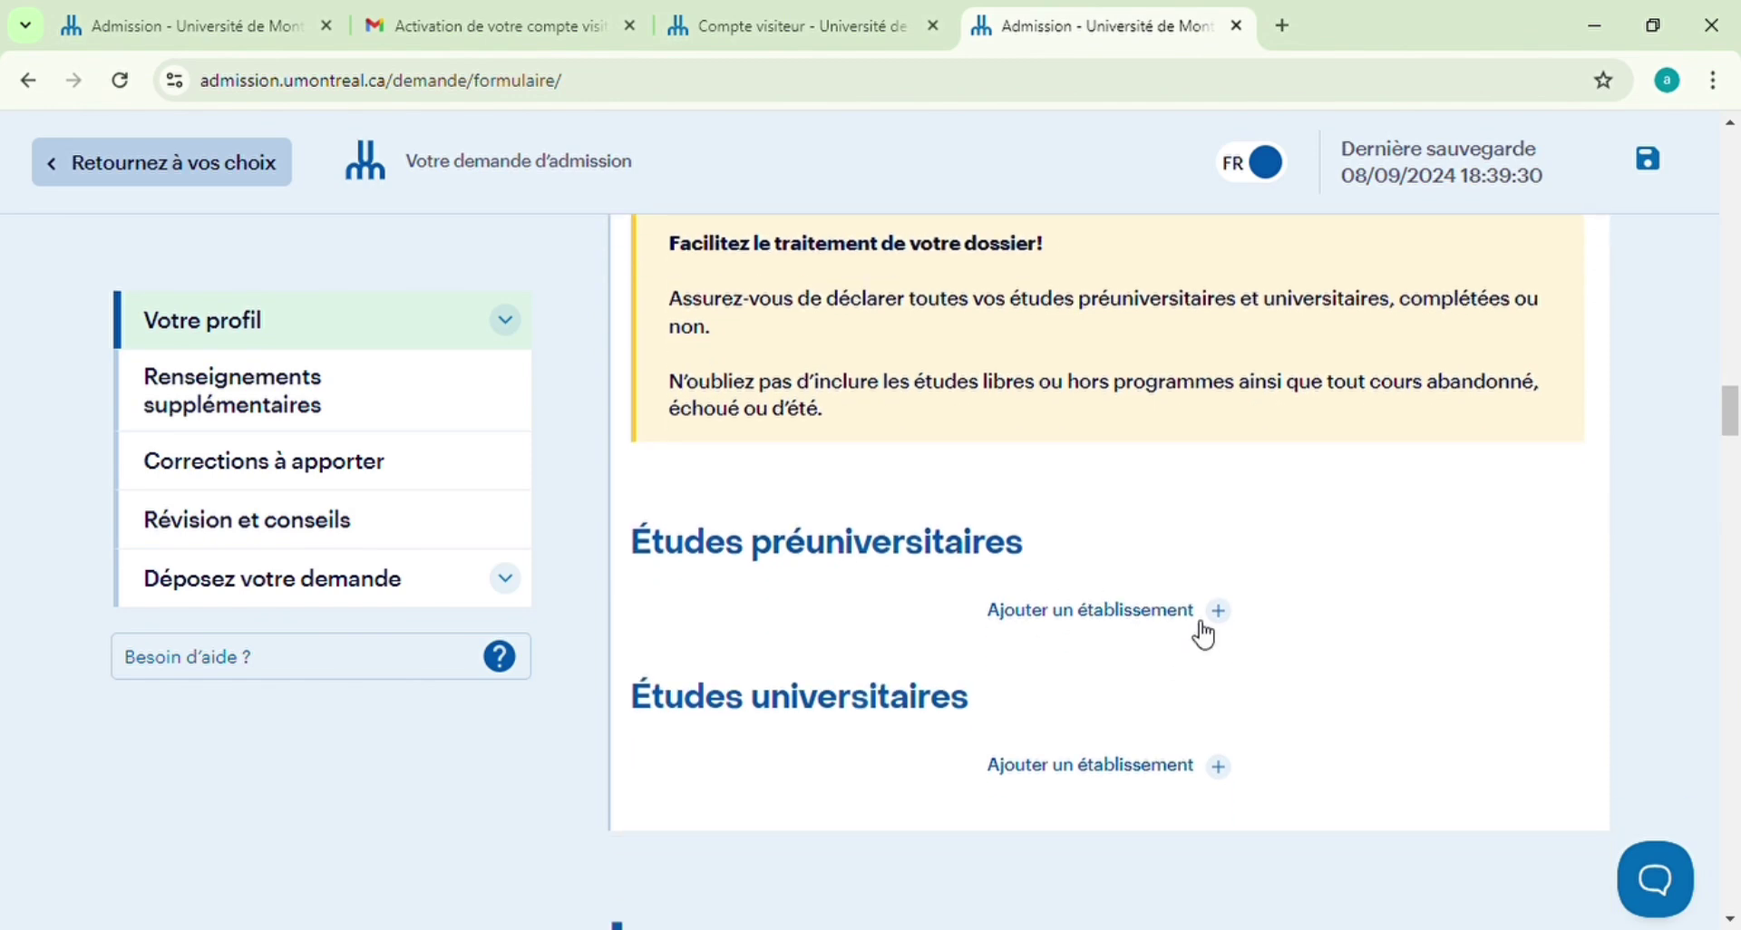
{"action": "left_click", "coordinate": [1219, 616]}
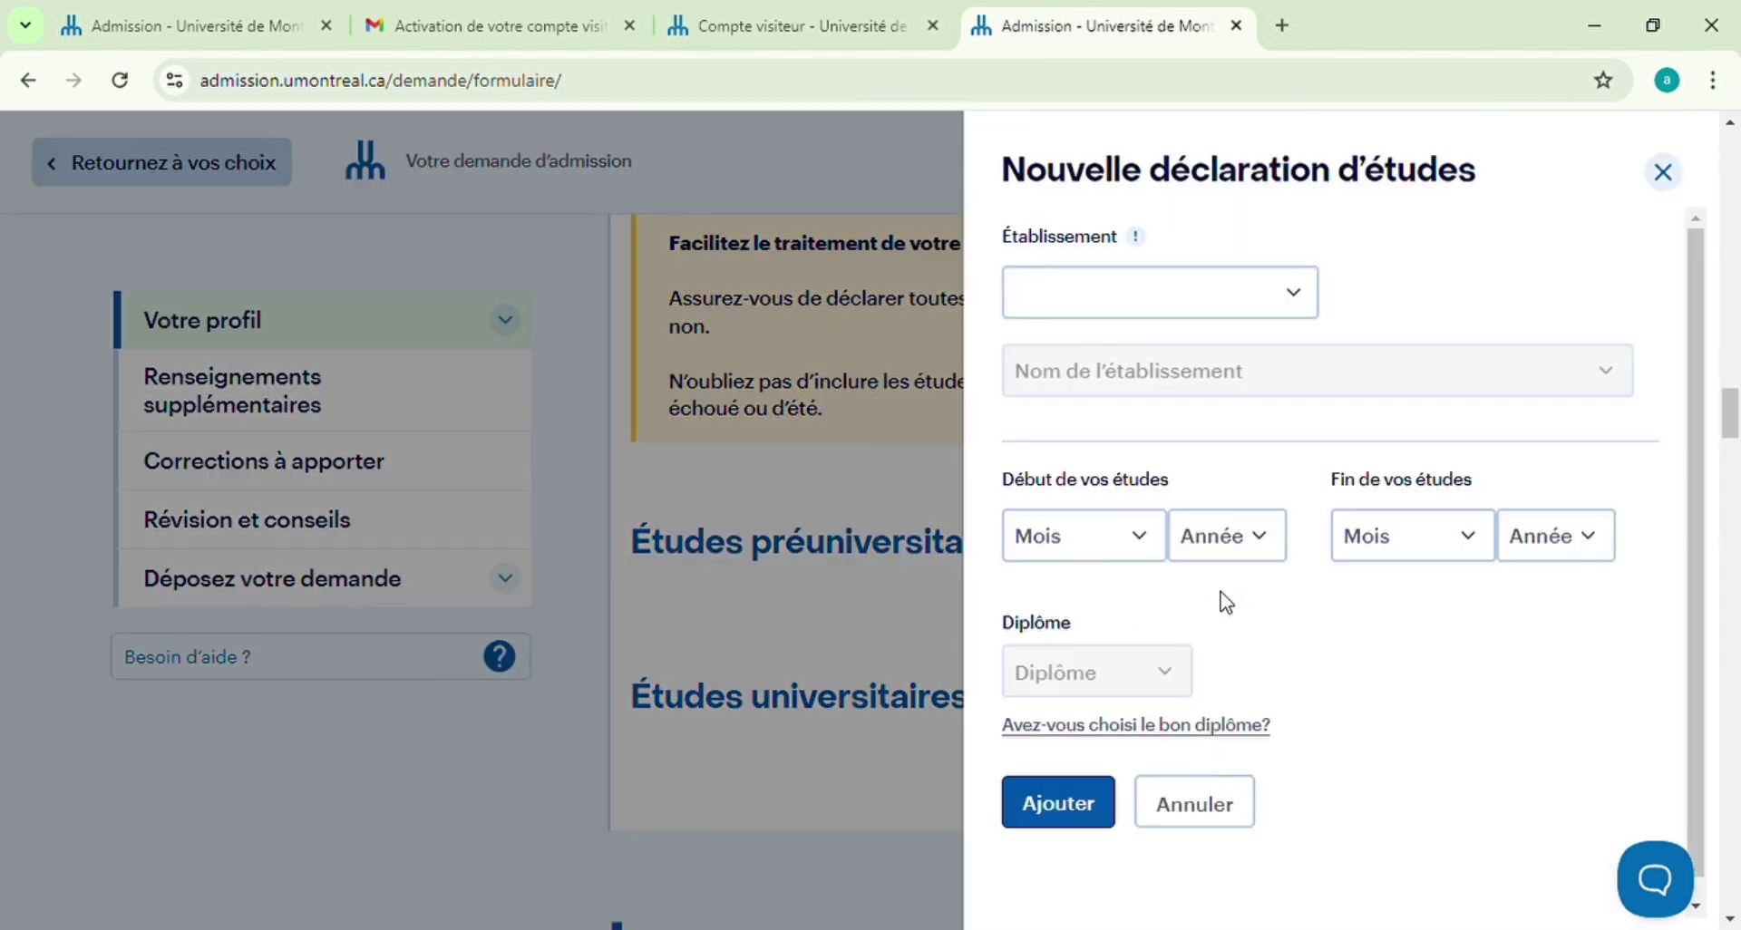
{"action": "left_click", "coordinate": [1297, 299]}
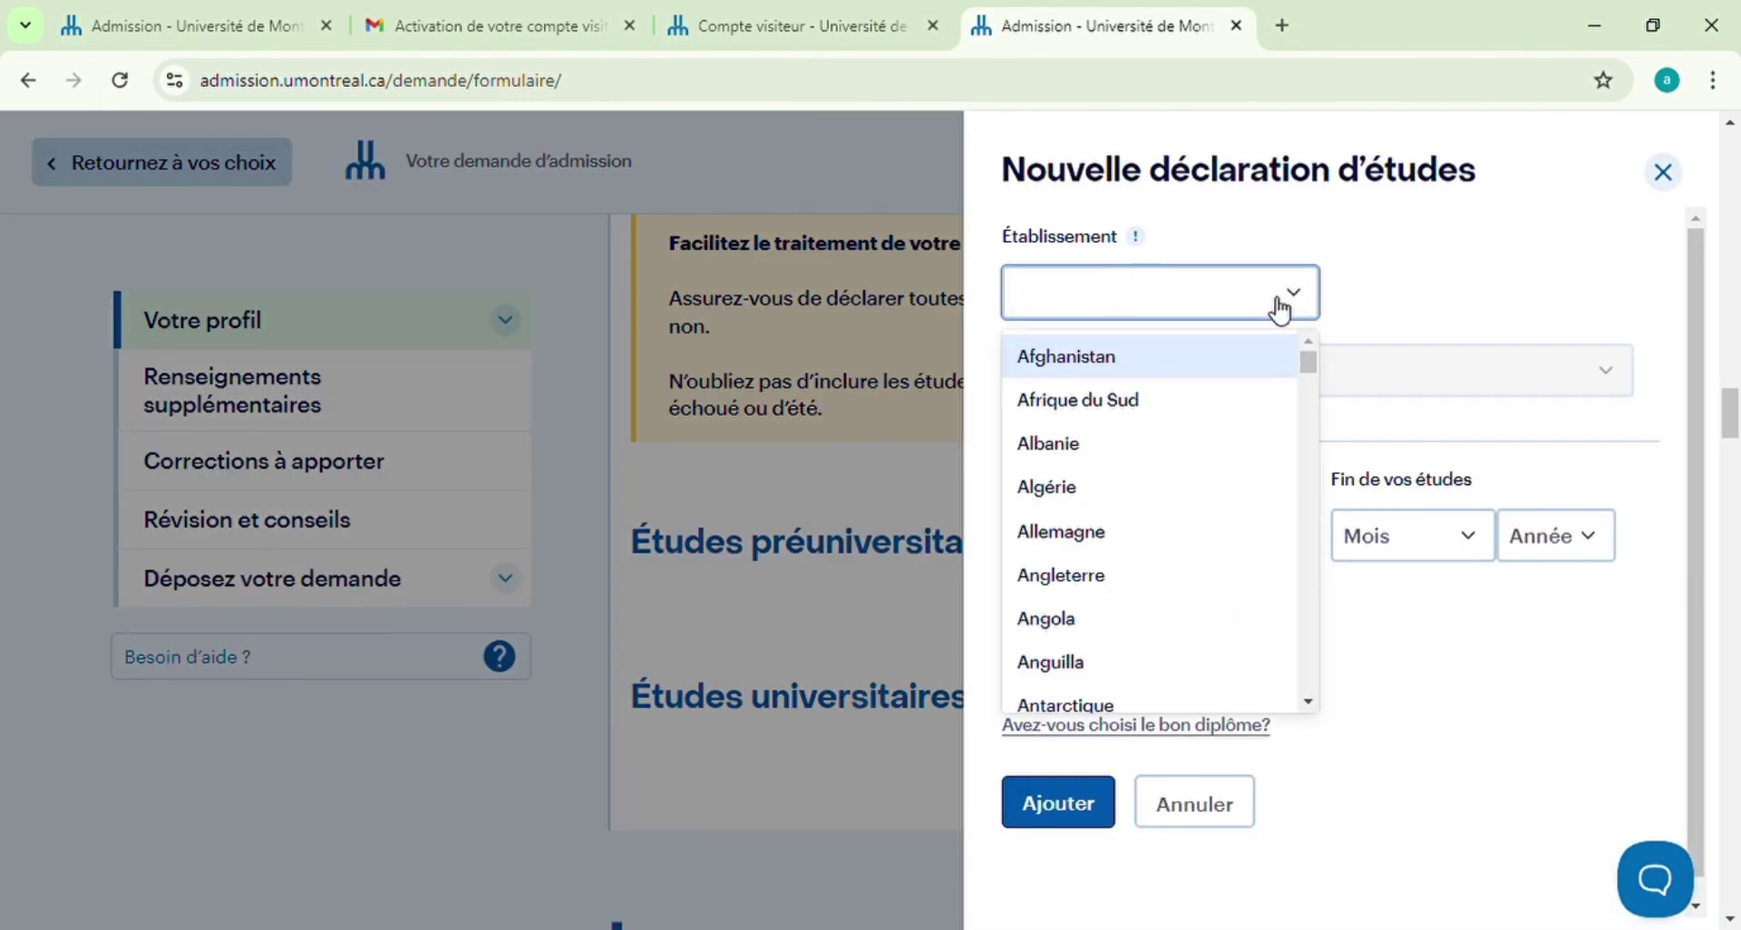
{"action": "type", "text": "senega"}
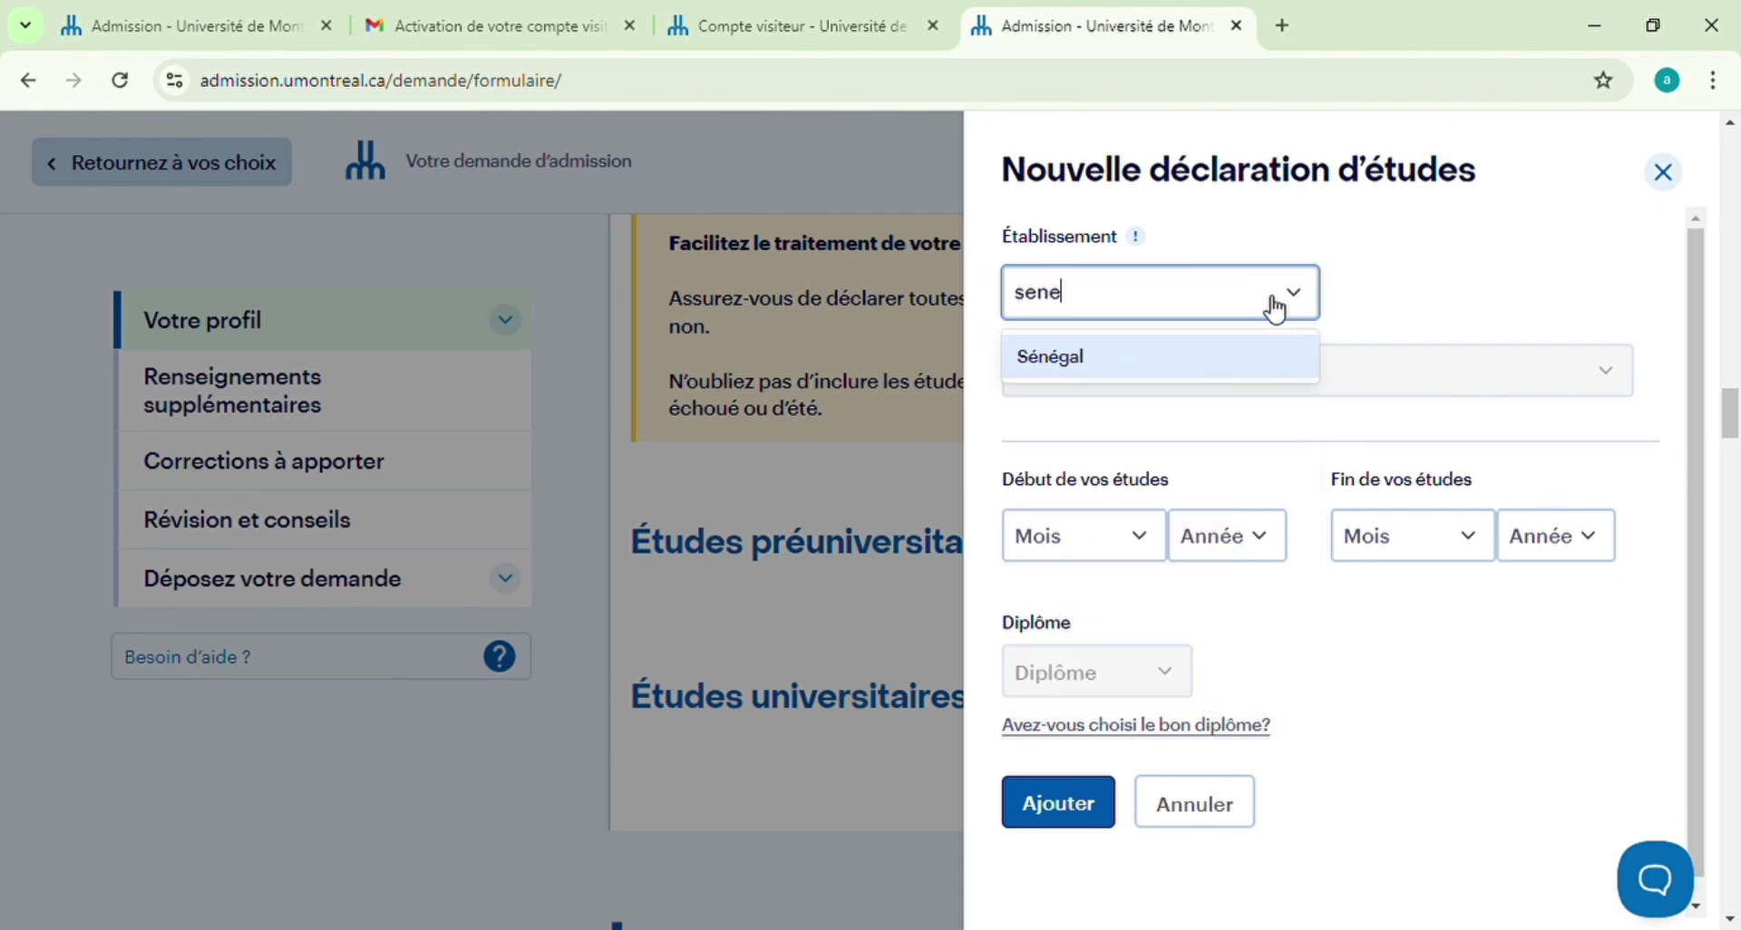
{"action": "left_click", "coordinate": [1167, 363]}
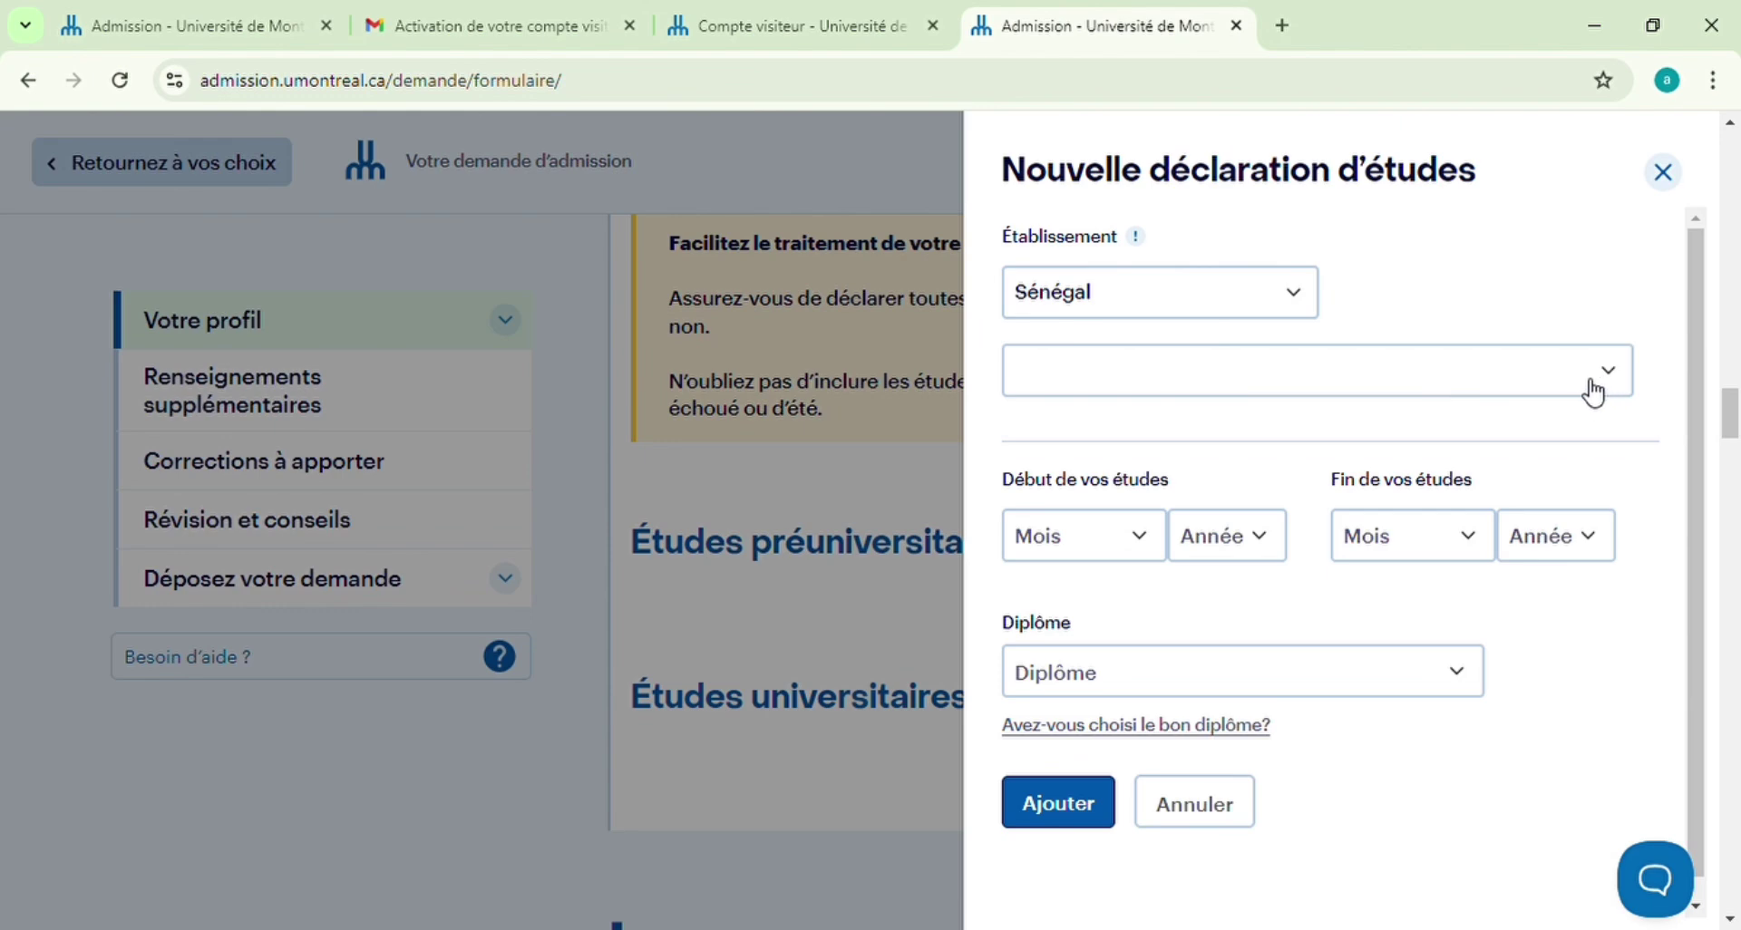
{"action": "left_click", "coordinate": [1593, 379]}
{"action": "scroll", "coordinate": [1298, 486], "scroll_direction": "down", "scroll_amount": 5}
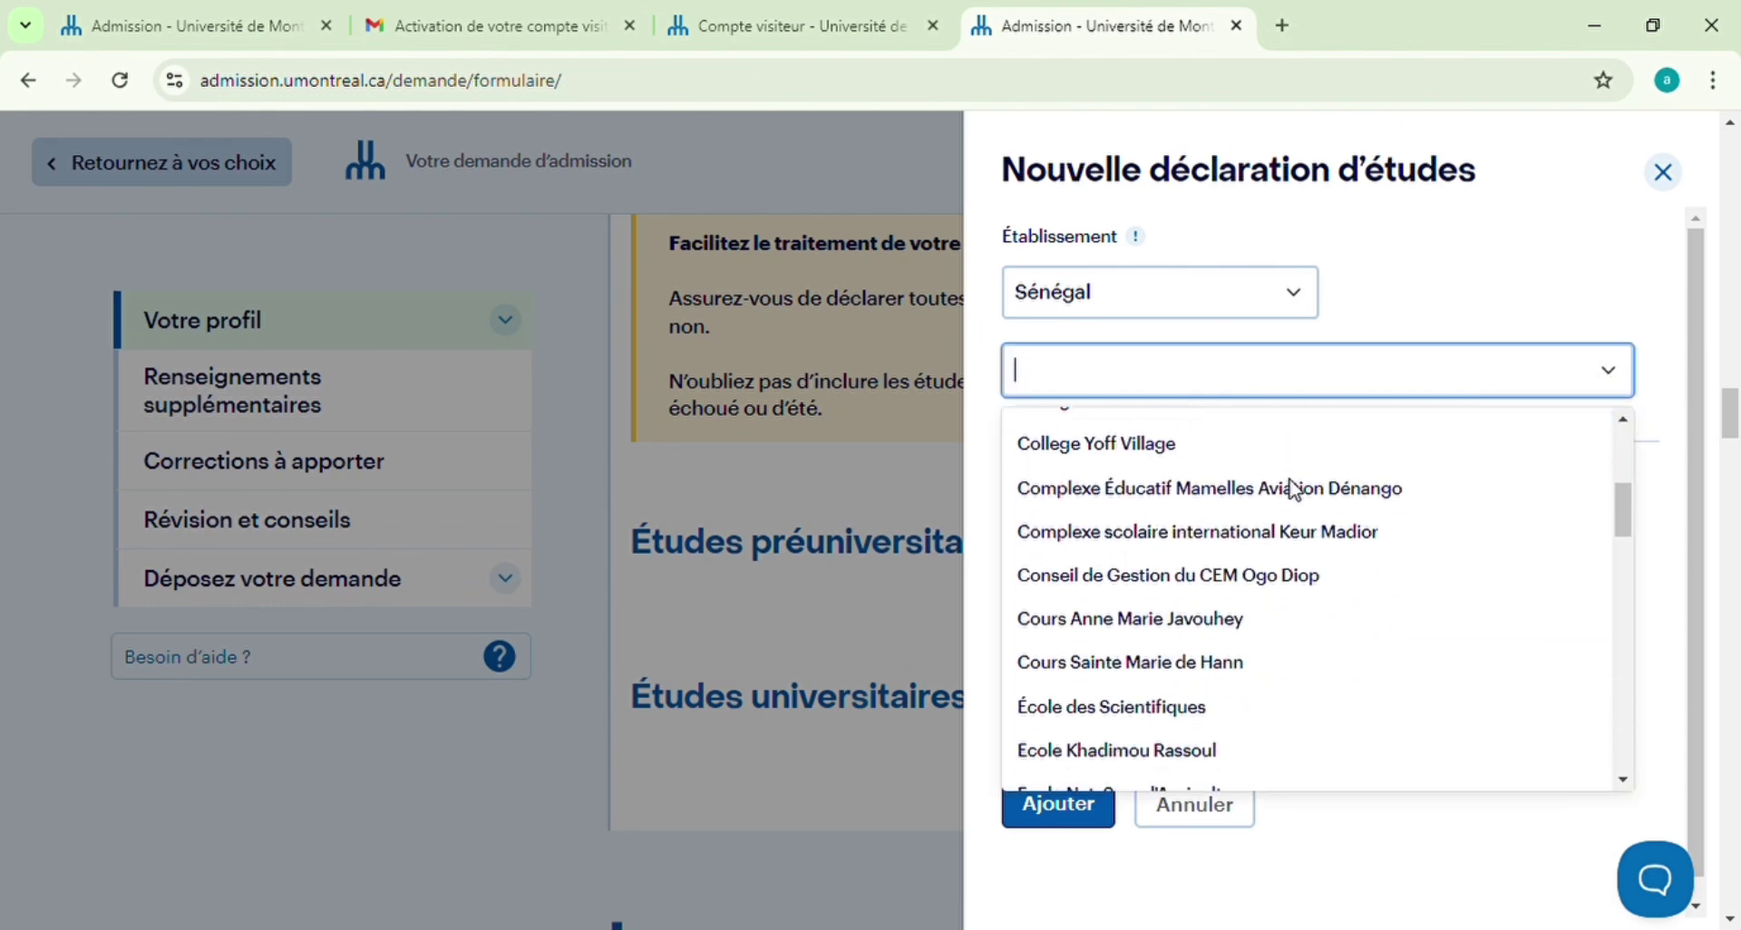
{"action": "scroll", "coordinate": [1295, 489], "scroll_direction": "down", "scroll_amount": 8}
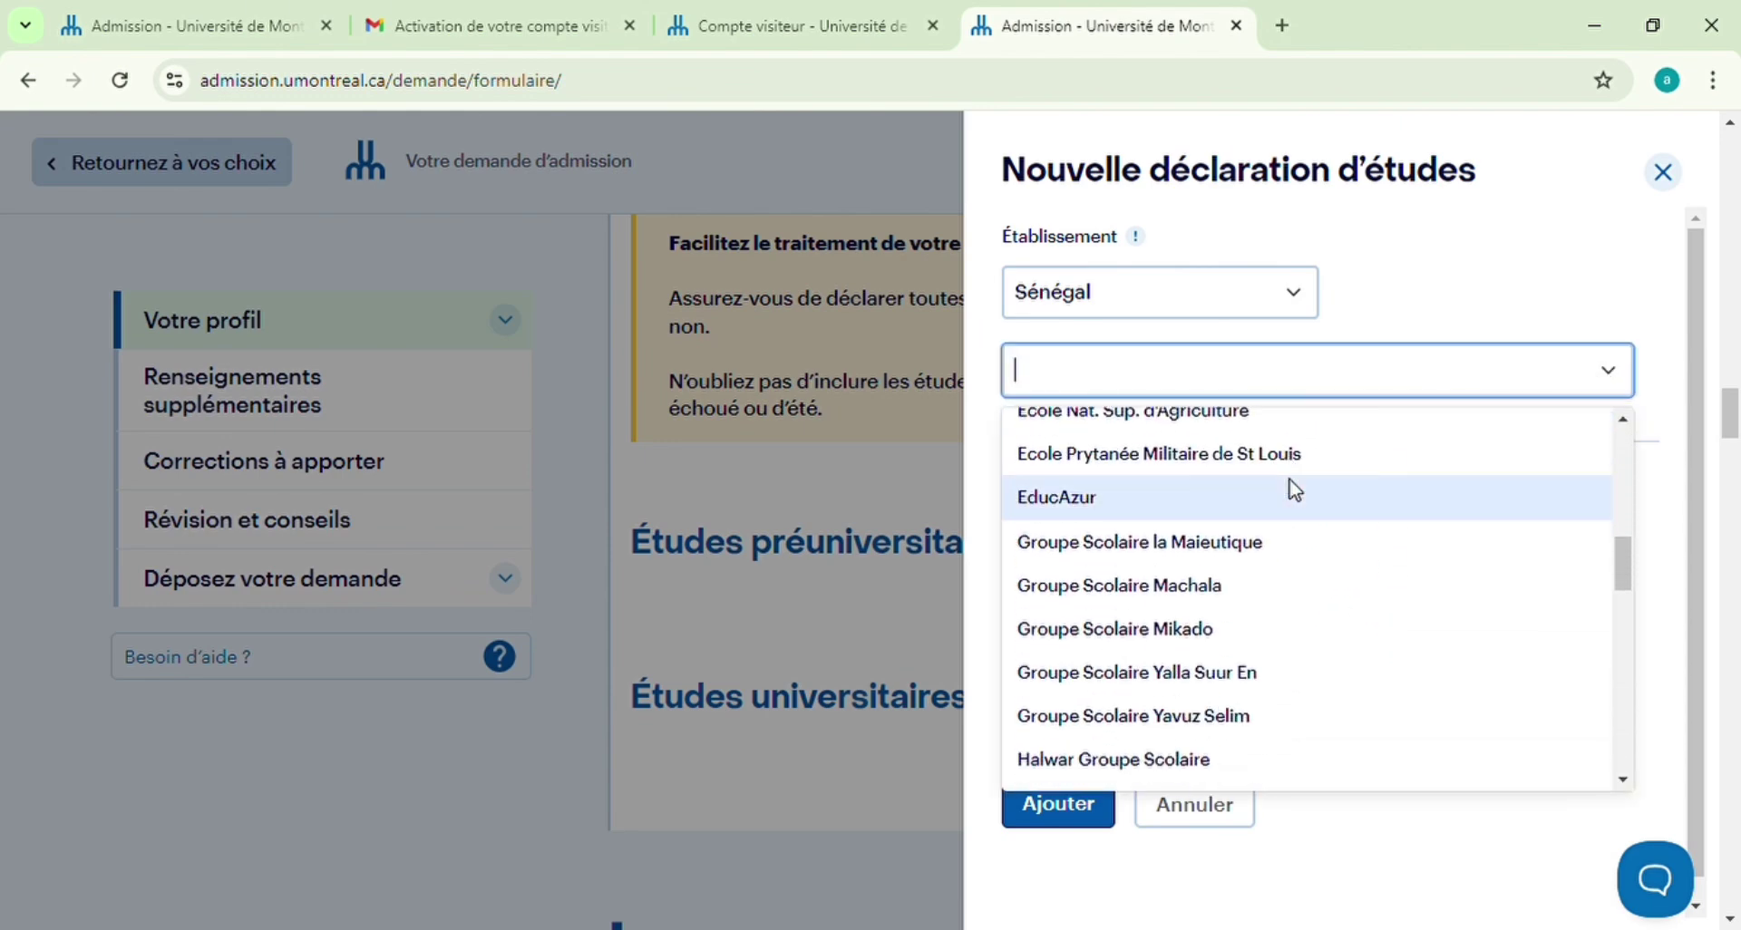
{"action": "scroll", "coordinate": [1295, 489], "scroll_direction": "down", "scroll_amount": 5}
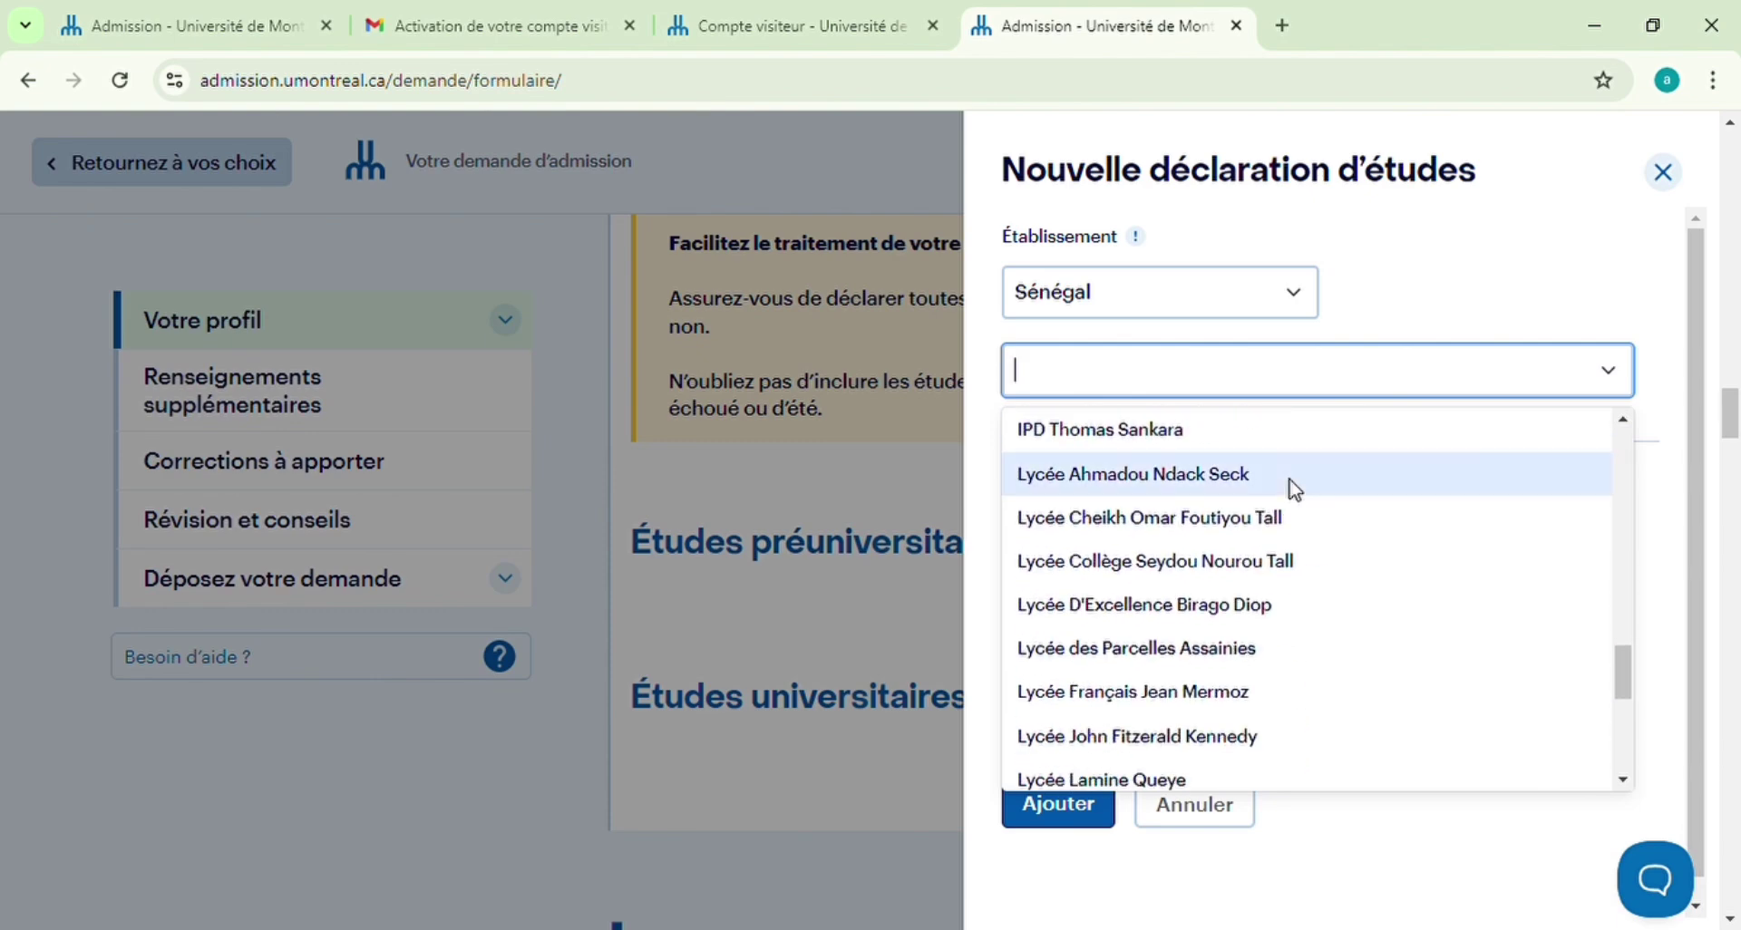
{"action": "scroll", "coordinate": [1147, 573], "scroll_direction": "down", "scroll_amount": 2}
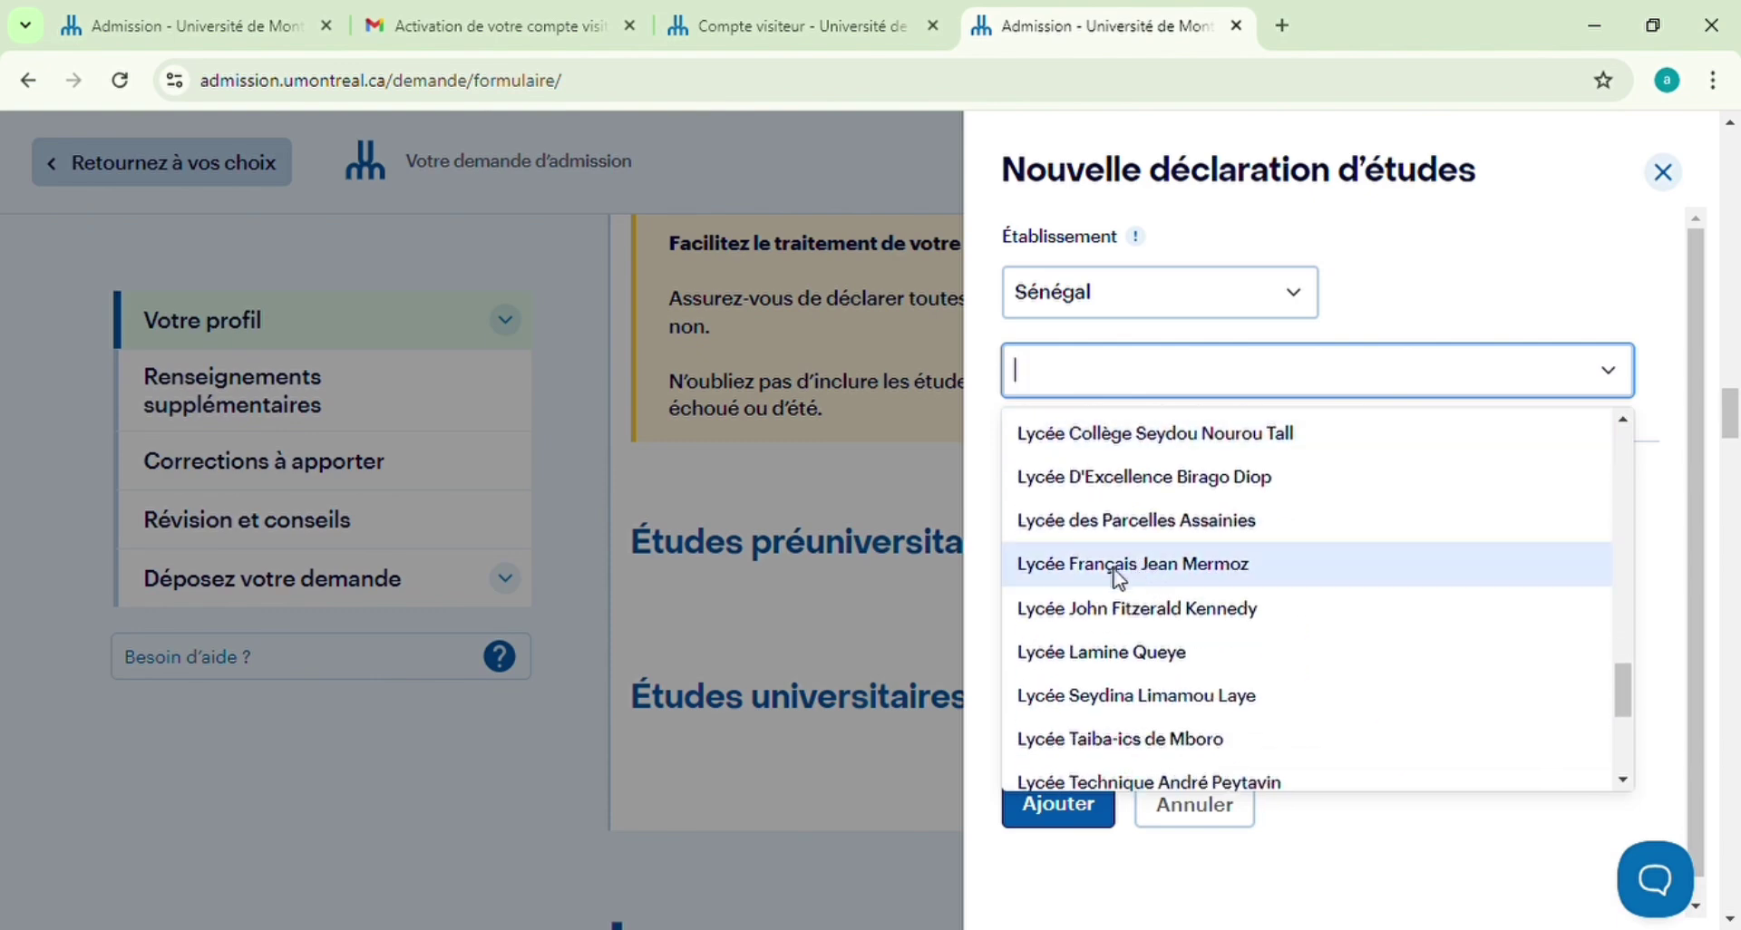
{"action": "left_click", "coordinate": [1170, 608]}
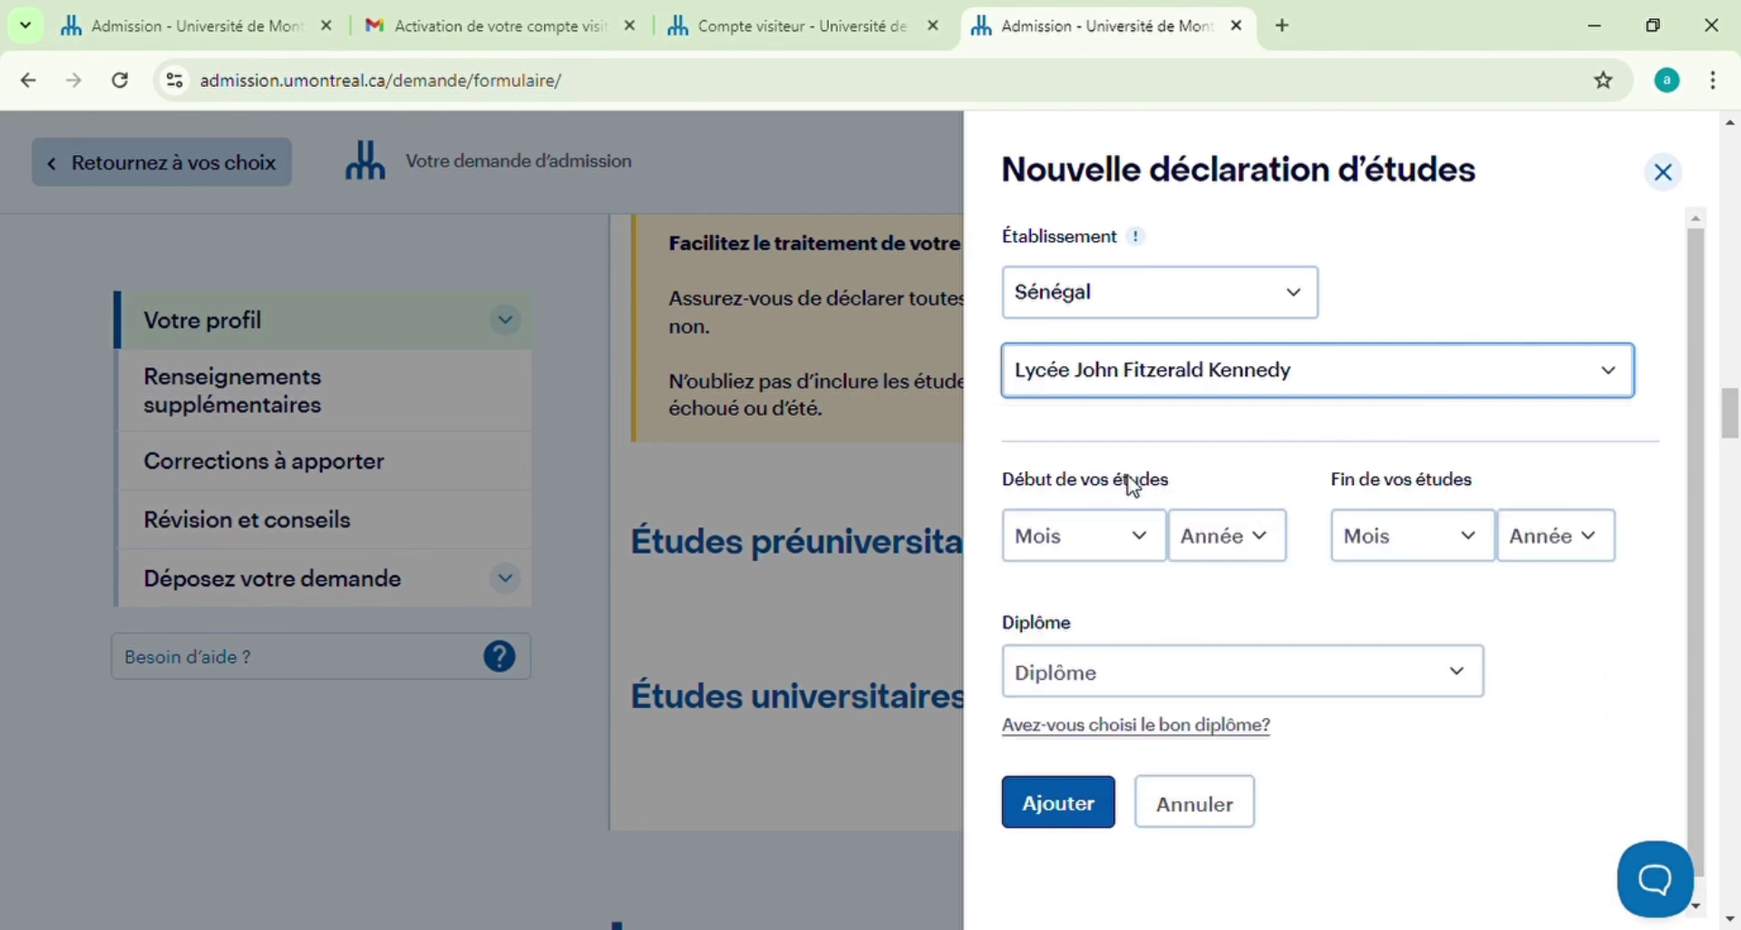
Set studies from Janvier 2019 to Mai 2023 with the Baccalauréat de l'enseignement secondaire diploma
{"action": "left_click", "coordinate": [1156, 555]}
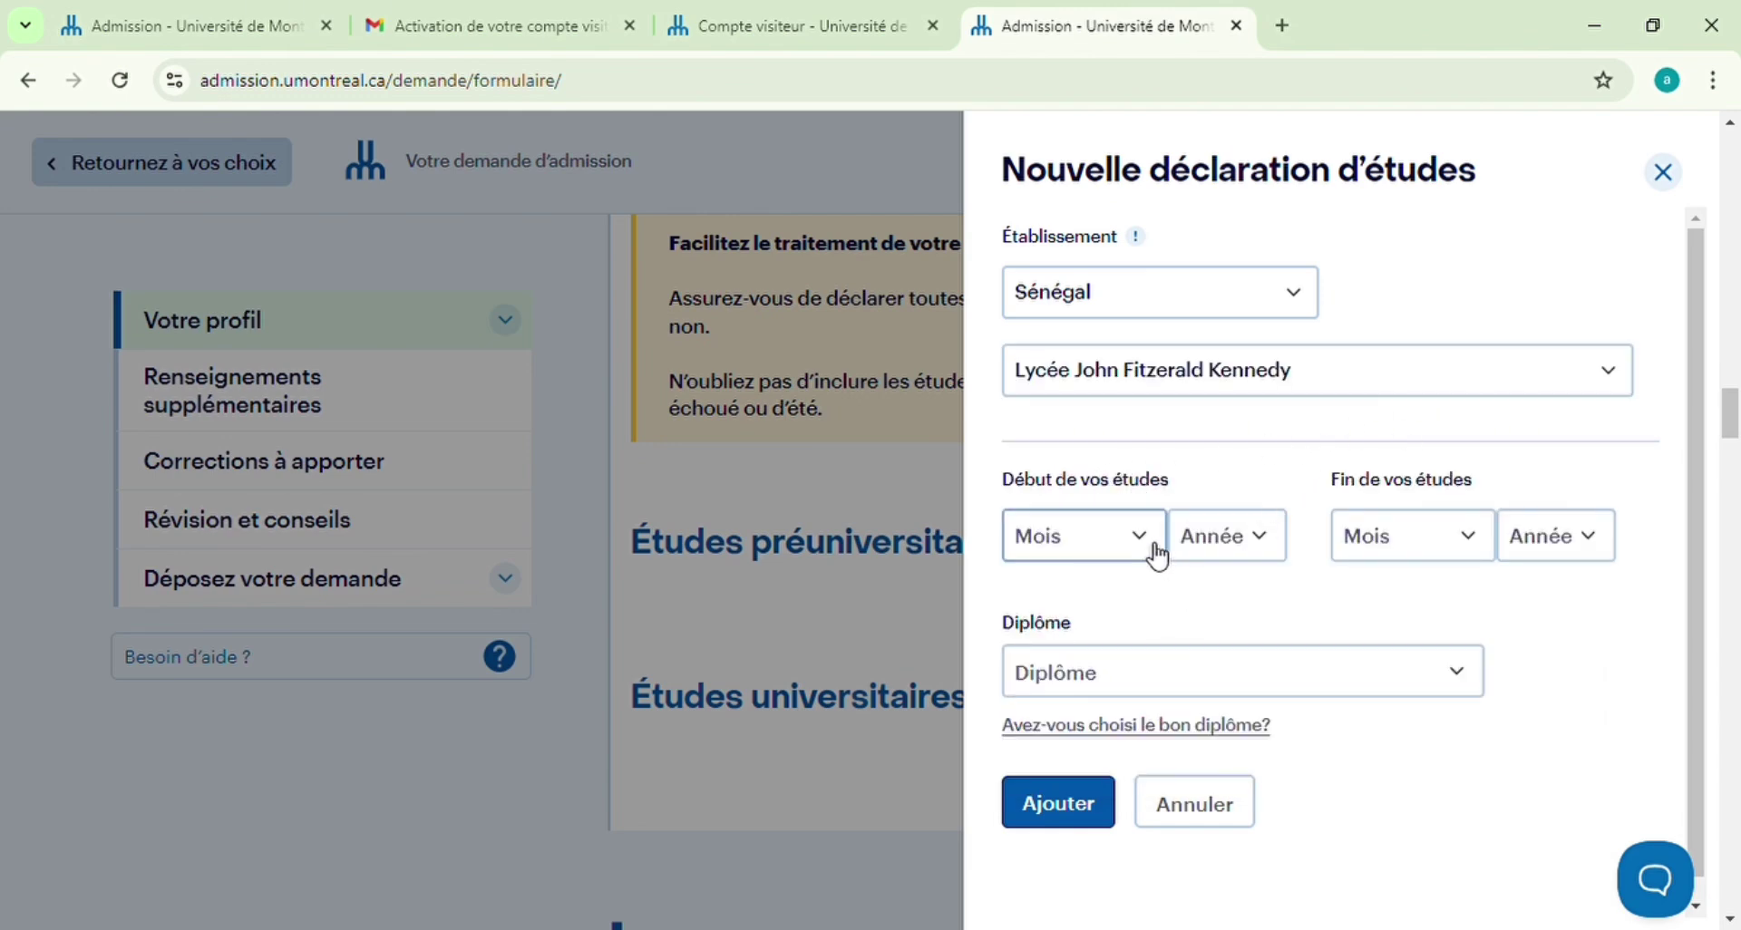
{"action": "key", "text": "Down"}
{"action": "key", "text": "Tab"}
{"action": "type", "text": "2019"}
{"action": "key", "text": "Tab"}
{"action": "type", "text": "mai"}
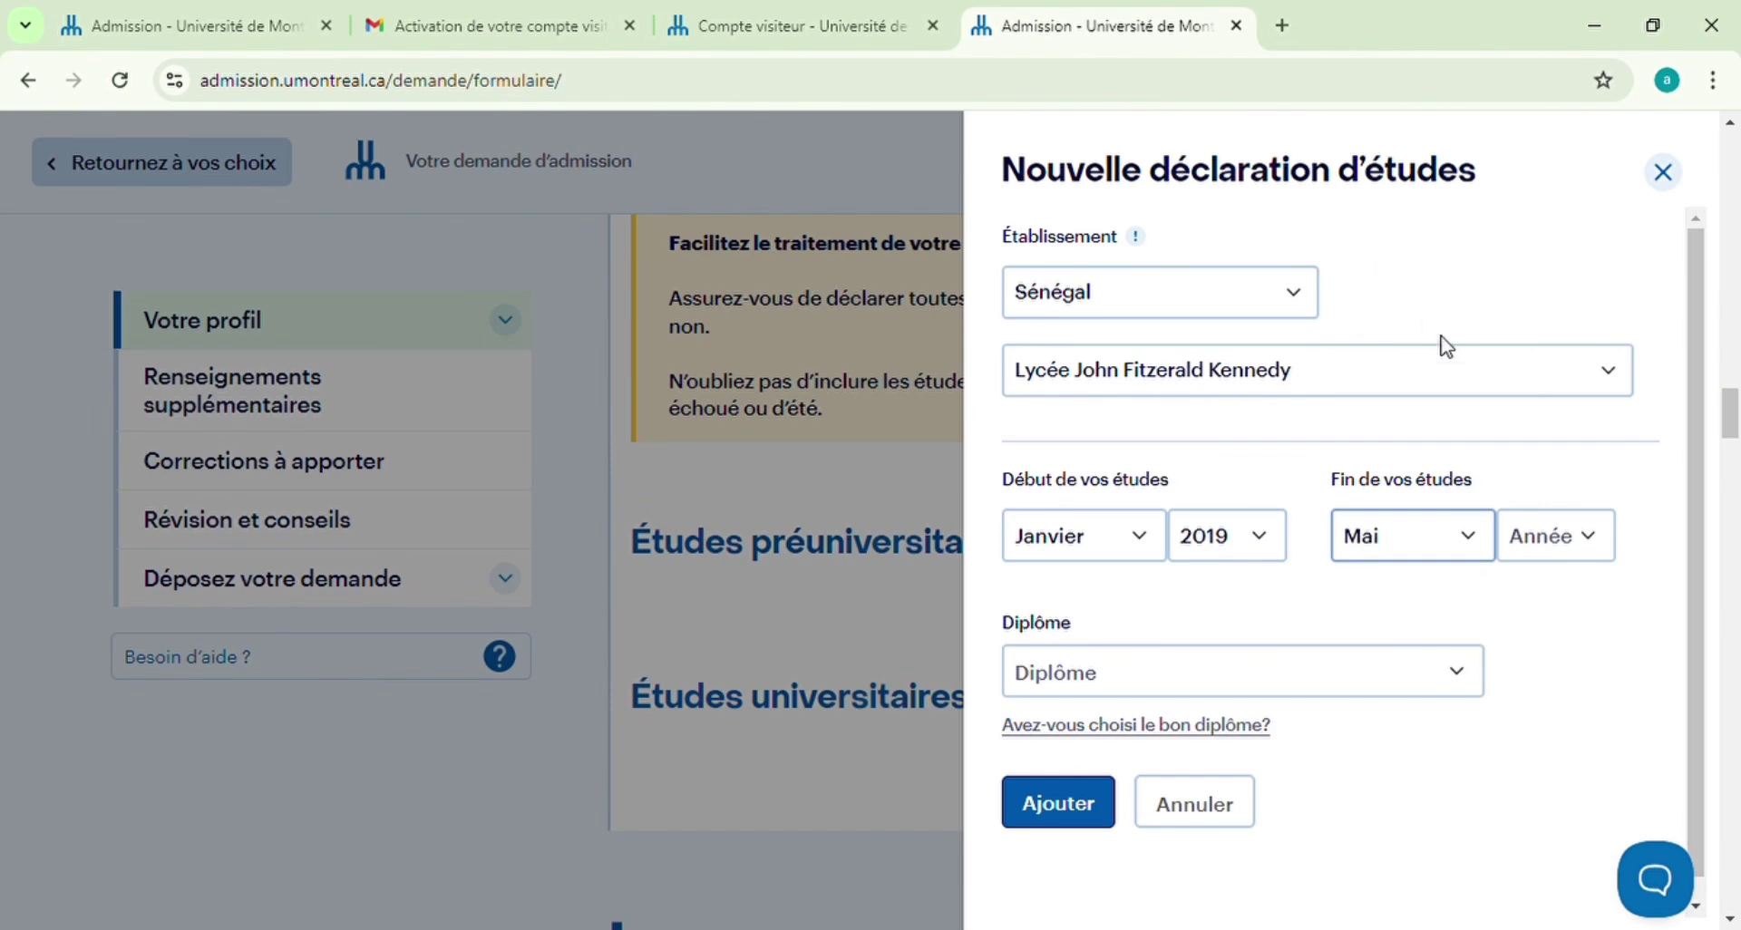
{"action": "key", "text": "Tab"}
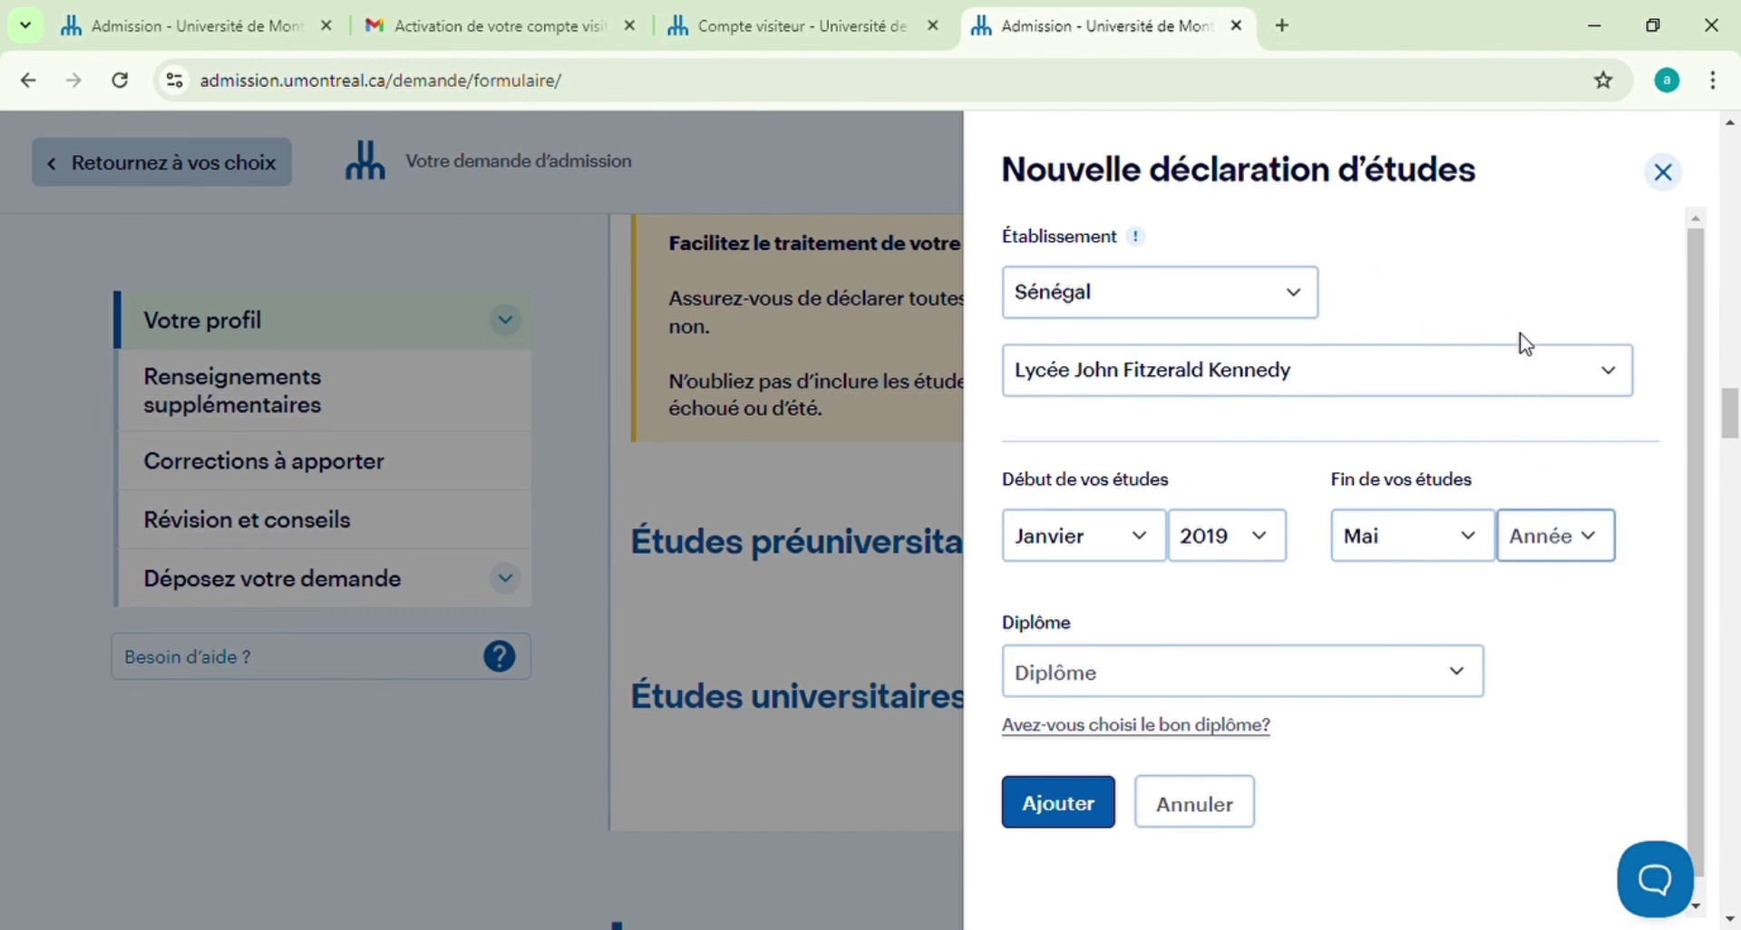
{"action": "type", "text": "2023"}
{"action": "key", "text": "Tab"}
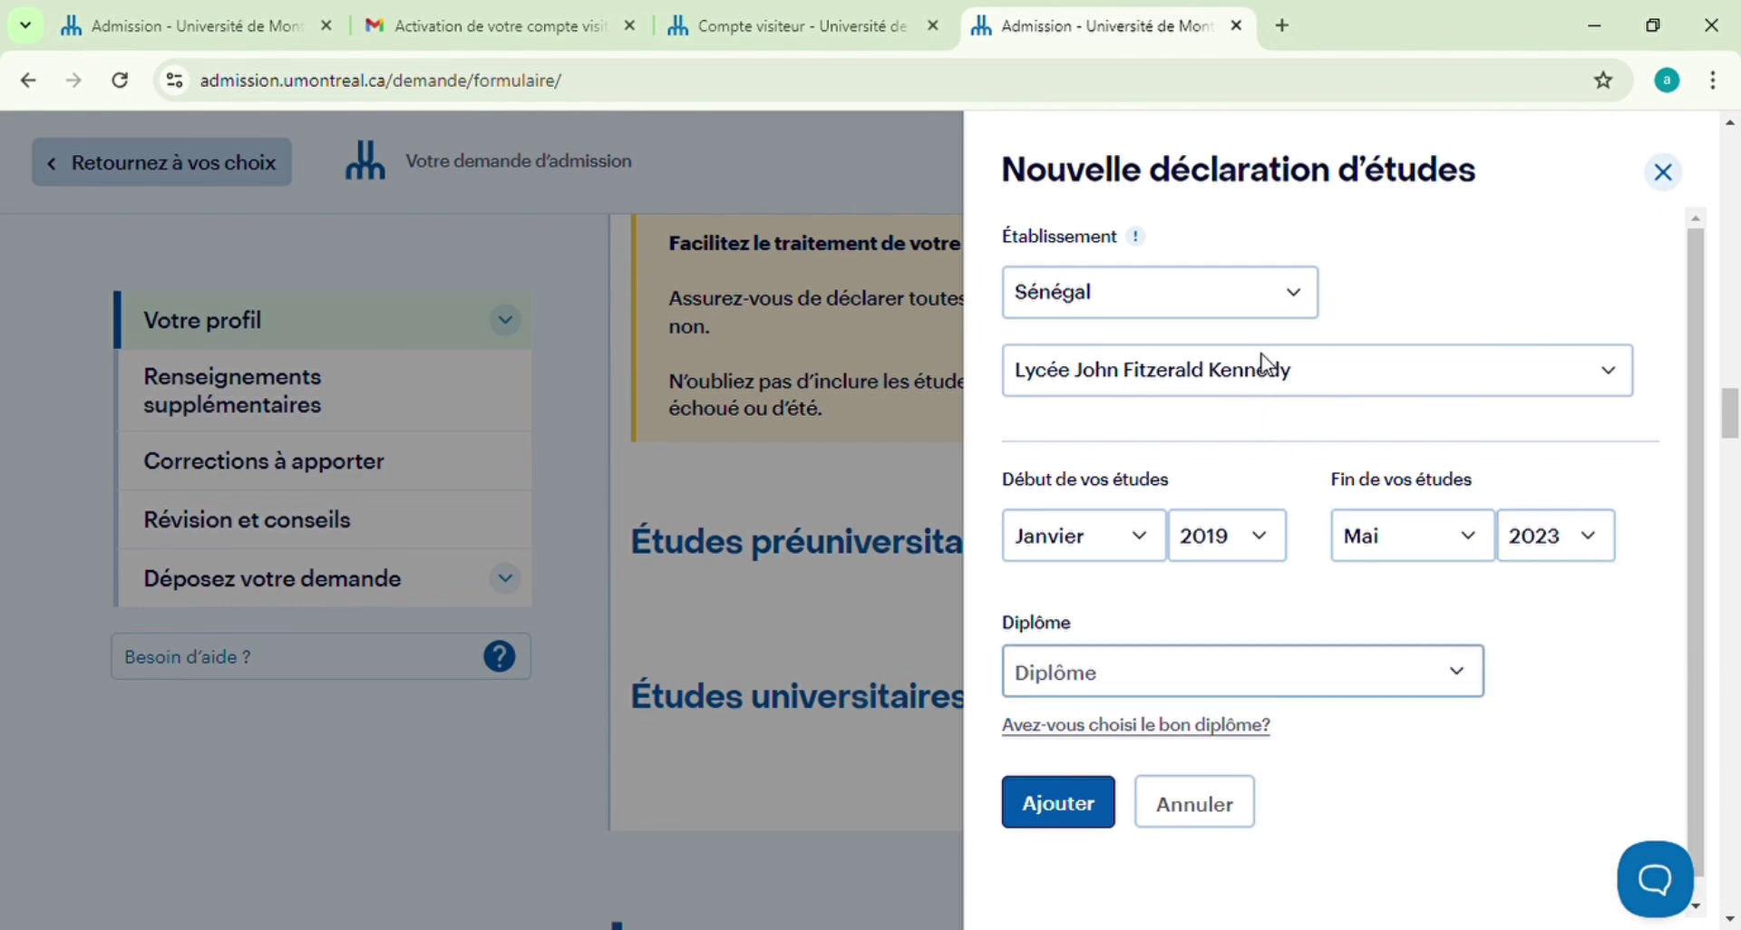
{"action": "key", "text": "b"}
{"action": "scroll", "coordinate": [1446, 583], "scroll_direction": "down", "scroll_amount": 3}
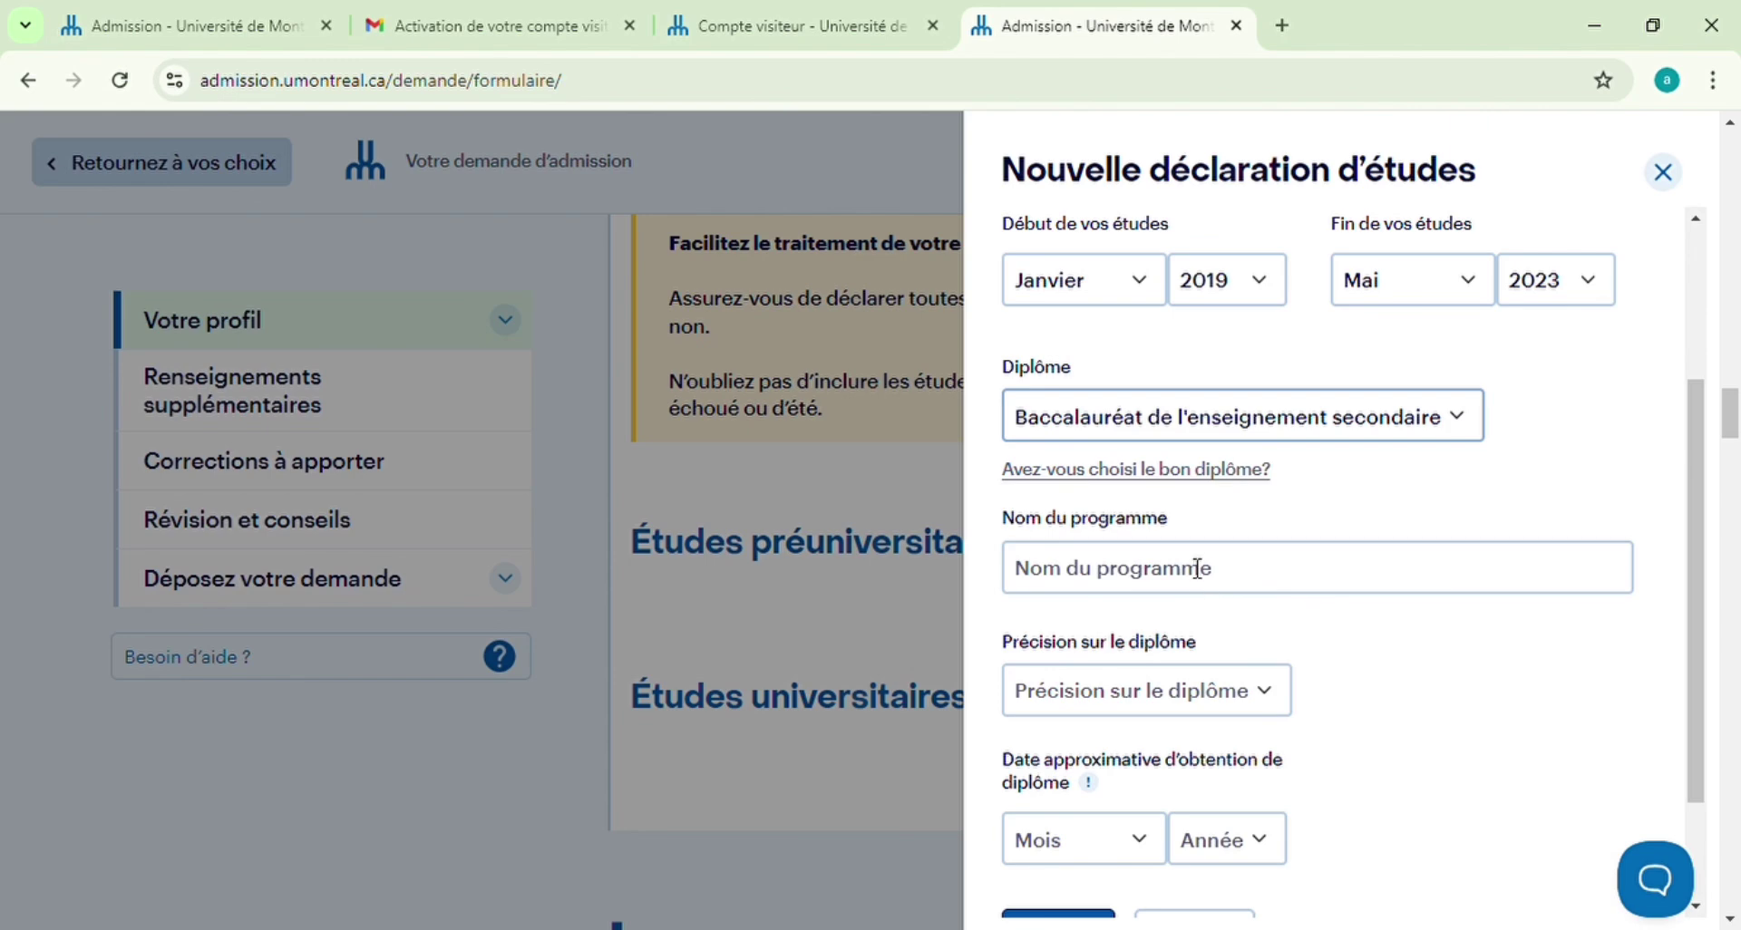
Enter the program name 'sciences humaines et sociale' and mark the diploma Terminé
{"action": "left_click", "coordinate": [1196, 569]}
{"action": "type", "text": "sciences hum"}
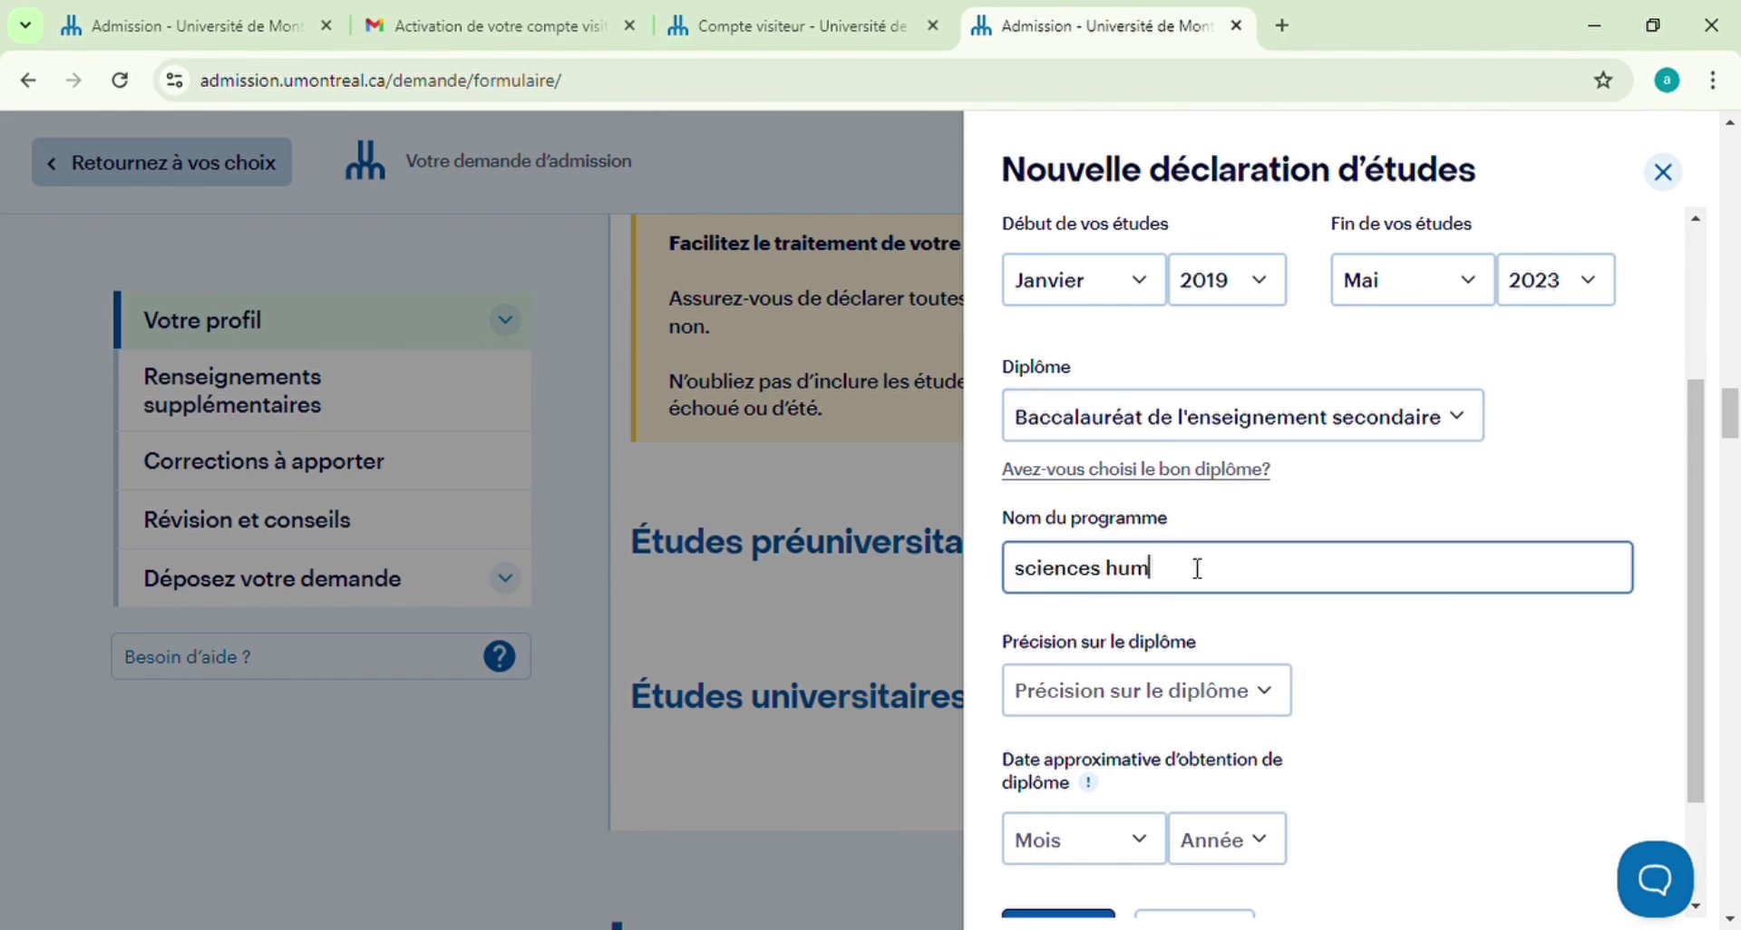
{"action": "type", "text": "aines et sociales"}
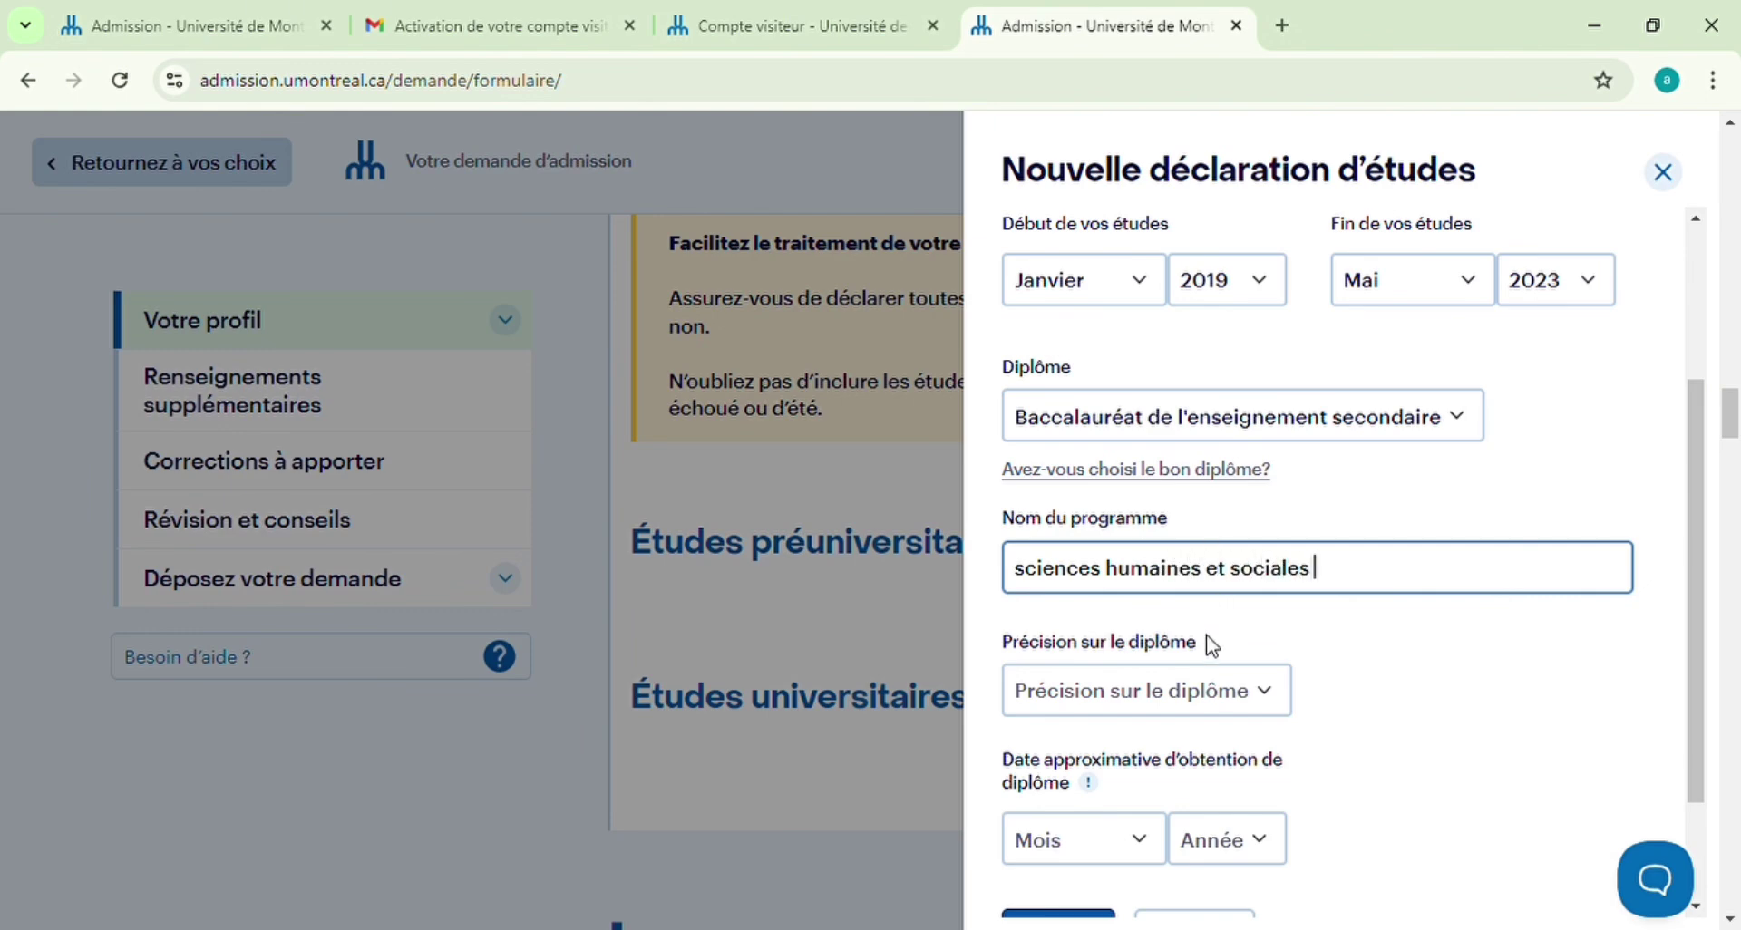
{"action": "left_click", "coordinate": [1280, 705]}
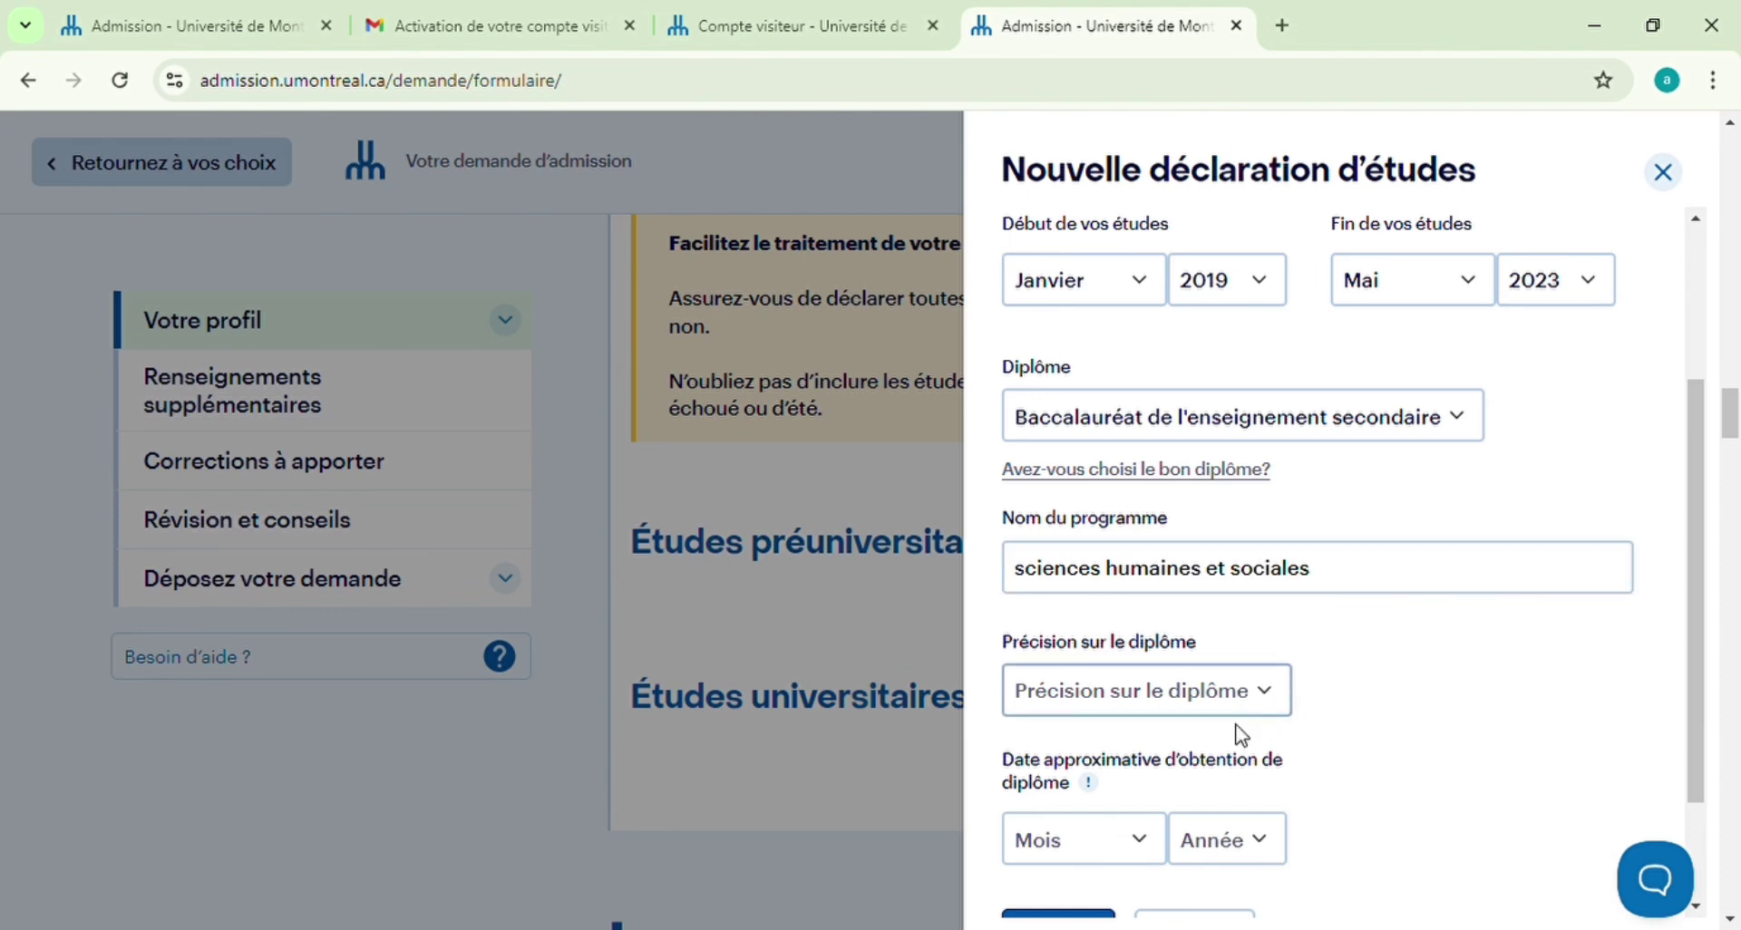
{"action": "left_click", "coordinate": [1112, 839]}
{"action": "scroll", "coordinate": [1523, 646], "scroll_direction": "down", "scroll_amount": 1}
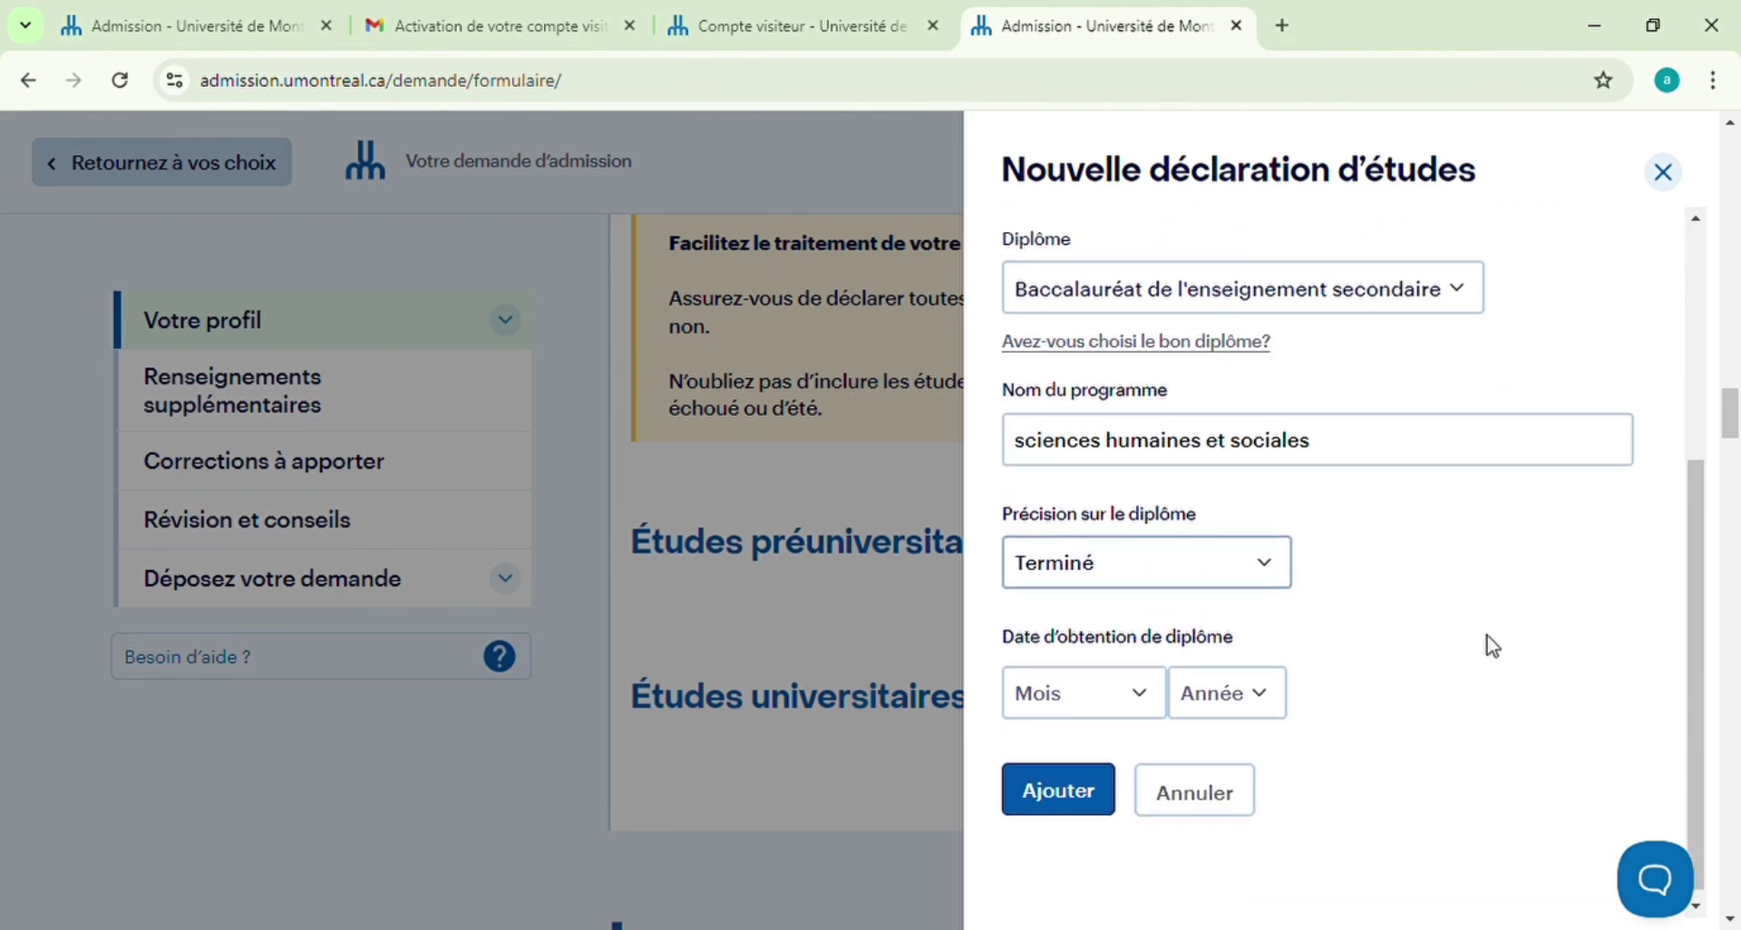
{"action": "scroll", "coordinate": [1477, 611], "scroll_direction": "up", "scroll_amount": 3}
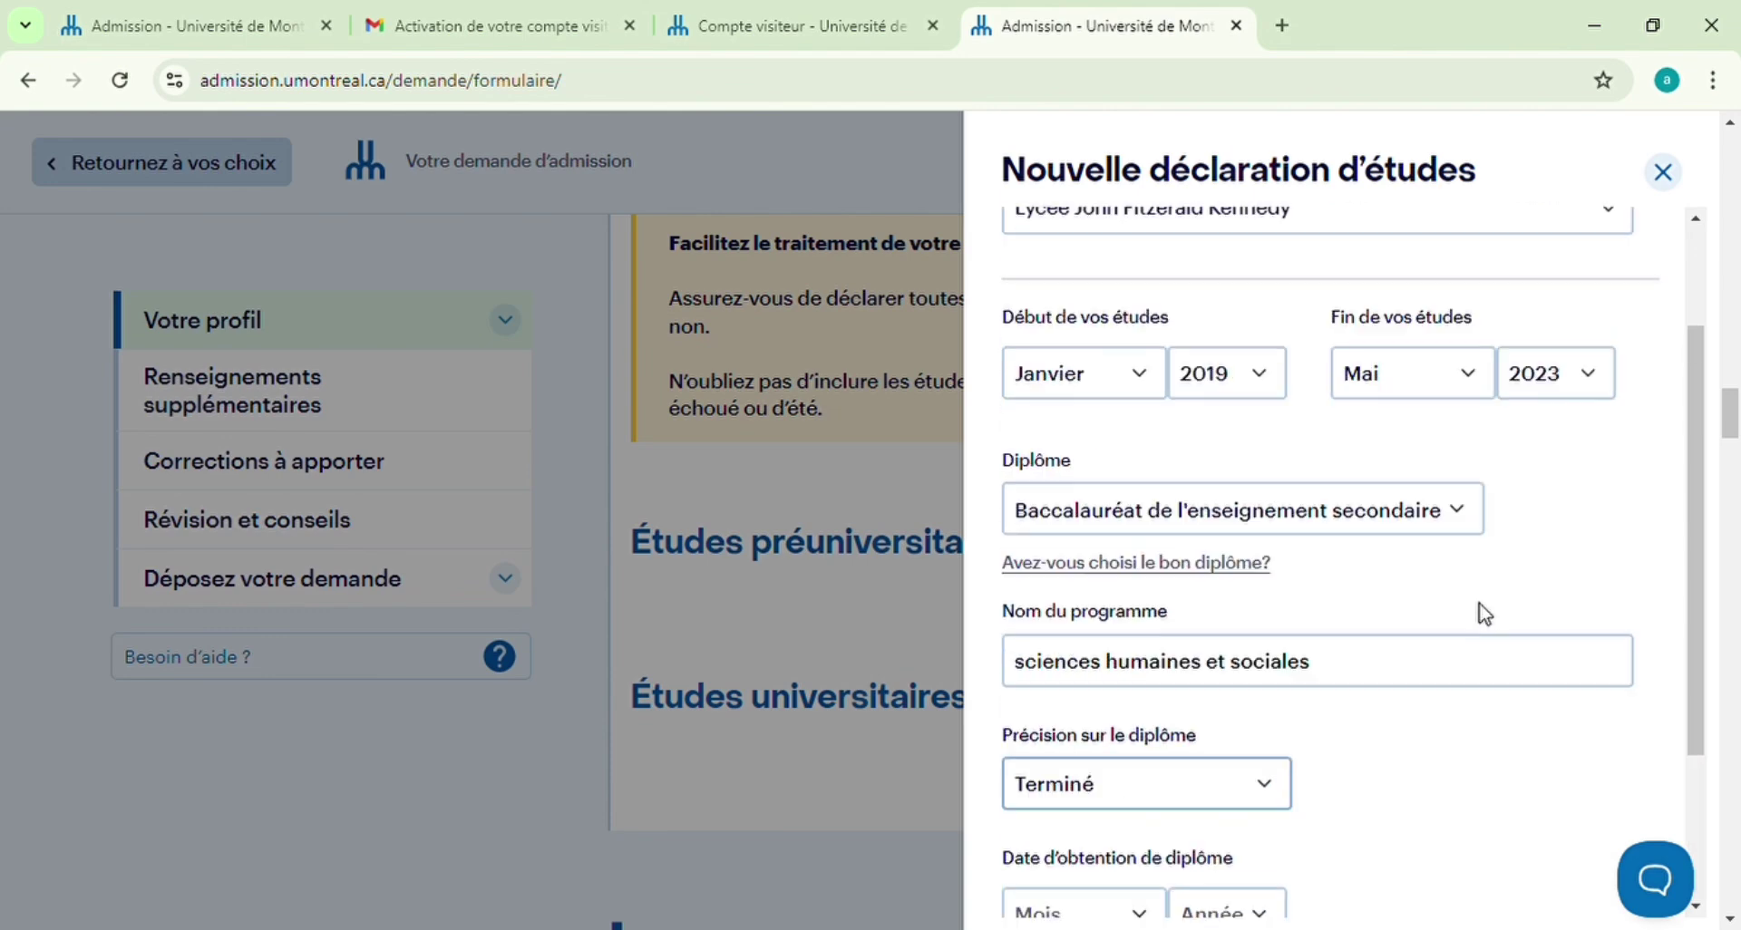
{"action": "scroll", "coordinate": [1315, 713], "scroll_direction": "down", "scroll_amount": 3}
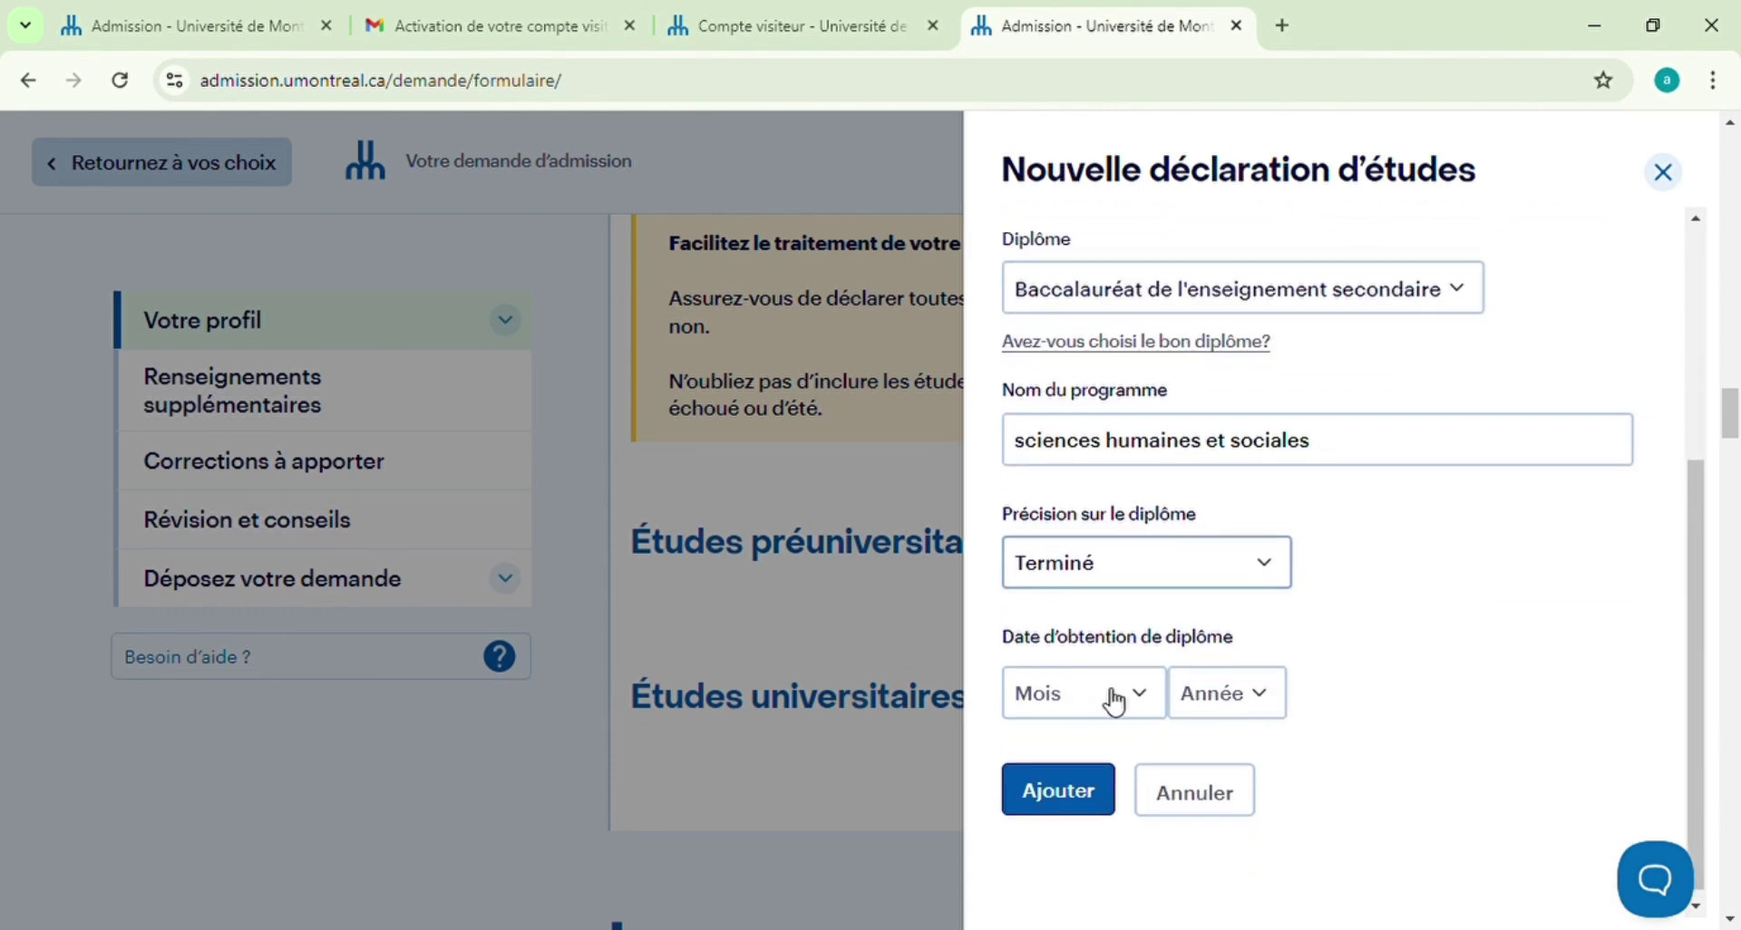
Set the graduation date to Août 2023 and add the Lycée study record
{"action": "left_click", "coordinate": [1147, 696]}
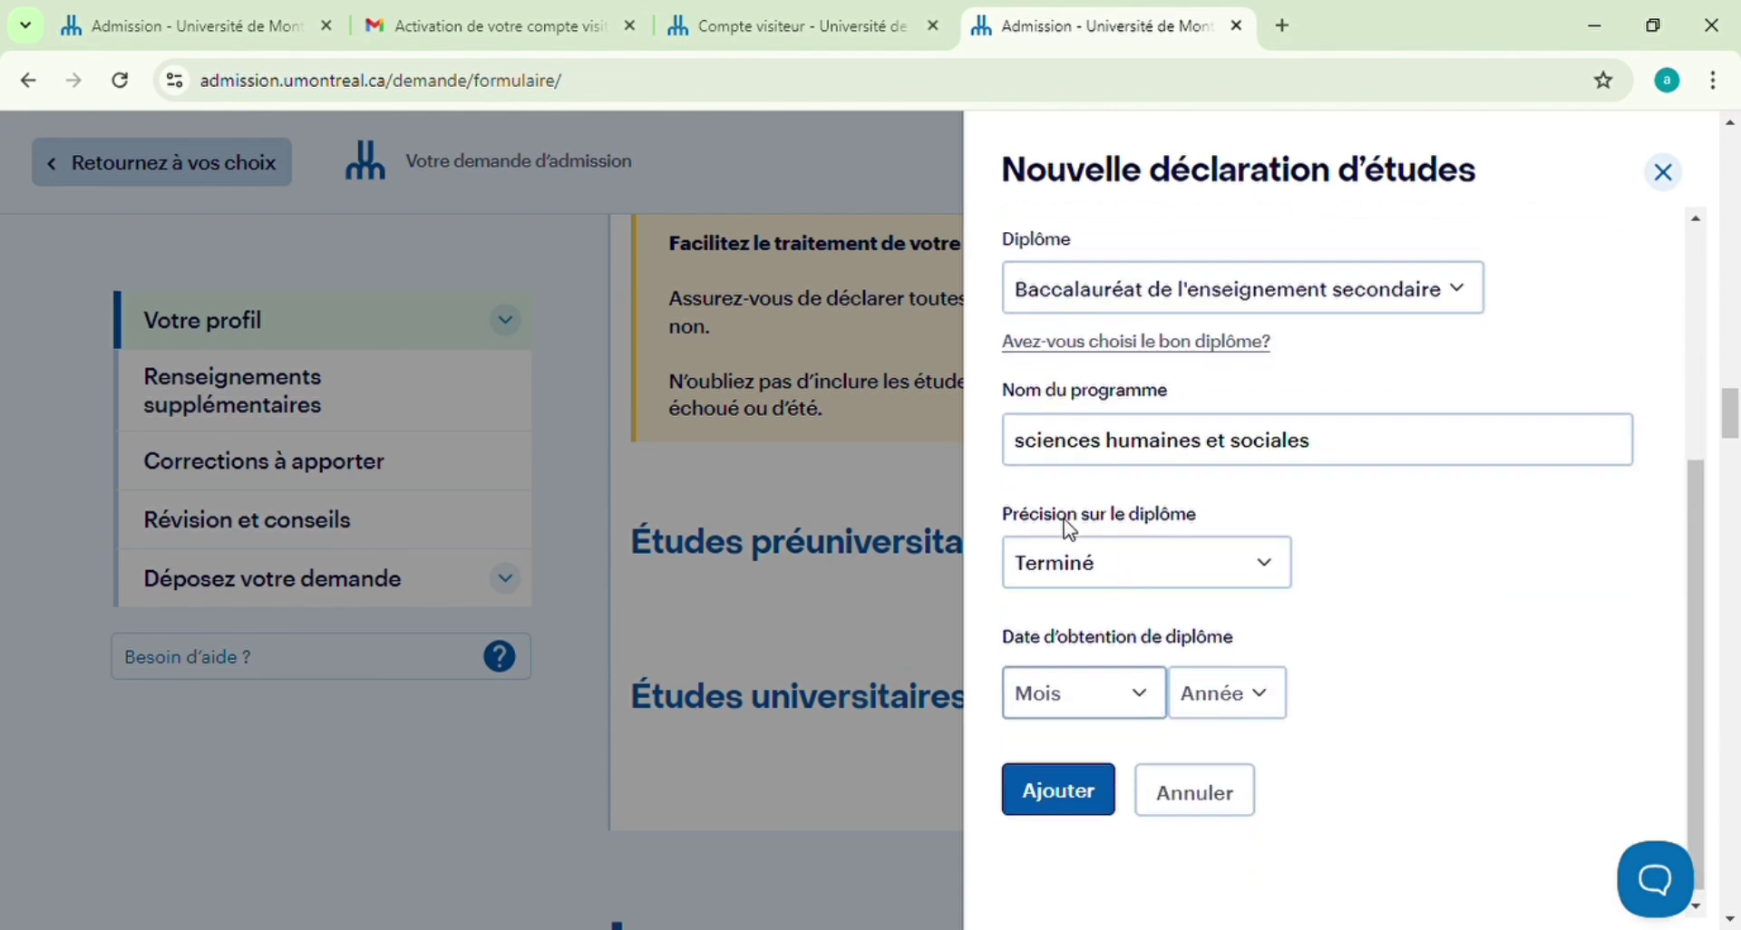
{"action": "key", "text": "a"}
{"action": "key", "text": "o"}
{"action": "left_click", "coordinate": [1276, 703]}
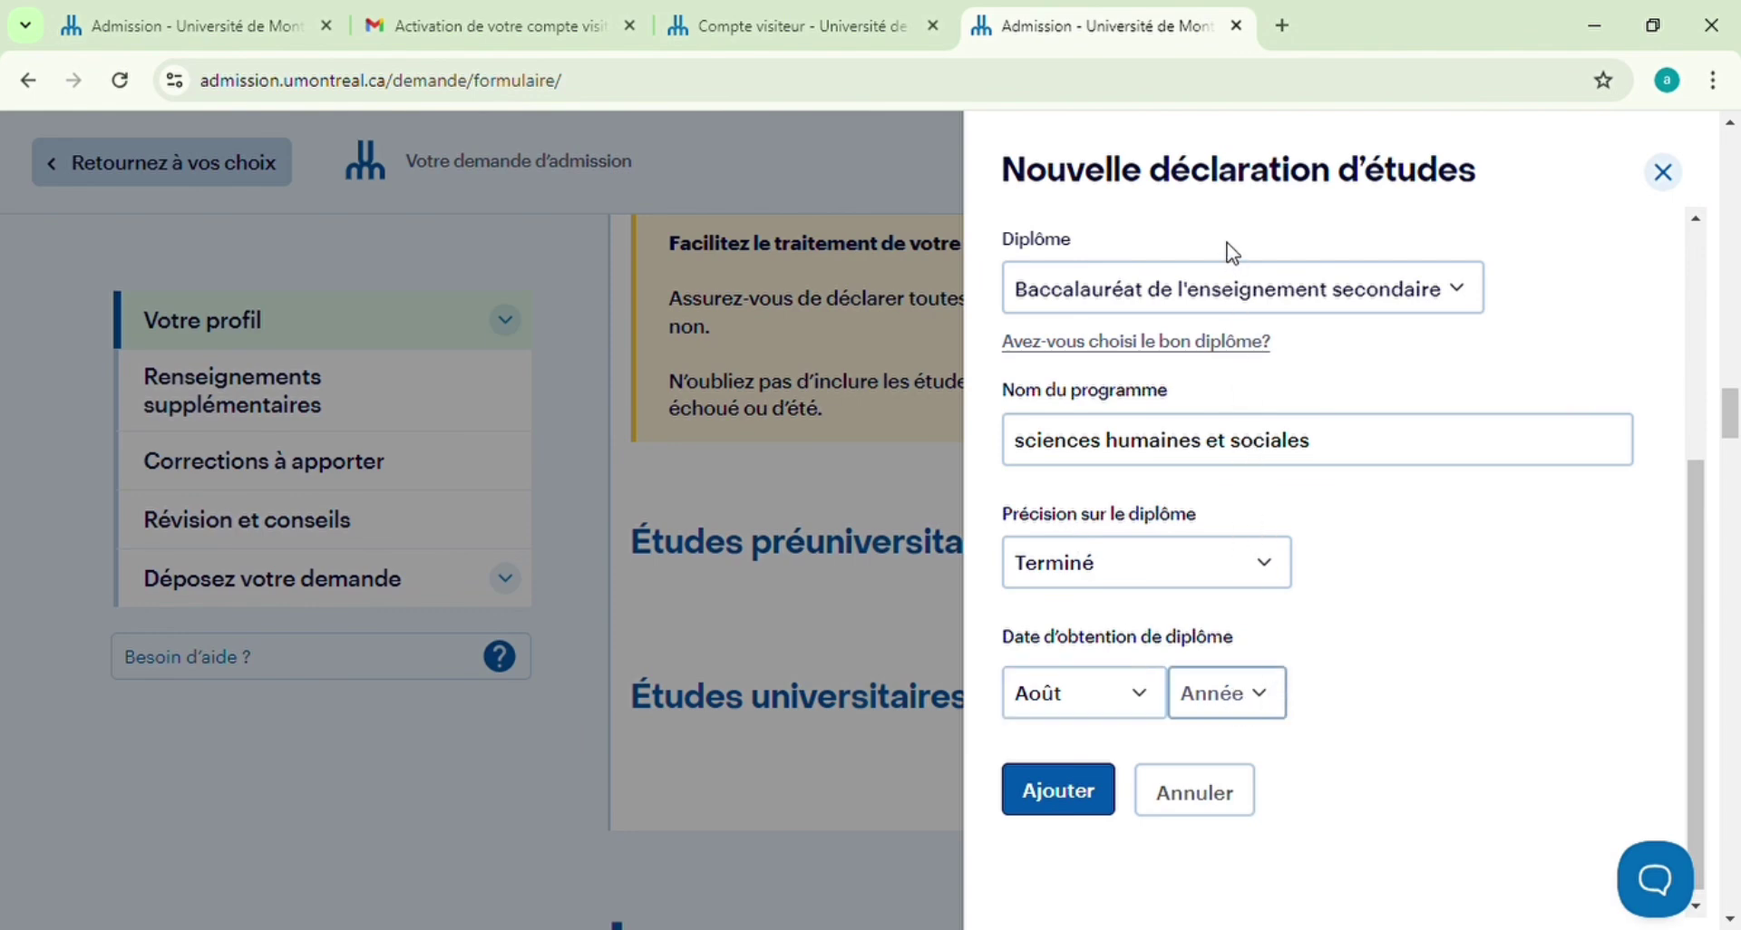
{"action": "key", "text": "2"}
{"action": "key", "text": "0"}
{"action": "key", "text": "2"}
{"action": "key", "text": "3"}
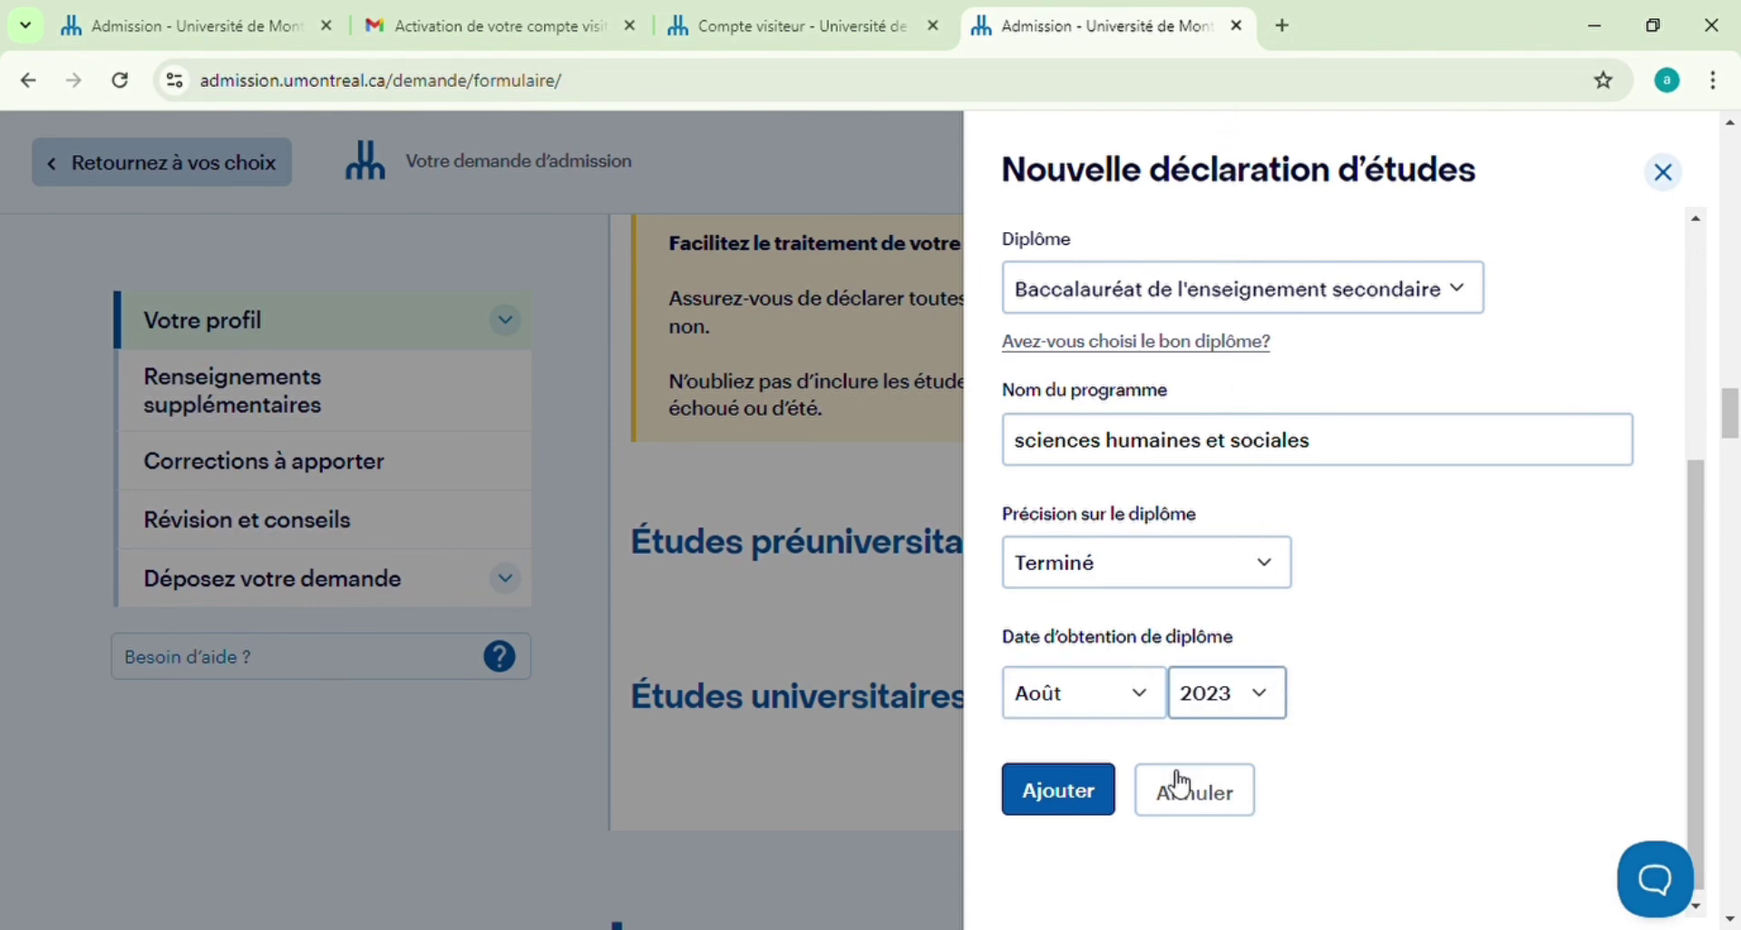
{"action": "left_click", "coordinate": [1093, 789]}
{"action": "scroll", "coordinate": [1289, 645], "scroll_direction": "down", "scroll_amount": 4}
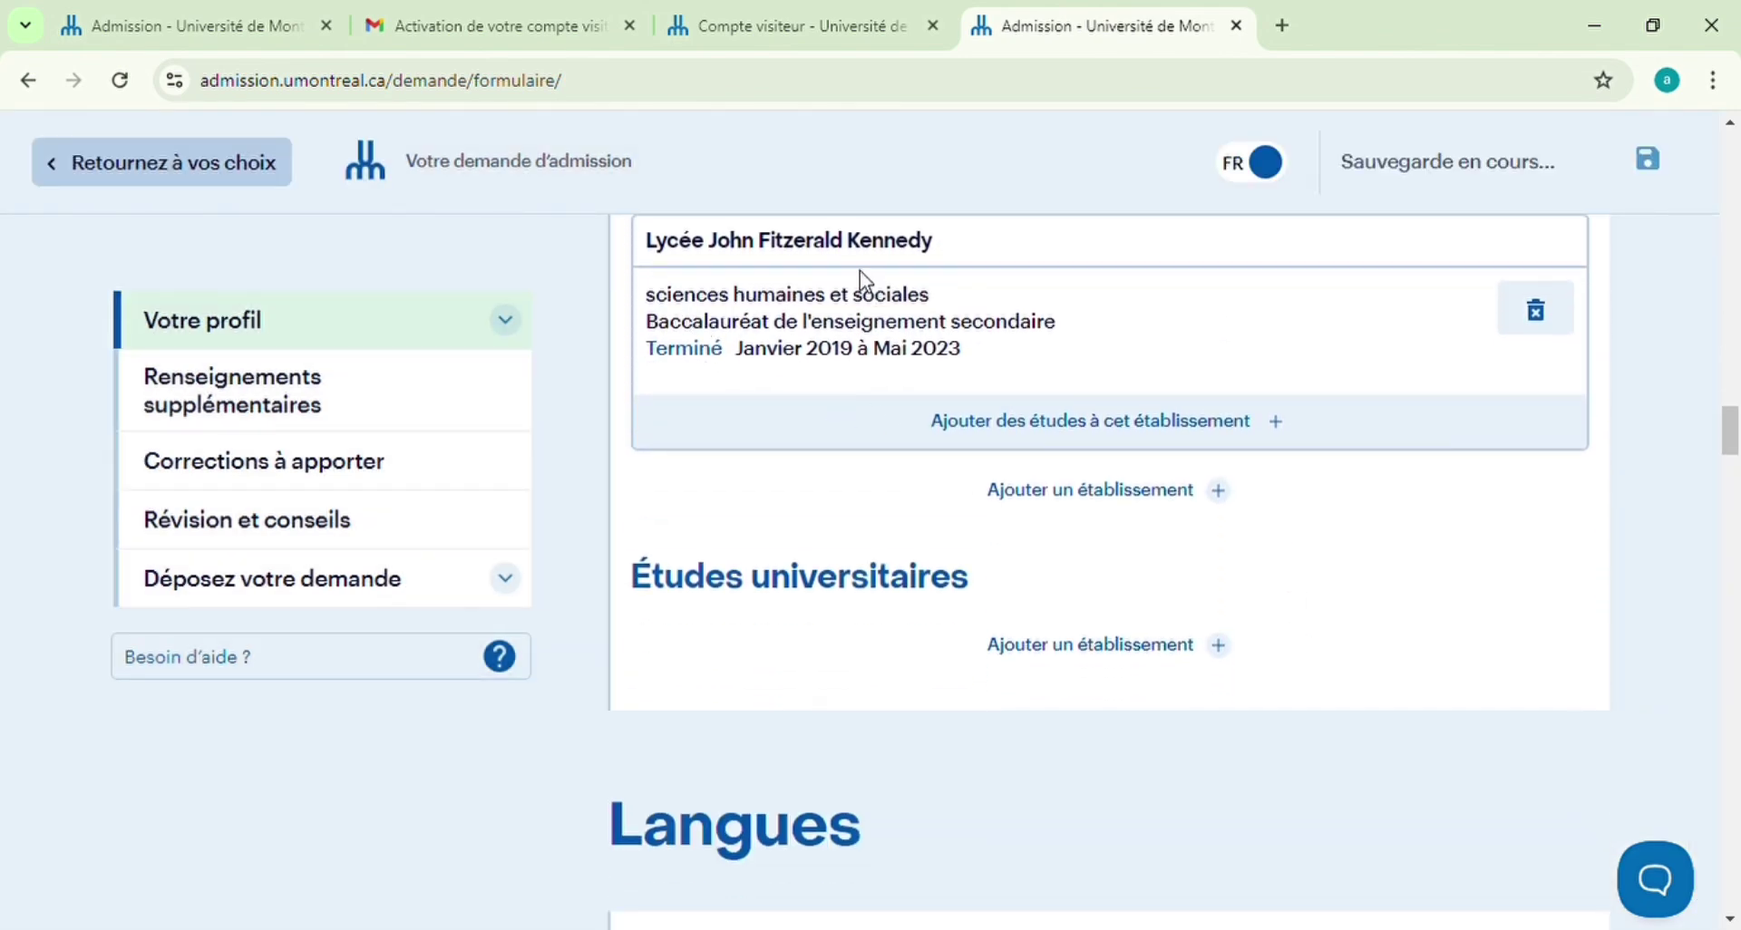
Start a university declaration for Université Cheikh Anta Diop in Sénégal
{"action": "left_click", "coordinate": [1115, 644]}
{"action": "left_click", "coordinate": [1294, 304]}
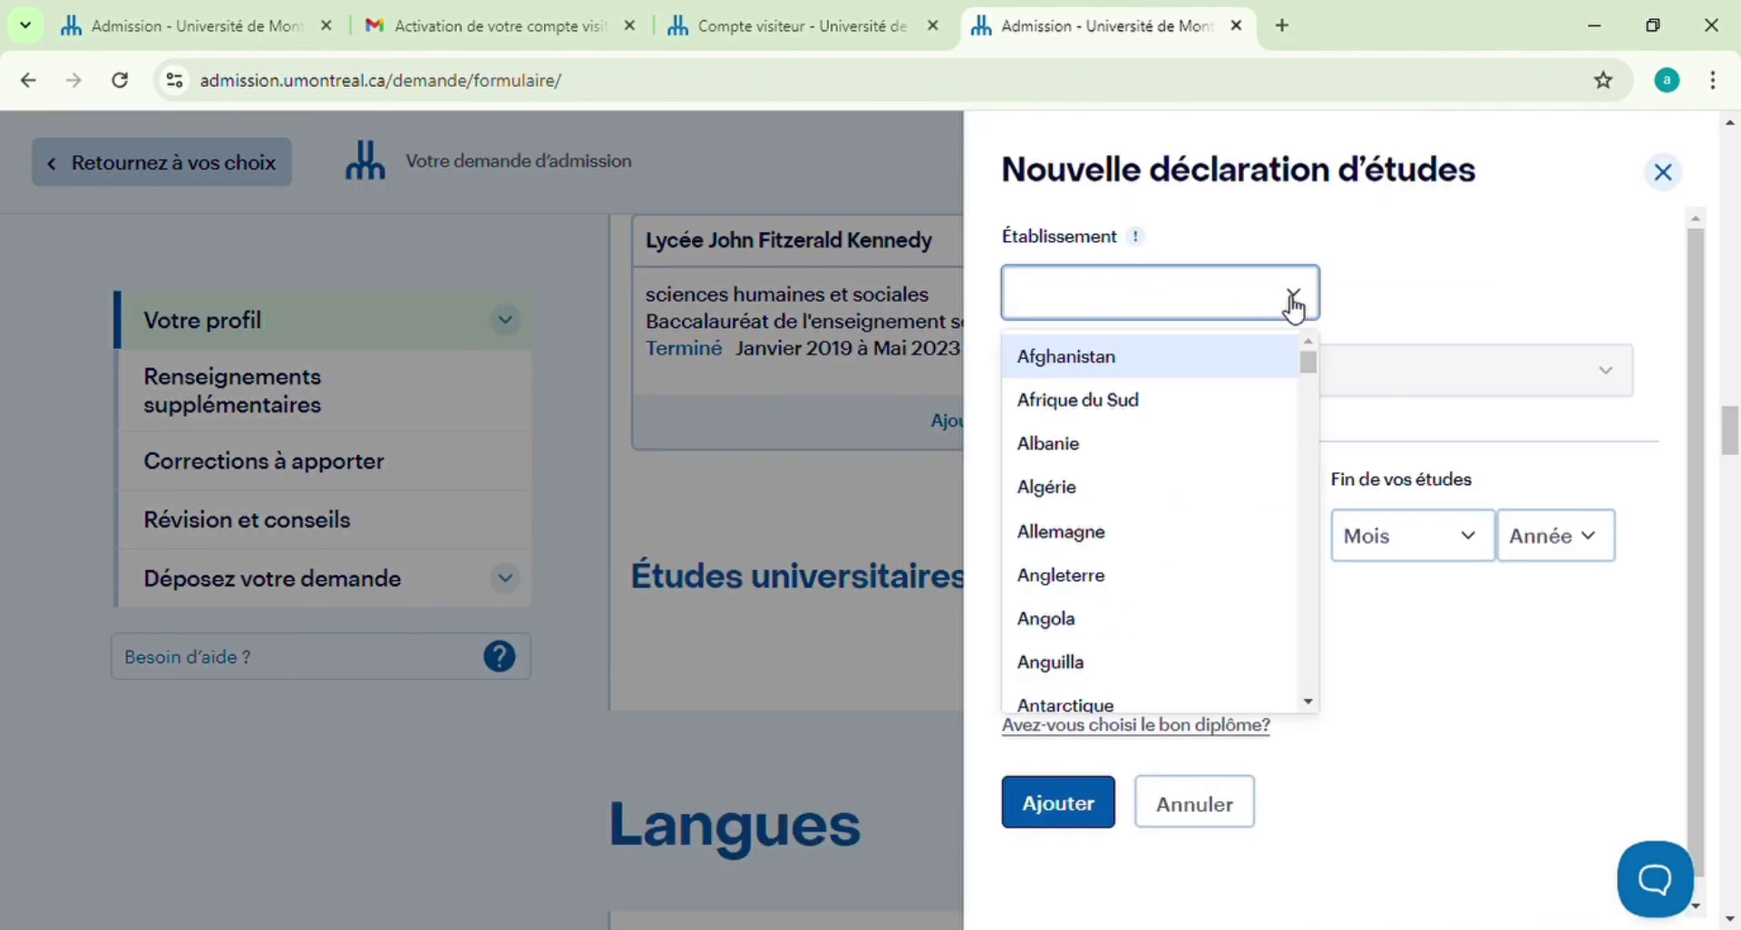
{"action": "type", "text": "se"}
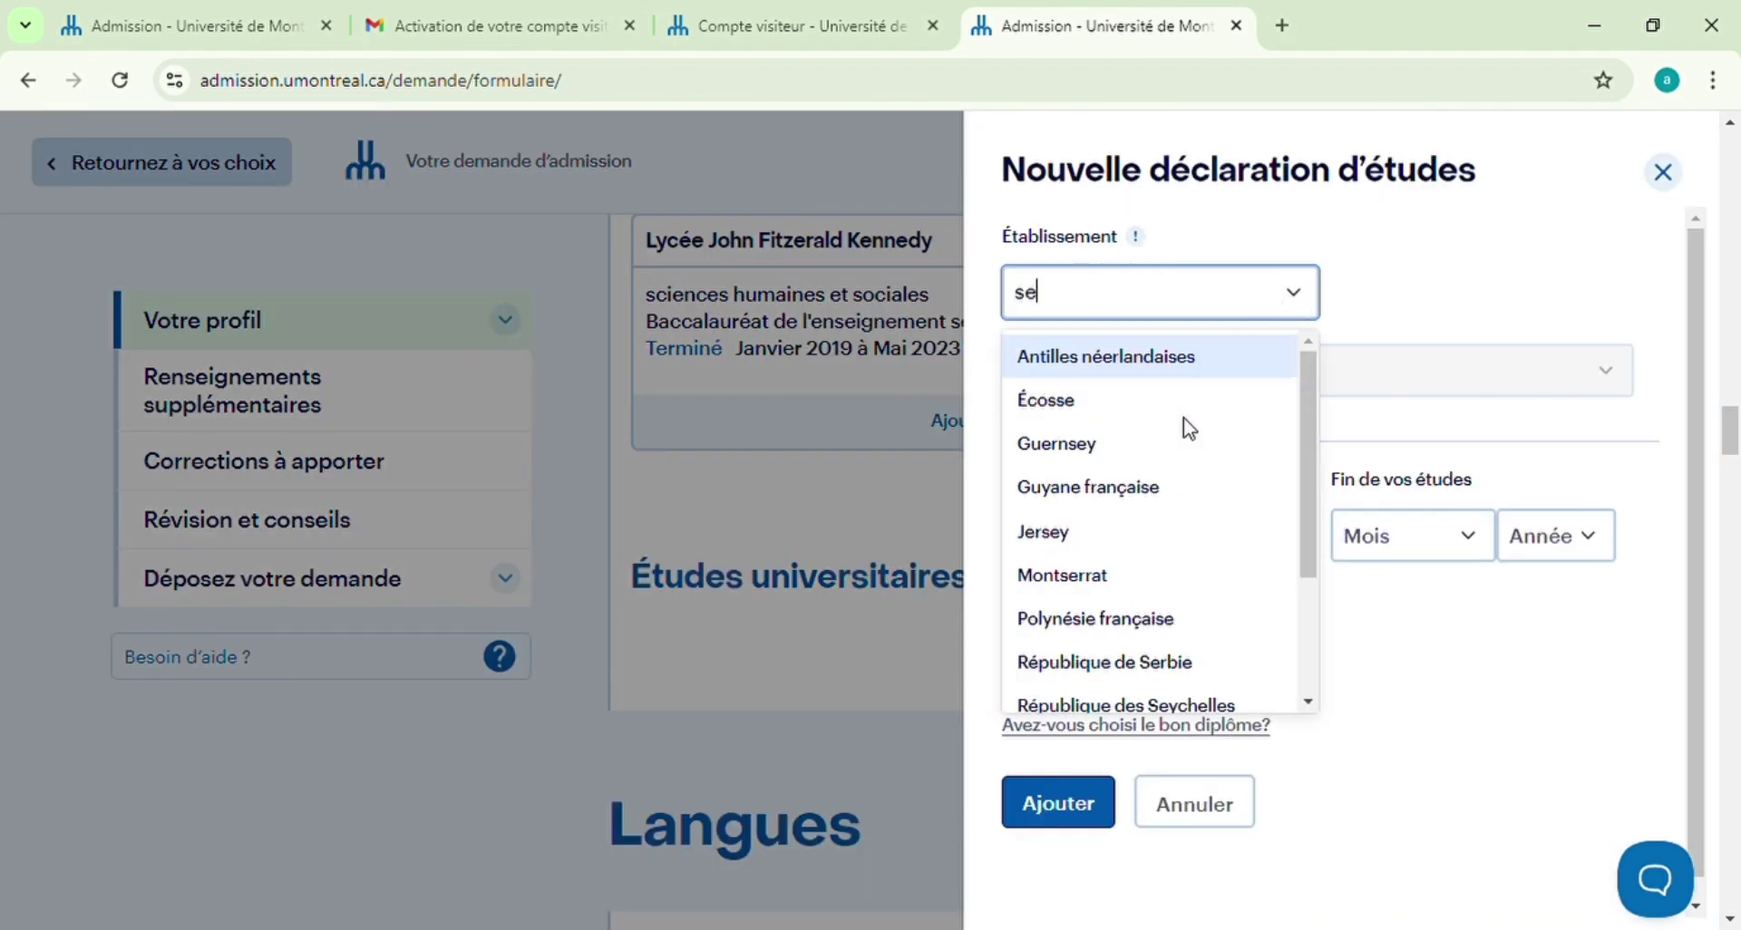
{"action": "type", "text": "neg"}
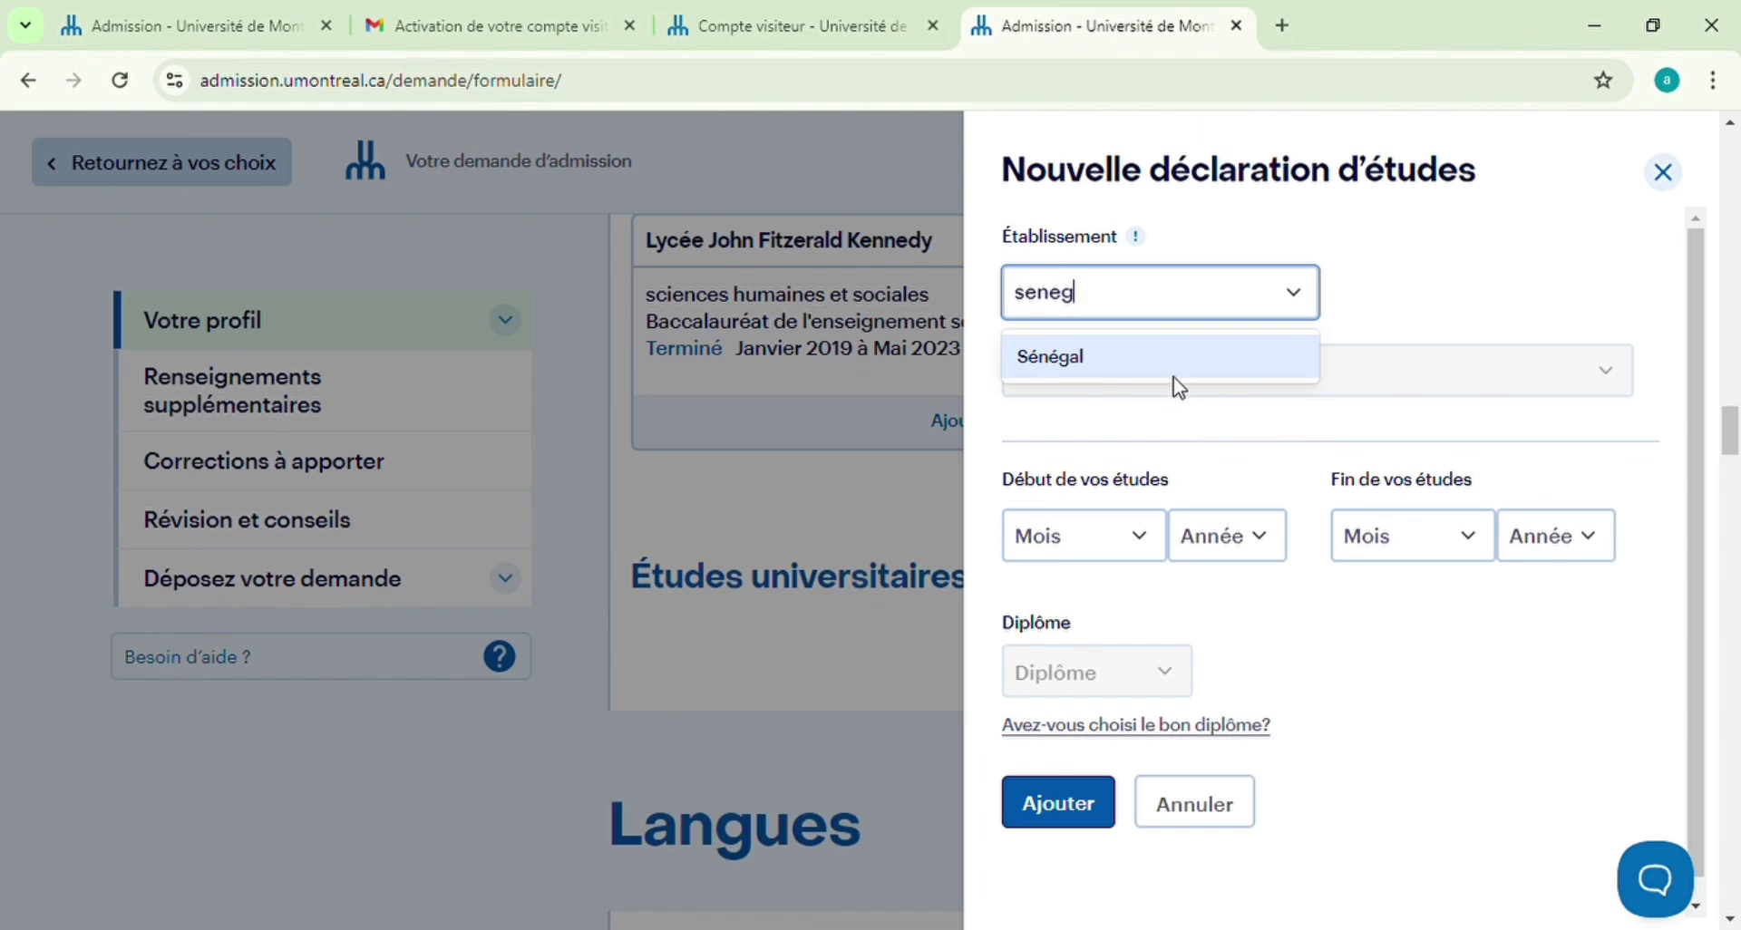
{"action": "left_click", "coordinate": [1176, 359]}
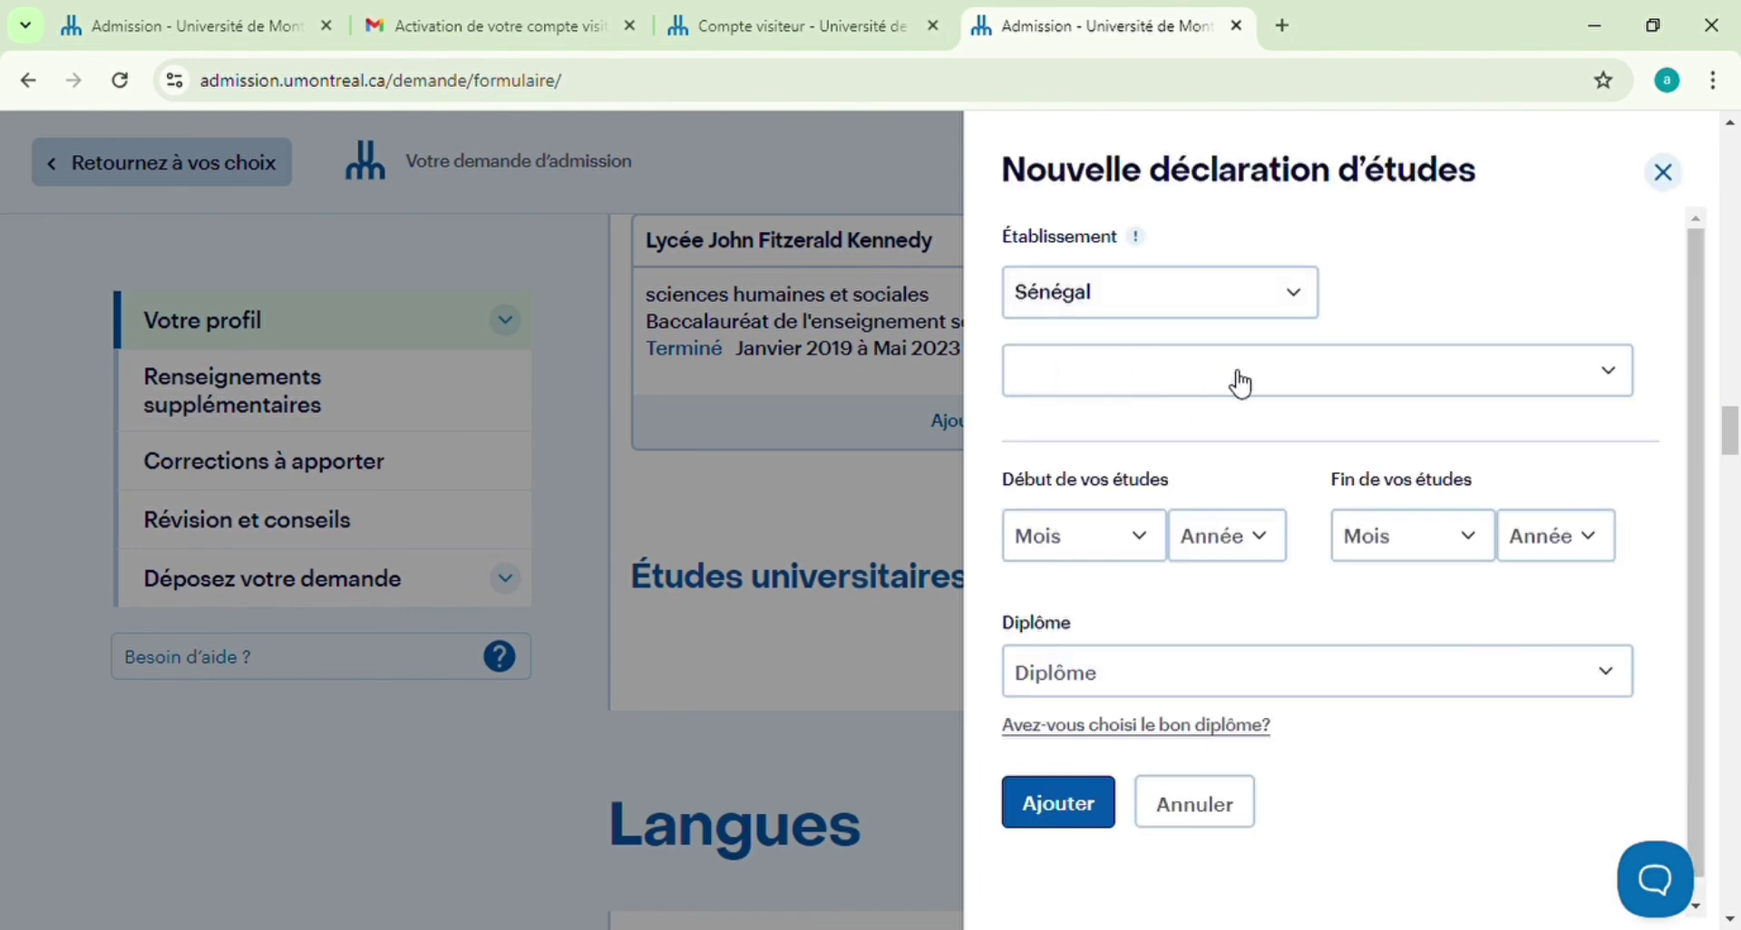
{"action": "left_click", "coordinate": [1614, 370]}
{"action": "scroll", "coordinate": [1265, 555], "scroll_direction": "down", "scroll_amount": 9}
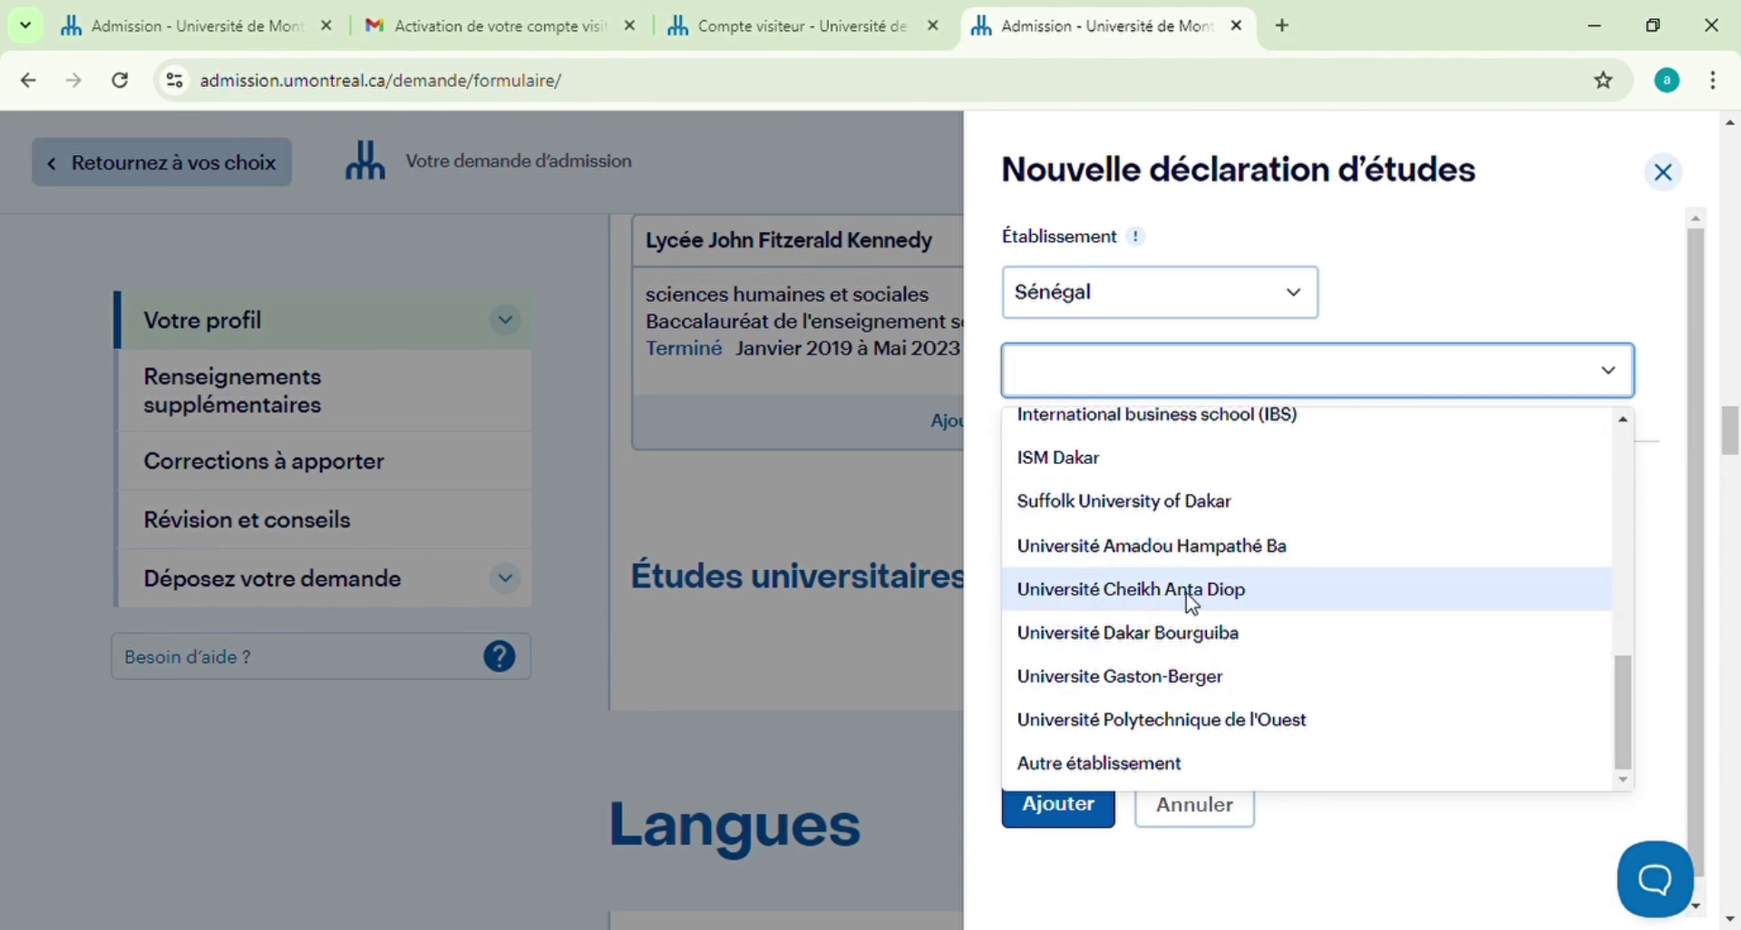
{"action": "left_click", "coordinate": [1131, 594]}
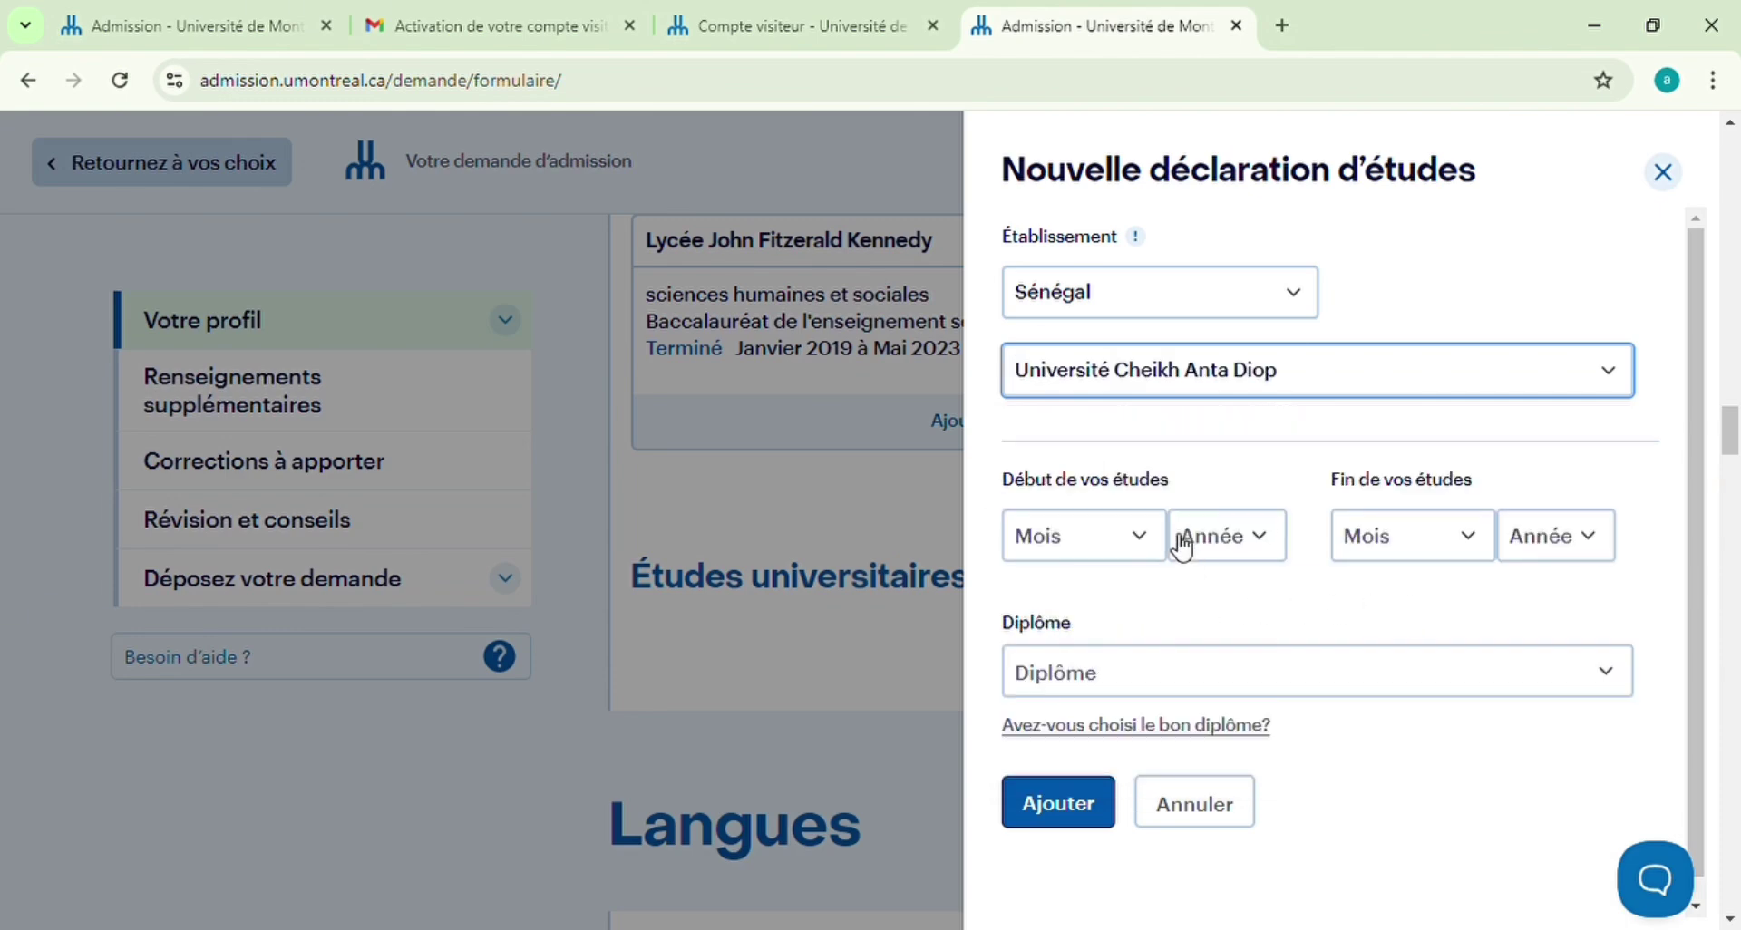
Set studies from Avril 2023 to Janvier 2025 and choose Études universitaires de cycles supérieurs
{"action": "left_click", "coordinate": [1154, 541]}
{"action": "key", "text": "a"}
{"action": "key", "text": "Tab"}
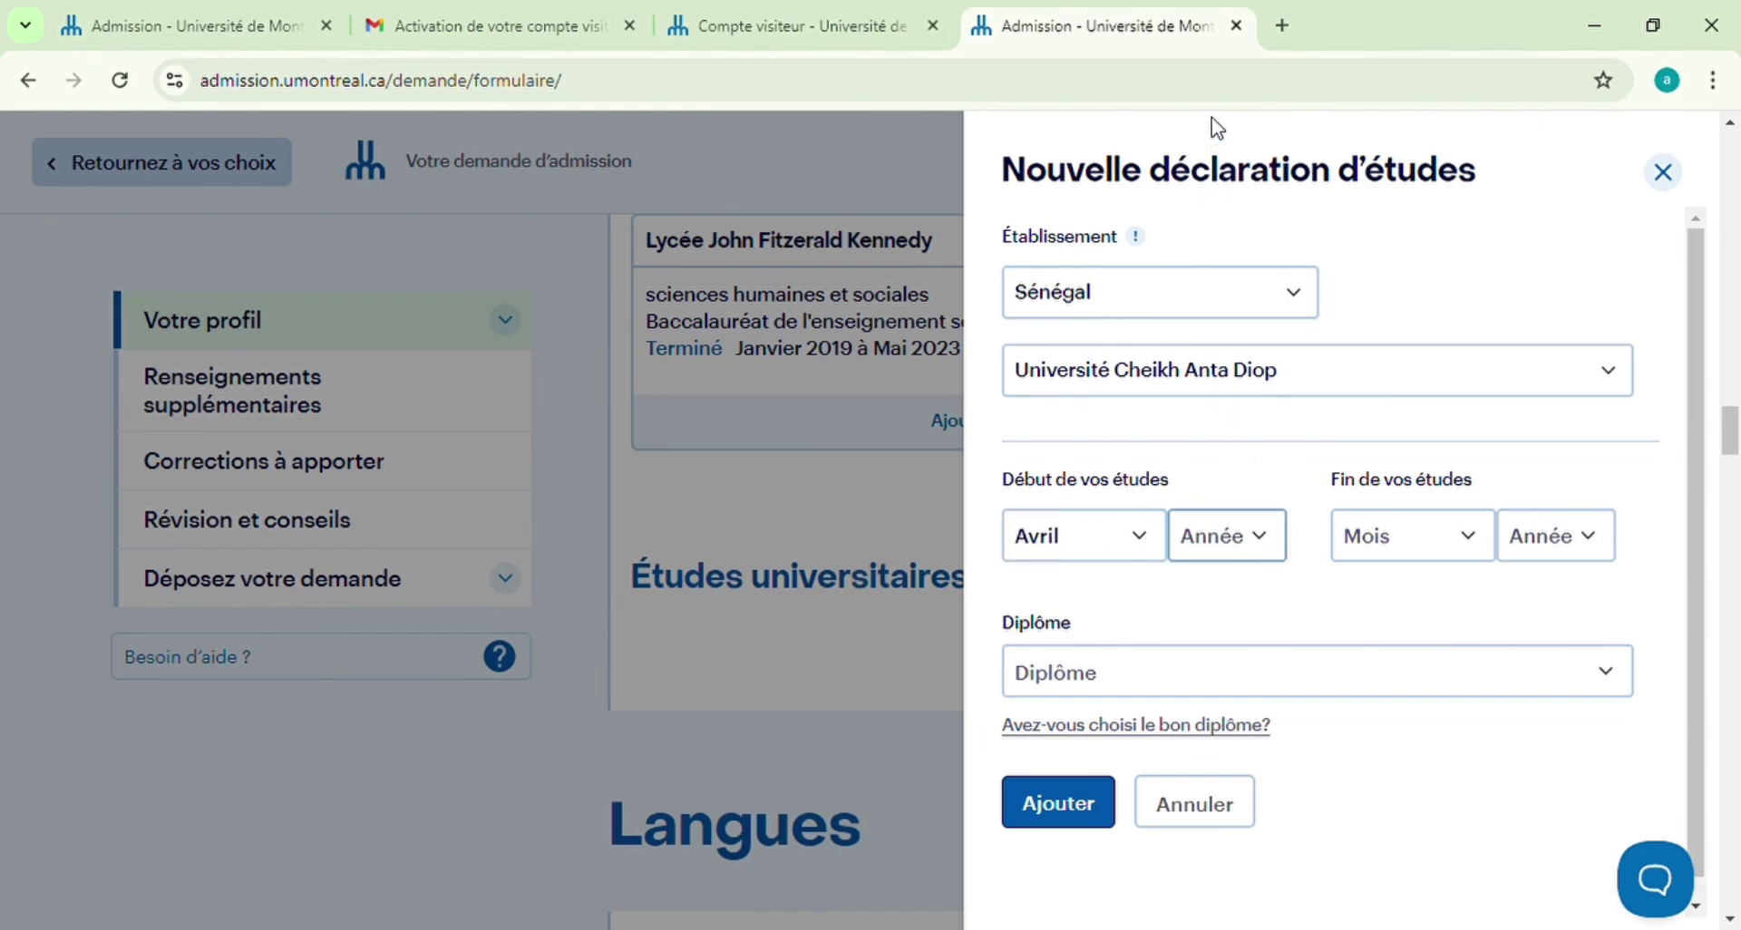
{"action": "type", "text": "2023"}
{"action": "key", "text": "Tab"}
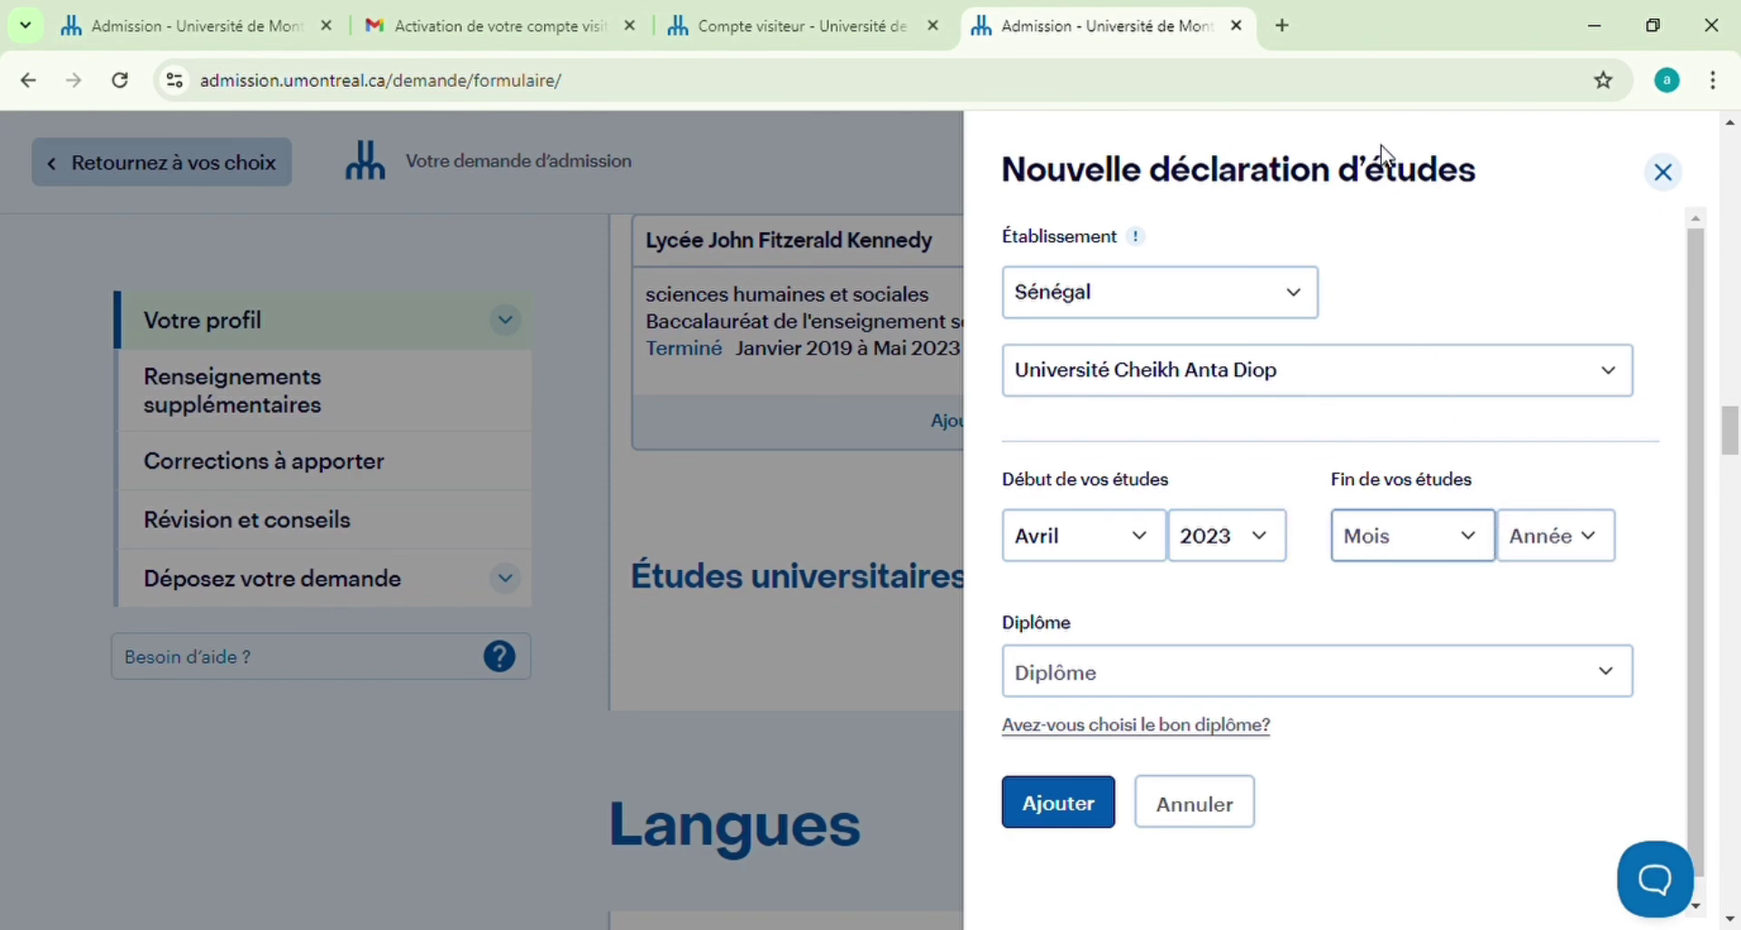
{"action": "key", "text": "Down"}
{"action": "key", "text": "Tab"}
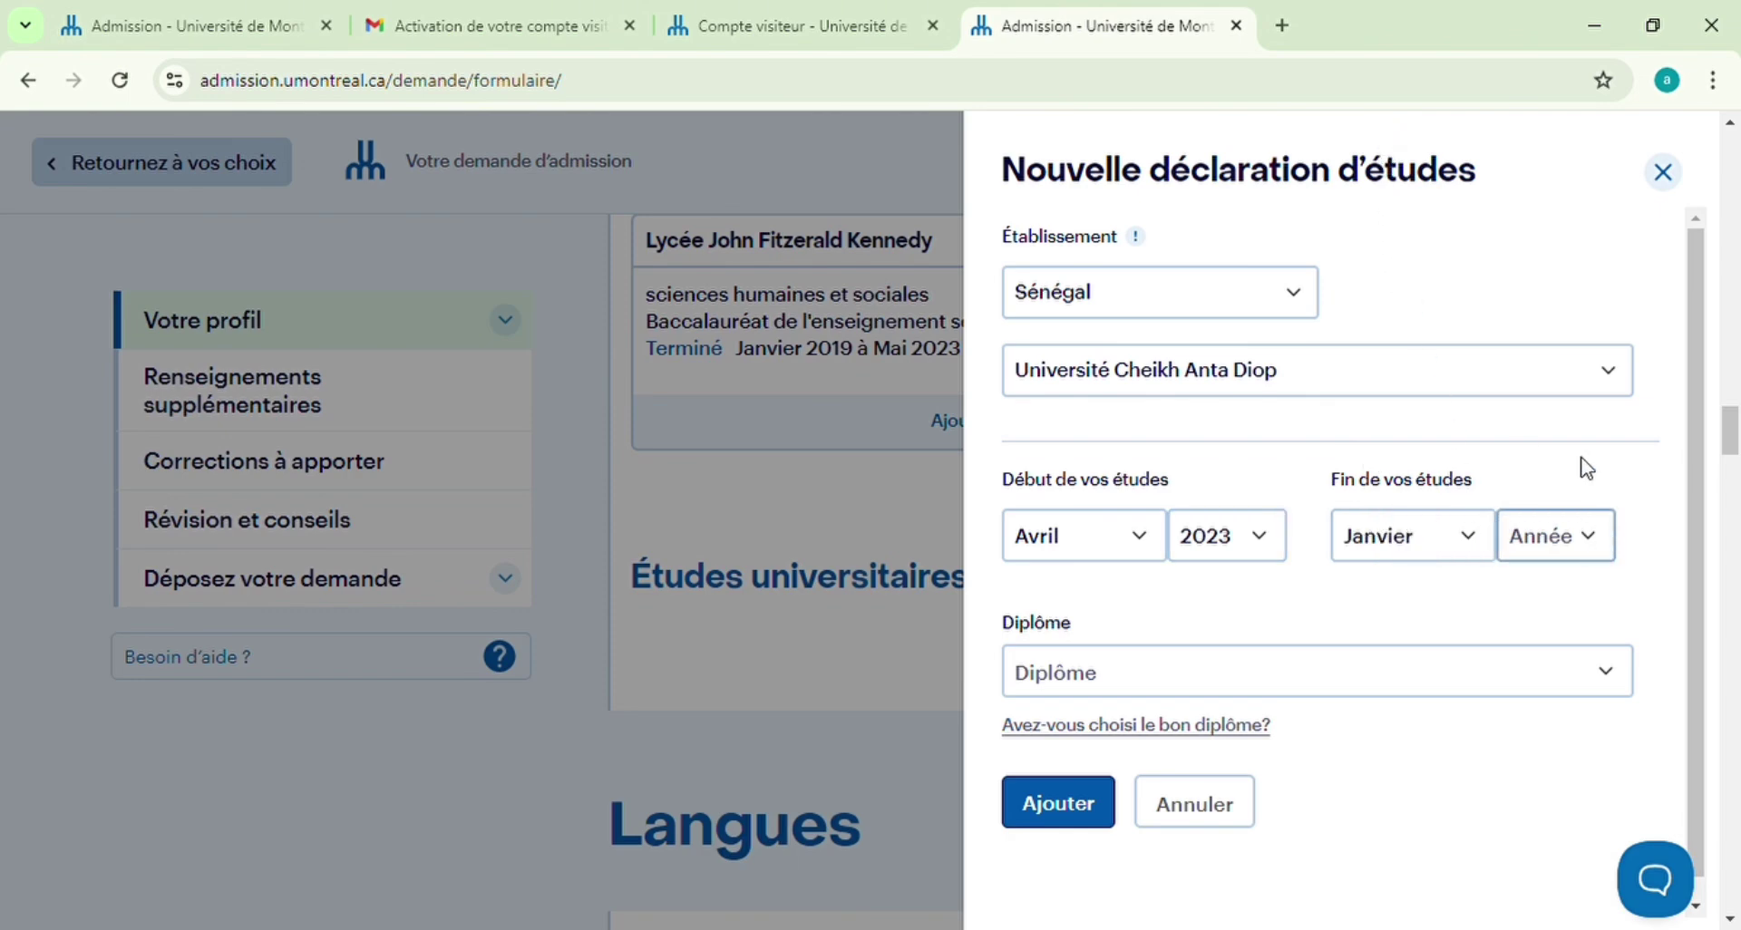
{"action": "key", "text": "Down"}
{"action": "left_click", "coordinate": [1619, 677]}
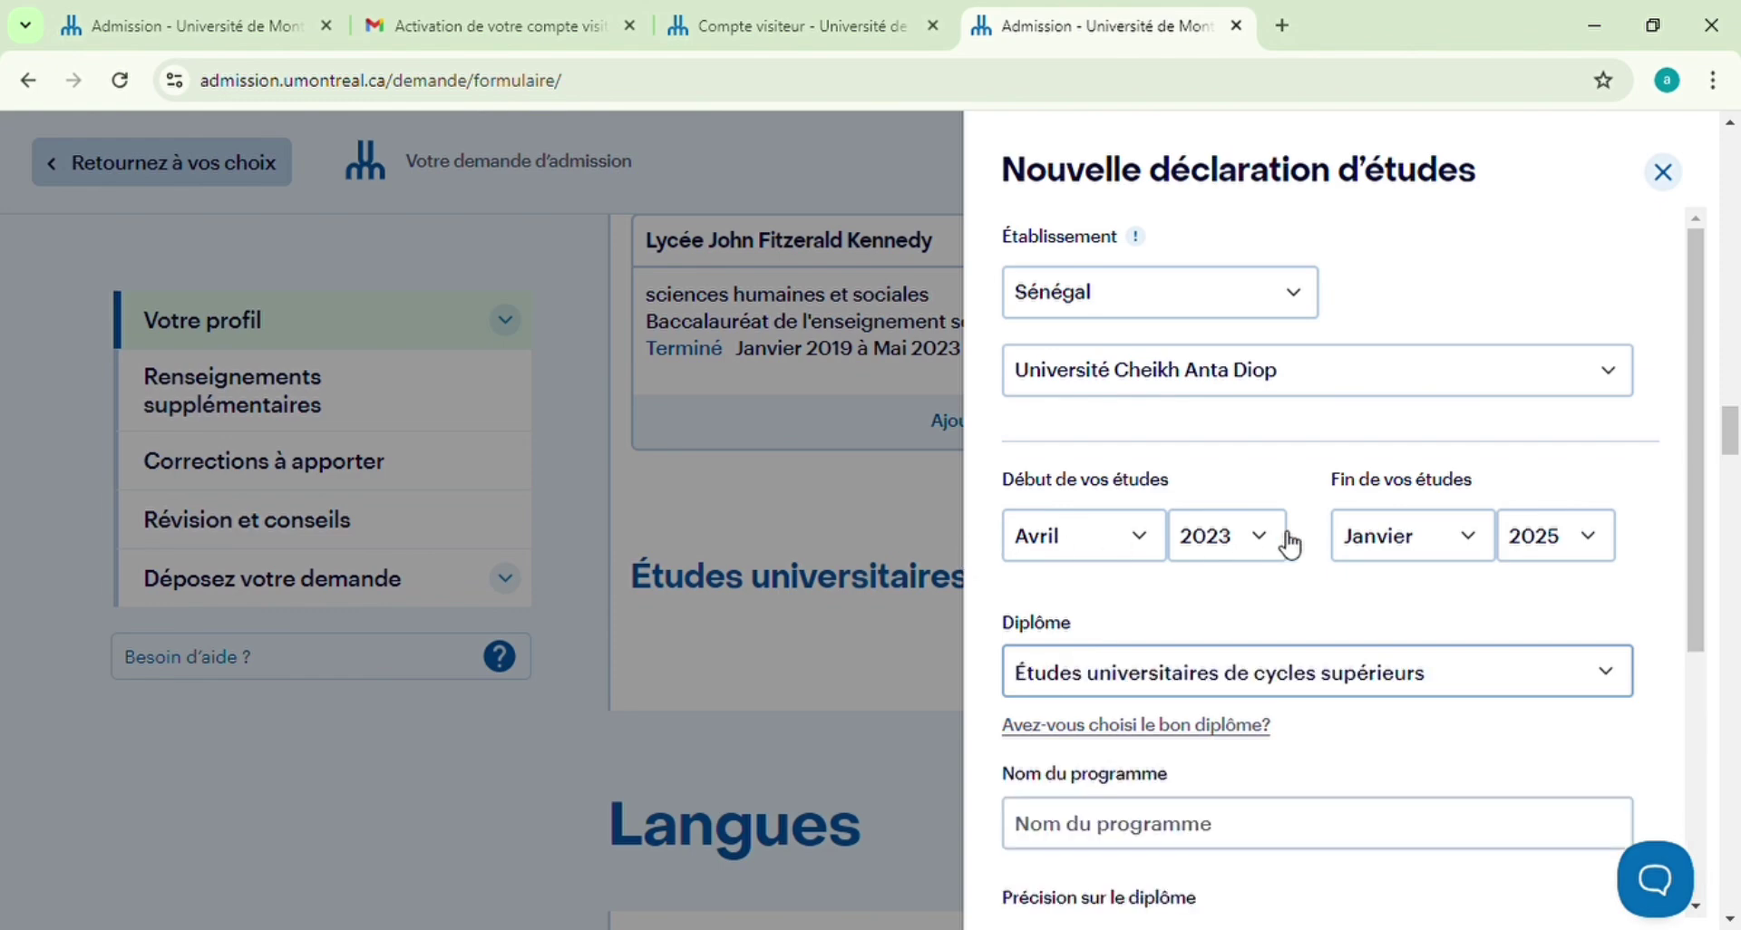
{"action": "scroll", "coordinate": [1224, 567], "scroll_direction": "down", "scroll_amount": 3}
Enter the program name 'sciences juridiques et politique' and mark the diploma En cours
{"action": "left_click", "coordinate": [1210, 567]}
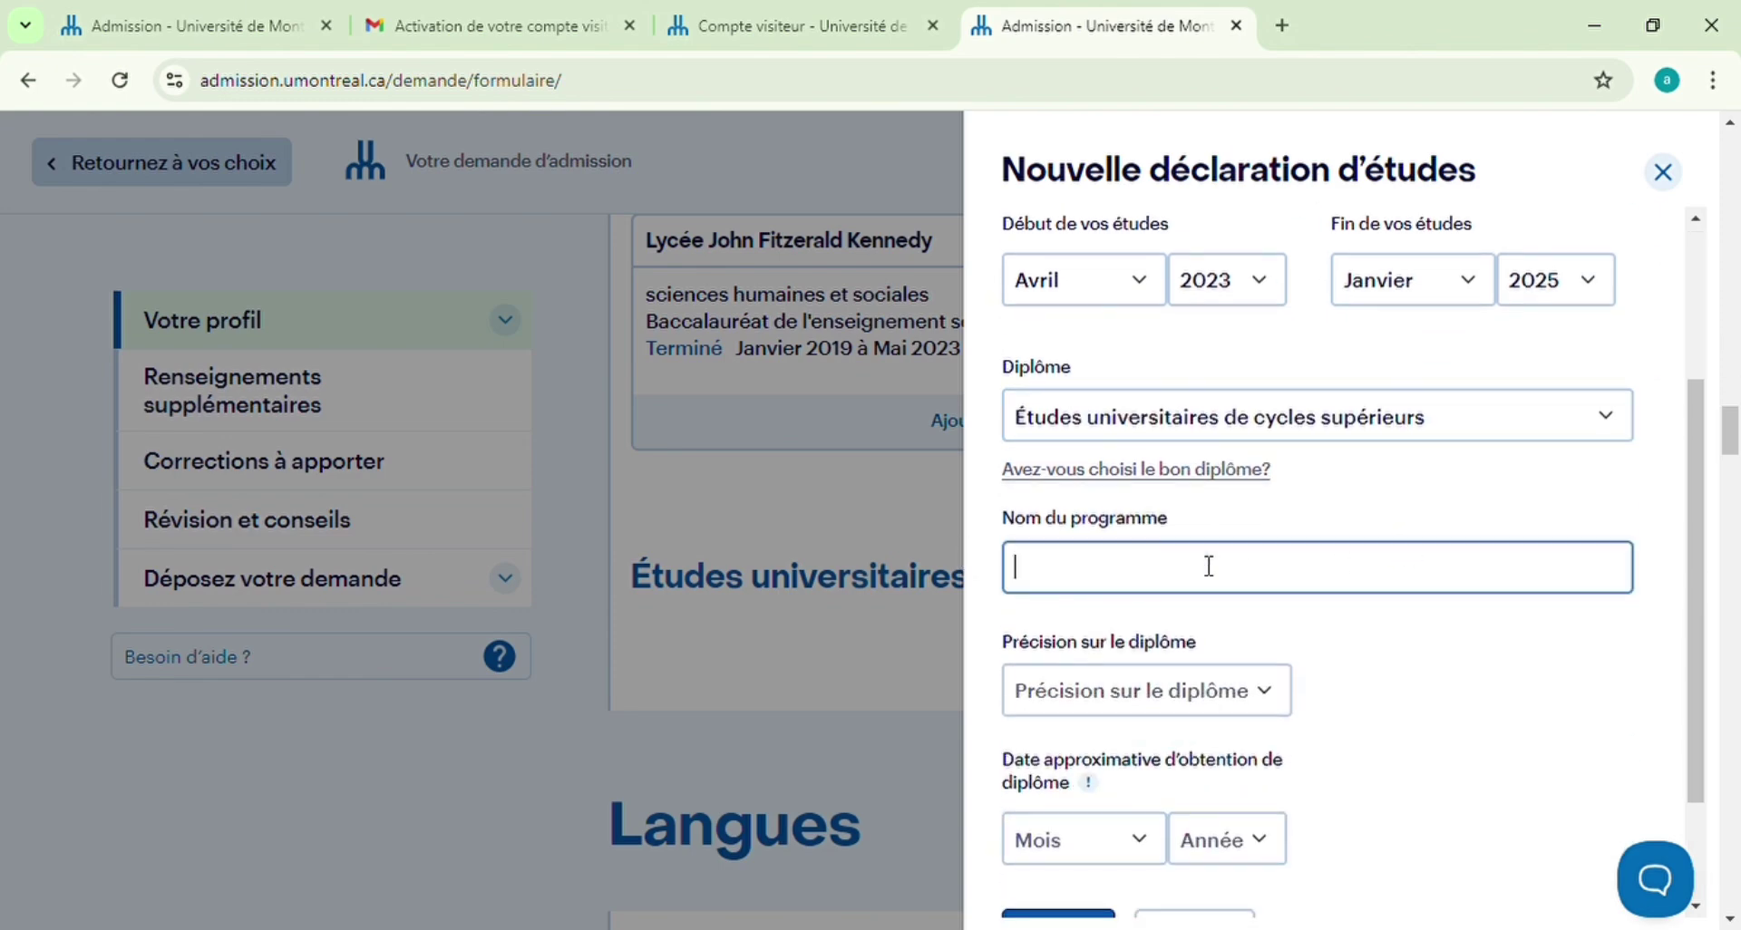
{"action": "type", "text": "scineces"}
{"action": "key", "text": "BackSpace"}
{"action": "key", "text": "BackSpace"}
{"action": "key", "text": "BackSpace"}
{"action": "type", "text": "cces"}
{"action": "key", "text": "BackSpace"}
{"action": "key", "text": "BackSpace"}
{"action": "key", "text": "BackSpace"}
{"action": "type", "text": "es juri"}
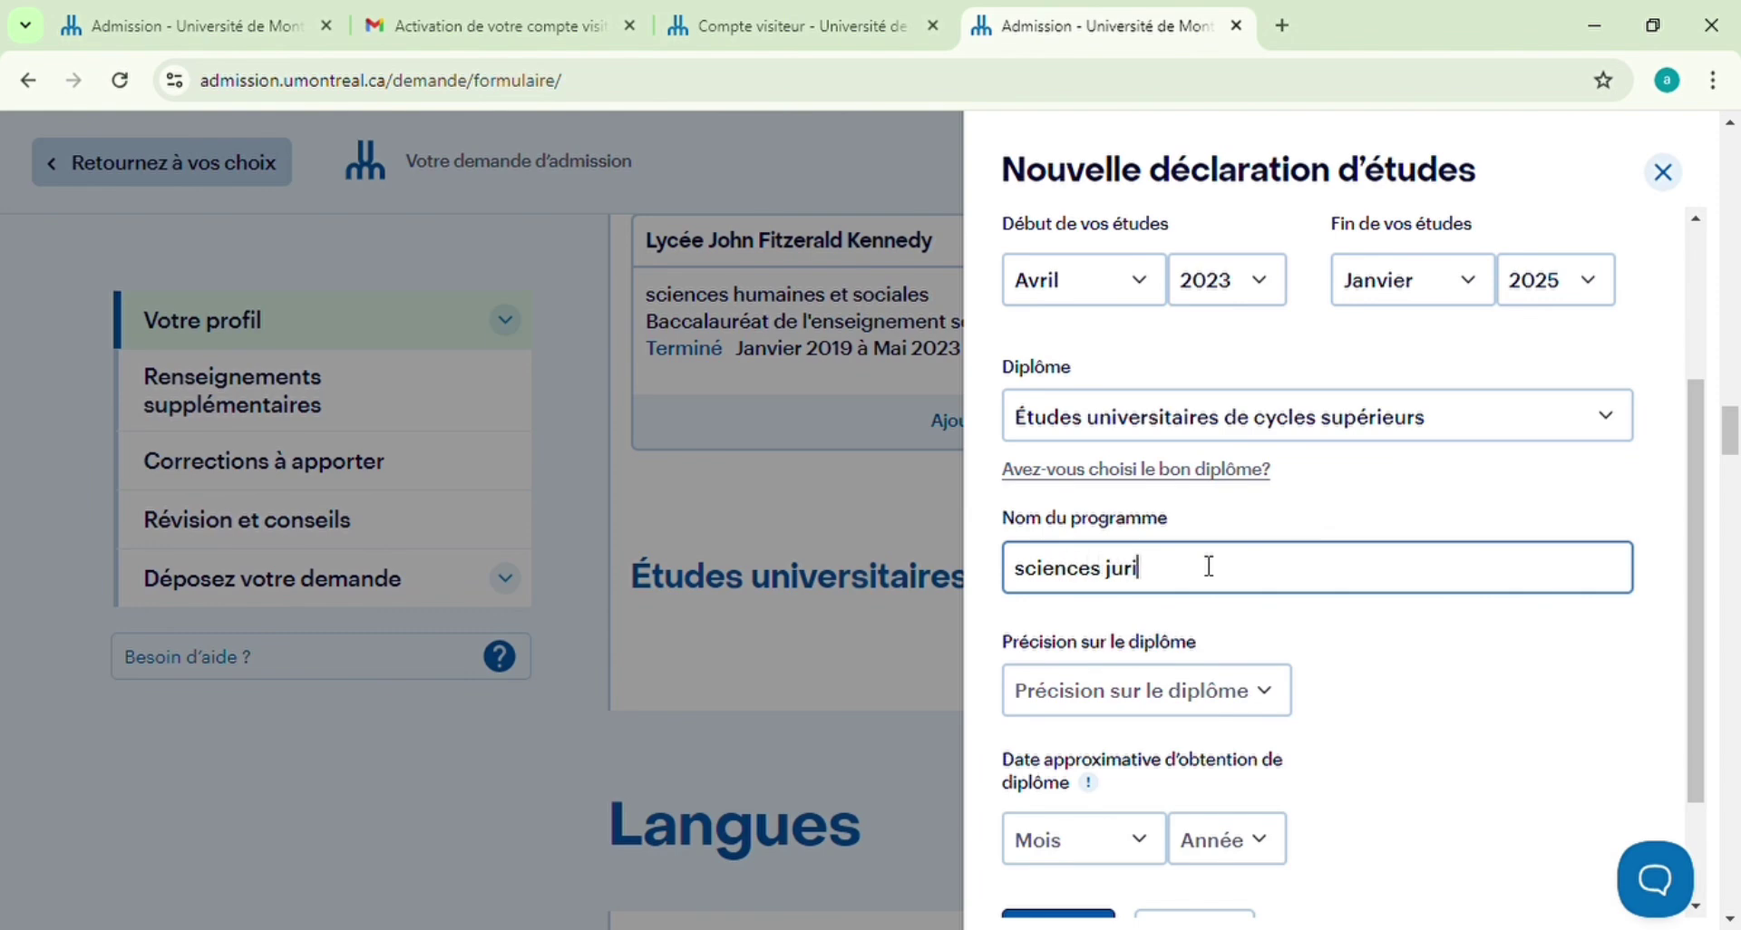
{"action": "type", "text": "diques et politiques"}
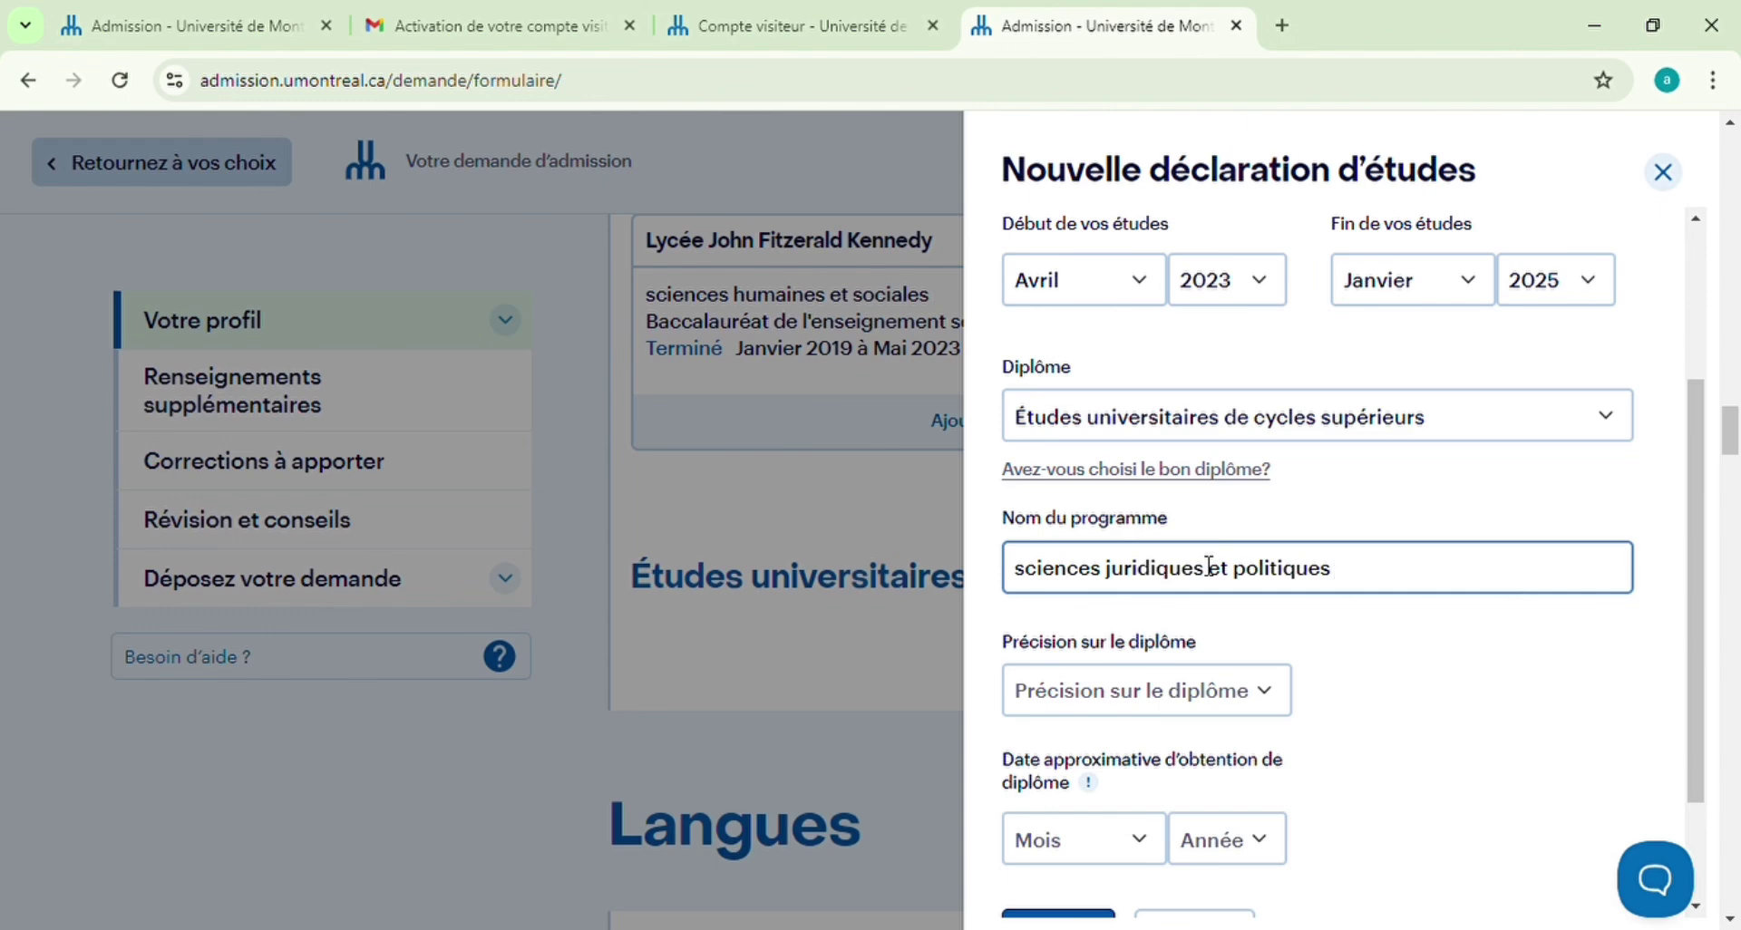
{"action": "left_click", "coordinate": [1258, 698]}
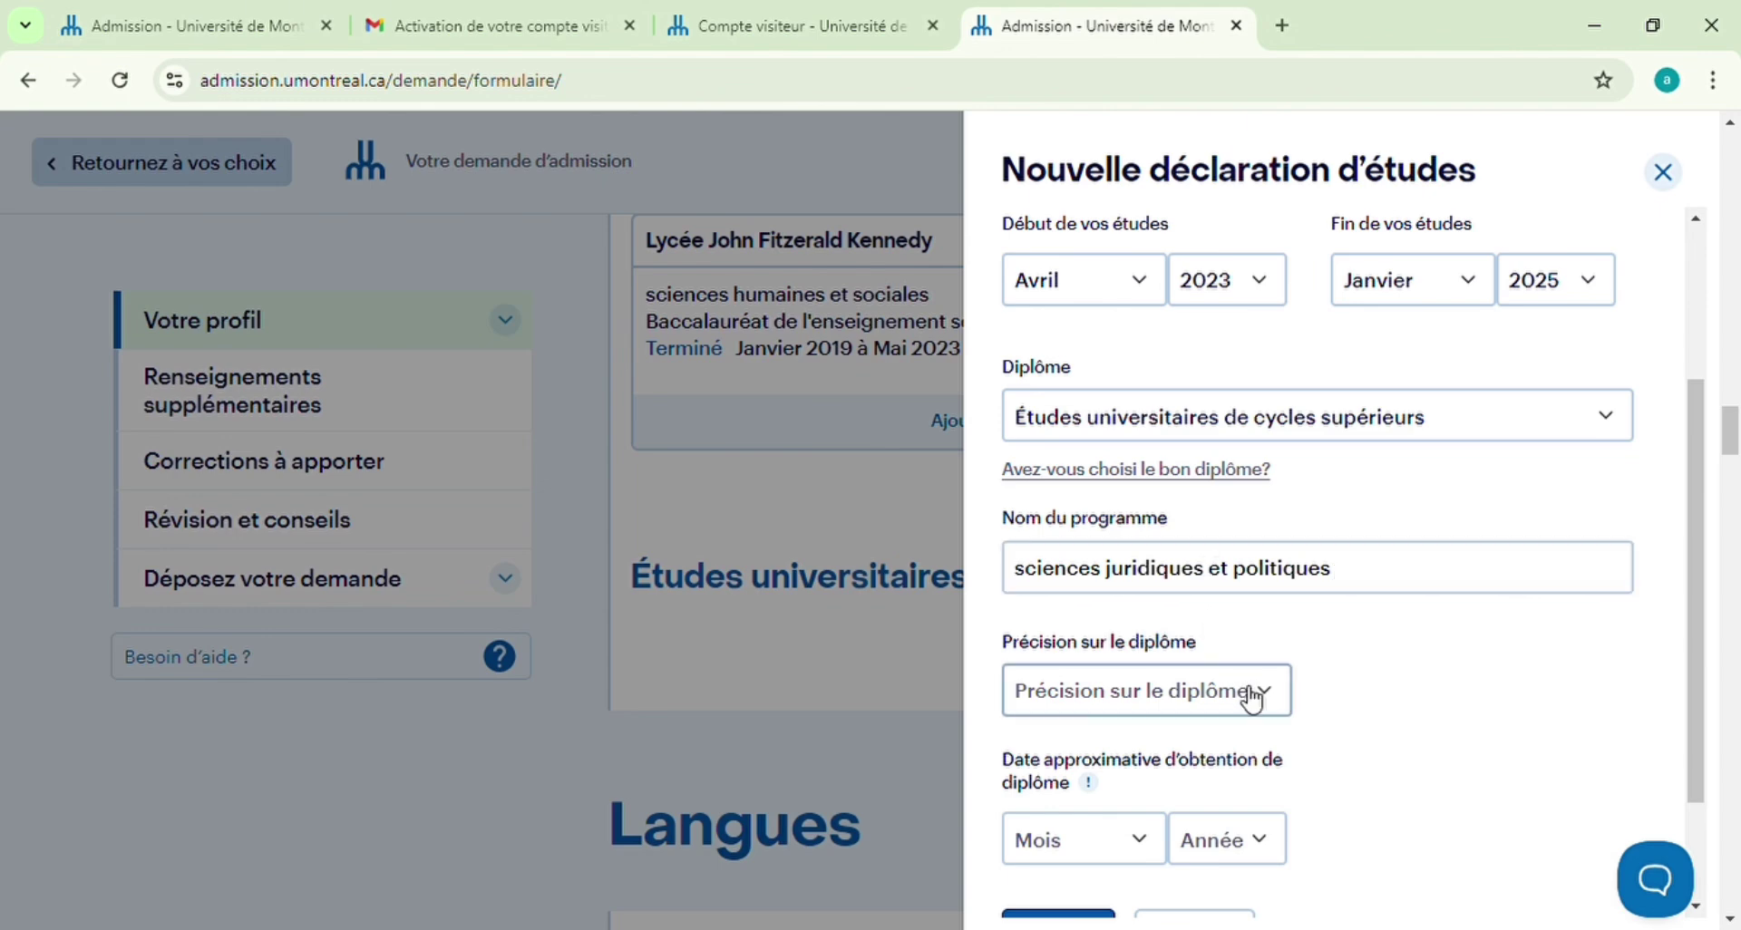
{"action": "left_click", "coordinate": [1016, 780]}
Set expected graduation to Juillet 2025 and add the Université Cheikh Anta Diop record
{"action": "scroll", "coordinate": [1415, 680], "scroll_direction": "down", "scroll_amount": 2}
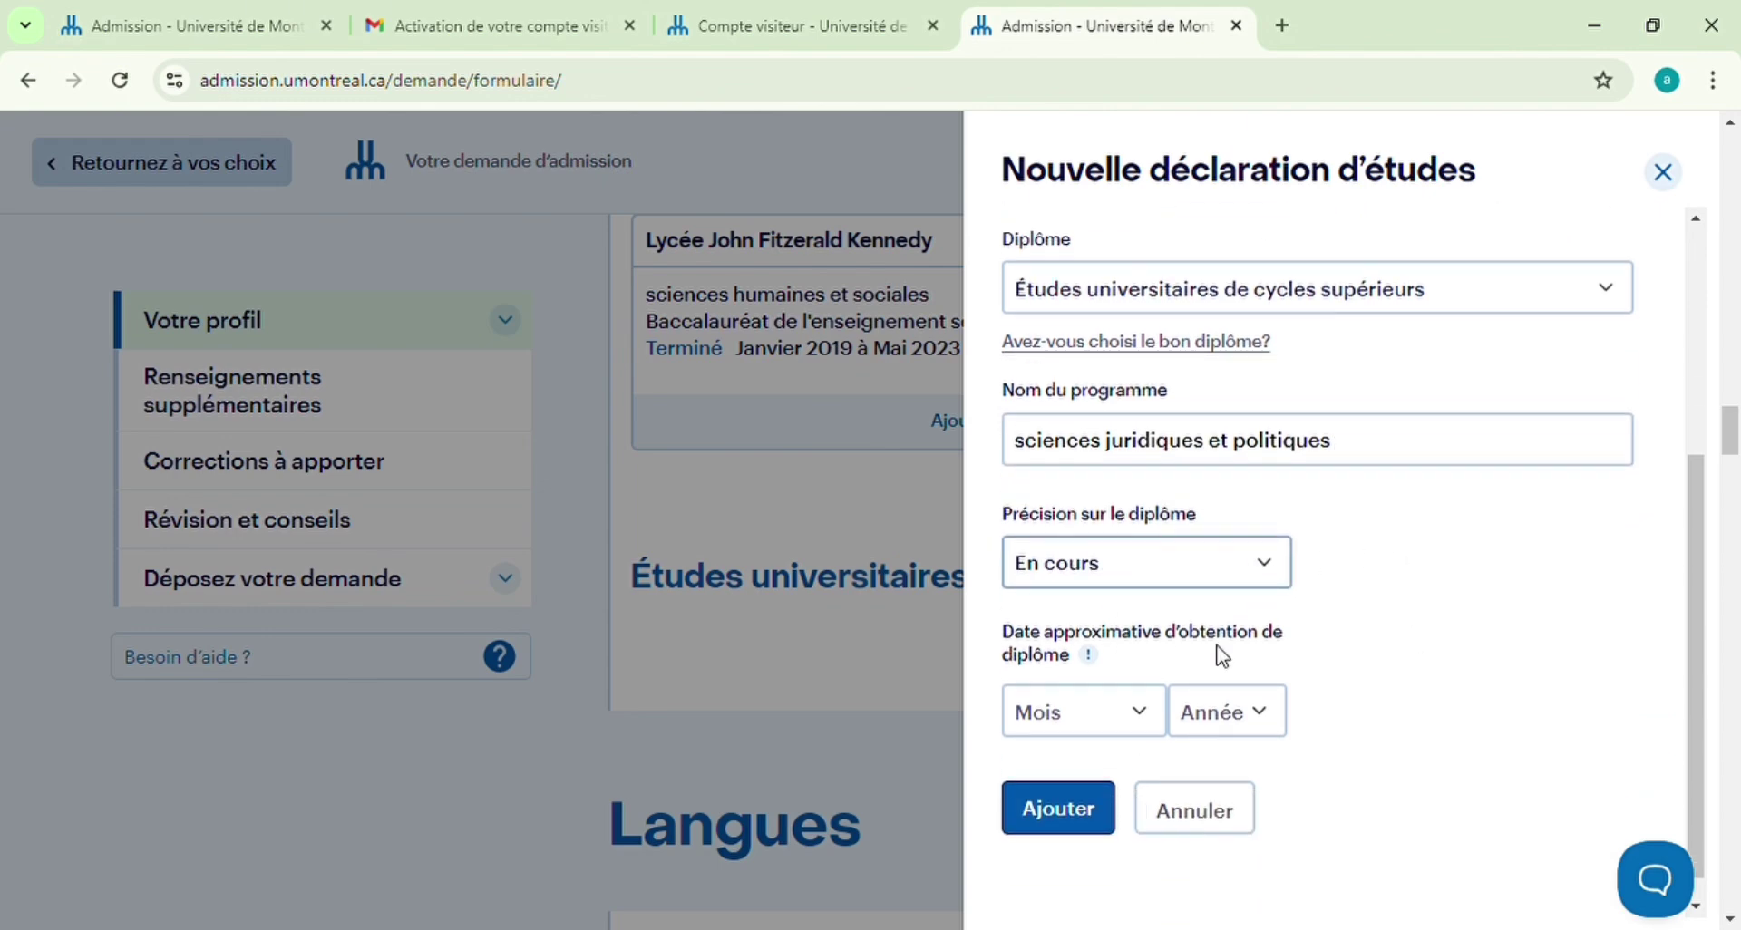
{"action": "left_click", "coordinate": [1158, 713]}
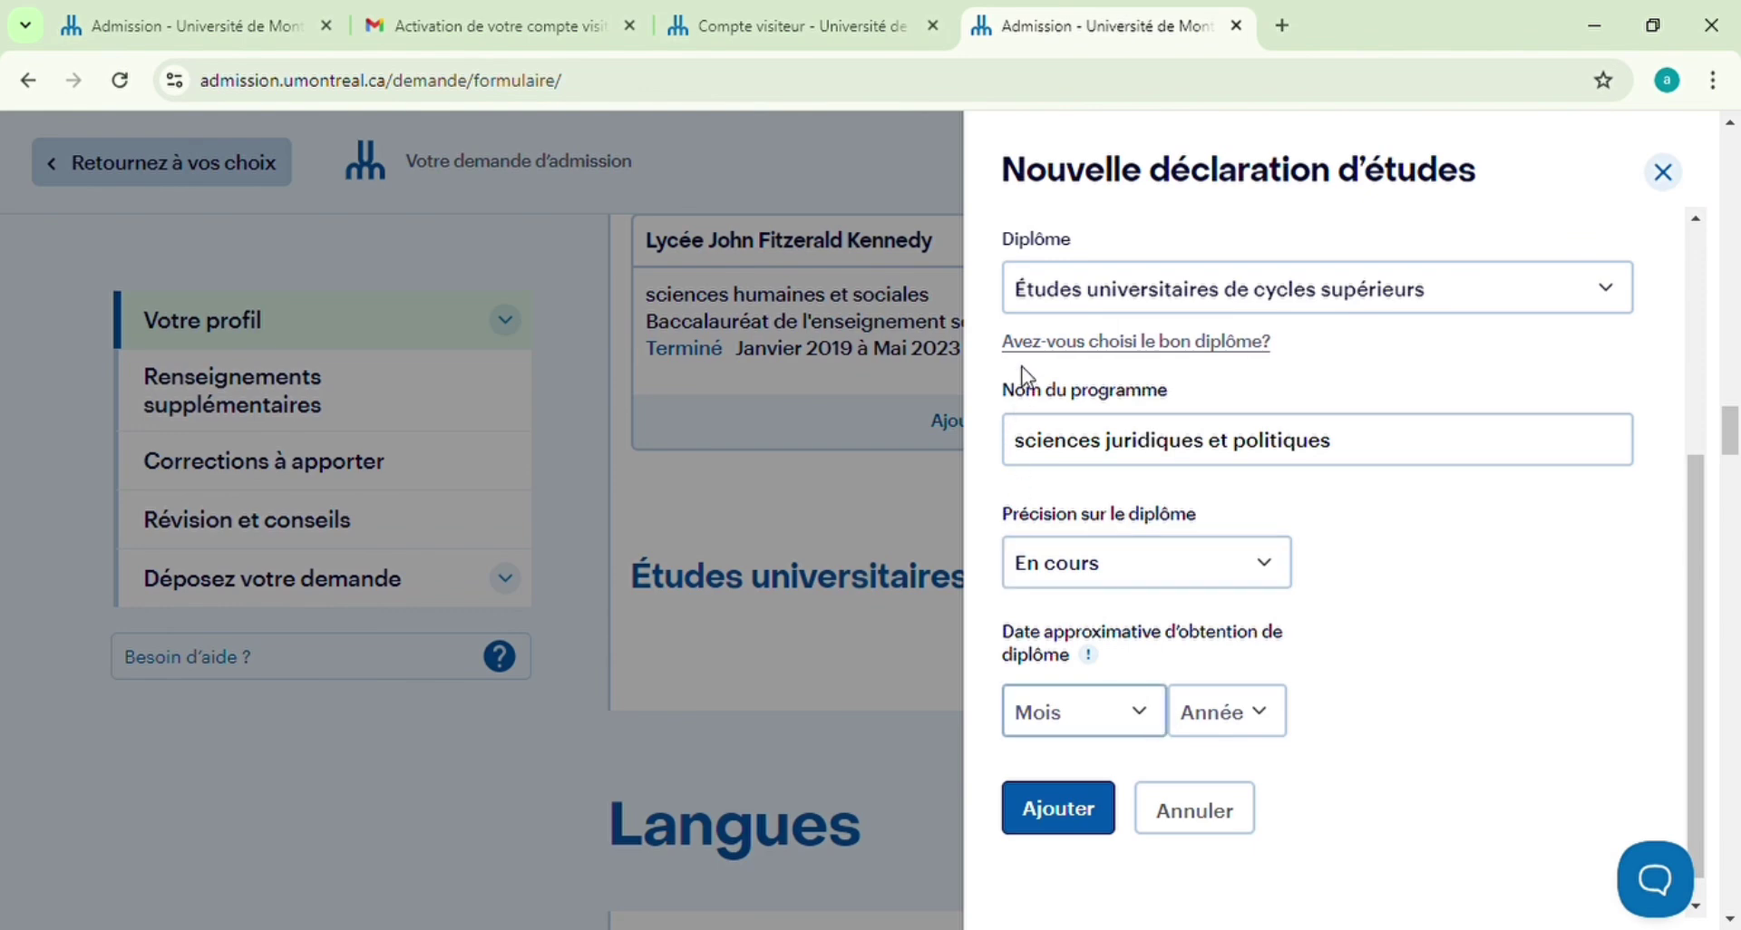
{"action": "type", "text": "juil"}
{"action": "left_click", "coordinate": [1265, 712]}
{"action": "type", "text": "2025"}
{"action": "scroll", "coordinate": [1451, 626], "scroll_direction": "down", "scroll_amount": 1}
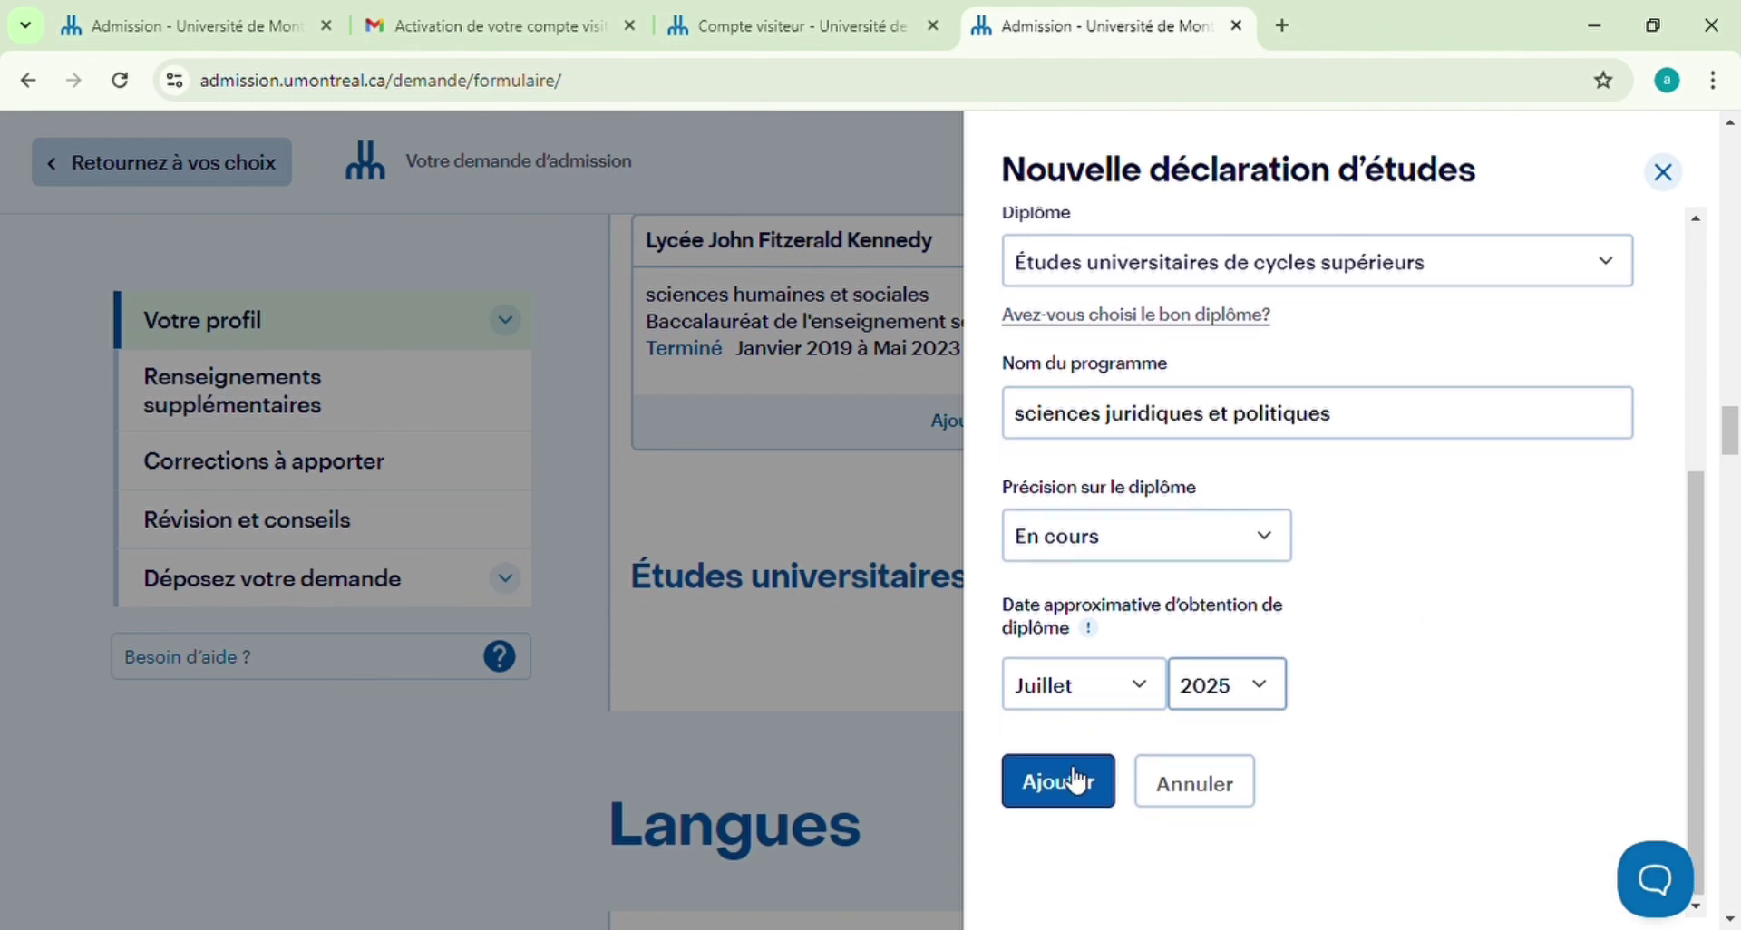
{"action": "left_click", "coordinate": [1059, 780]}
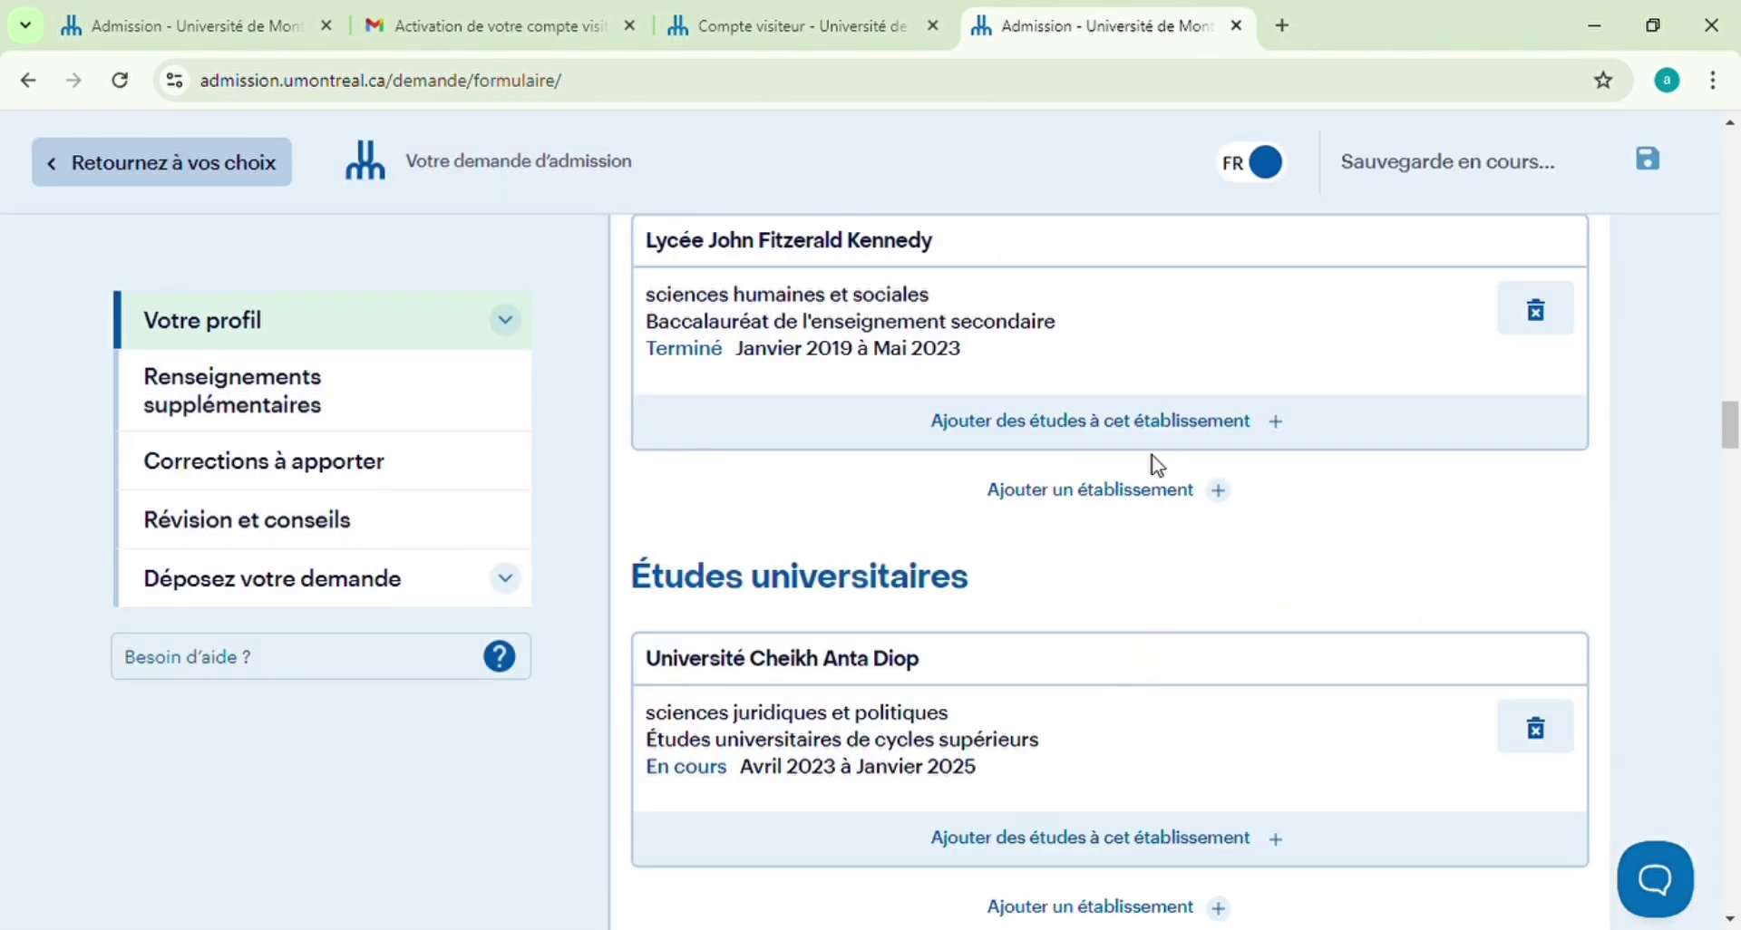
Choose Français for both Première langue apprise and Langue parlée à la maison
{"action": "scroll", "coordinate": [1157, 464], "scroll_direction": "up", "scroll_amount": 5}
{"action": "scroll", "coordinate": [1152, 458], "scroll_direction": "down", "scroll_amount": 10}
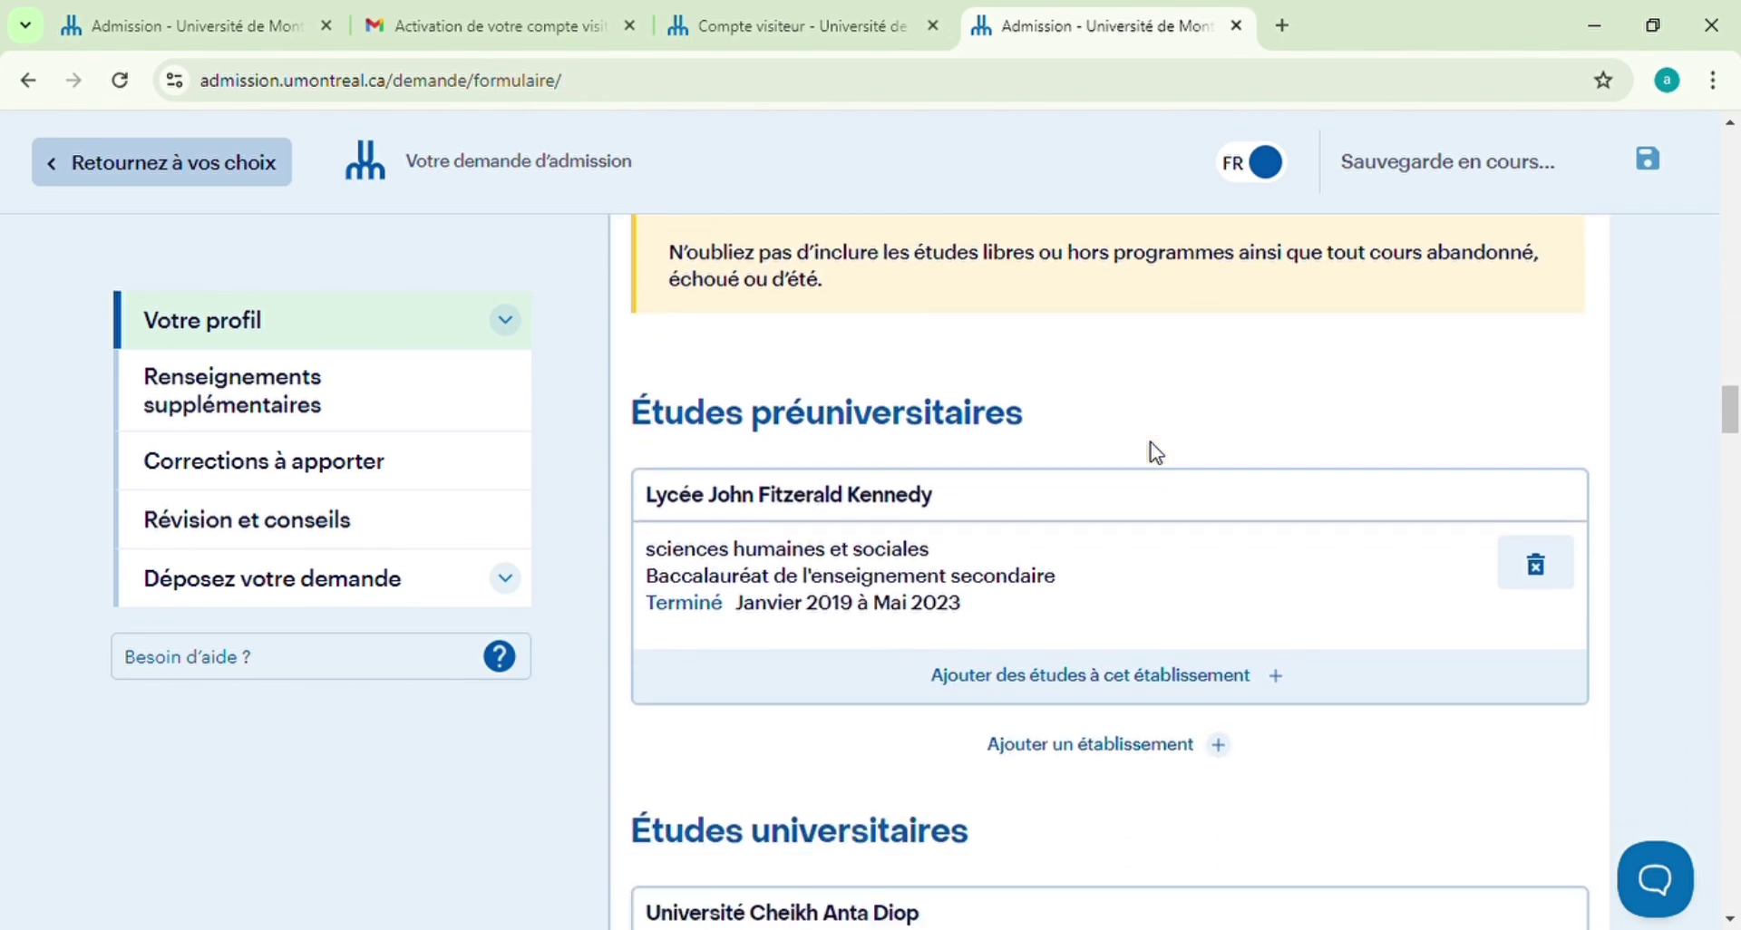
{"action": "scroll", "coordinate": [1148, 475], "scroll_direction": "down", "scroll_amount": 2}
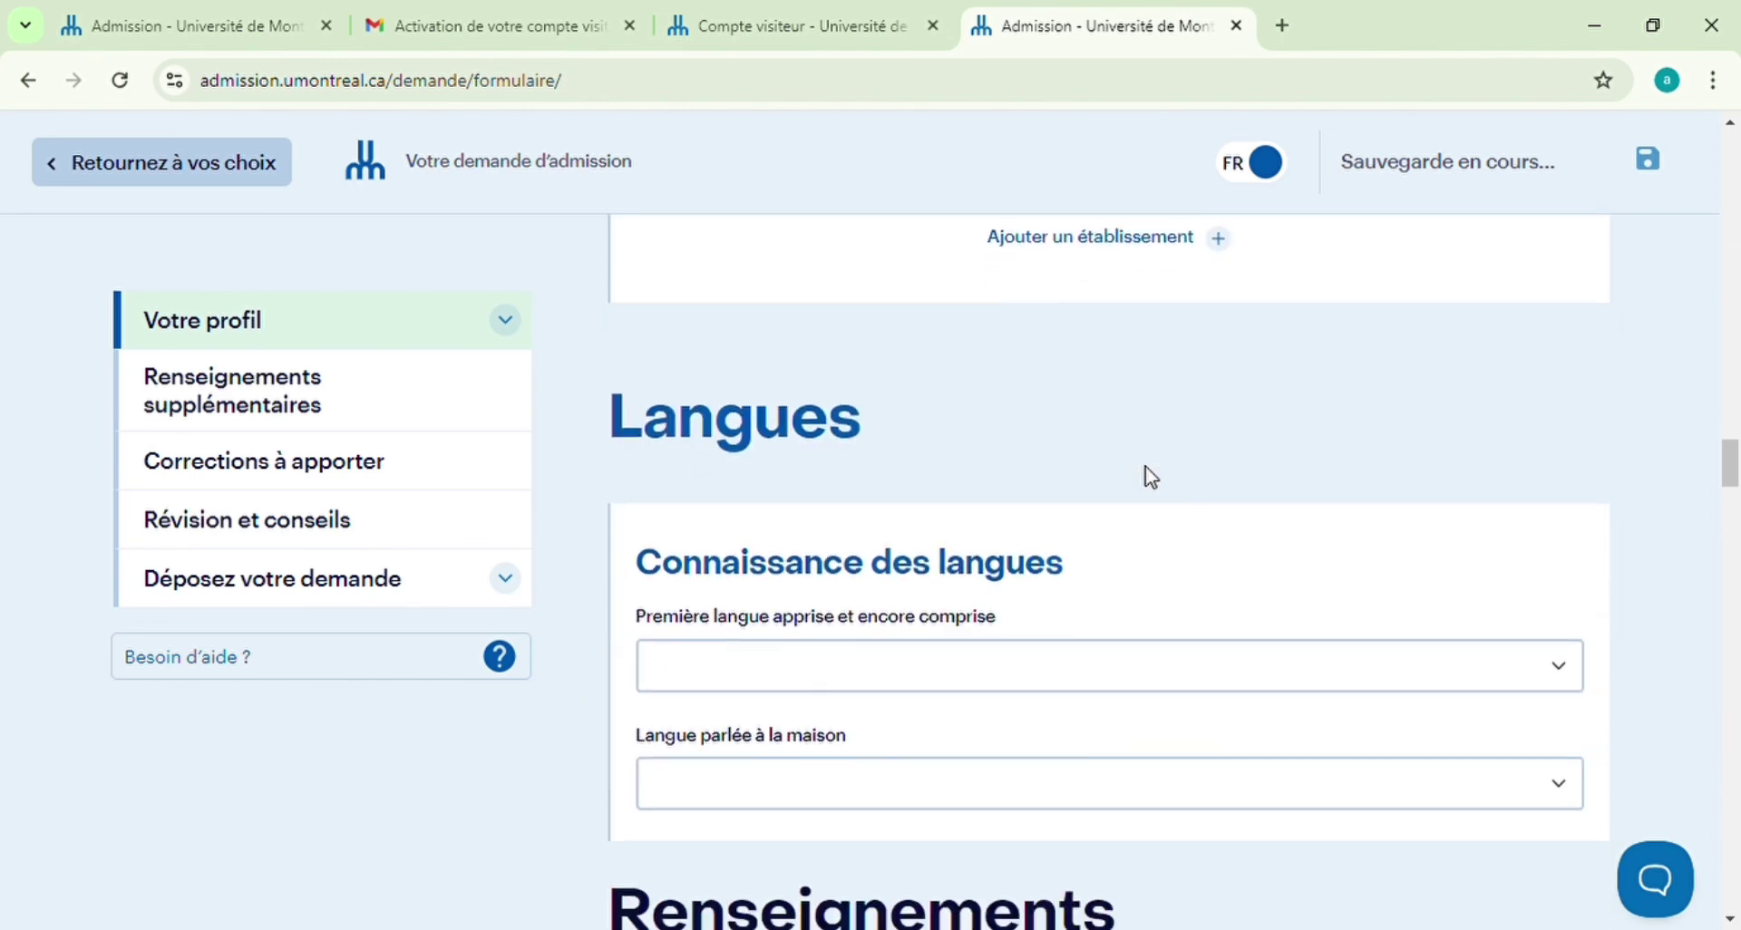
{"action": "left_click", "coordinate": [1571, 585]}
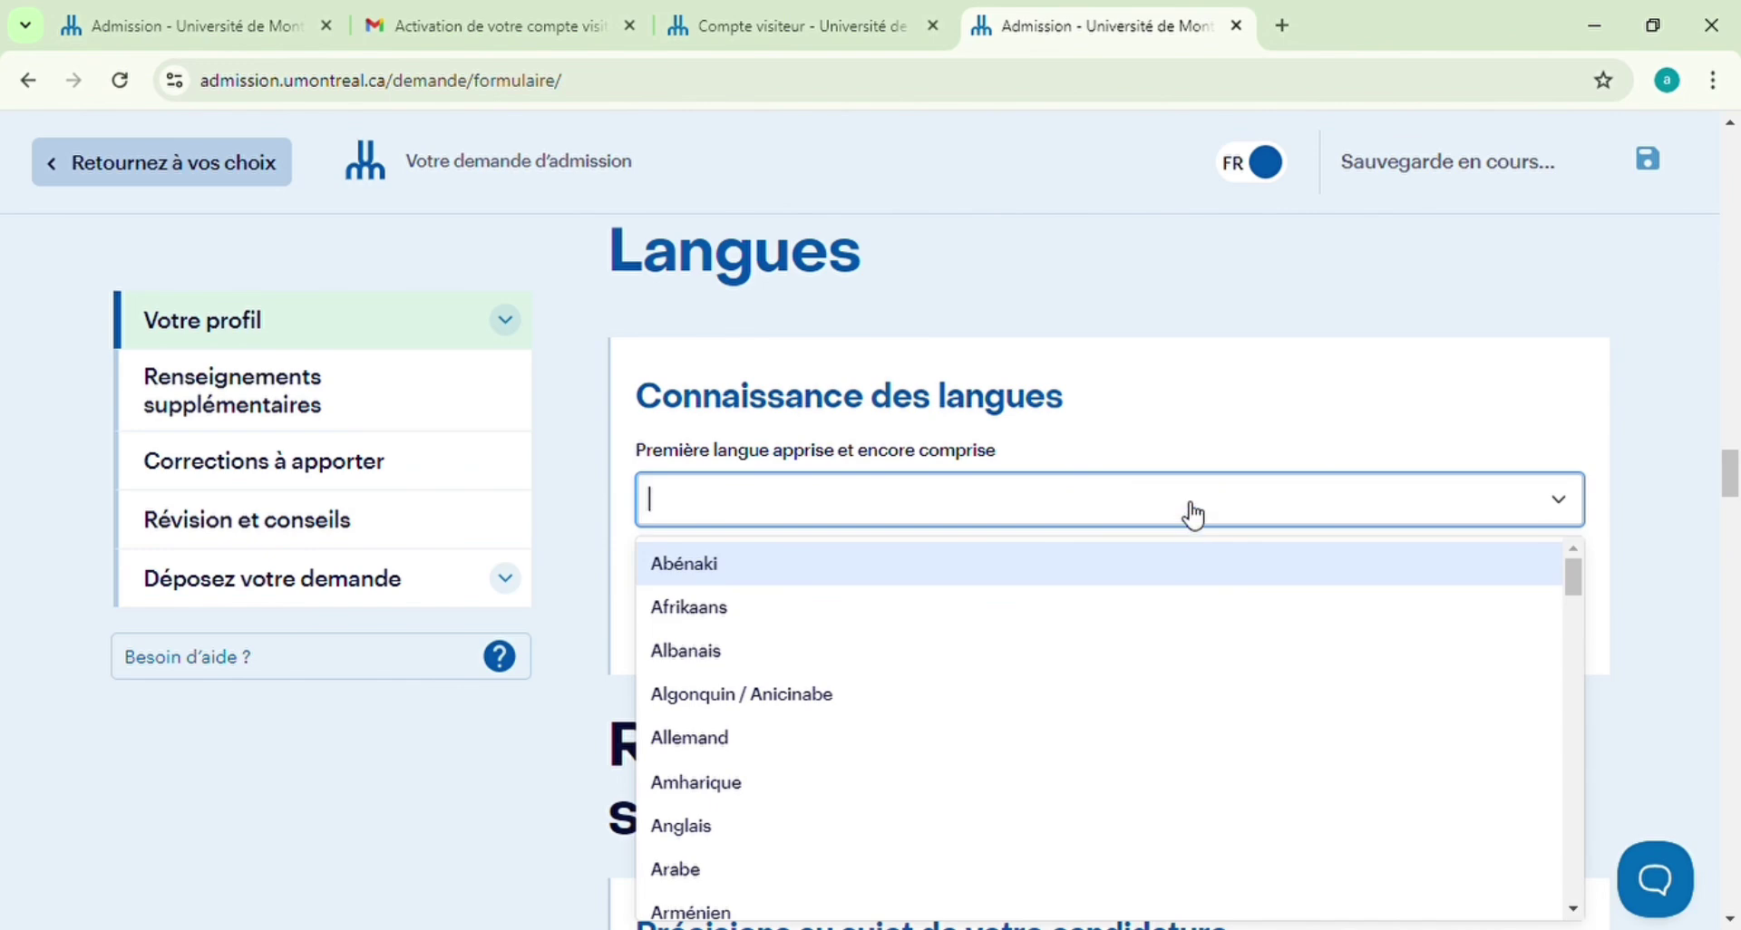
{"action": "type", "text": "franc"}
{"action": "left_click", "coordinate": [1140, 562]}
{"action": "left_click", "coordinate": [1564, 624]}
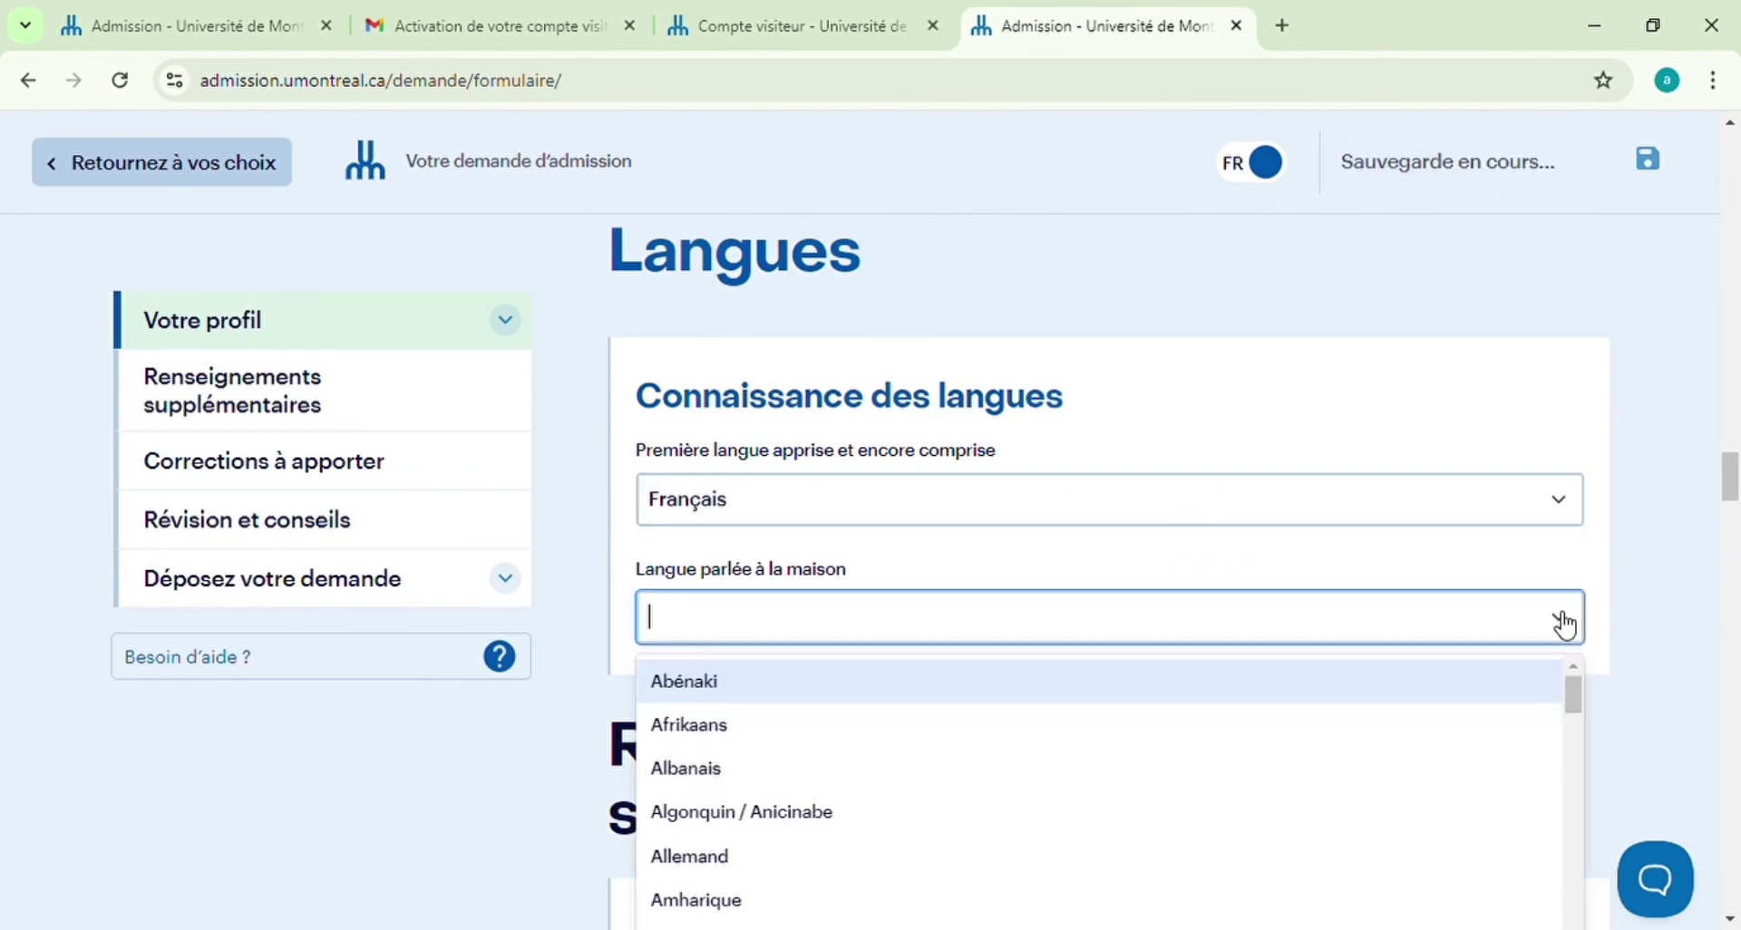
{"action": "type", "text": "fra"}
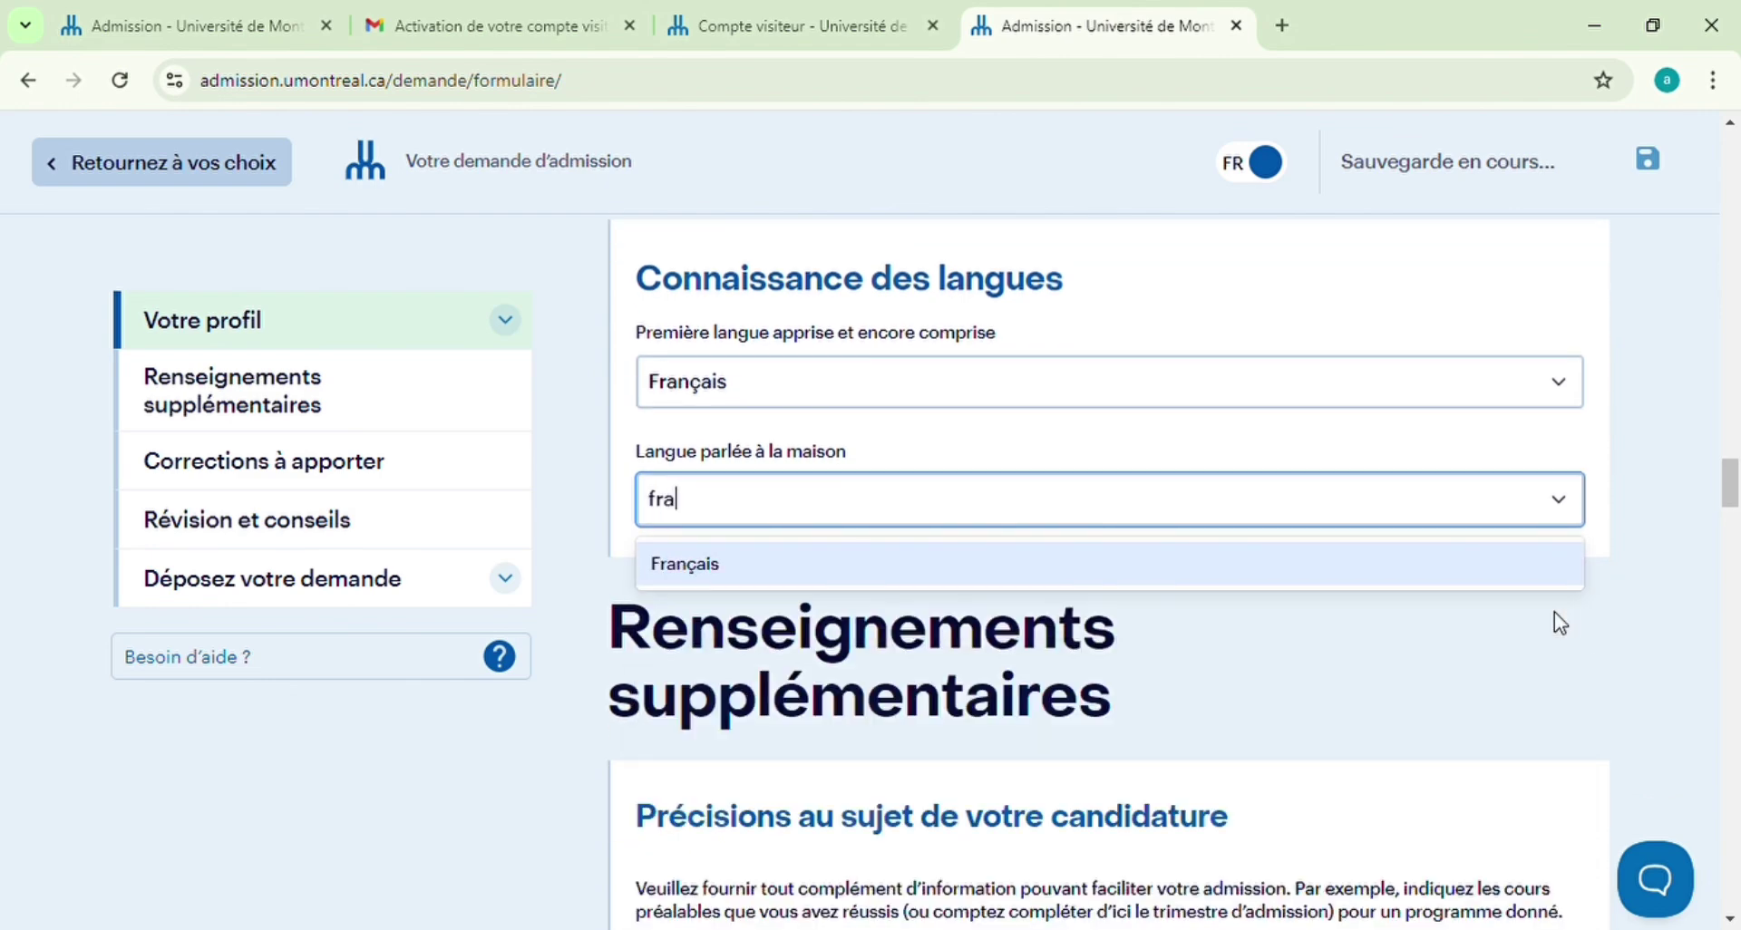
{"action": "left_click", "coordinate": [1404, 571]}
{"action": "scroll", "coordinate": [1430, 662], "scroll_direction": "down", "scroll_amount": 1}
{"action": "scroll", "coordinate": [1433, 665], "scroll_direction": "down", "scroll_amount": 3}
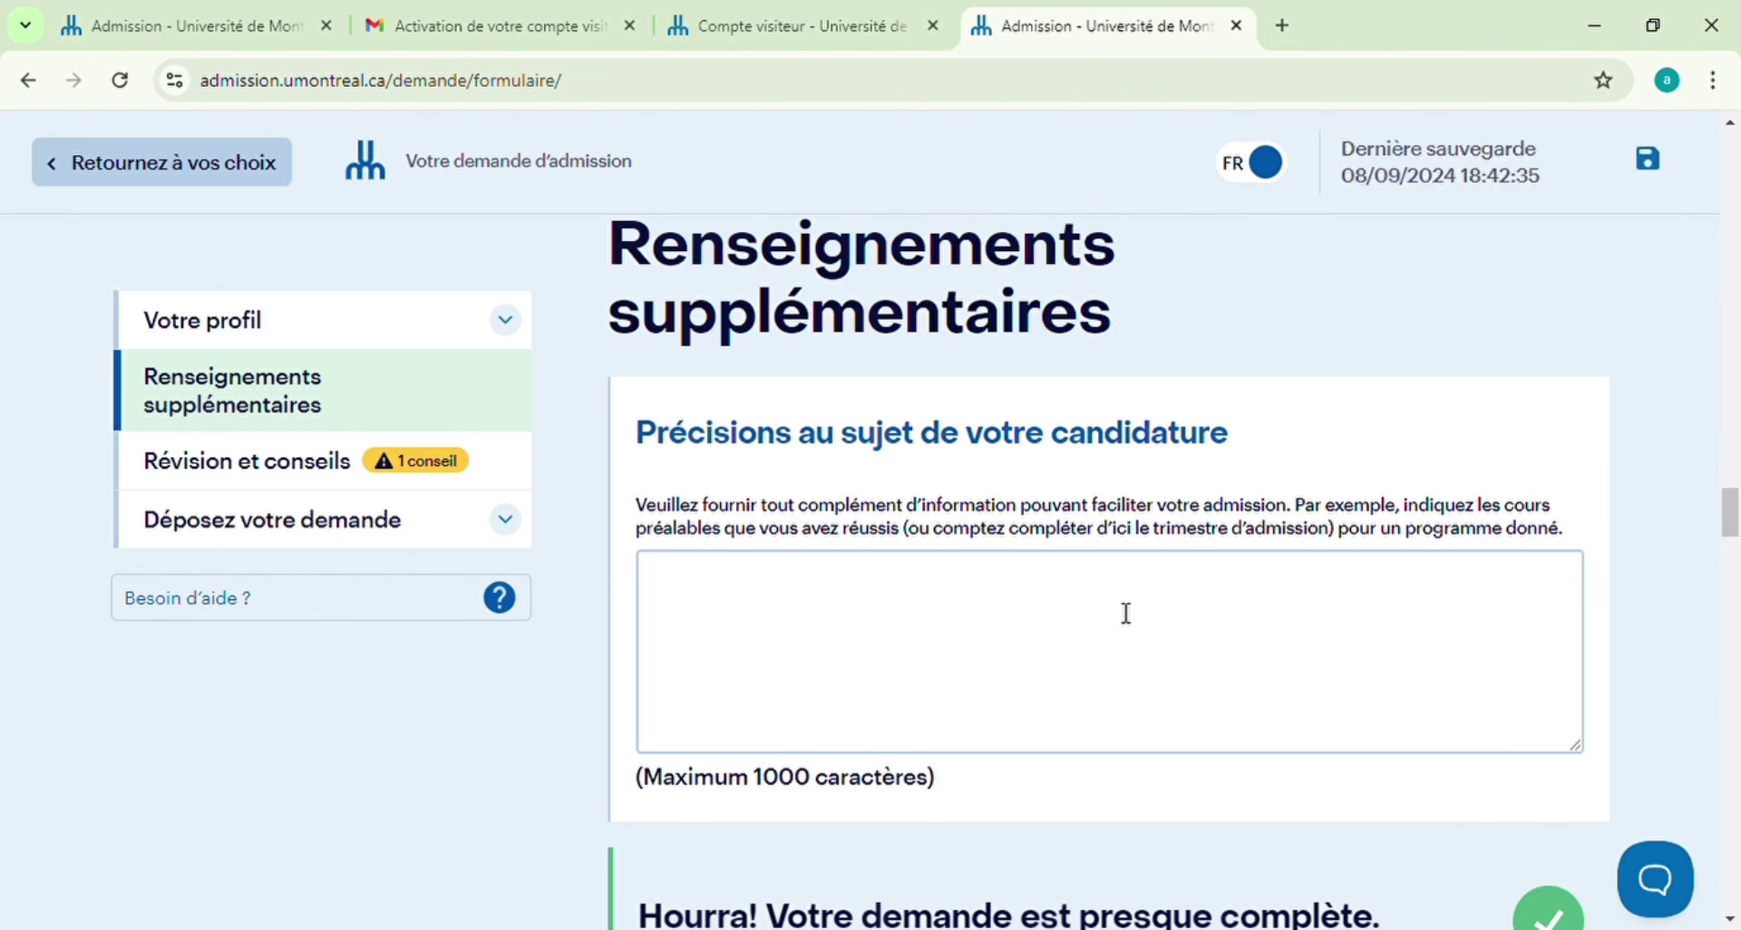
Write 'je fais actuelllement un cours en droit public' in the candidature details box
{"action": "scroll", "coordinate": [1125, 613], "scroll_direction": "down", "scroll_amount": 3}
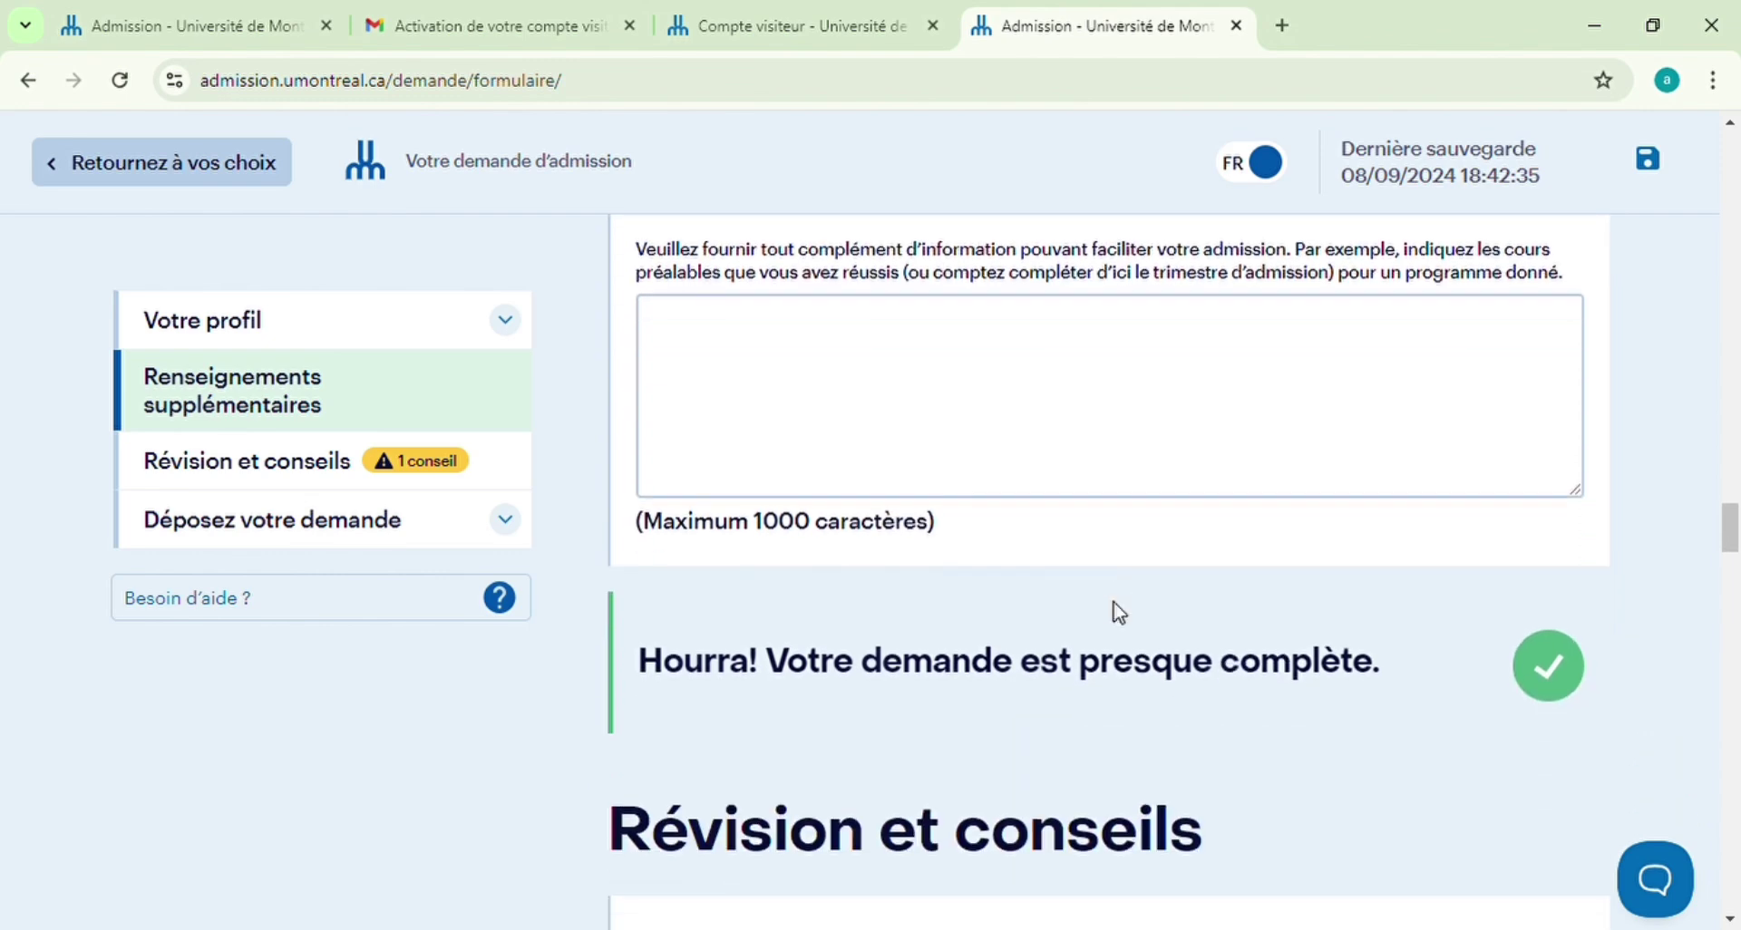
{"action": "scroll", "coordinate": [1123, 613], "scroll_direction": "up", "scroll_amount": 2}
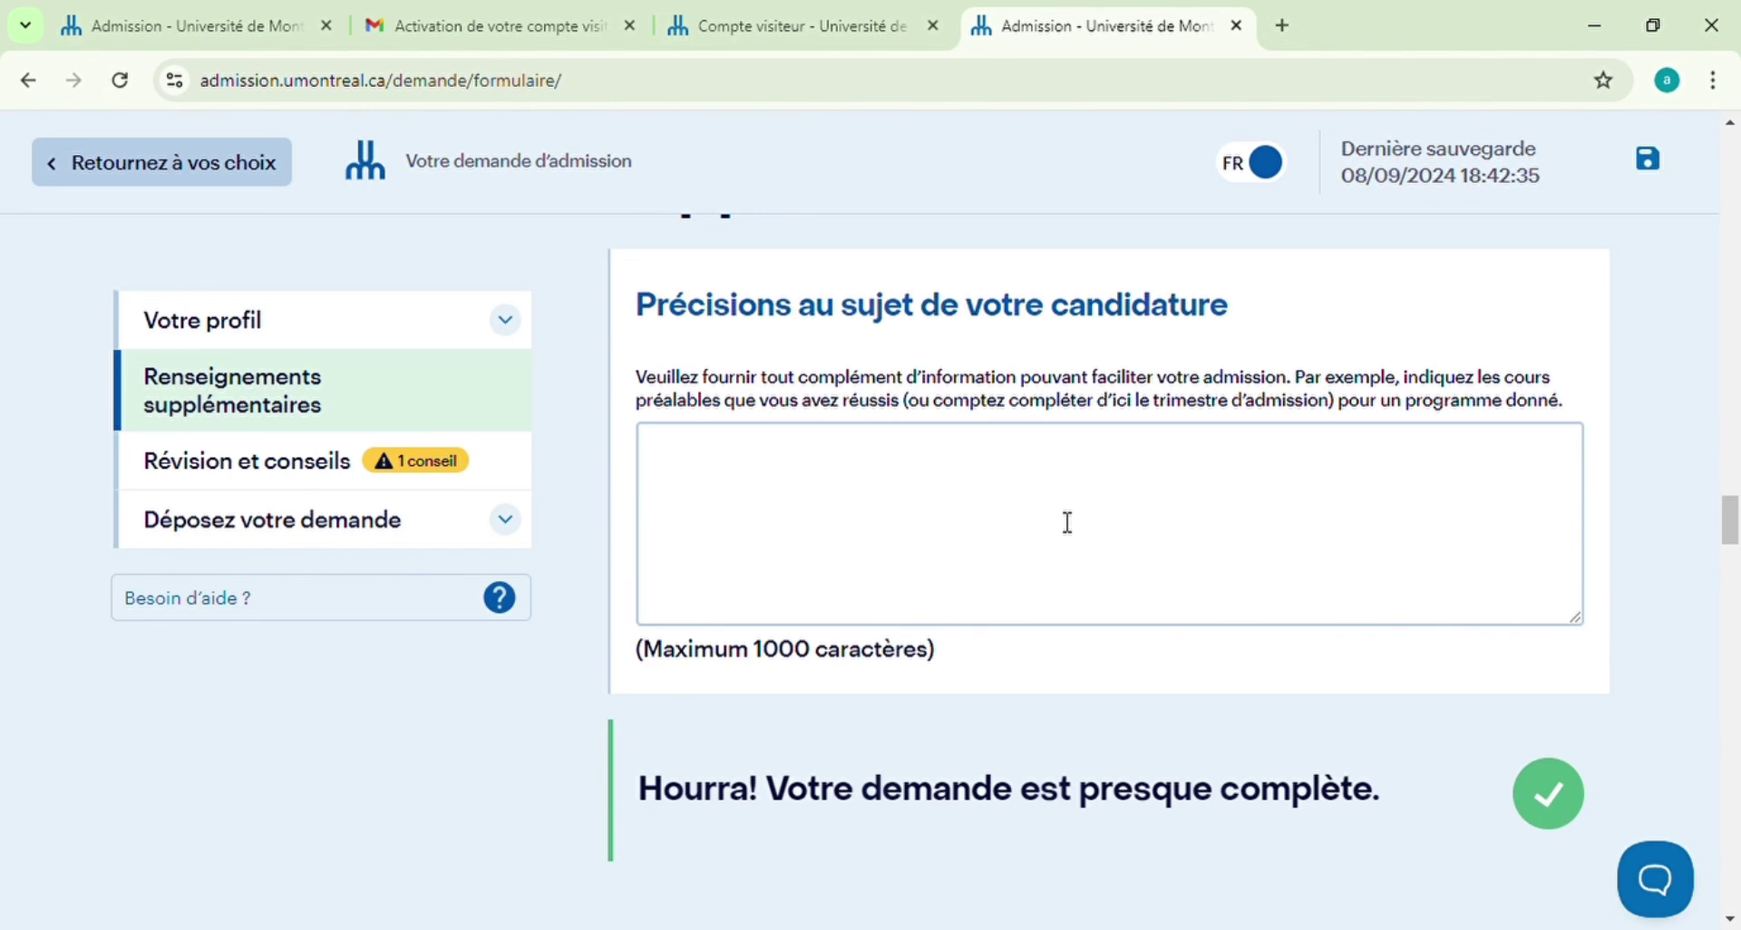
{"action": "left_click", "coordinate": [1067, 523]}
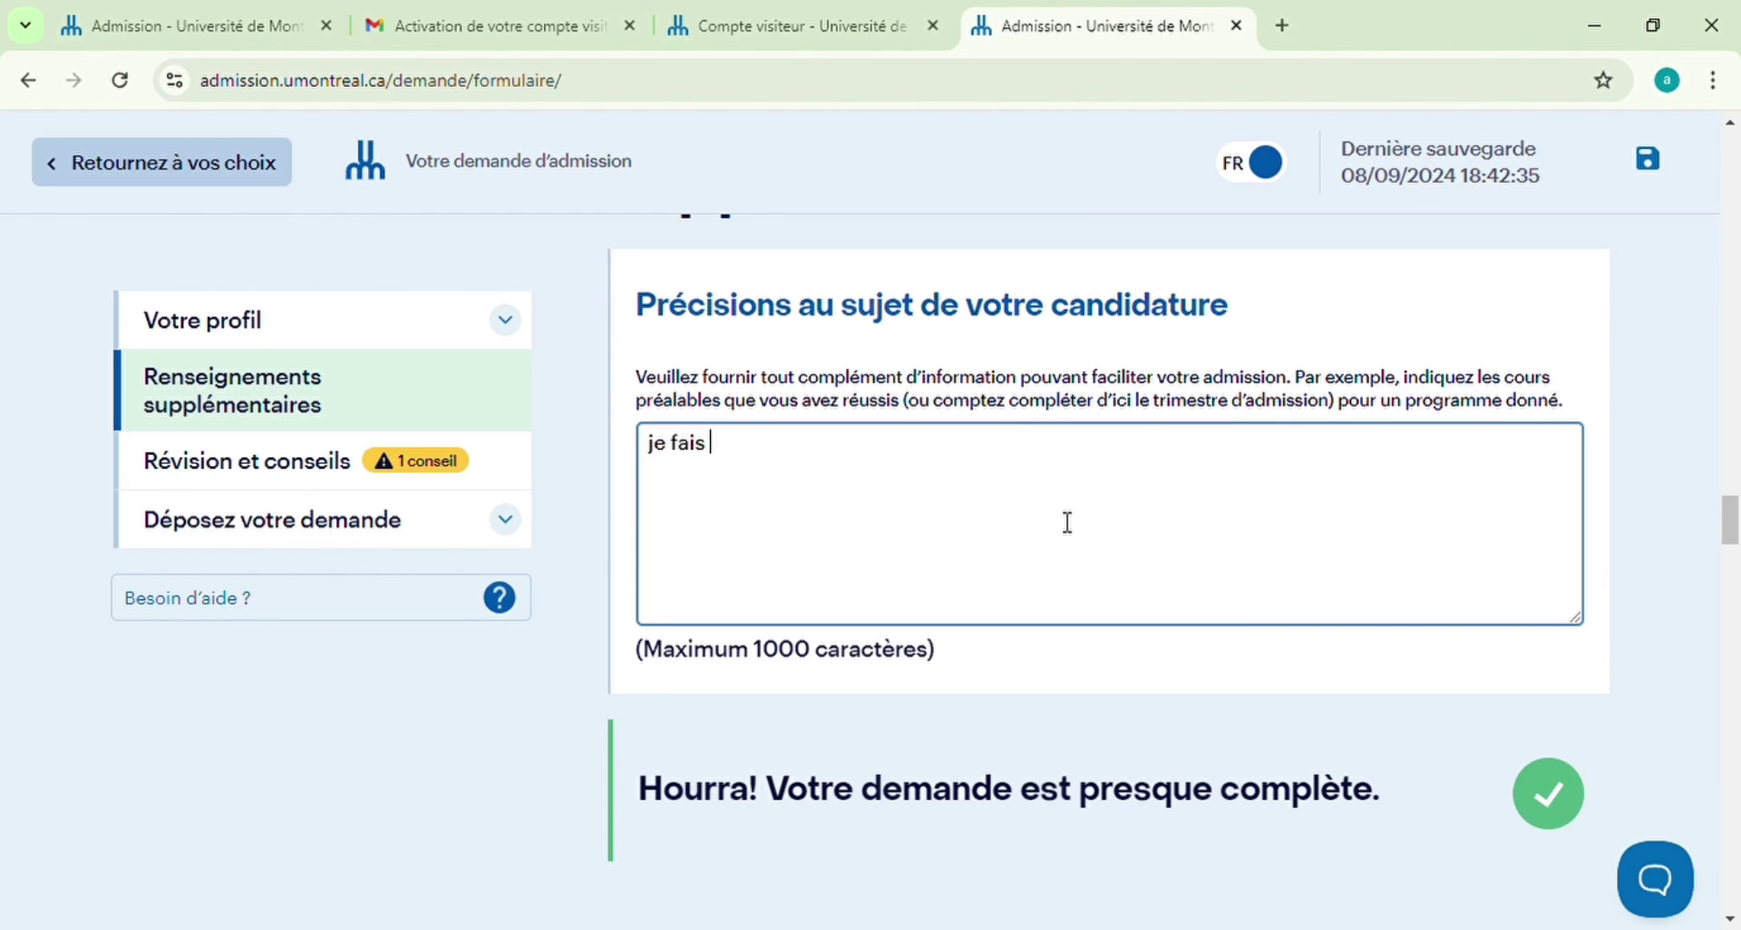
{"action": "type", "text": "je fais actuelllement "}
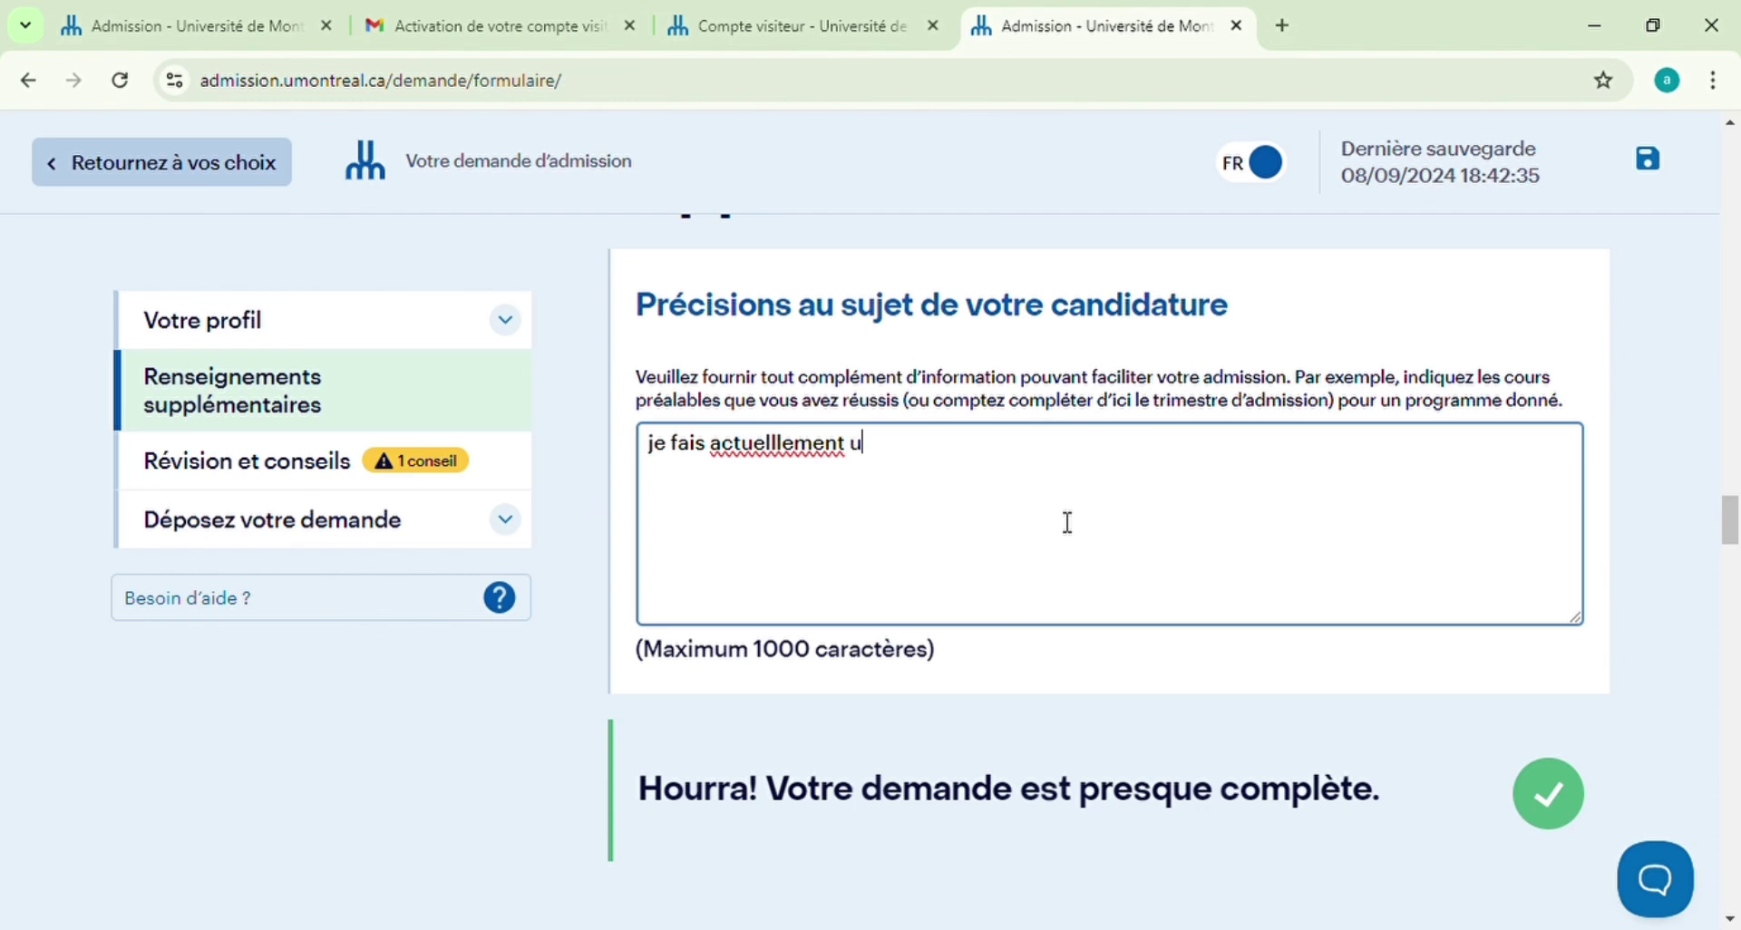
{"action": "type", "text": "un cours en droit public"}
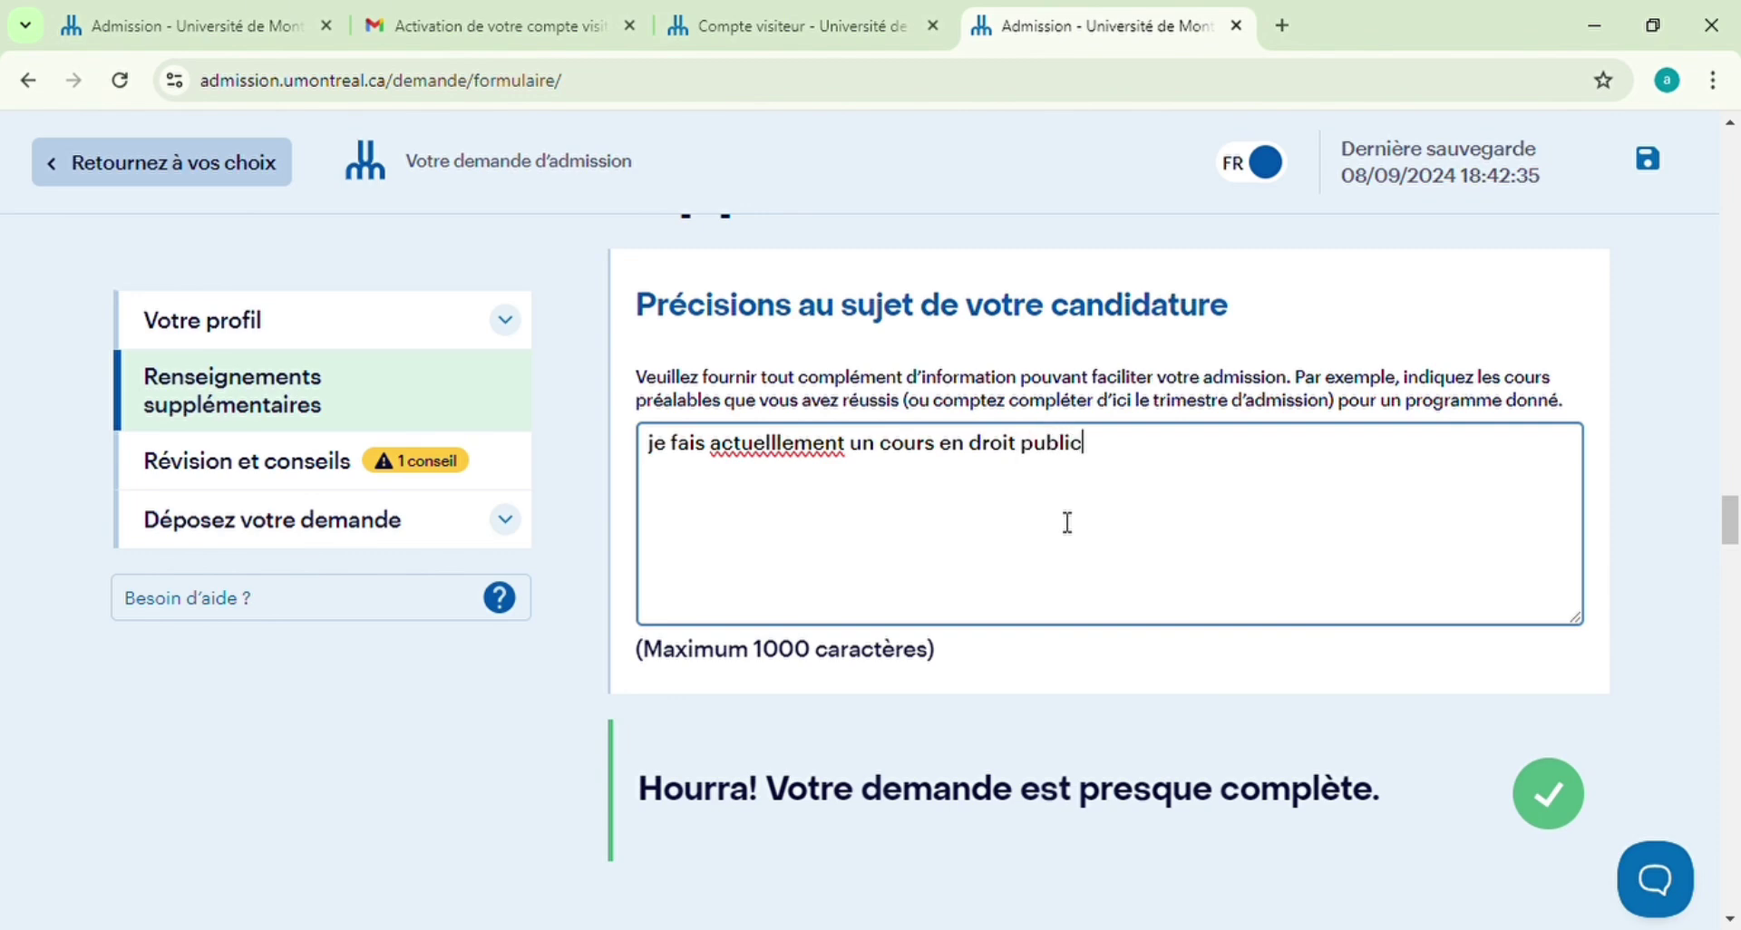
{"action": "scroll", "coordinate": [1068, 523], "scroll_direction": "down", "scroll_amount": 8}
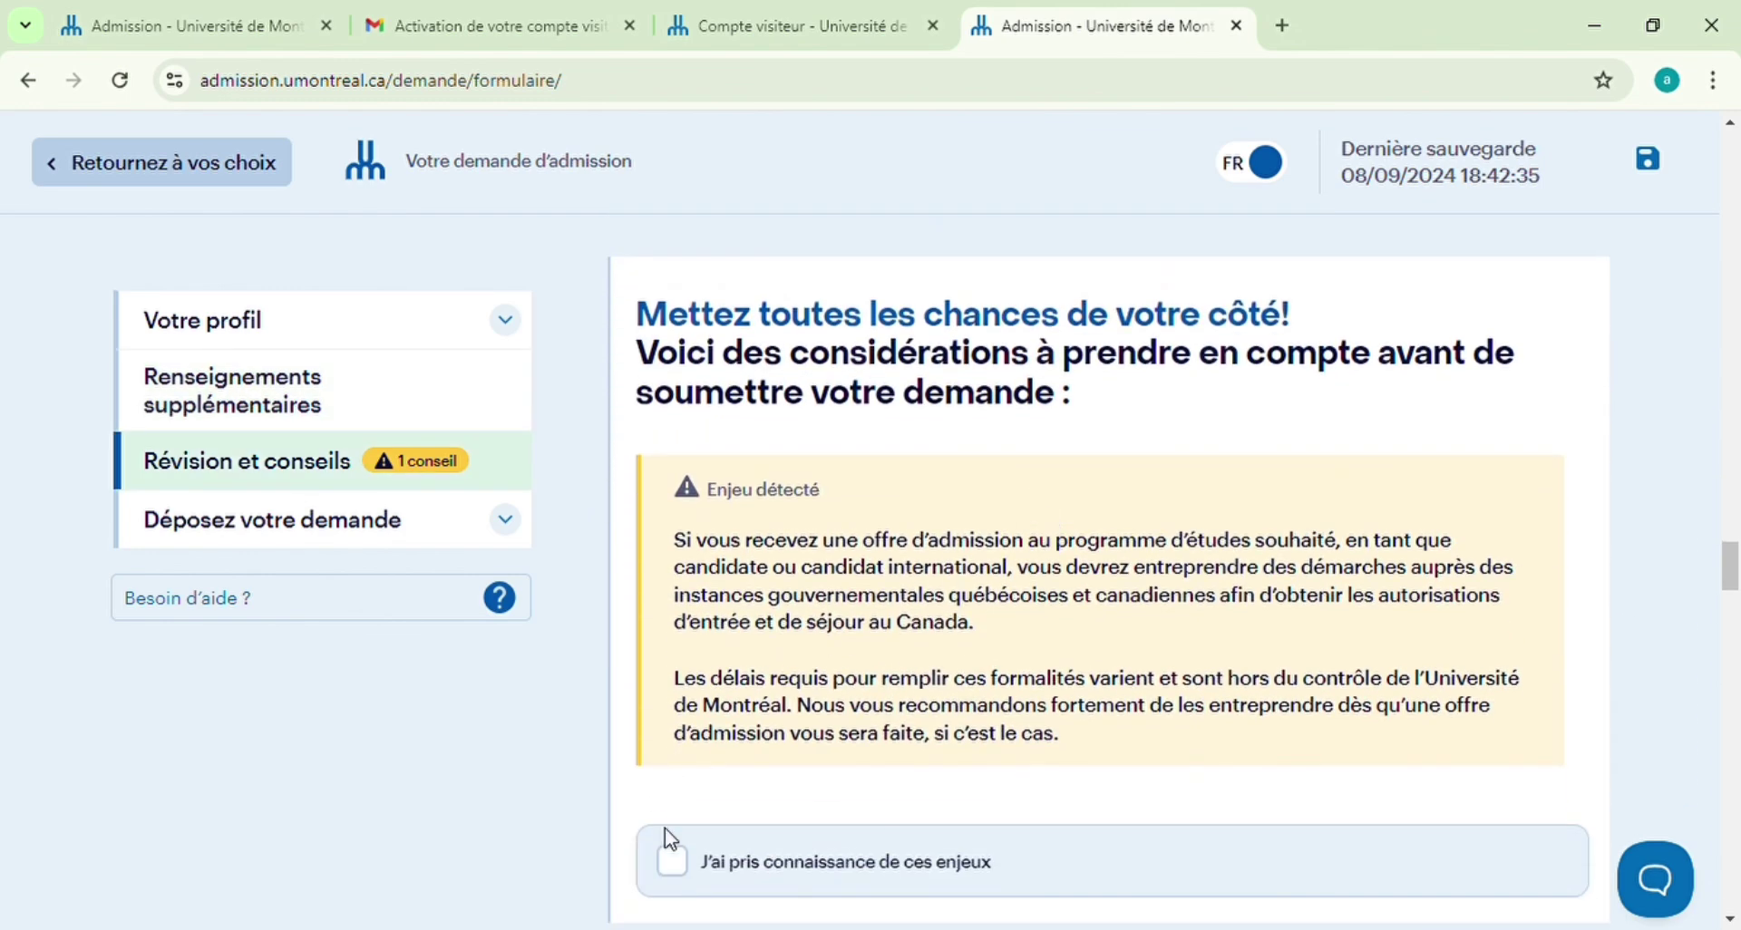
Tick 'J'ai pris connaissance de ces enjeux' and, below the privacy text, the Déclaration checkbox
{"action": "left_click", "coordinate": [674, 865]}
{"action": "scroll", "coordinate": [897, 721], "scroll_direction": "down", "scroll_amount": 1}
{"action": "scroll", "coordinate": [901, 722], "scroll_direction": "down", "scroll_amount": 3}
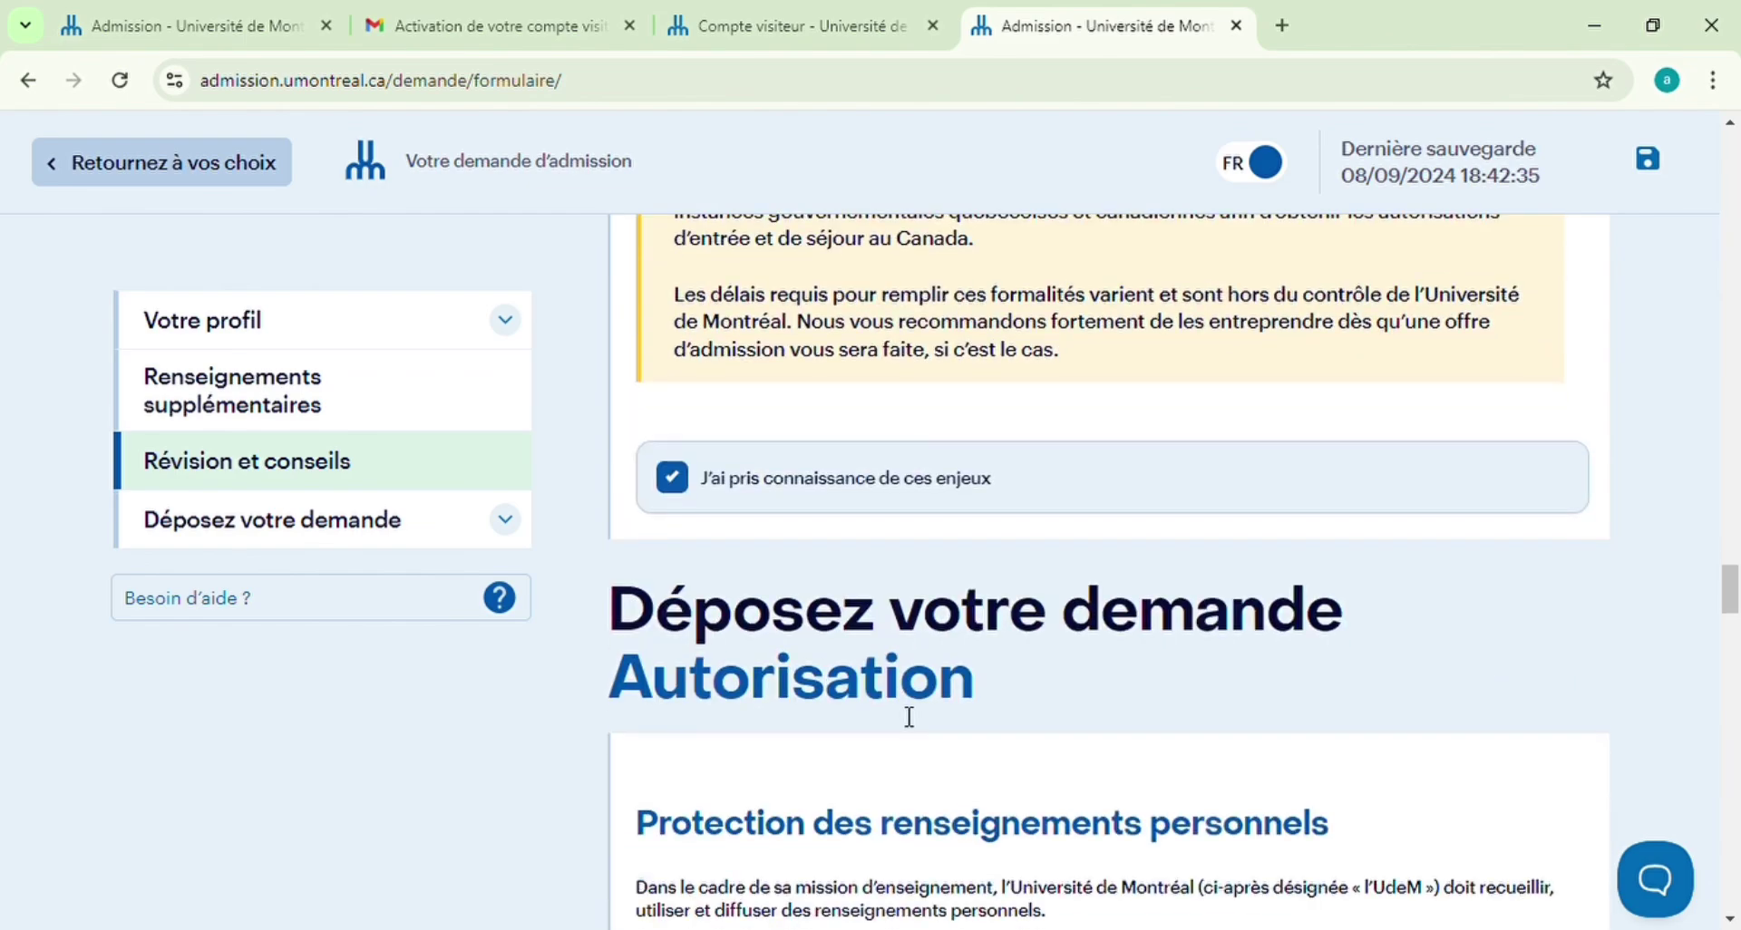
{"action": "scroll", "coordinate": [911, 714], "scroll_direction": "down", "scroll_amount": 8}
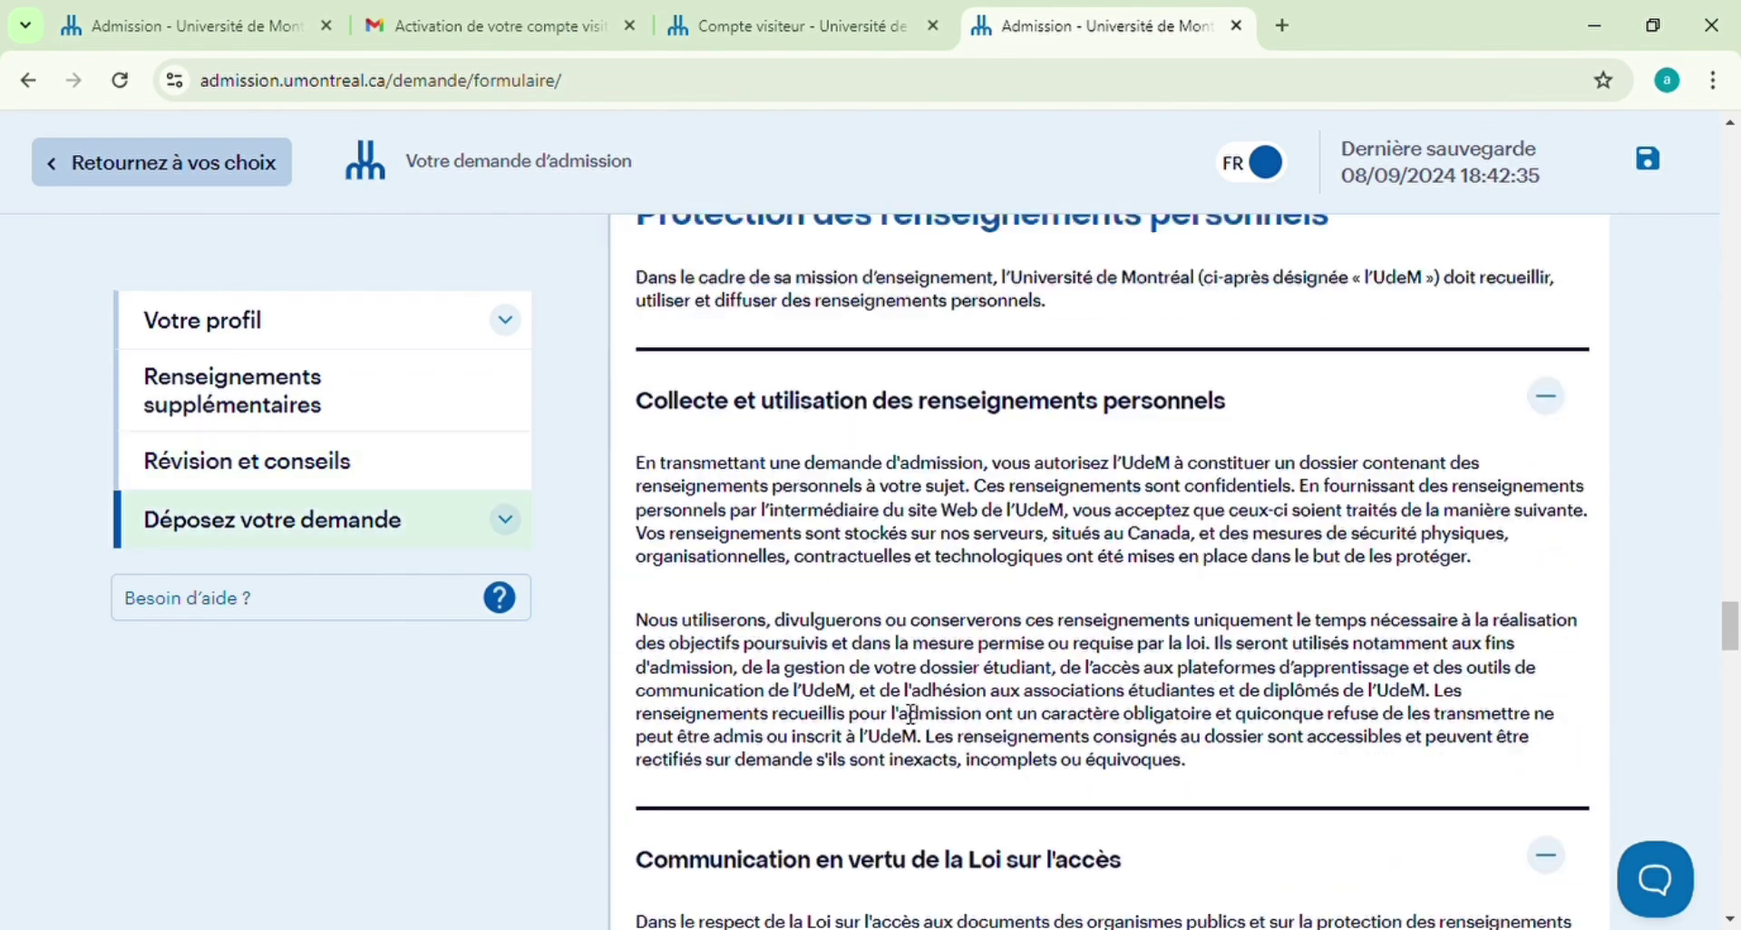
{"action": "scroll", "coordinate": [911, 716], "scroll_direction": "down", "scroll_amount": 5}
{"action": "scroll", "coordinate": [911, 717], "scroll_direction": "down", "scroll_amount": 12}
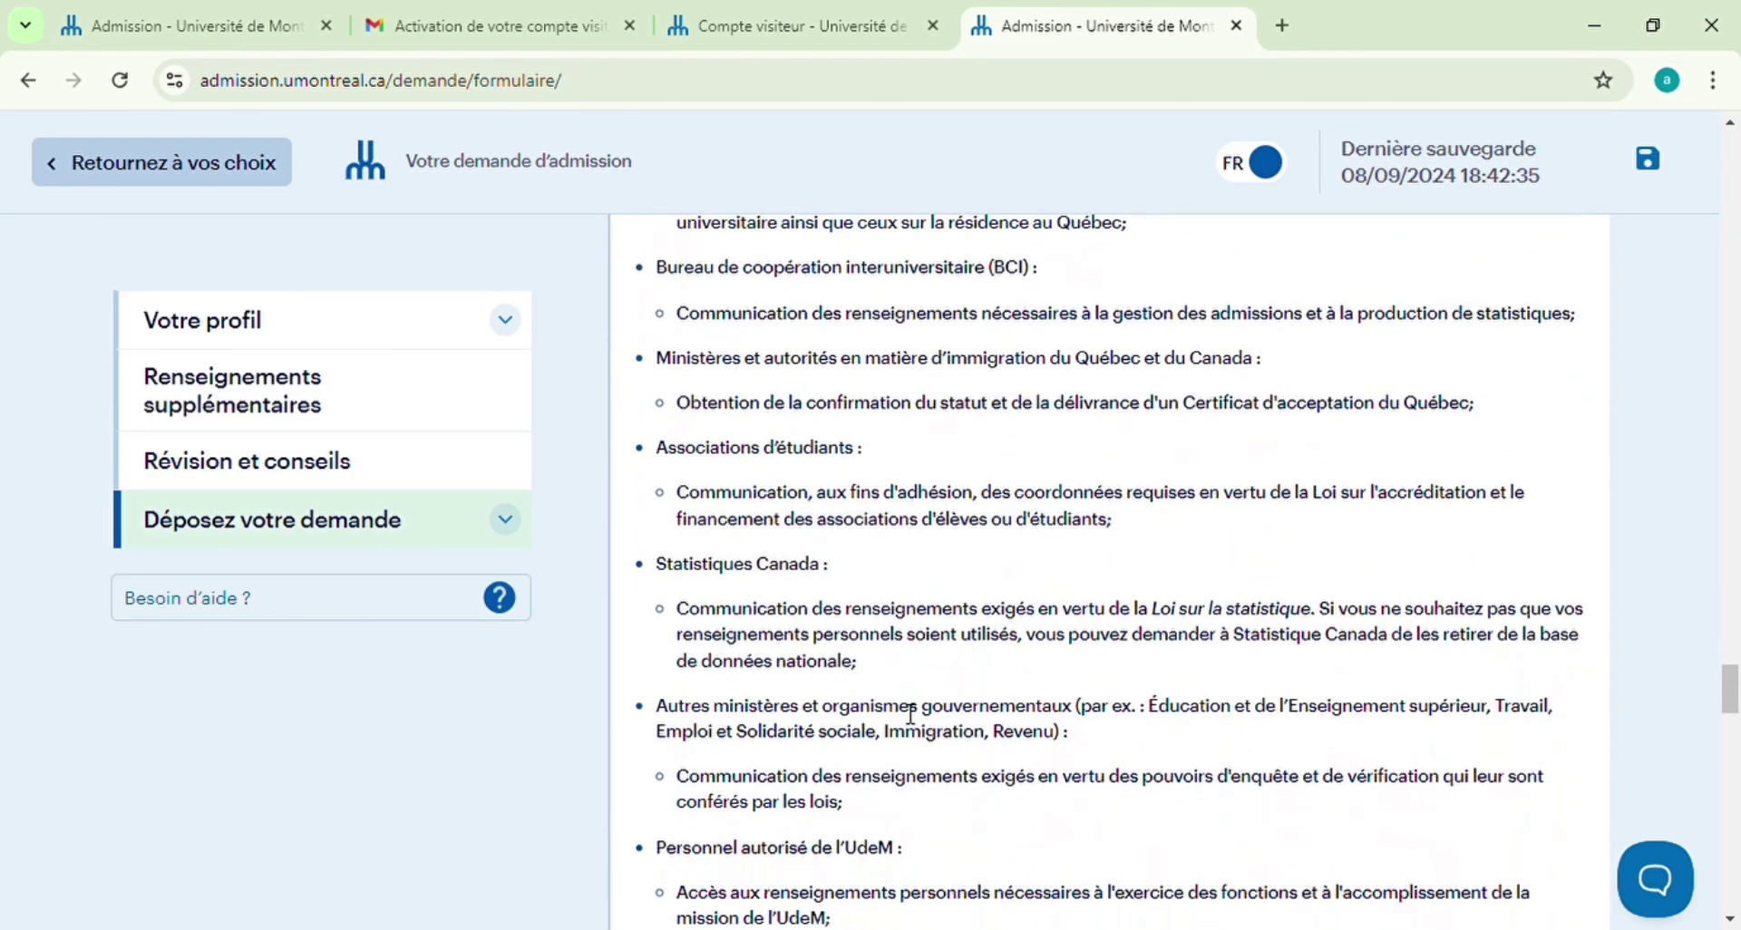
{"action": "scroll", "coordinate": [902, 713], "scroll_direction": "down", "scroll_amount": 8}
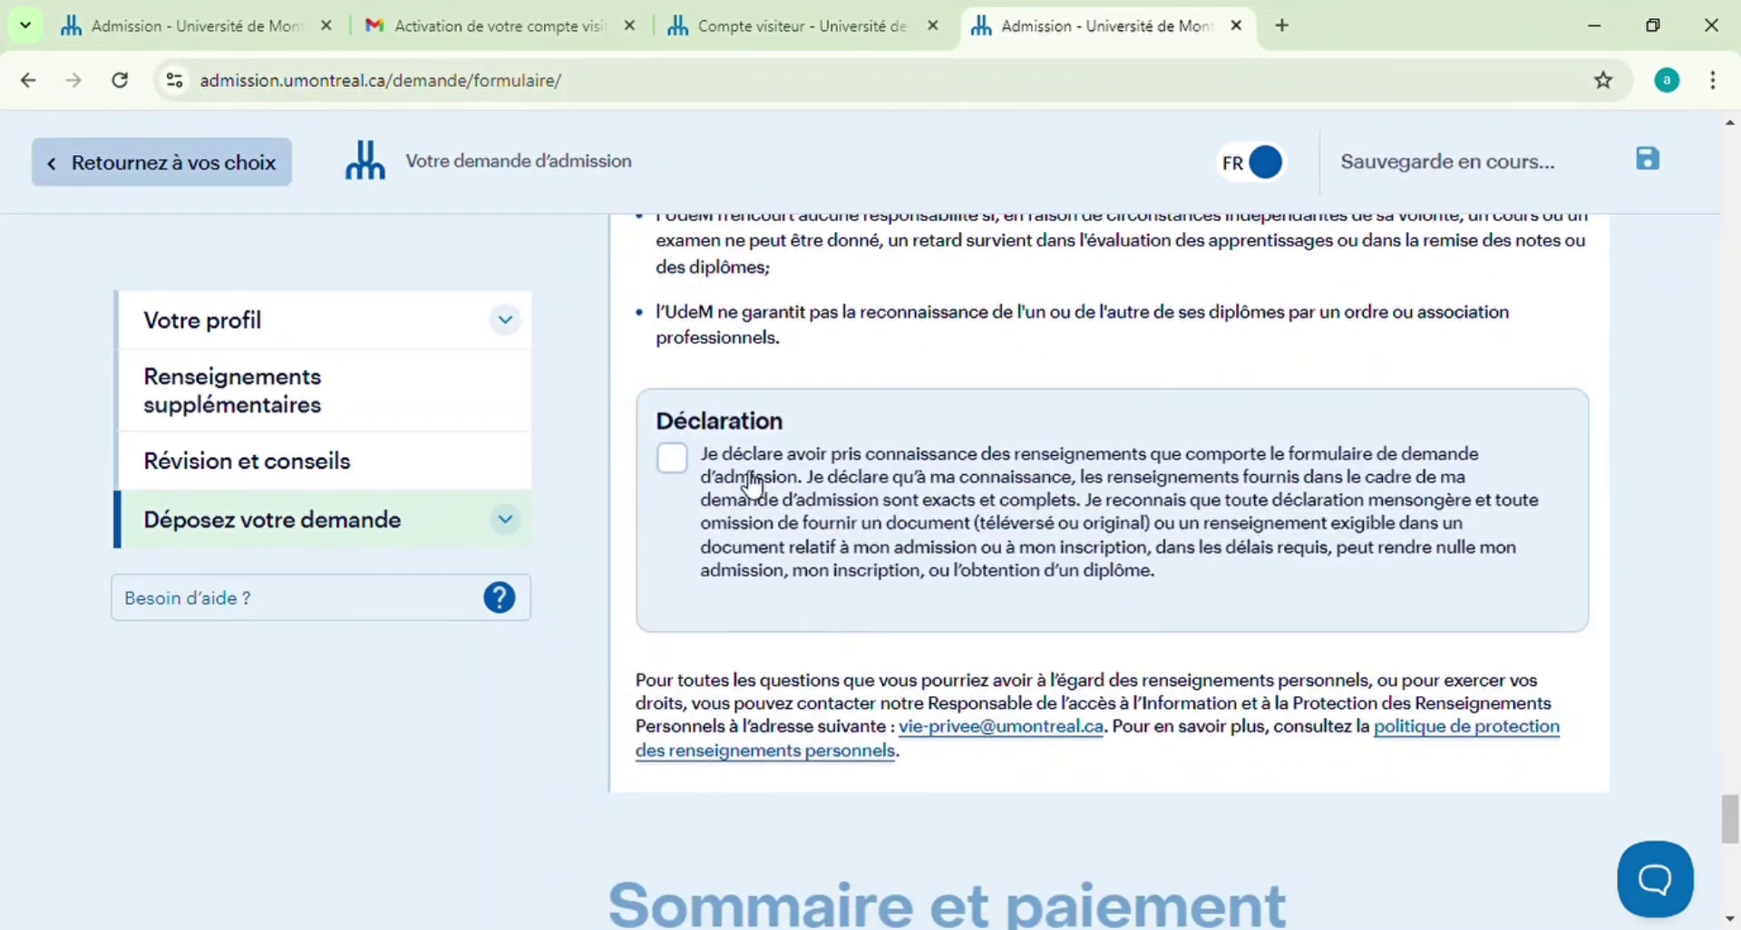
{"action": "left_click", "coordinate": [674, 459]}
{"action": "scroll", "coordinate": [798, 462], "scroll_direction": "down", "scroll_amount": 5}
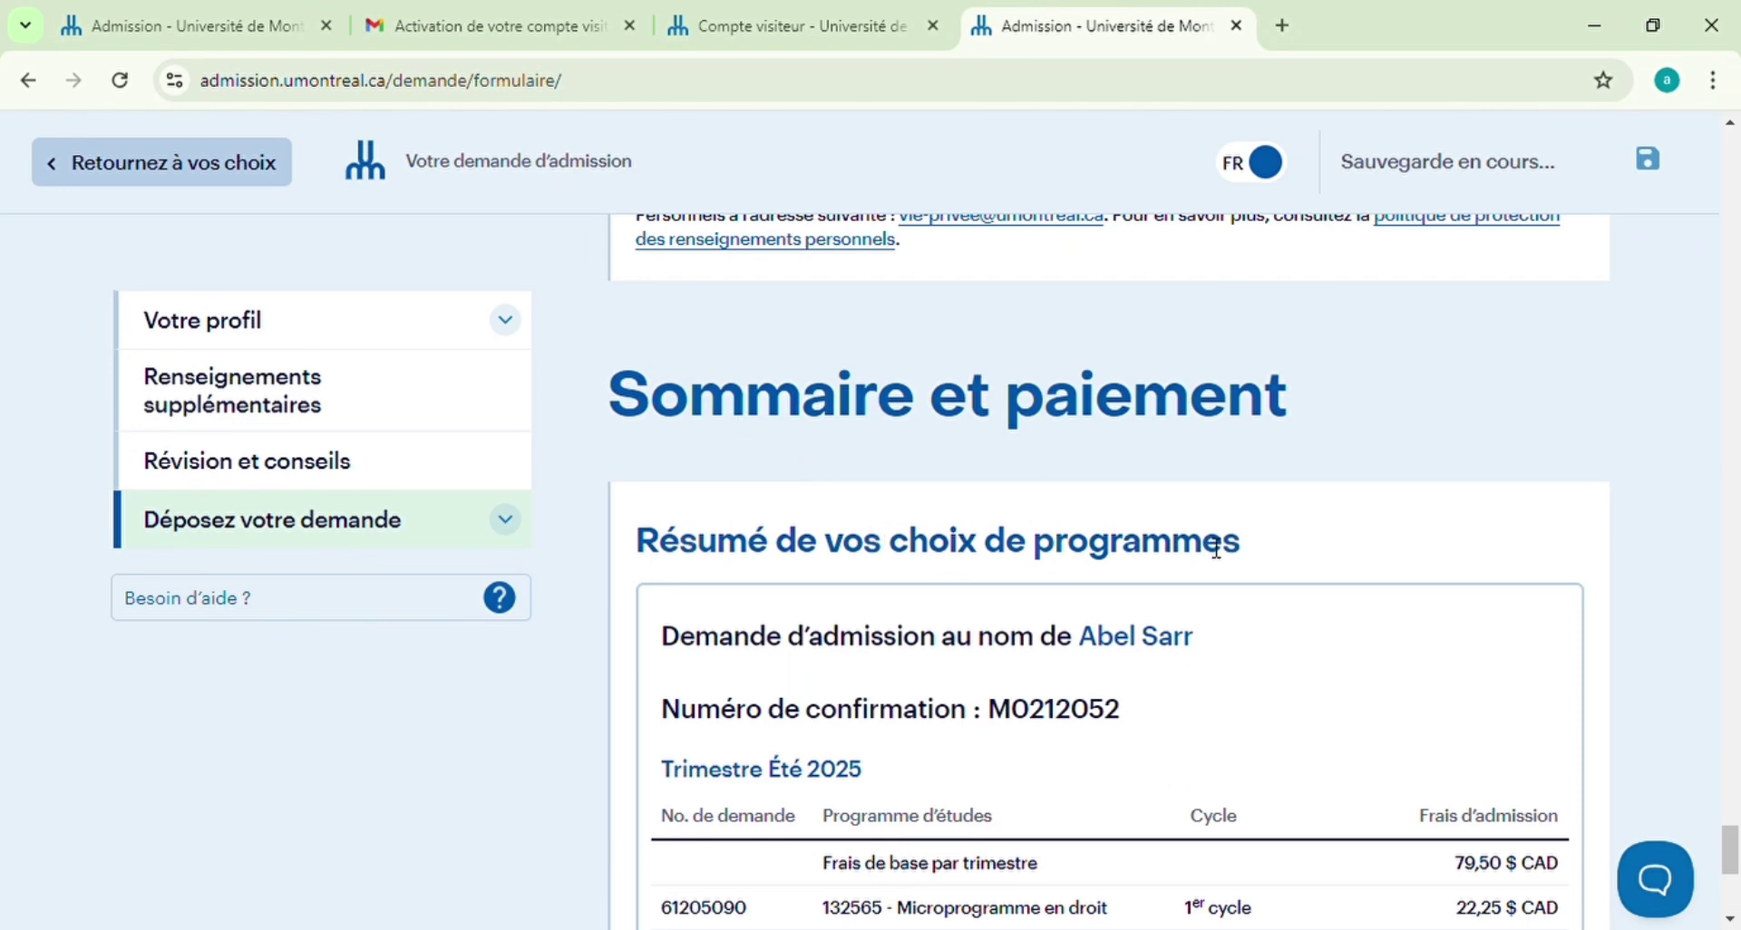
Scroll down to the application summary and choose 'Payez et déposez votre demande d'admission' for the 101,75 $ CAD fee
{"action": "scroll", "coordinate": [1093, 596], "scroll_direction": "down", "scroll_amount": 1}
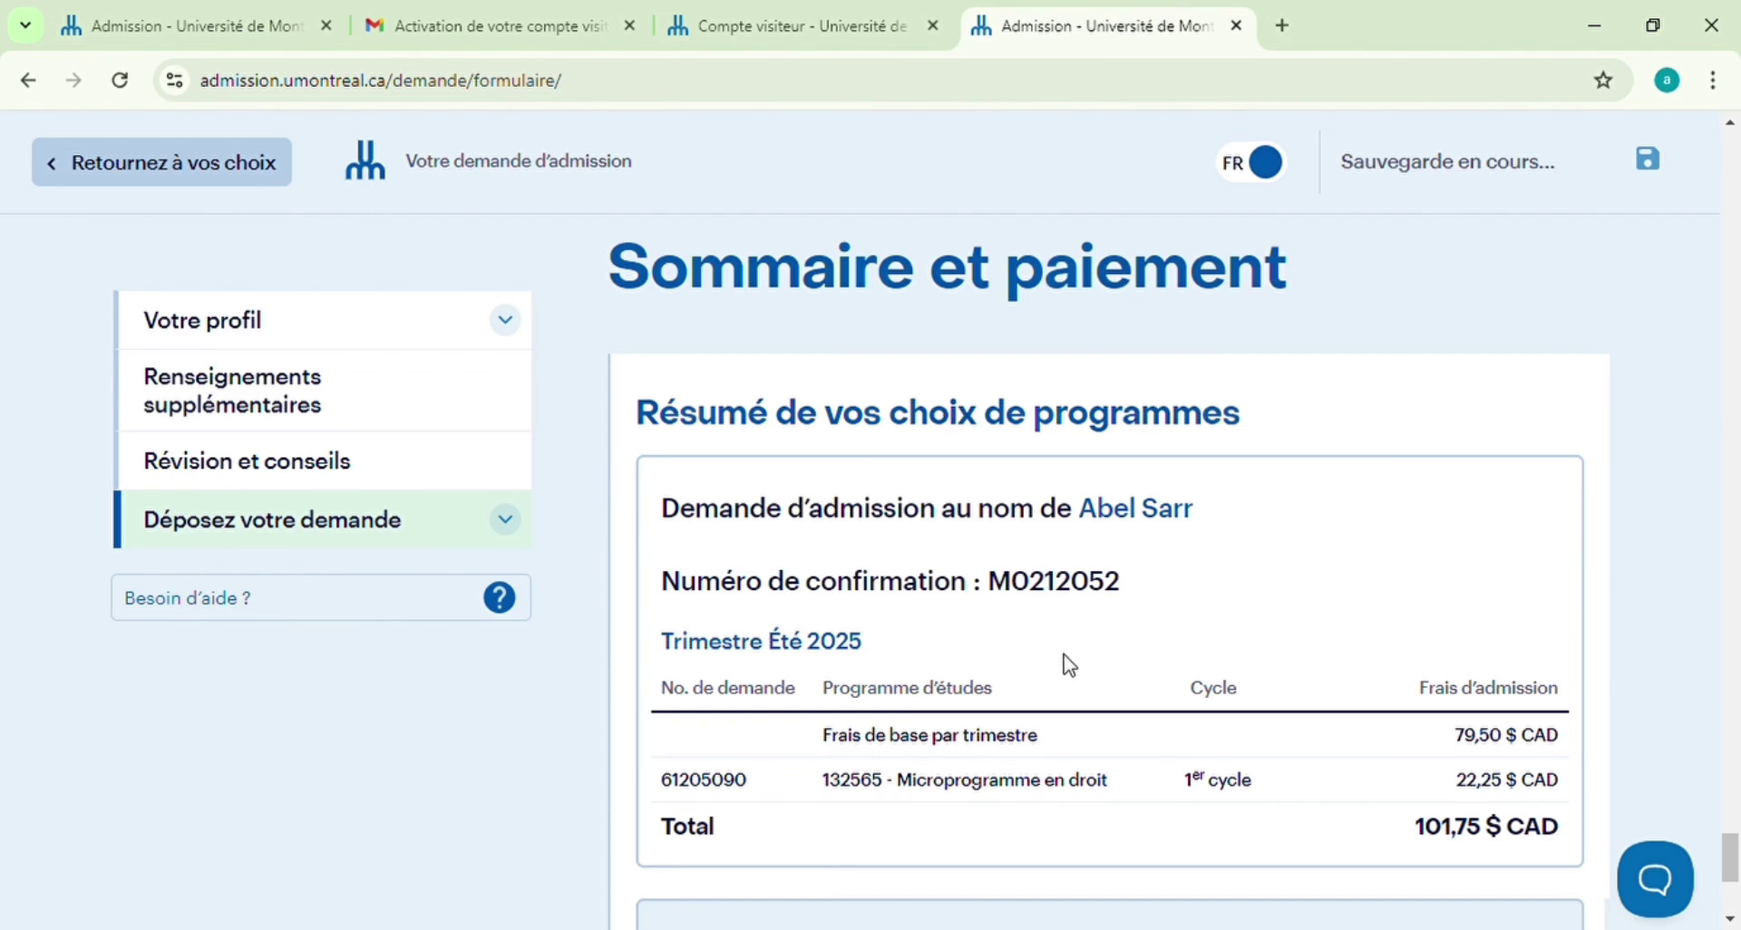
{"action": "scroll", "coordinate": [1070, 666], "scroll_direction": "down", "scroll_amount": 1}
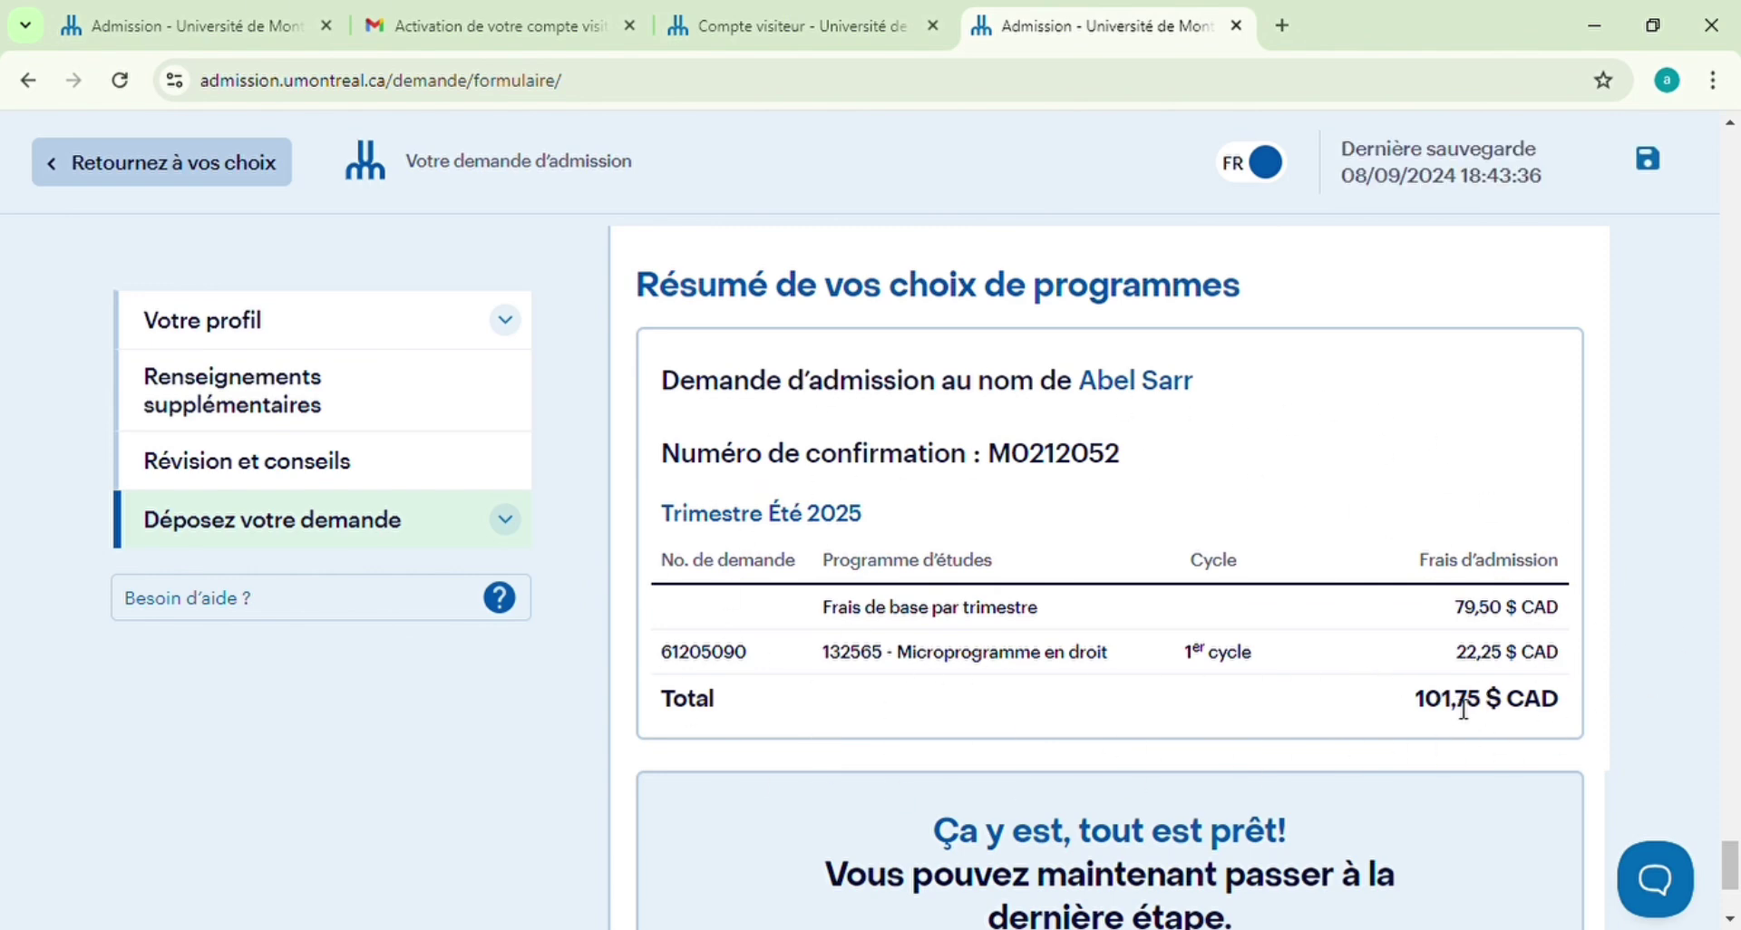
{"action": "scroll", "coordinate": [1313, 672], "scroll_direction": "down", "scroll_amount": 3}
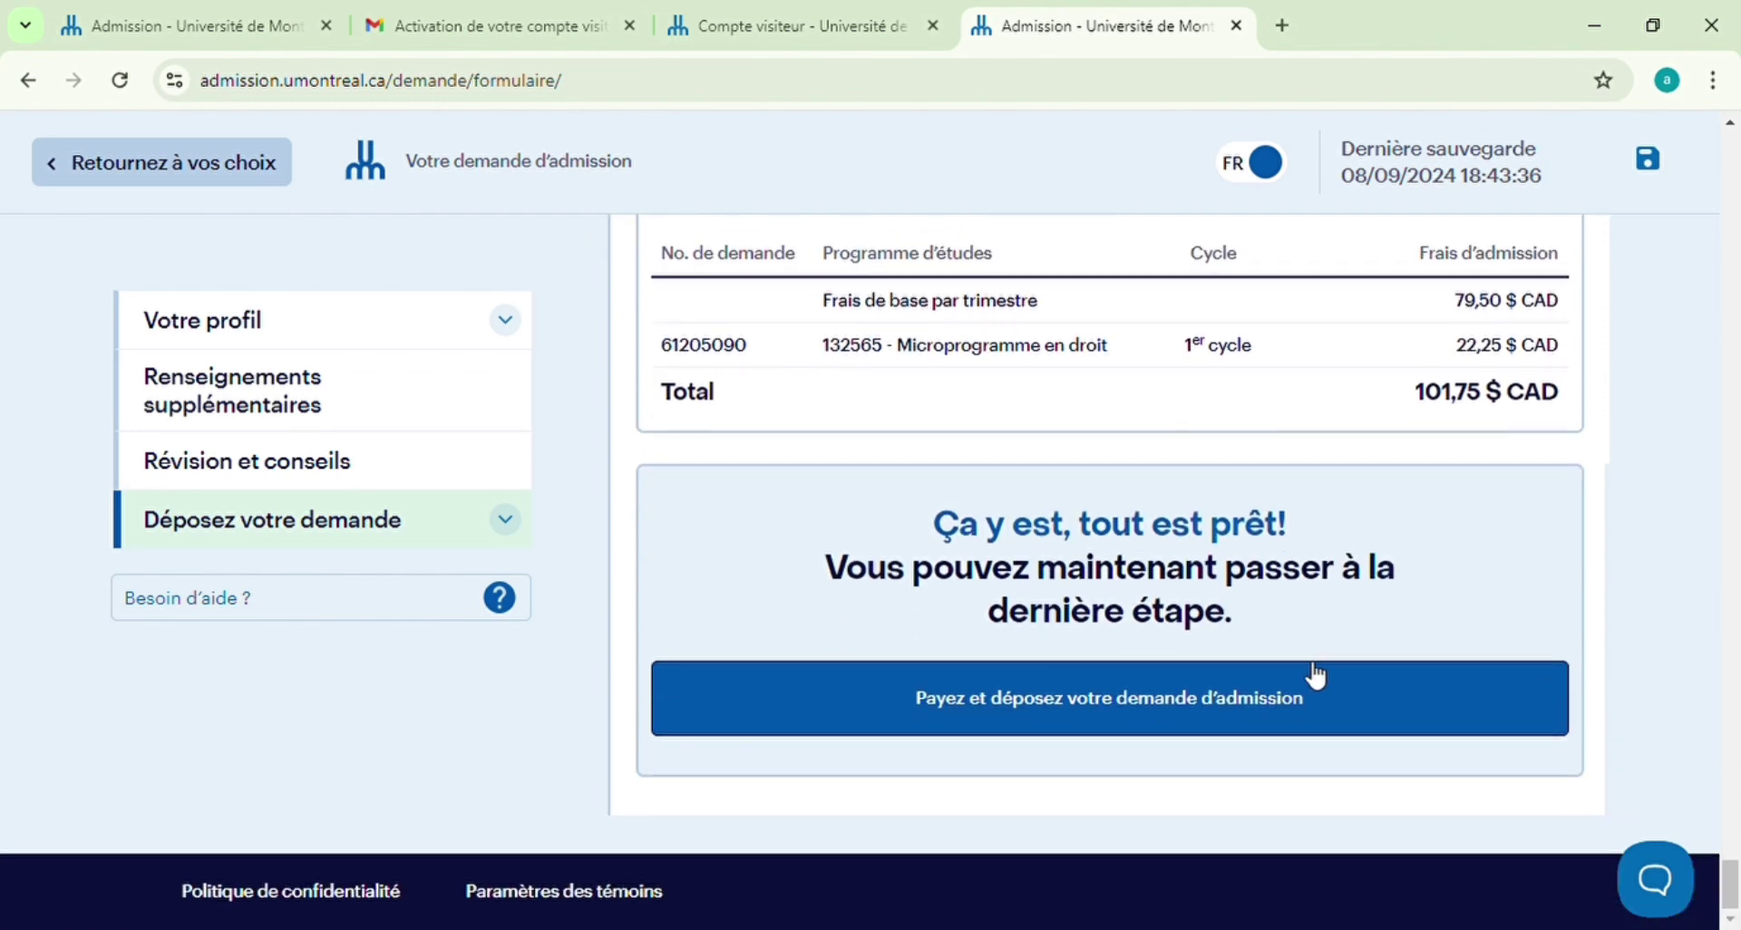
{"action": "left_click", "coordinate": [1023, 702]}
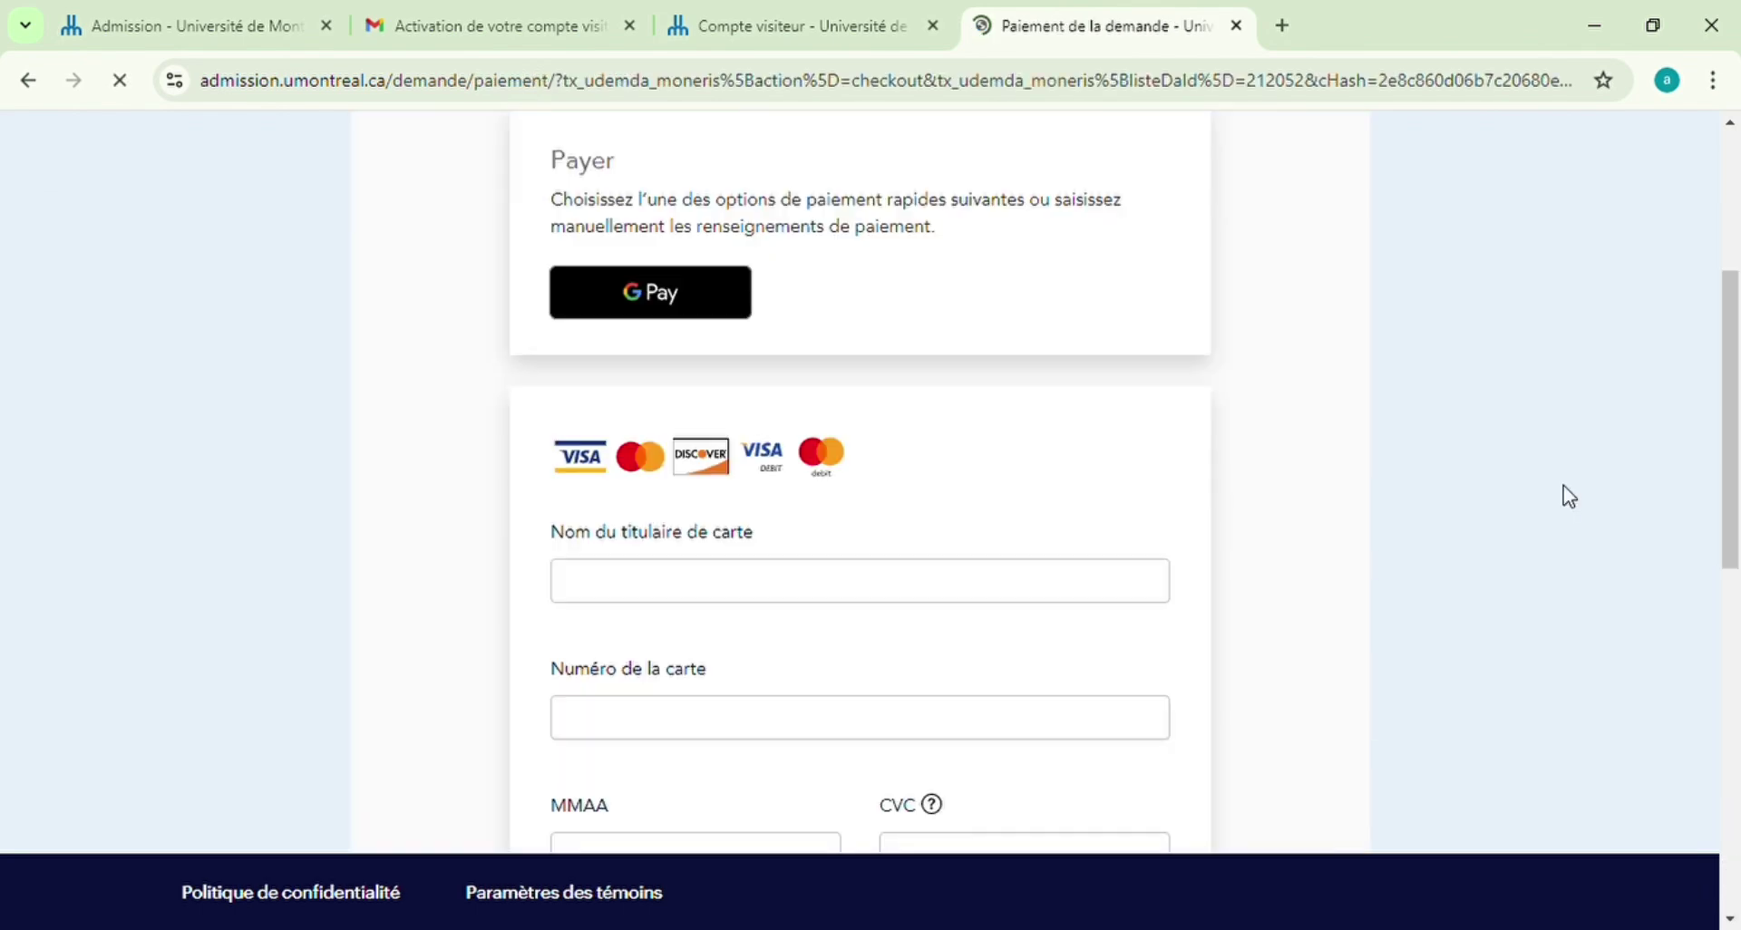
Fill in the 'Nom du titulaire de carte' field and enter the card number
{"action": "scroll", "coordinate": [1563, 487], "scroll_direction": "down", "scroll_amount": 3}
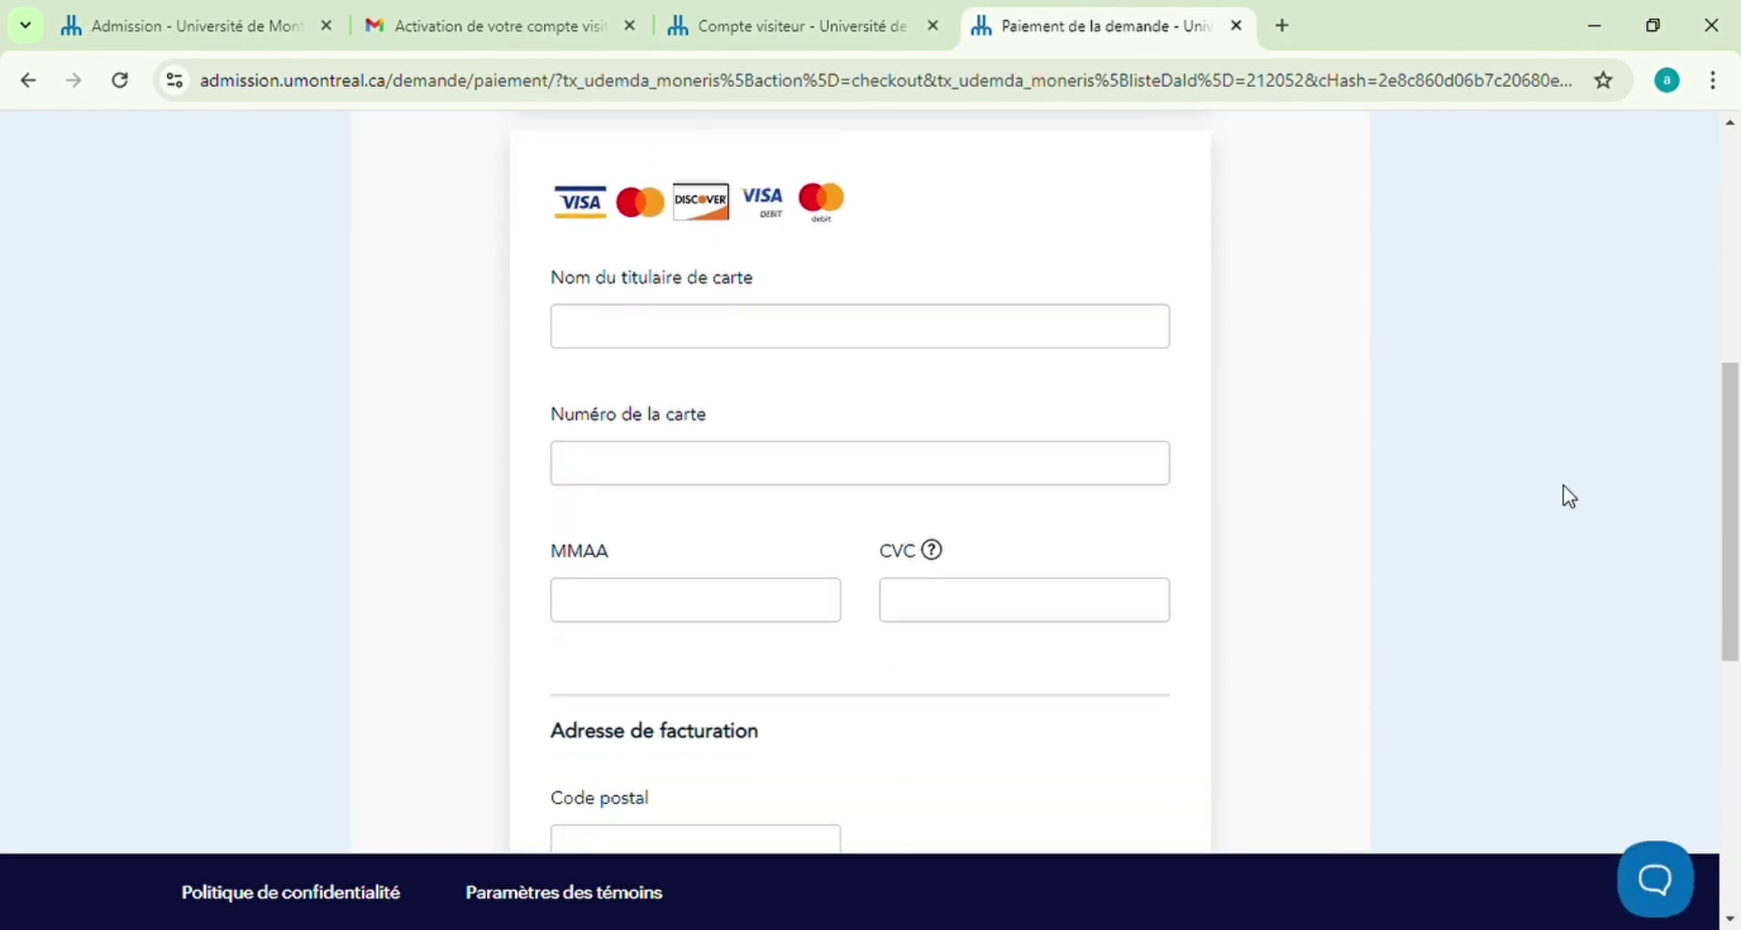
{"action": "scroll", "coordinate": [851, 497], "scroll_direction": "up", "scroll_amount": 1}
{"action": "left_click", "coordinate": [808, 481]}
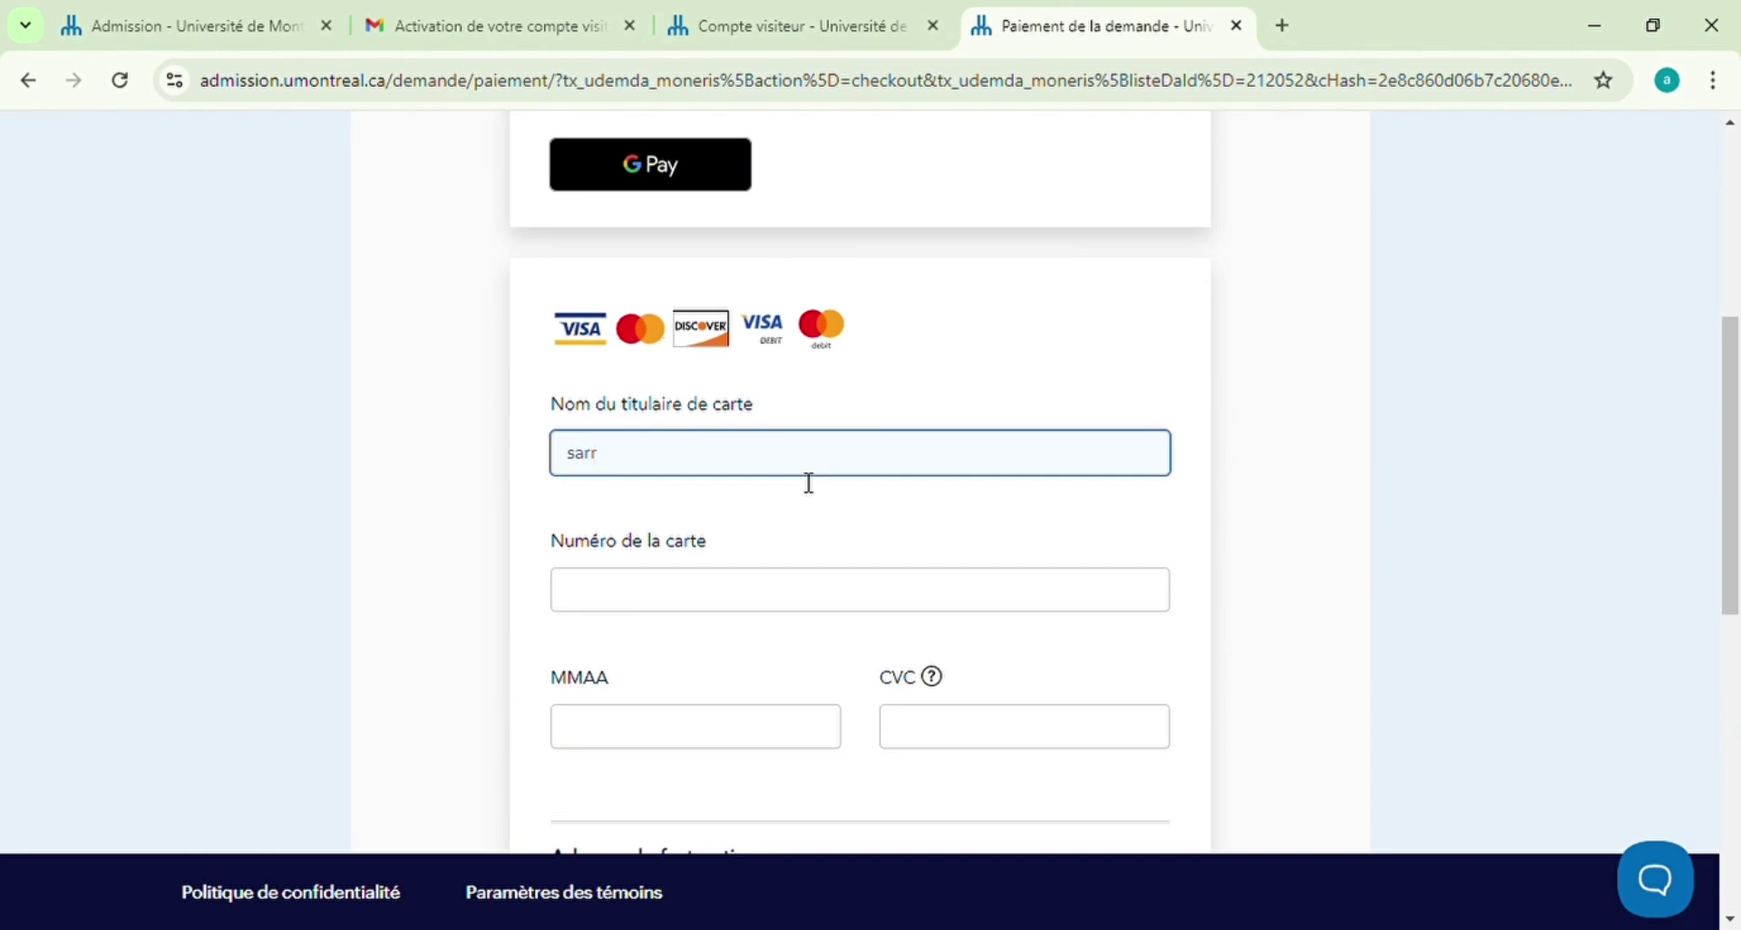
{"action": "left_click", "coordinate": [715, 599]}
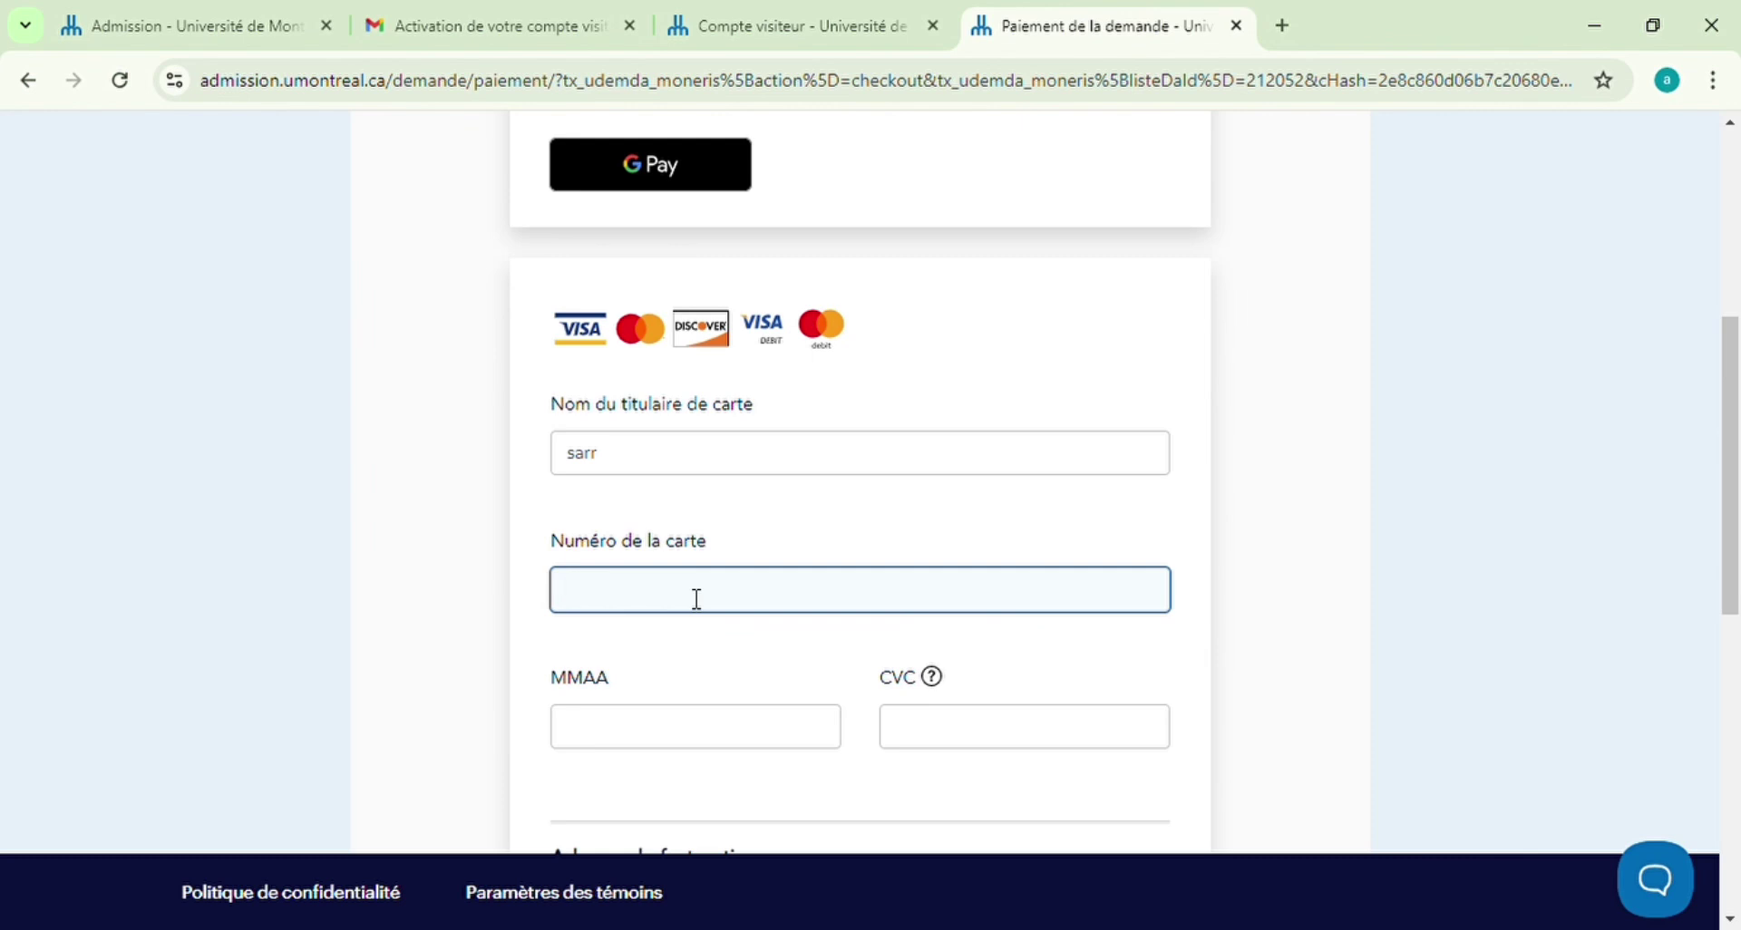
Enter the card's expiry date in the MMAA field
{"action": "left_click", "coordinate": [713, 745]}
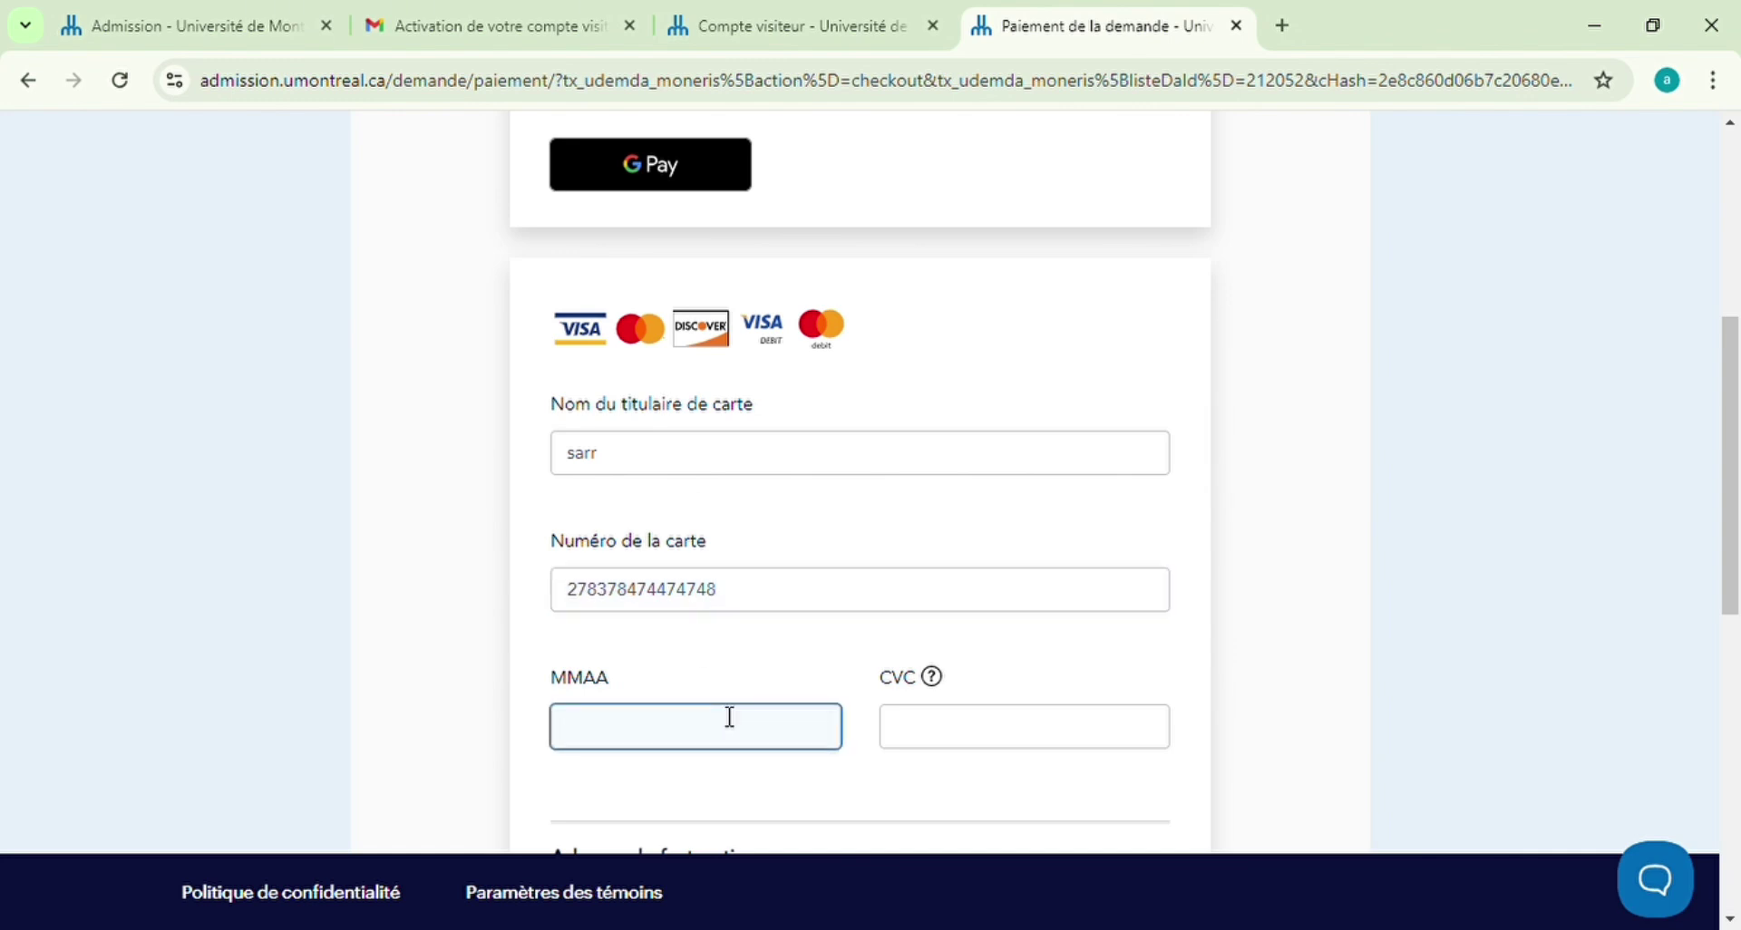
{"action": "type", "text": "2134"}
{"action": "scroll", "coordinate": [796, 680], "scroll_direction": "down", "scroll_amount": 1}
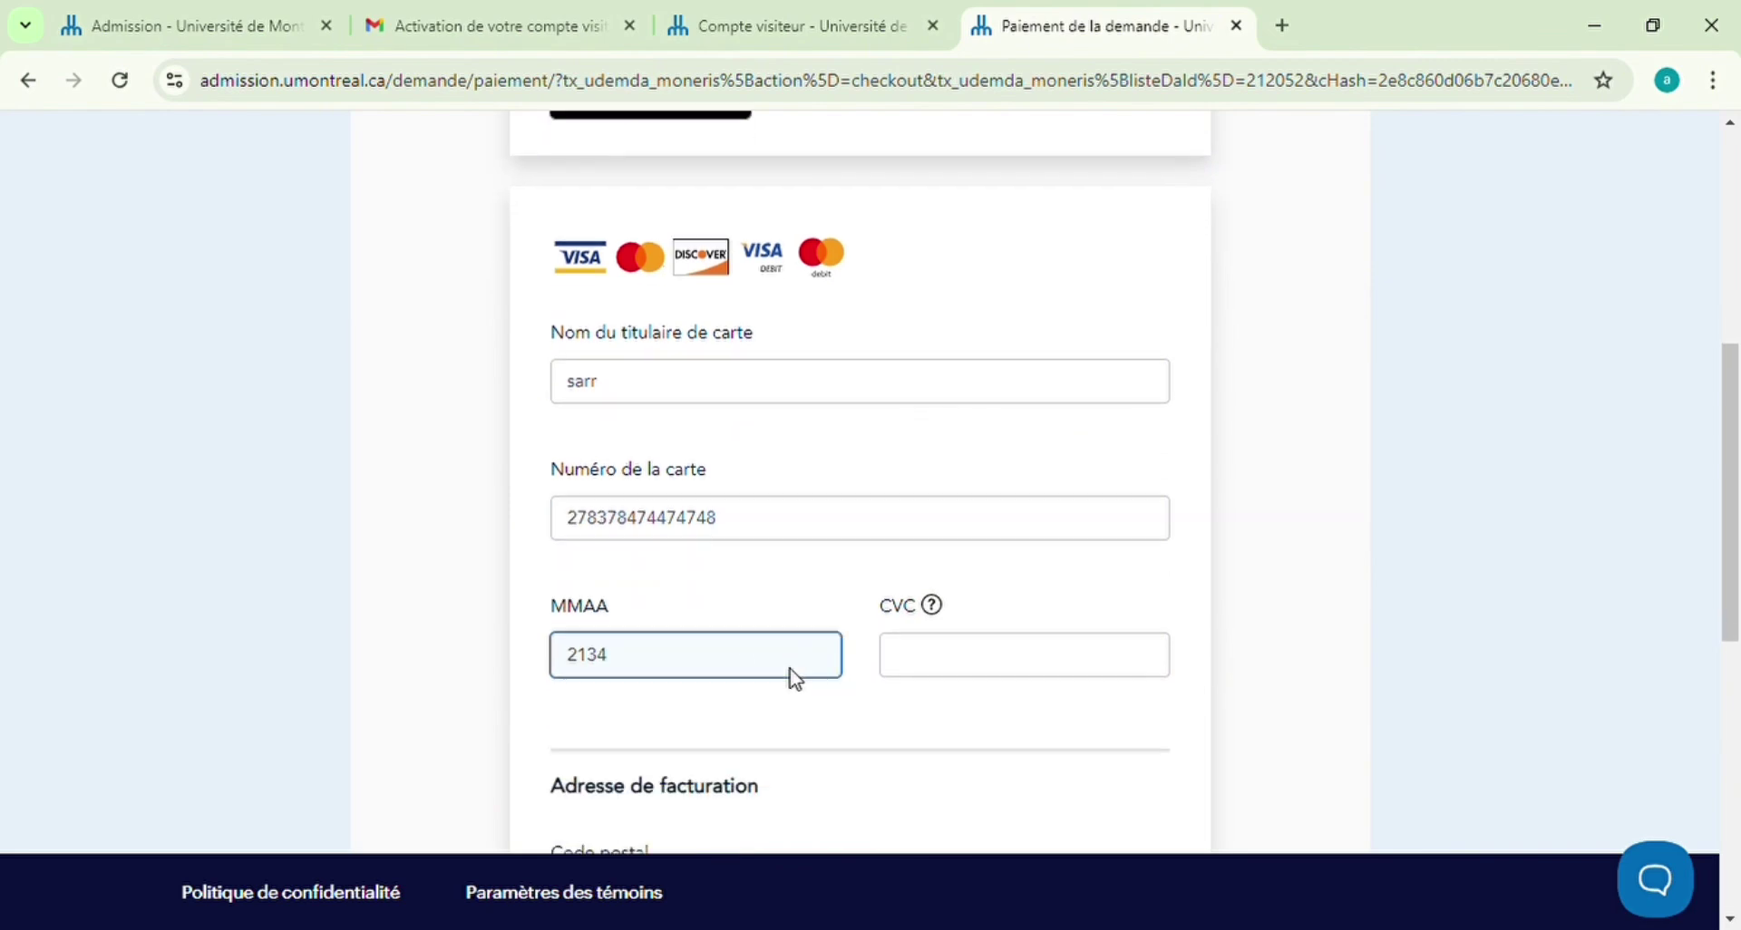
{"action": "scroll", "coordinate": [796, 680], "scroll_direction": "down", "scroll_amount": 3}
{"action": "scroll", "coordinate": [638, 734], "scroll_direction": "down", "scroll_amount": 3}
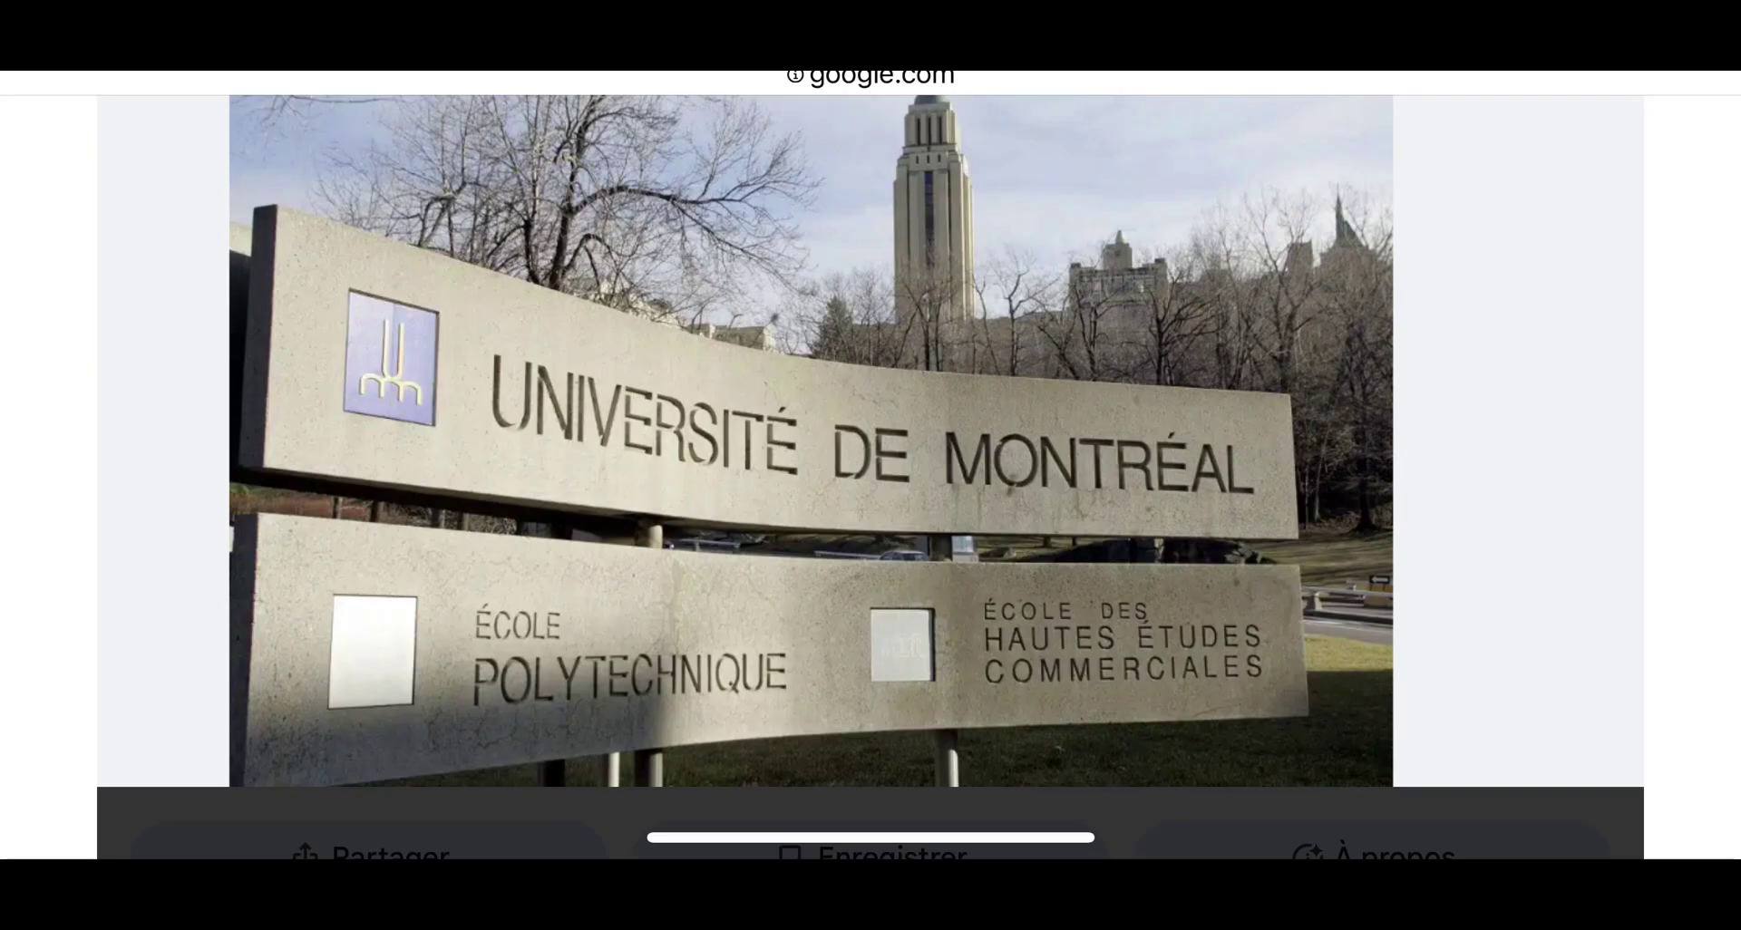